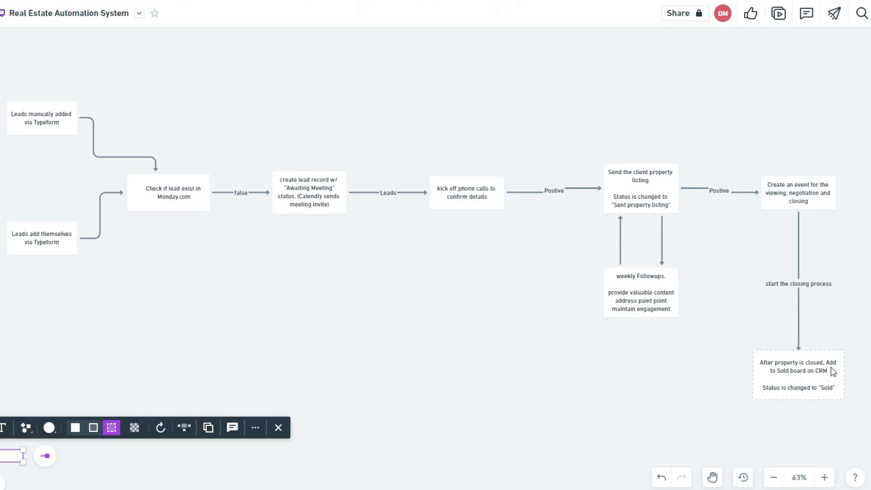
# - Deselect the box in the Real Estate Automation System flowchart by clicking empty canvas
pyautogui.click(807, 407)
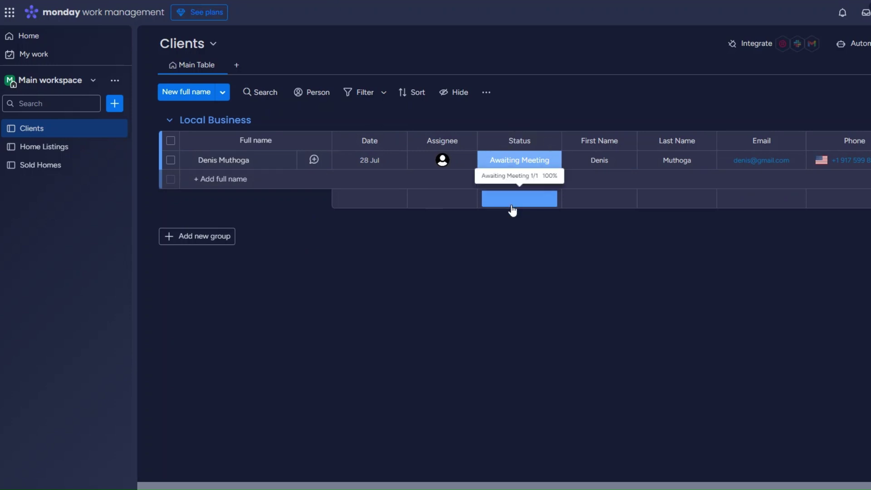
# - Check the Status choices for the client and the Forest Hill listing, leaving Intake unchanged
pyautogui.click(520, 163)
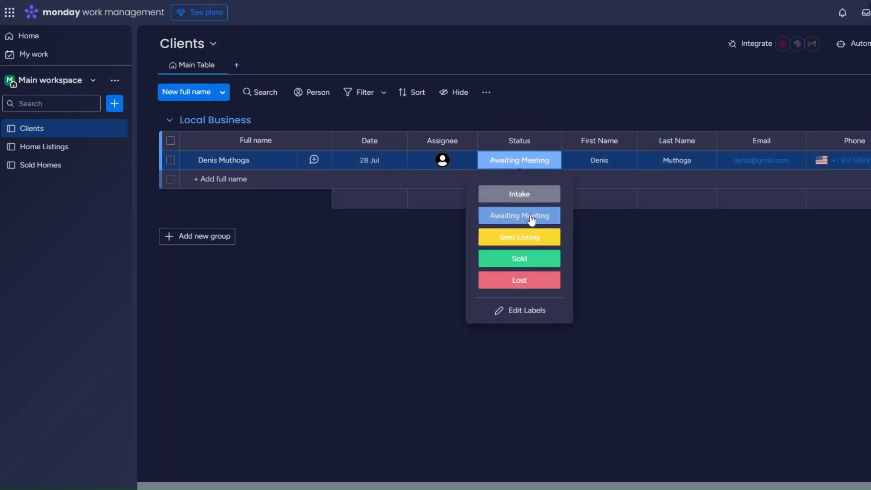
pyautogui.click(723, 236)
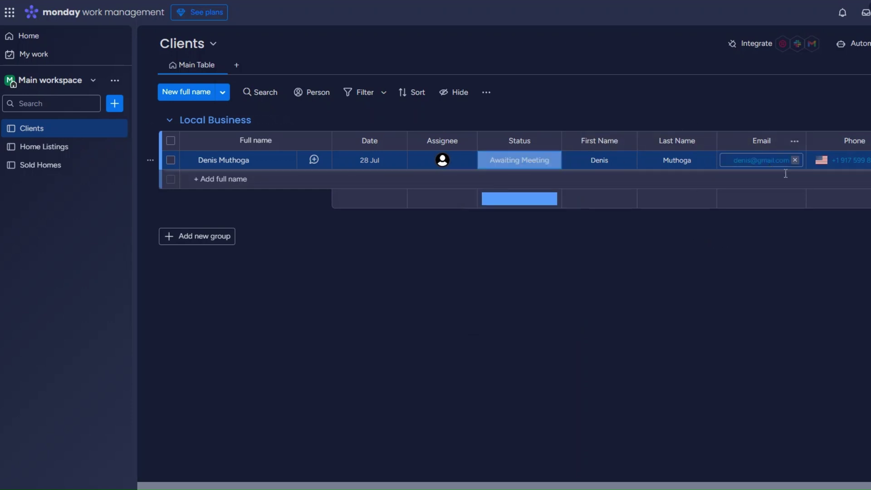
pyautogui.hscroll(3, 767, 169)
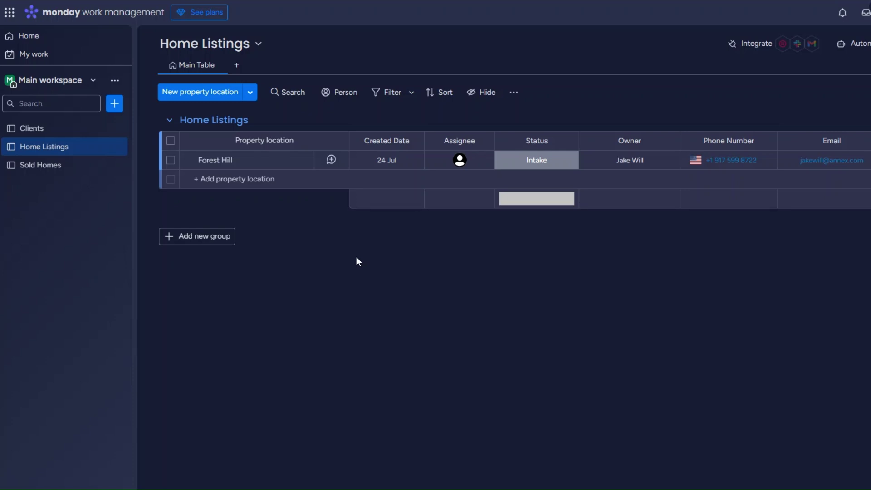
pyautogui.click(510, 161)
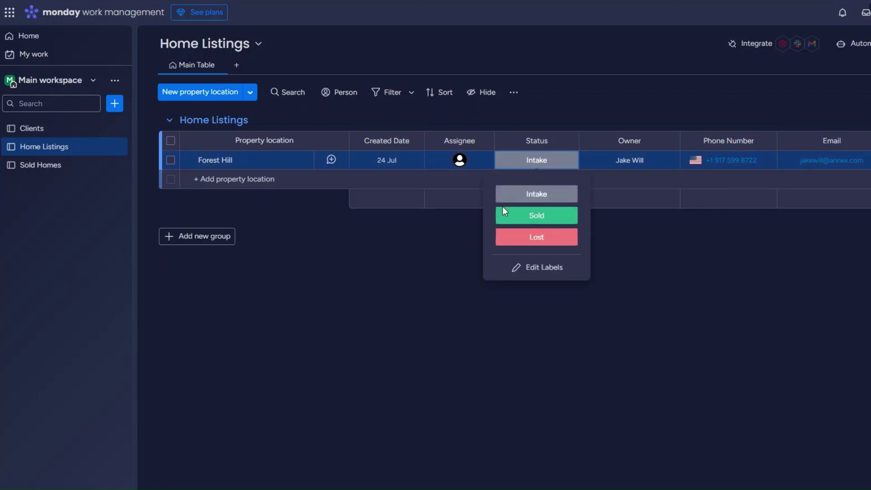
pyautogui.click(632, 254)
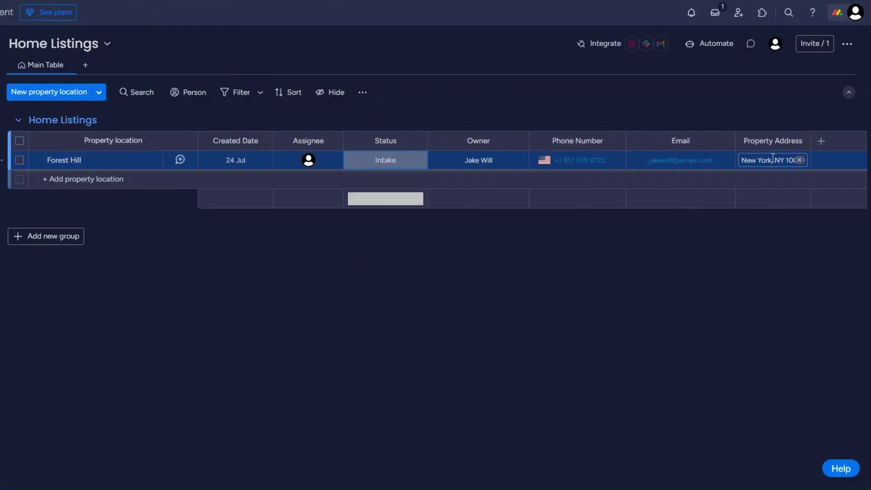
pyautogui.write('010')
pyautogui.press('Return')
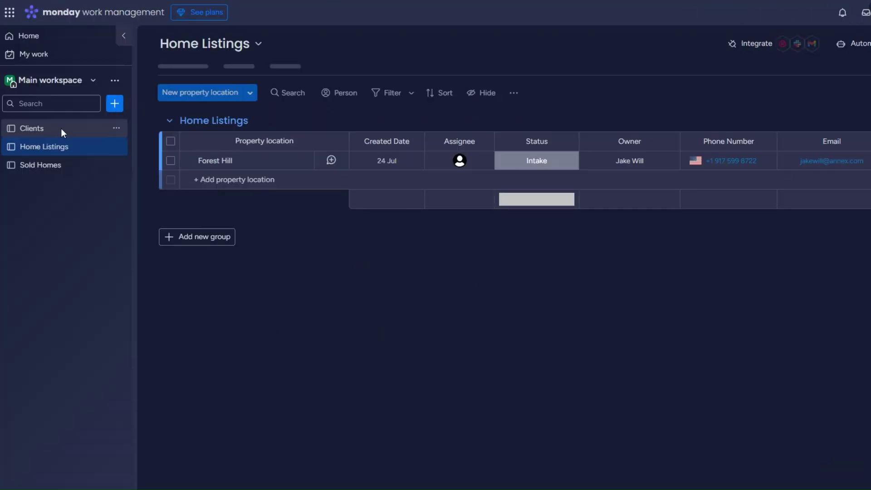
# - Step through the Clients, Home Listings and Sold Homes boards in the sidebar
pyautogui.click(62, 130)
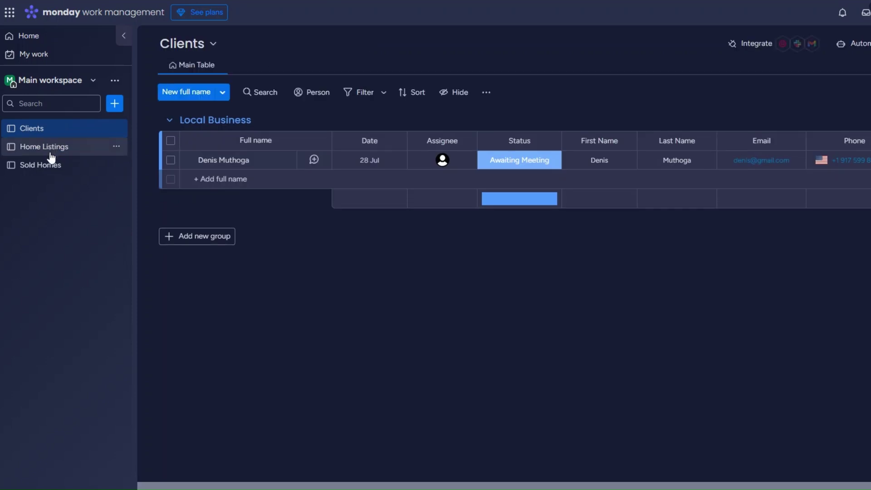
pyautogui.click(51, 151)
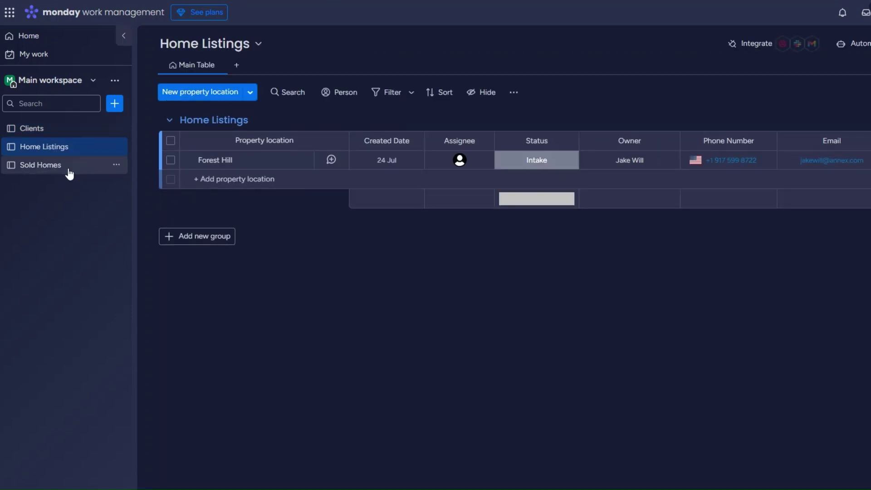
pyautogui.click(70, 173)
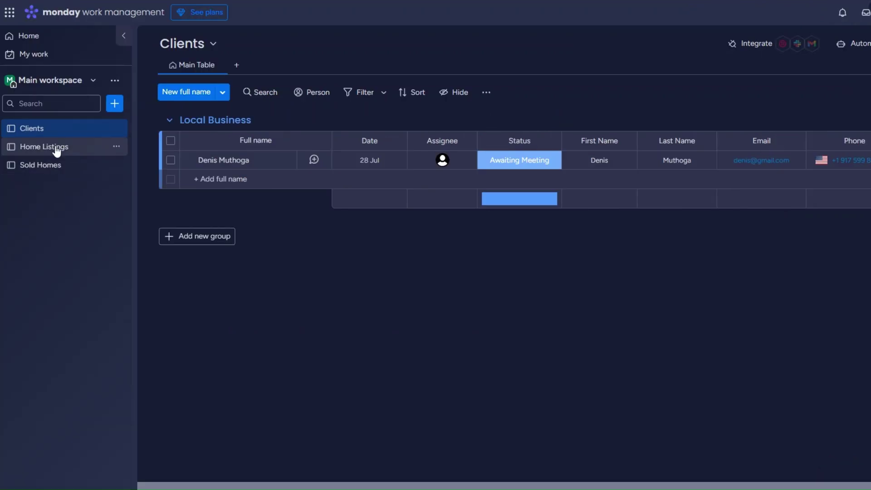
# - Go to Home Listings, then open the Sold Homes board with the Upper East Side property
pyautogui.click(55, 148)
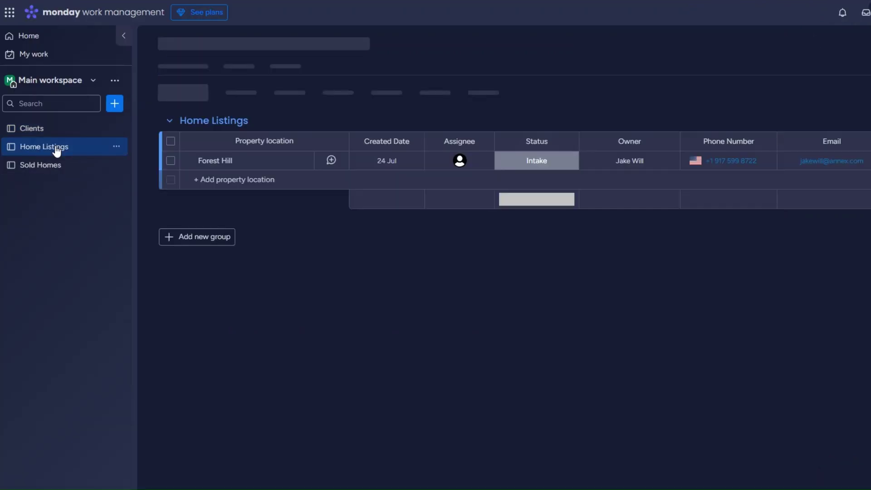
pyautogui.click(32, 168)
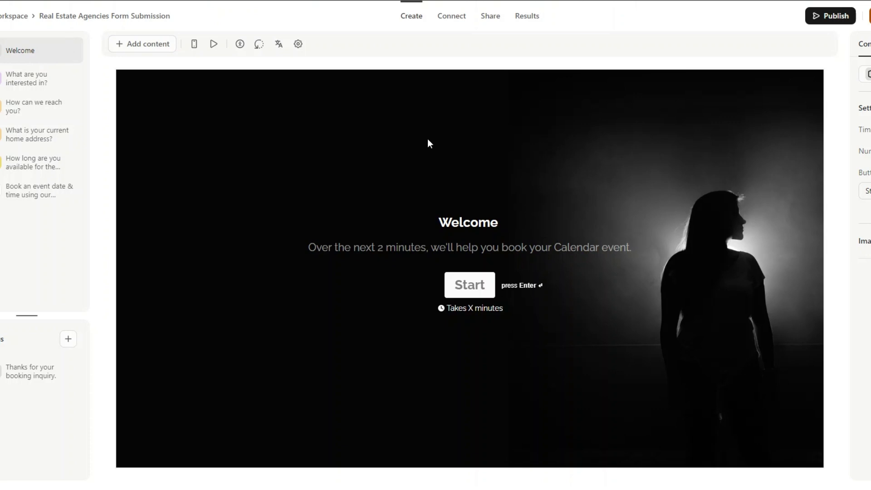
# - Review each question: interest, contact, home address, hours, and Calendly booking. Then publish the form
pyautogui.click(33, 82)
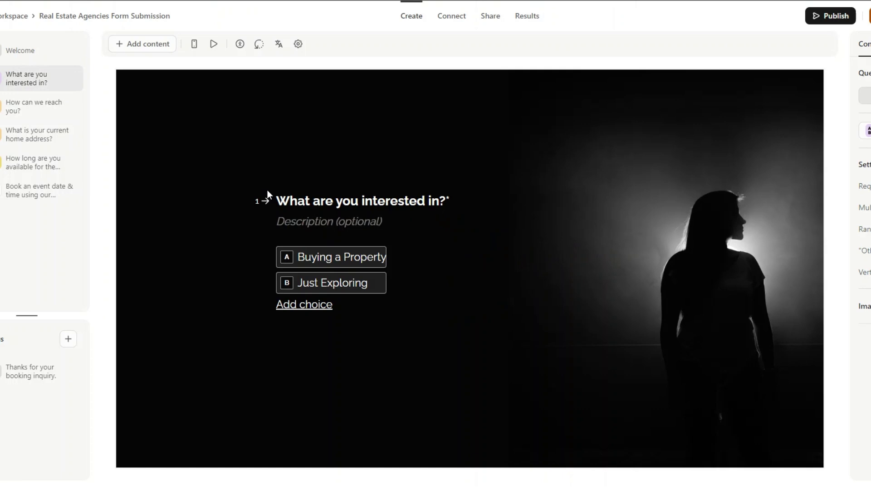
pyautogui.click(46, 109)
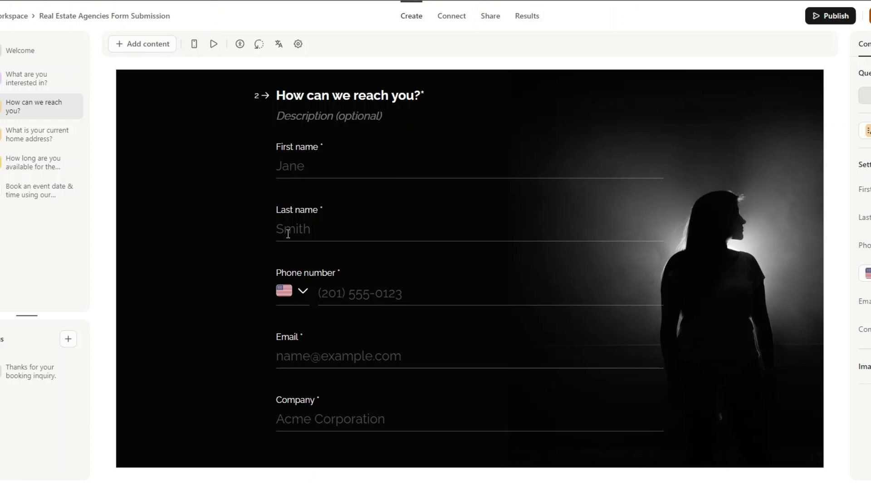
pyautogui.scroll(-1, 355, 238)
pyautogui.scroll(-1, 350, 261)
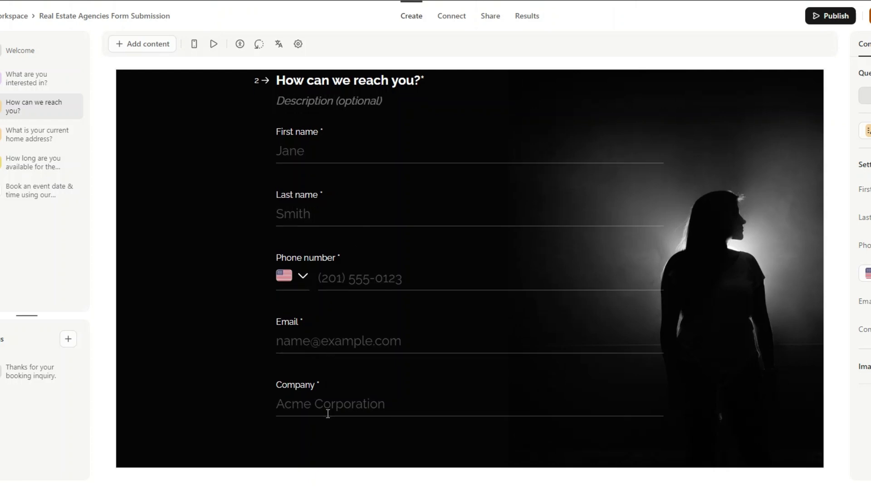
pyautogui.click(47, 135)
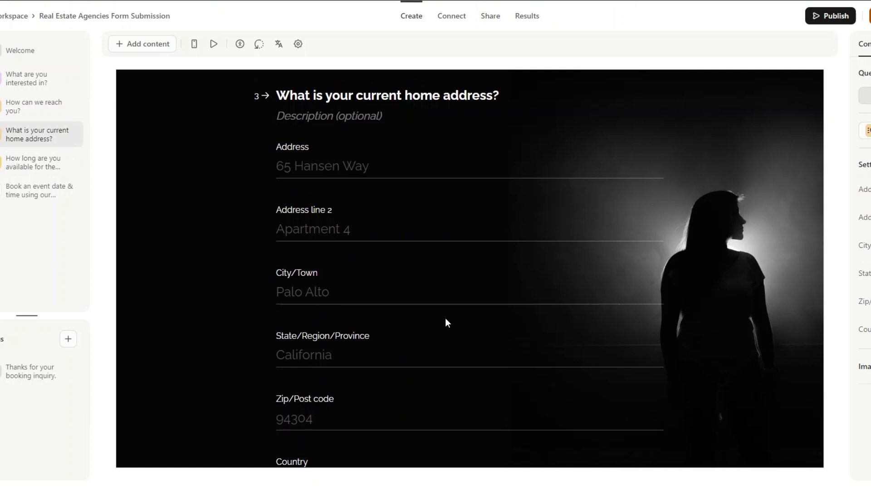
pyautogui.scroll(-3, 446, 319)
pyautogui.click(52, 162)
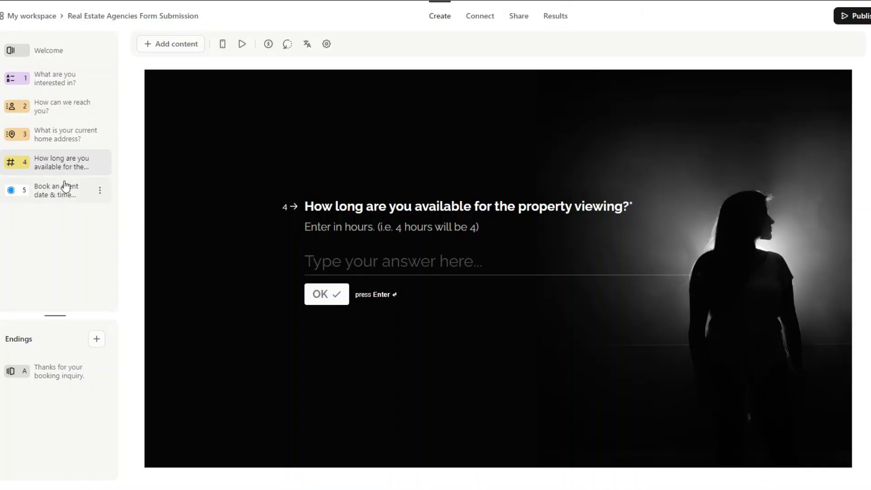
pyautogui.click(63, 190)
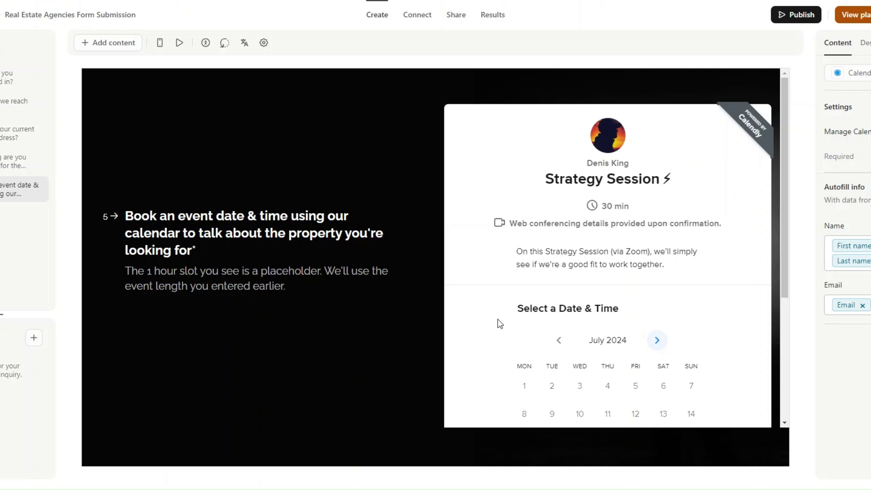
pyautogui.click(793, 14)
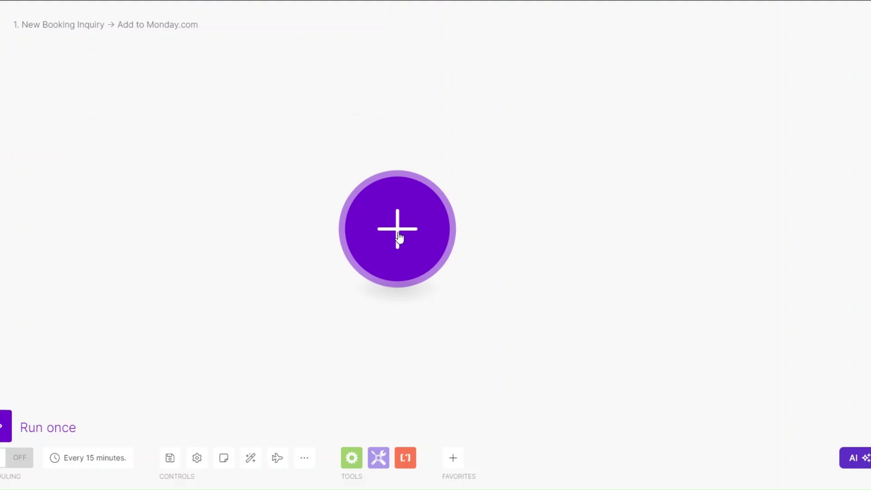
# - Add a Typeform Watch Responses module as the scenario's trigger
pyautogui.click(398, 236)
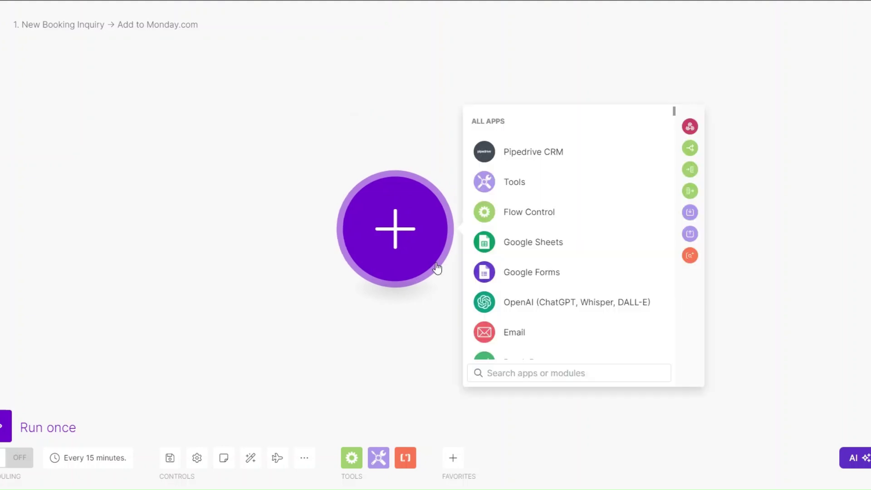
pyautogui.write('typ')
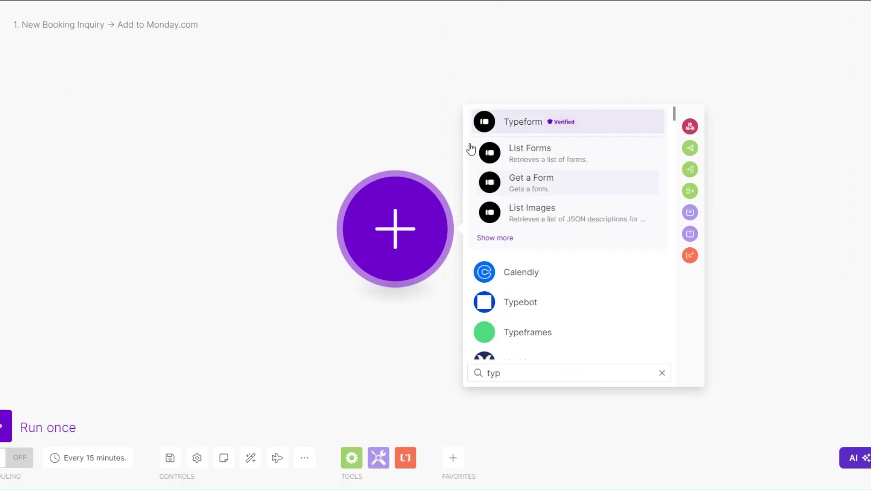
pyautogui.press('Return')
pyautogui.click(547, 284)
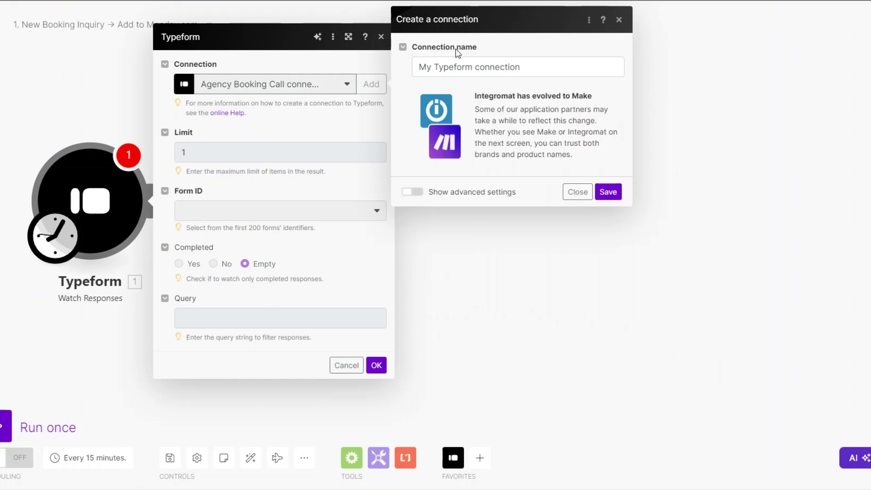
# - Create the Real Estate Agency connection and watch the Real Estate Agencies Form Submission form
pyautogui.moveTo(472, 67); pyautogui.dragTo(414, 74)
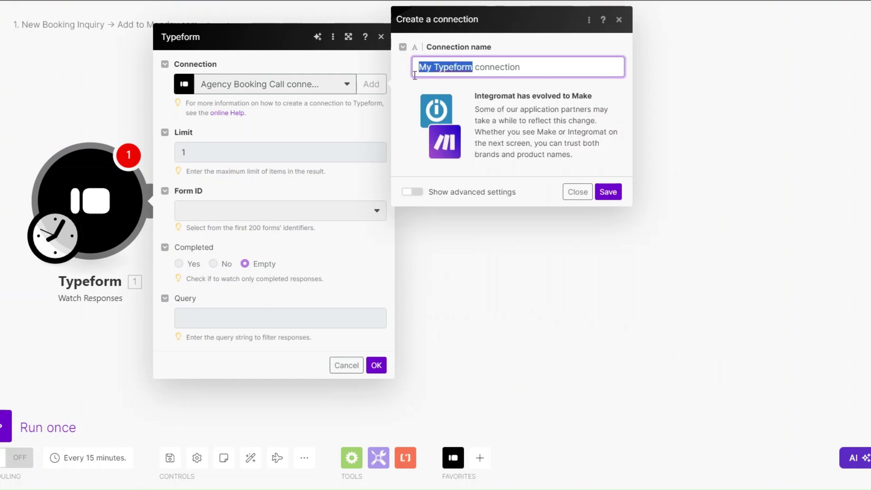
pyautogui.write('Real Estate Agency')
pyautogui.click(606, 192)
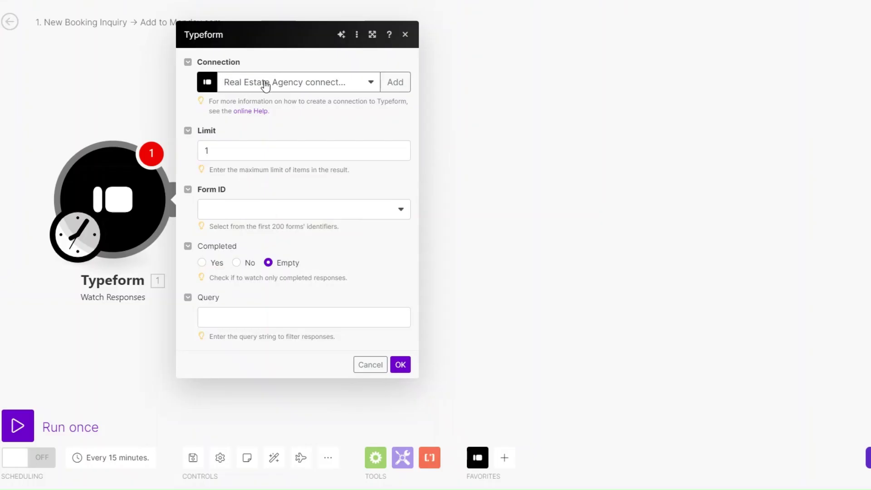
pyautogui.click(245, 211)
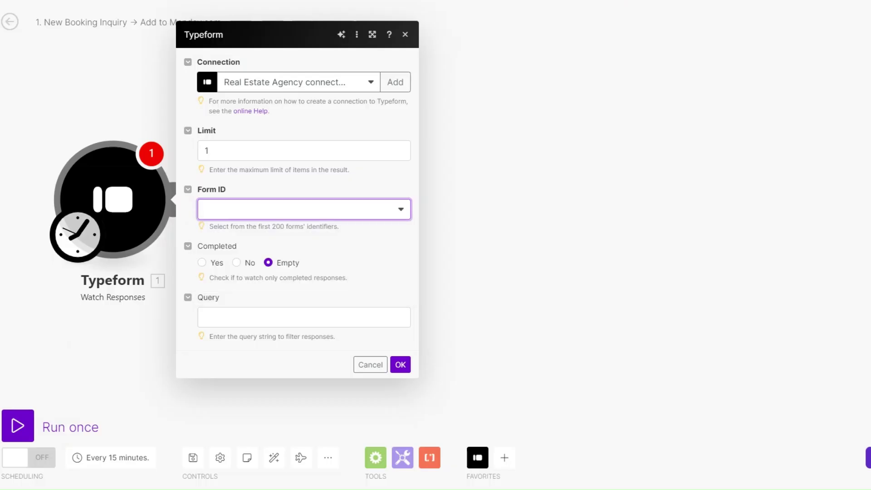
pyautogui.click(266, 211)
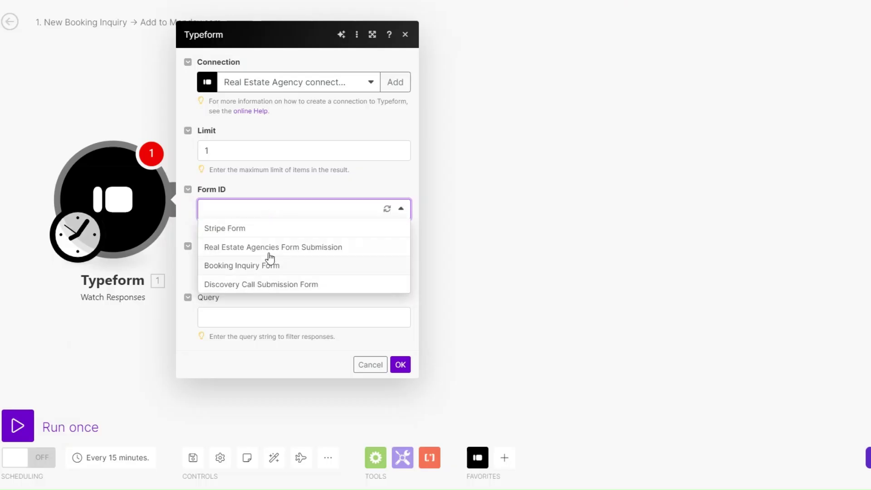
pyautogui.click(269, 249)
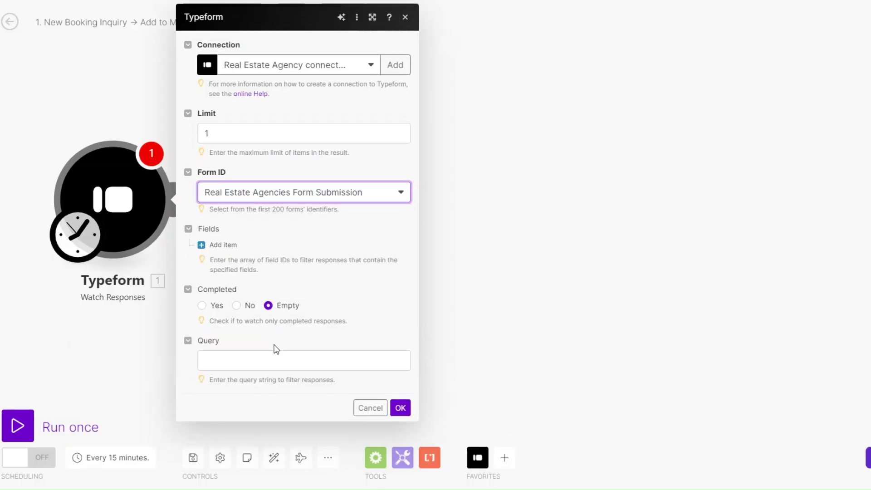
pyautogui.click(406, 414)
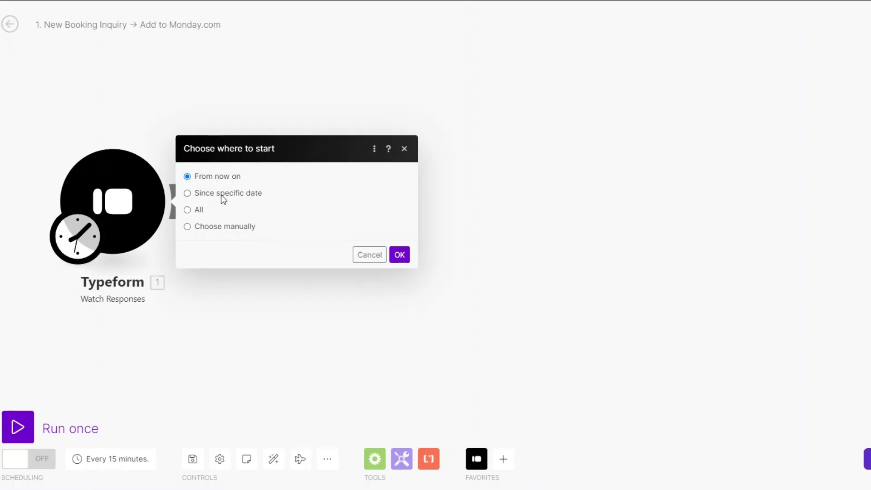
# - Start from new responses only and add a Tools Sleep module after the trigger
pyautogui.click(404, 259)
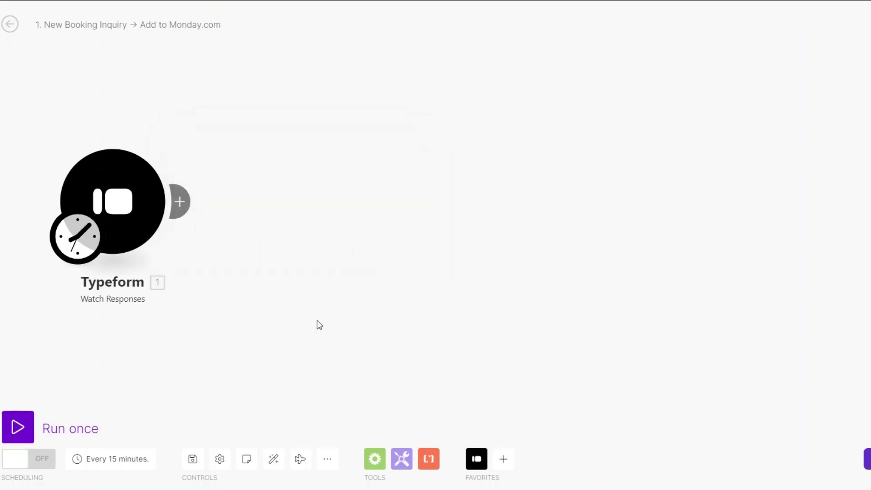
pyautogui.click(184, 203)
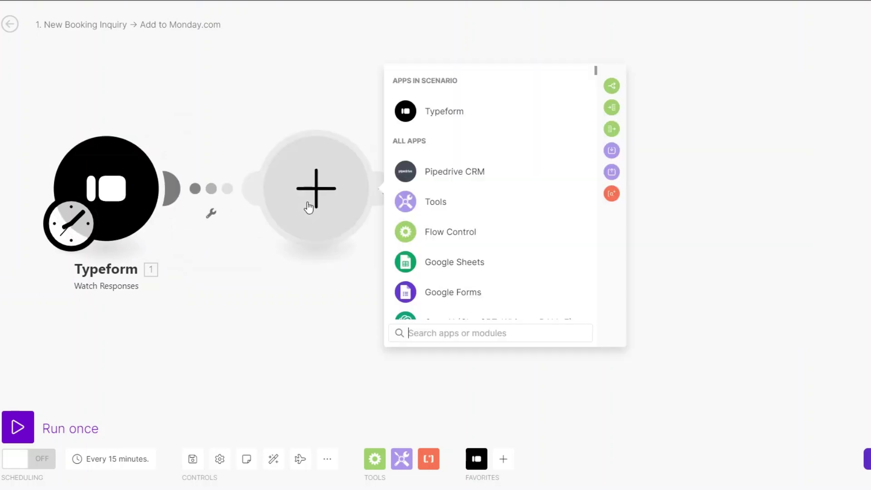
pyautogui.click(453, 210)
pyautogui.scroll(-4, 463, 281)
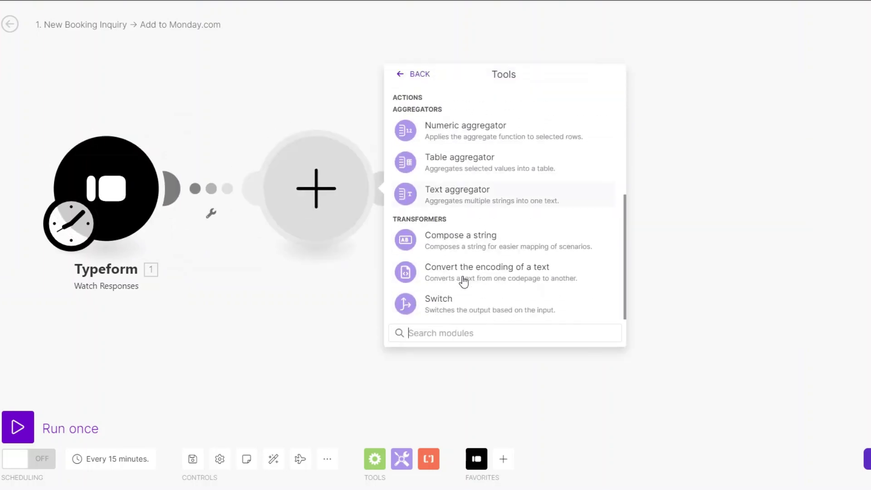
pyautogui.scroll(6, 462, 281)
pyautogui.scroll(-1, 461, 281)
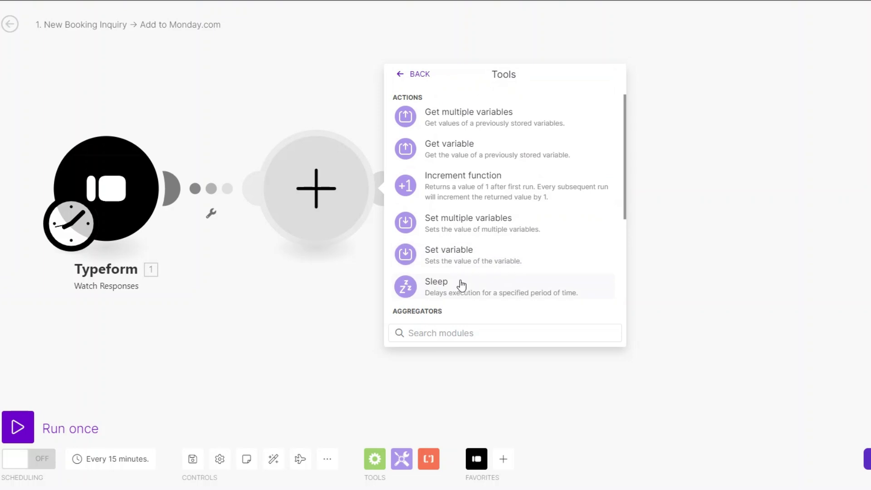
pyautogui.click(462, 281)
pyautogui.moveTo(452, 182); pyautogui.dragTo(383, 181)
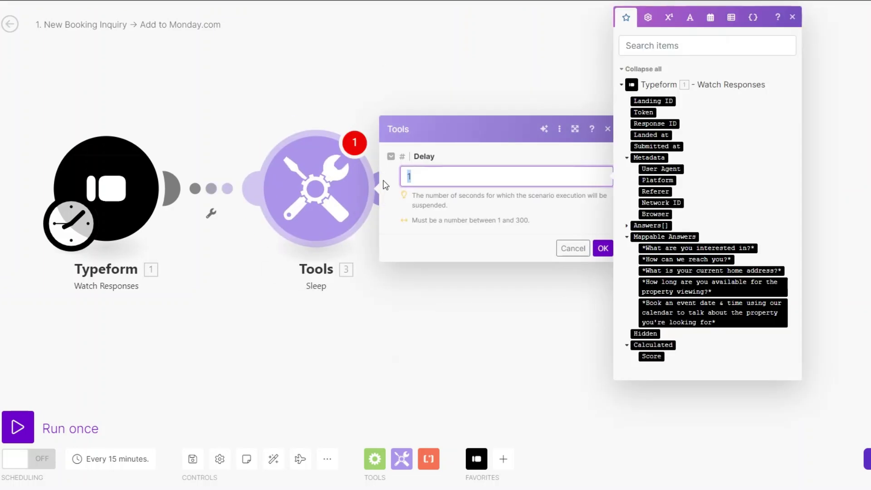
pyautogui.click(602, 248)
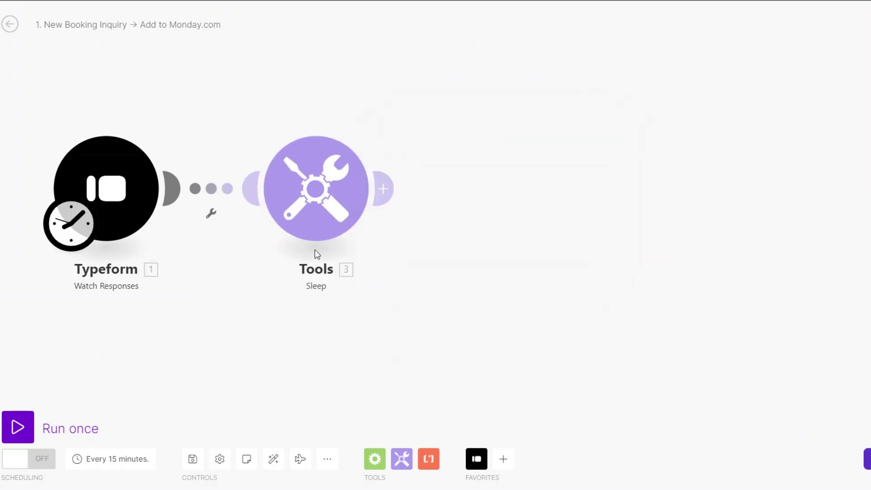
# - Add a Typeform List Responses module for the Real Estate Agencies form with Limit 1
pyautogui.click(383, 188)
pyautogui.click(626, 196)
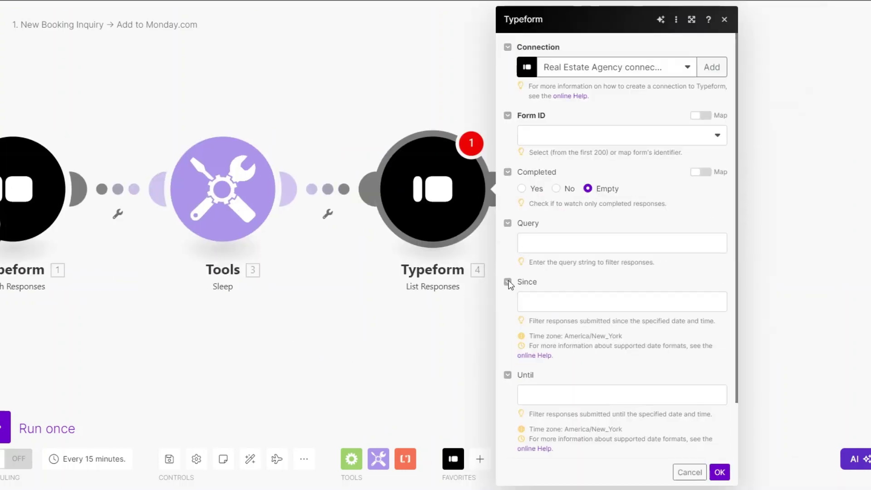
pyautogui.click(558, 141)
pyautogui.click(555, 172)
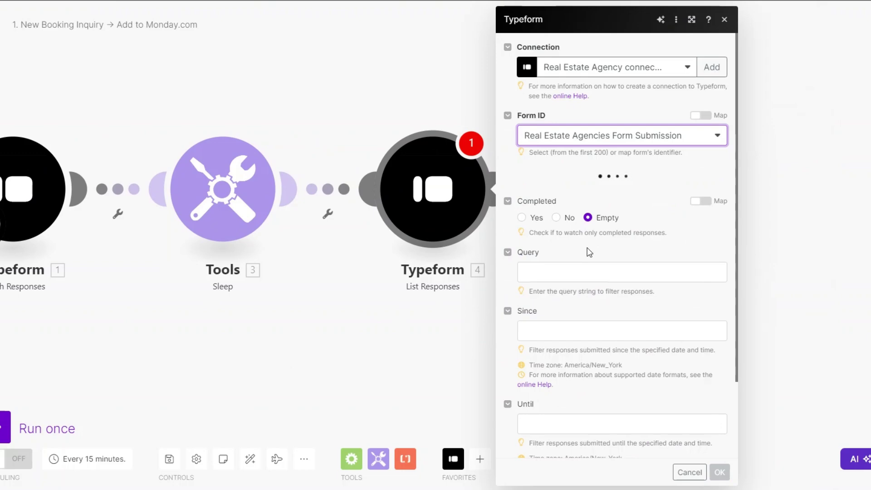
pyautogui.scroll(-10, 588, 252)
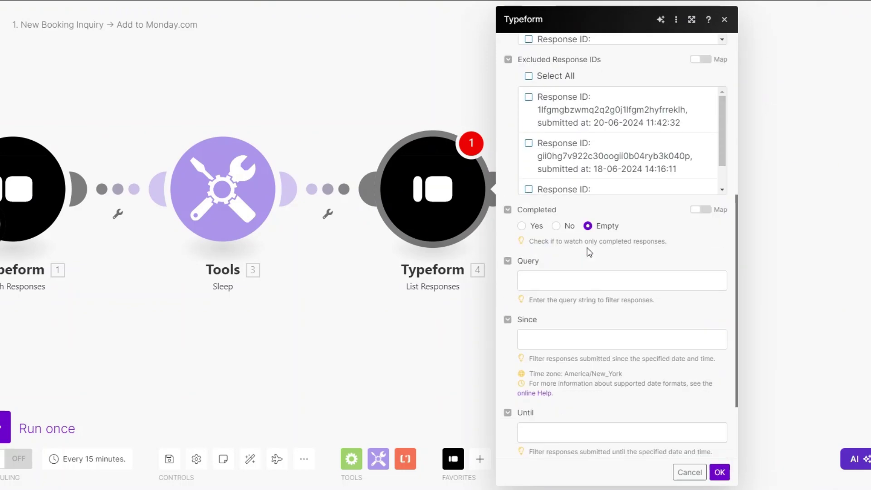
pyautogui.moveTo(538, 425); pyautogui.dragTo(516, 429)
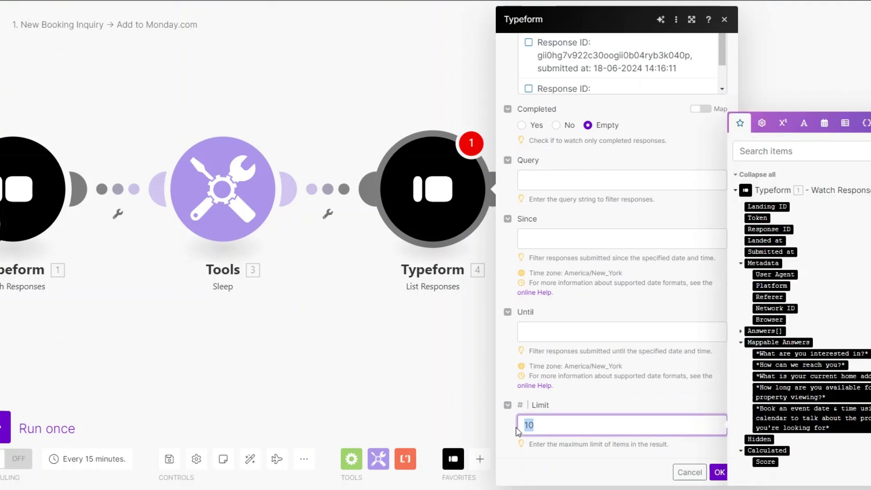
pyautogui.write('1')
pyautogui.click(719, 472)
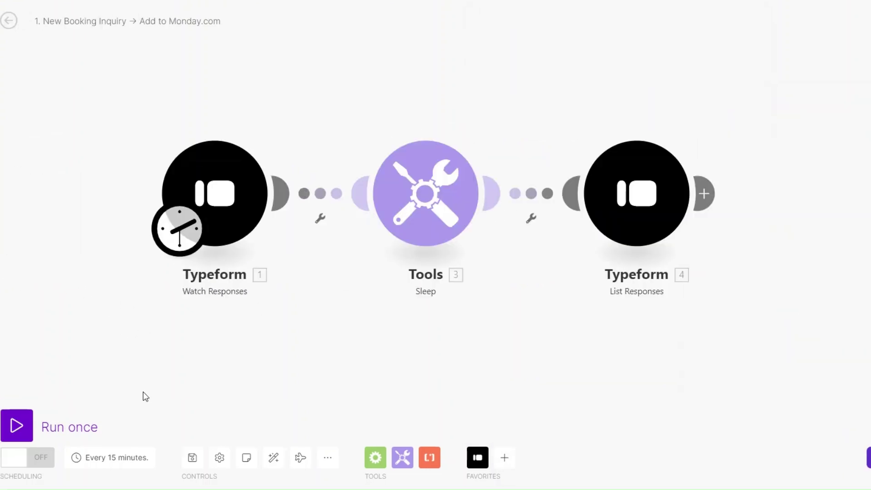
# - Set the Watch Responses trigger's starting point to new responses only
pyautogui.rightClick(247, 199)
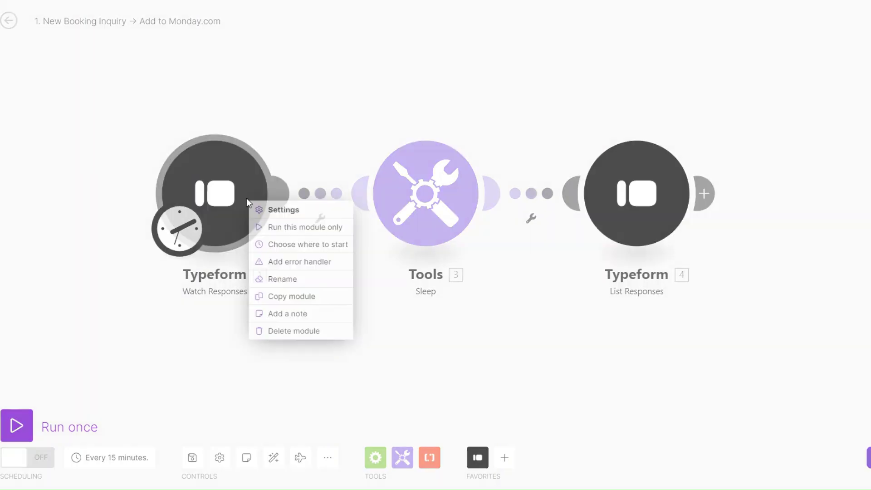
pyautogui.click(285, 245)
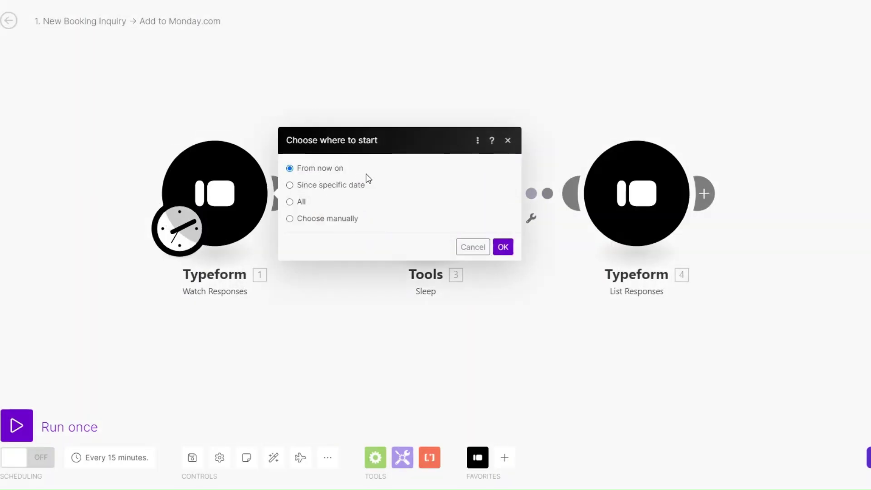
pyautogui.click(502, 247)
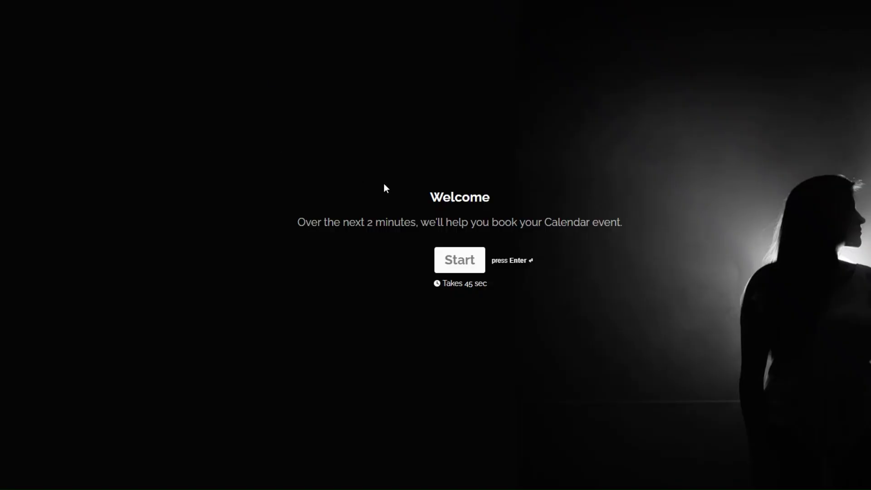
# - Answer Buying a Property, then submit the test contact's name, phone, e-mail and company
pyautogui.click(445, 257)
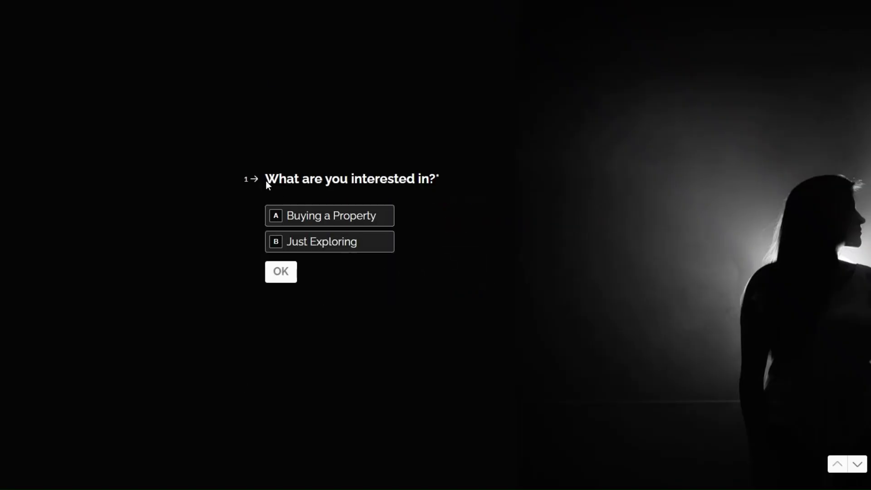
pyautogui.click(355, 223)
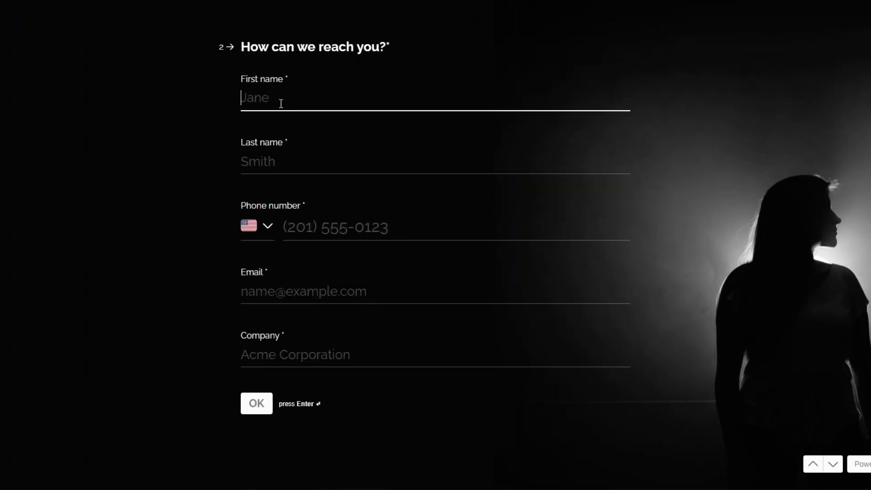
pyautogui.click(278, 161)
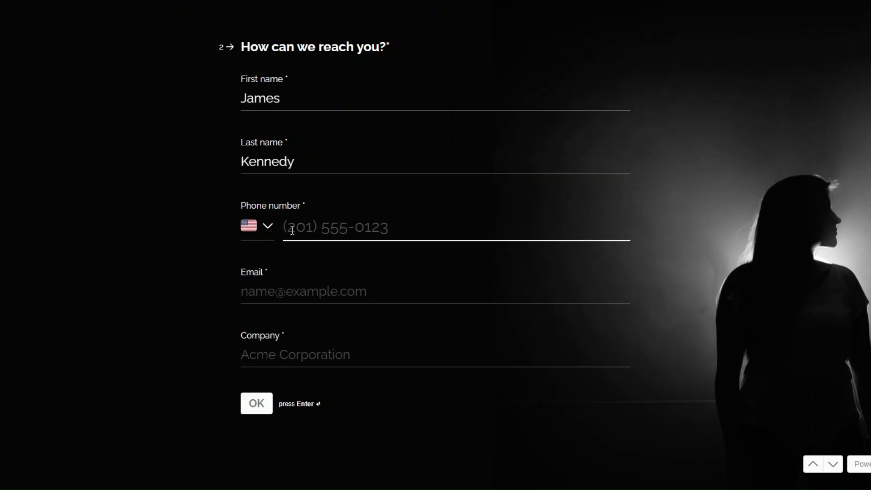
pyautogui.click(279, 225)
pyautogui.write('+1 202 555 0169')
pyautogui.click(278, 292)
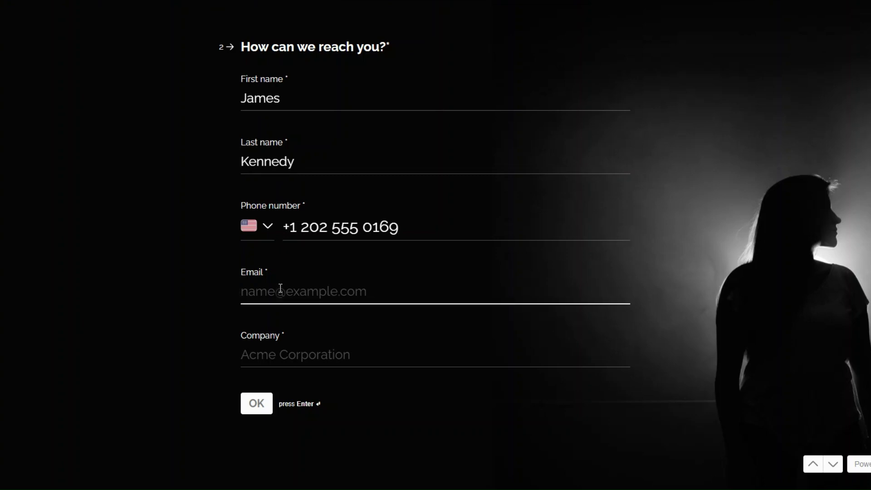
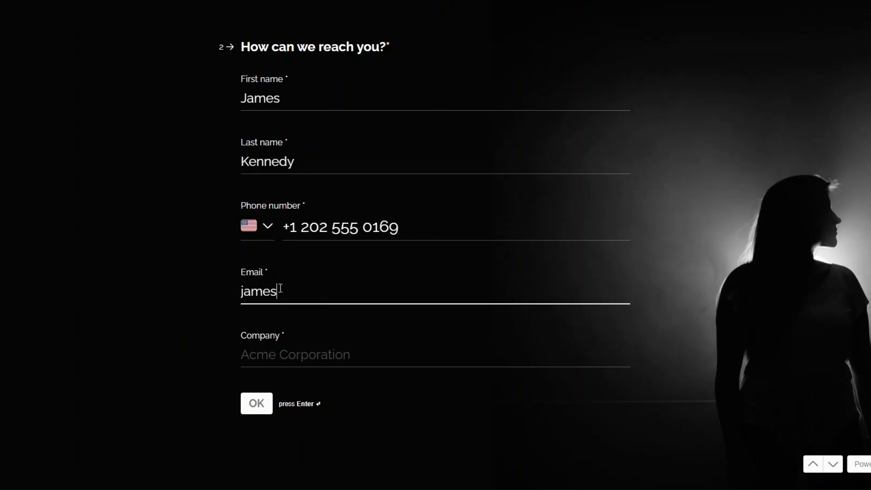
pyautogui.click(258, 357)
pyautogui.write('Annex')
pyautogui.click(253, 400)
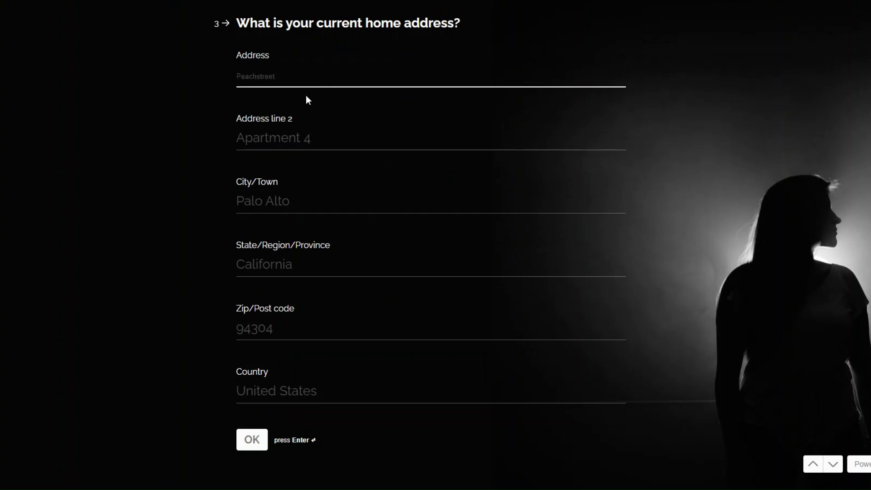
# - Submit the test contact's full home address, including street, city, state, zip and country
pyautogui.write('Peachstreet')
pyautogui.click(265, 139)
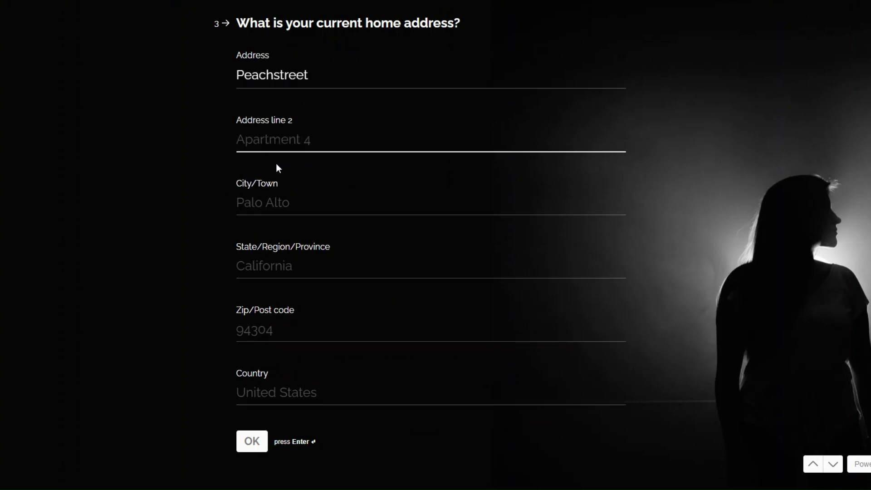
pyautogui.write('Spine Road')
pyautogui.click(243, 202)
pyautogui.write('Atlanta')
pyautogui.click(282, 260)
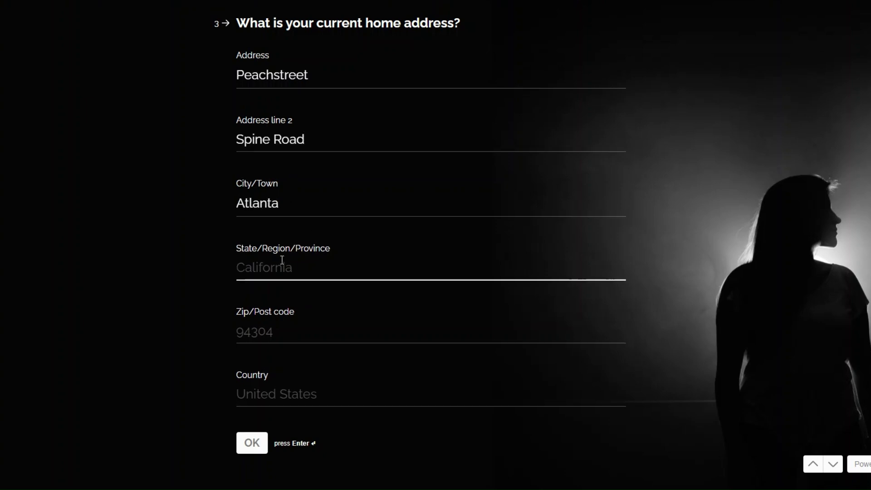
pyautogui.write('Georgia')
pyautogui.click(307, 330)
pyautogui.write('30303')
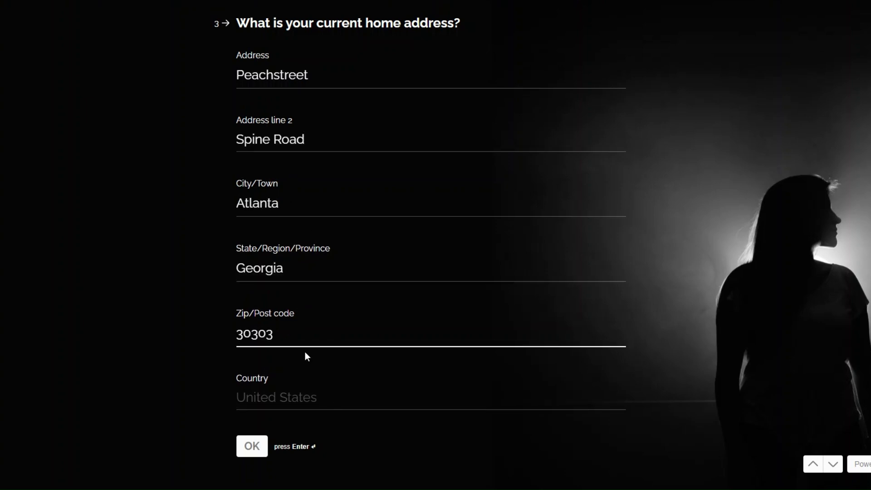
pyautogui.click(291, 395)
pyautogui.write('US')
pyautogui.click(252, 430)
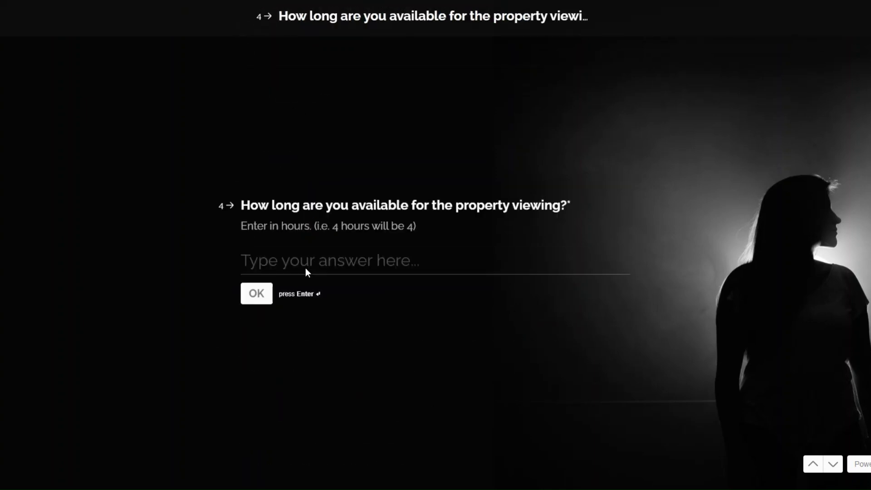
# - Answer 5 hours of availability and schedule a July 30 booking slot
pyautogui.write('5')
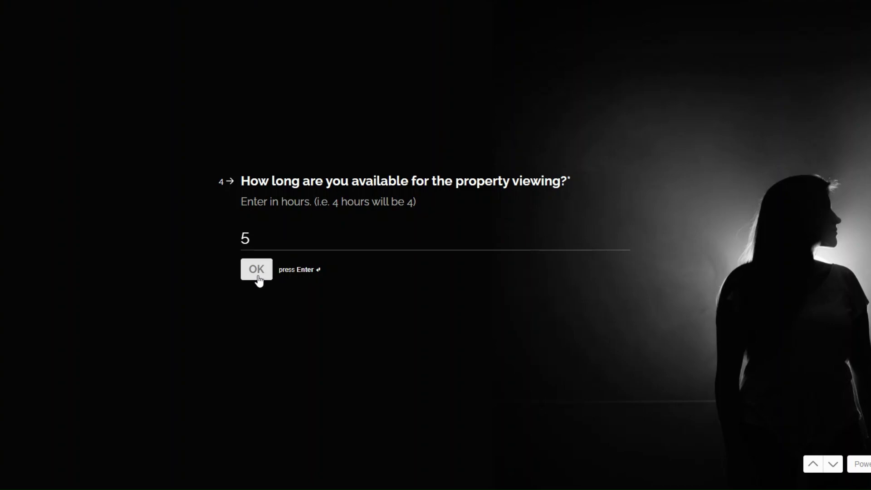
pyautogui.click(255, 269)
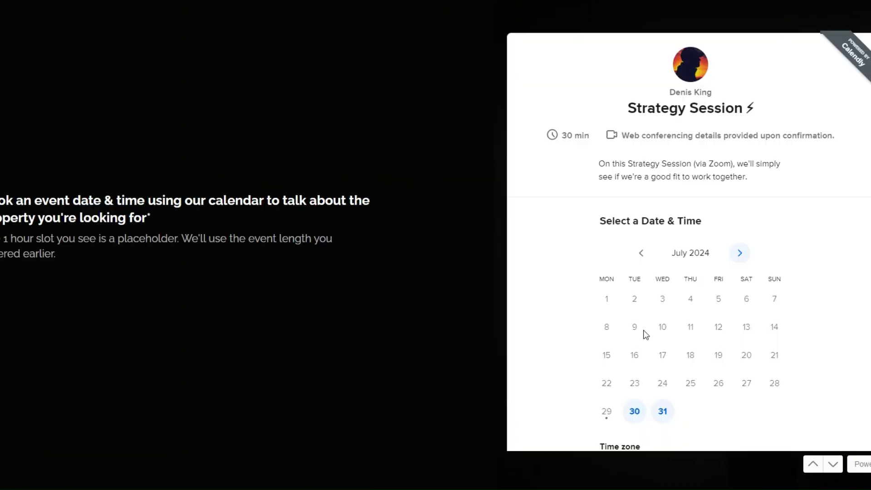
pyautogui.click(634, 411)
pyautogui.click(780, 320)
pyautogui.click(822, 321)
pyautogui.click(574, 385)
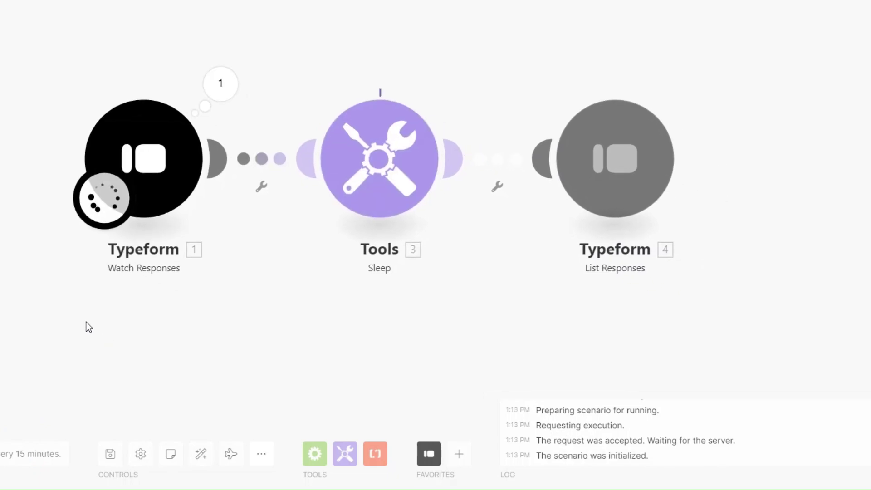
# - Inspect the trigger's Mappable Answers, including Buying a Property, contact details and booking link
pyautogui.click(222, 88)
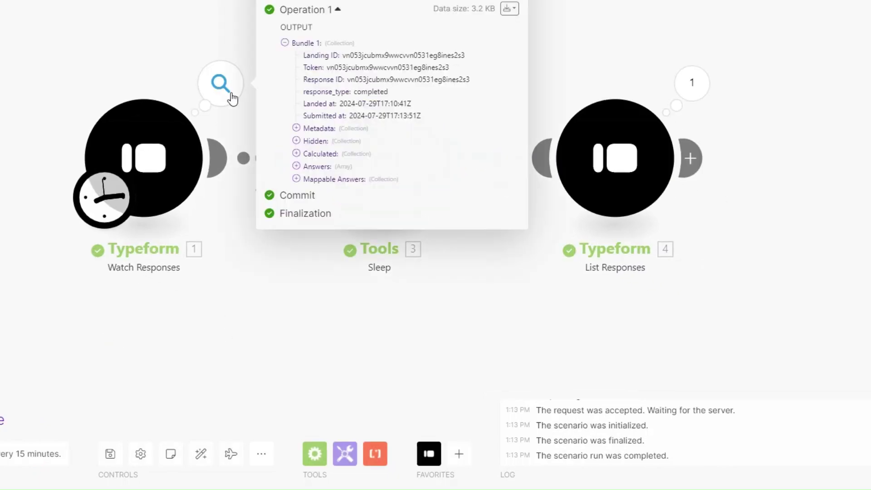
pyautogui.click(296, 179)
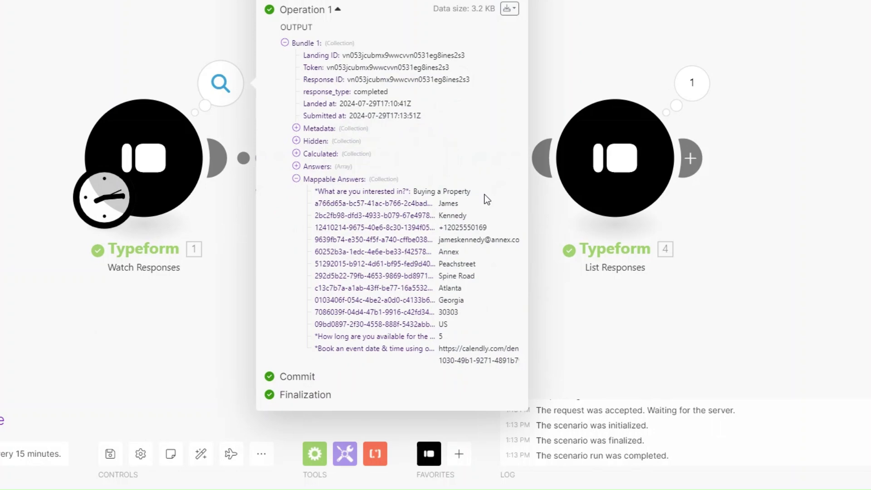
pyautogui.moveTo(419, 195); pyautogui.dragTo(491, 217)
pyautogui.moveTo(439, 227); pyautogui.dragTo(495, 240)
pyautogui.moveTo(438, 251); pyautogui.dragTo(462, 289)
pyautogui.click(442, 267)
pyautogui.moveTo(442, 344); pyautogui.dragTo(511, 368)
pyautogui.press('Escape')
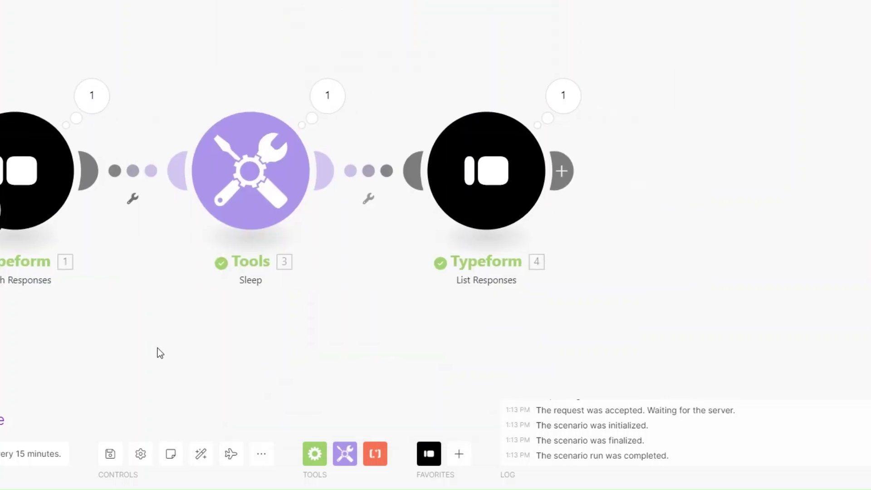
# - Inspect the List Responses output's Mappable Answers, then close the output bubble
pyautogui.click(561, 96)
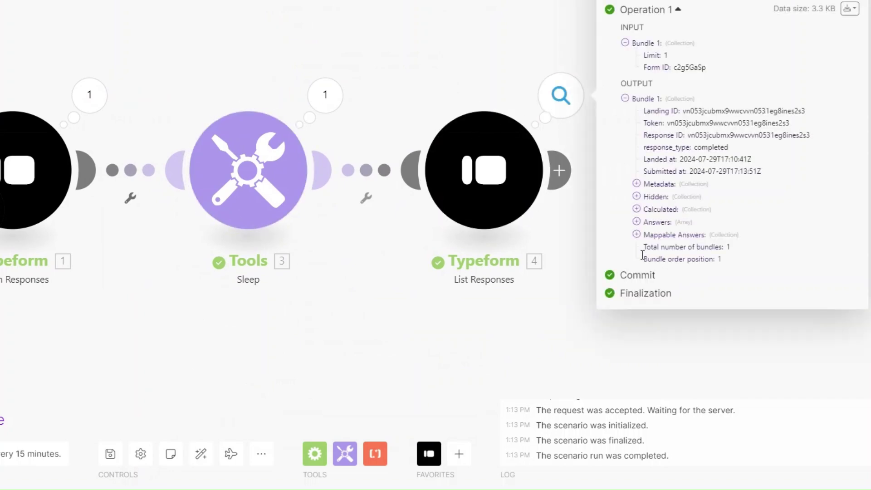
pyautogui.click(636, 235)
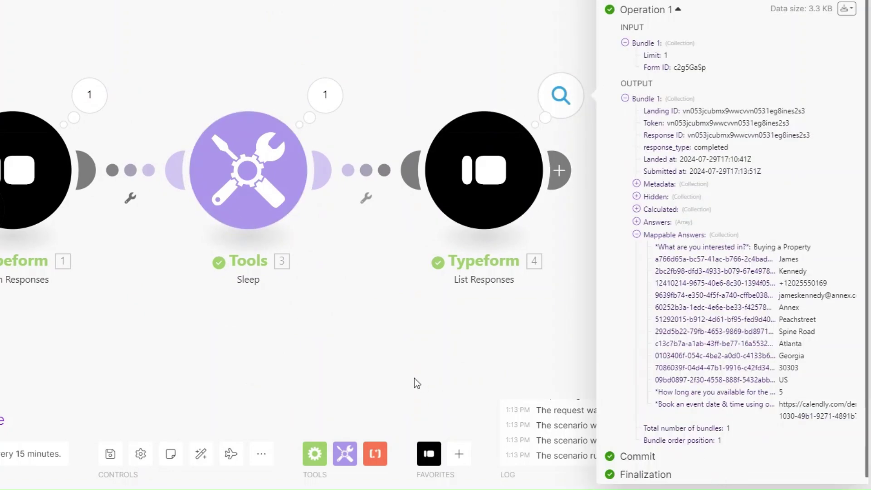
pyautogui.press('Escape')
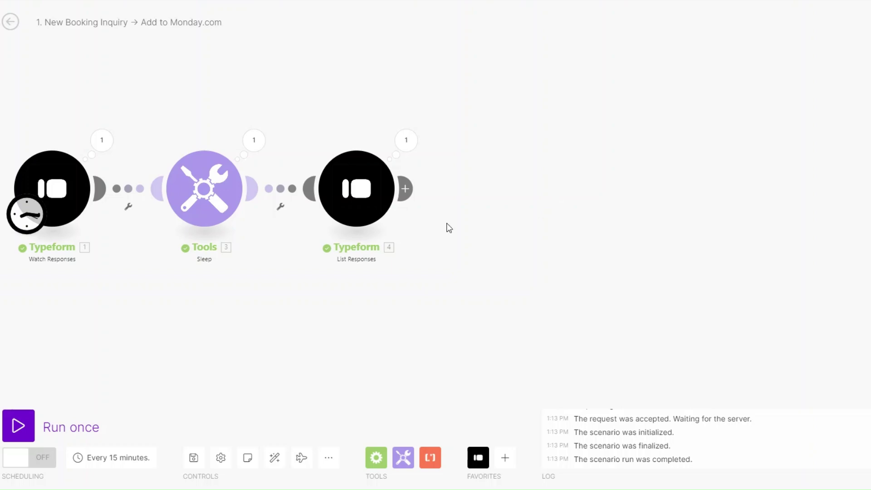
# - Add a Tools Set multiple variables module after List Responses with one variable item
pyautogui.click(405, 188)
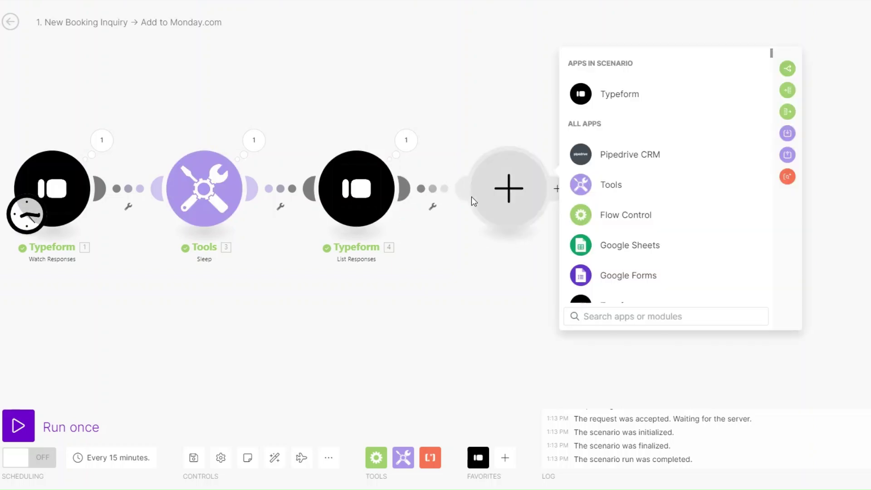
pyautogui.click(610, 184)
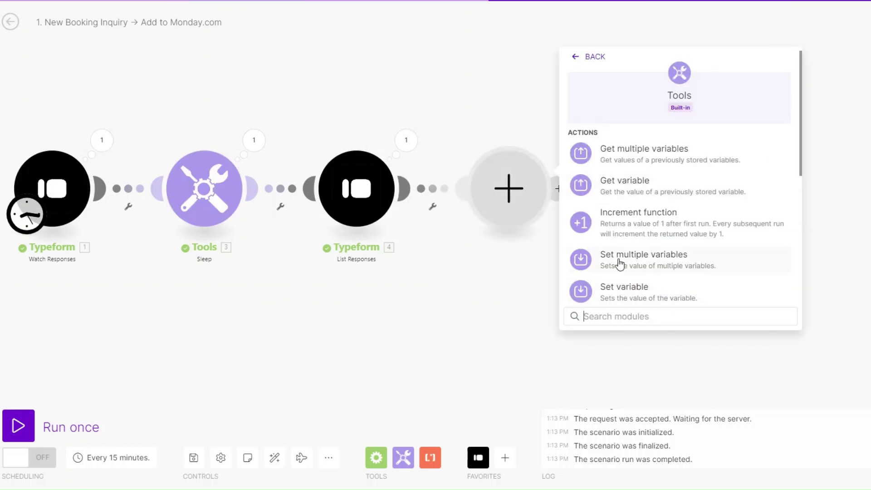
pyautogui.click(620, 275)
pyautogui.click(598, 198)
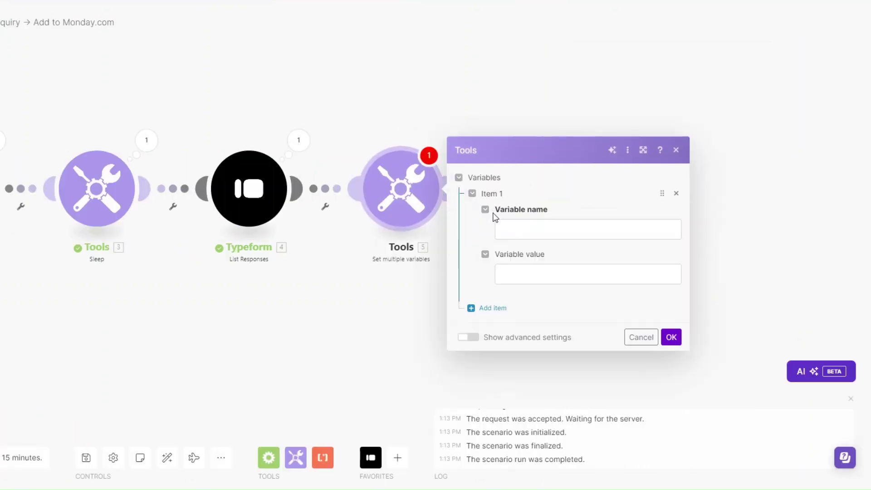
pyautogui.click(517, 174)
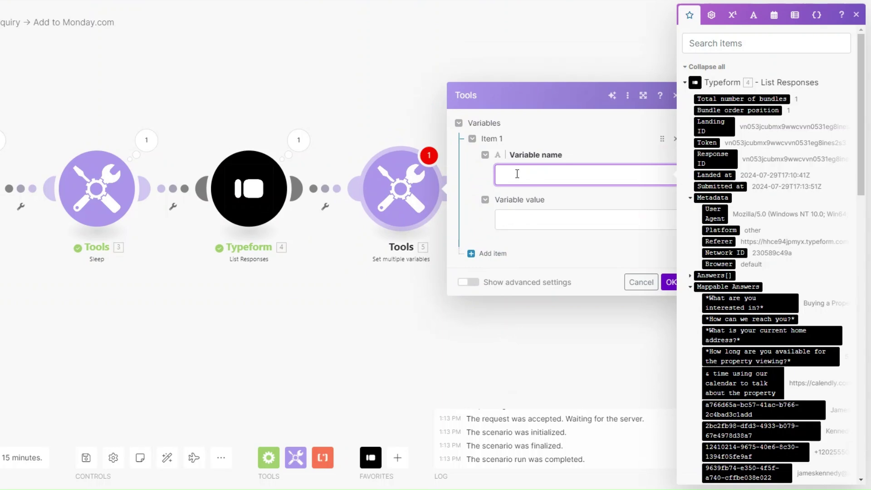
# - Name the variable eventId after checking the Calendly booking URL, leaving its value empty
pyautogui.click(301, 140)
pyautogui.scroll(-1, 445, 323)
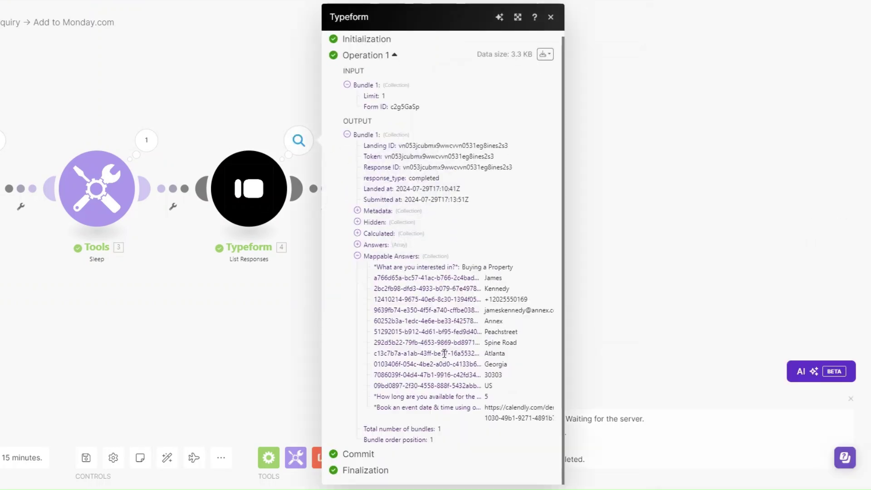
pyautogui.moveTo(486, 407); pyautogui.dragTo(508, 424)
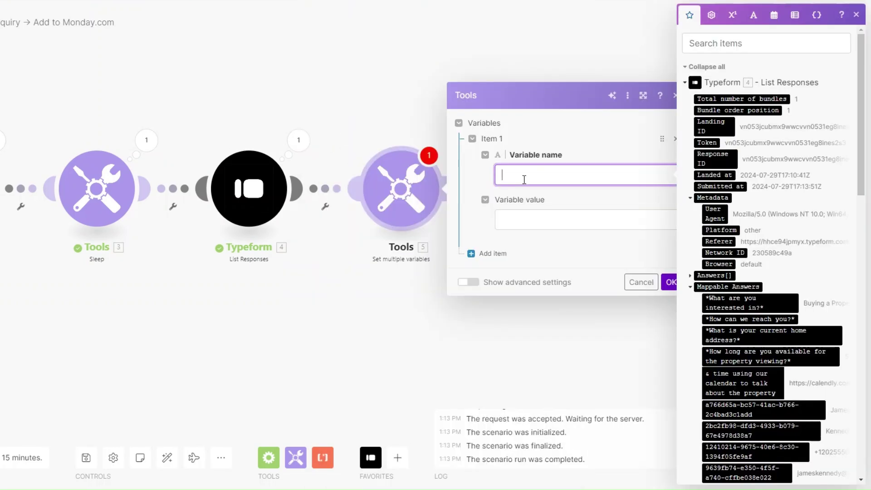
pyautogui.press('BackSpace')
pyautogui.write('d')
pyautogui.click(535, 222)
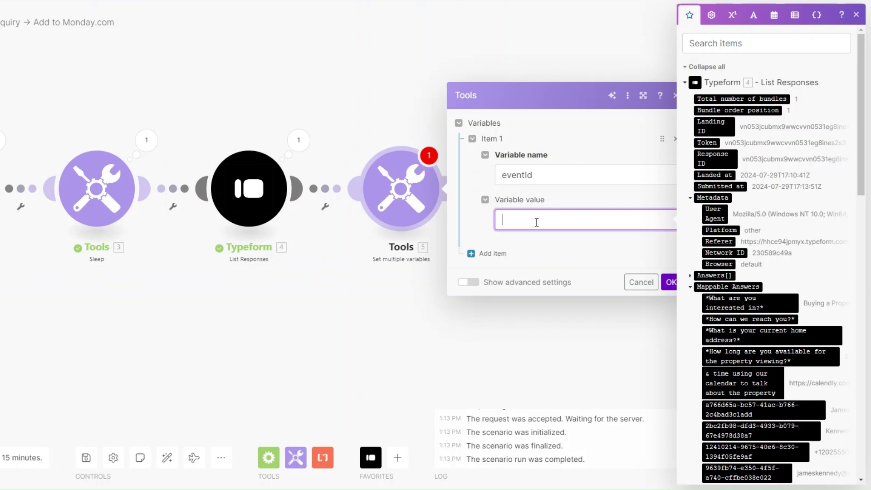
pyautogui.scroll(-3, 767, 346)
pyautogui.scroll(-3, 768, 372)
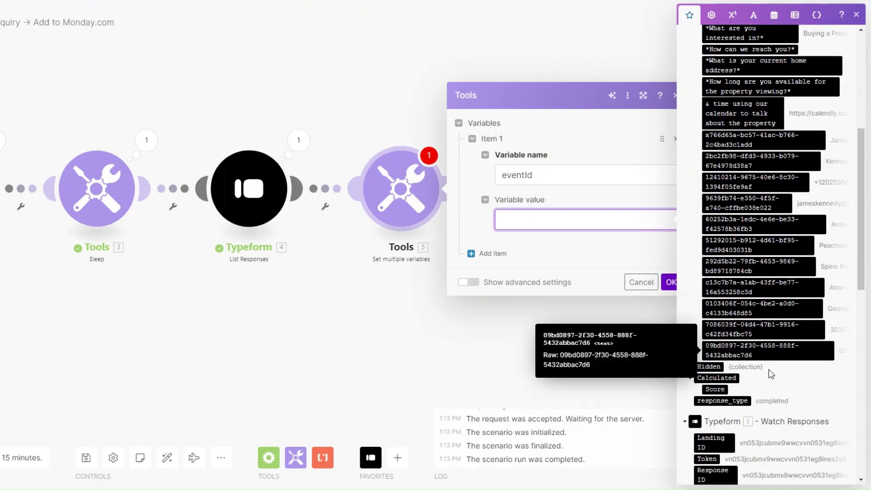
pyautogui.click(398, 354)
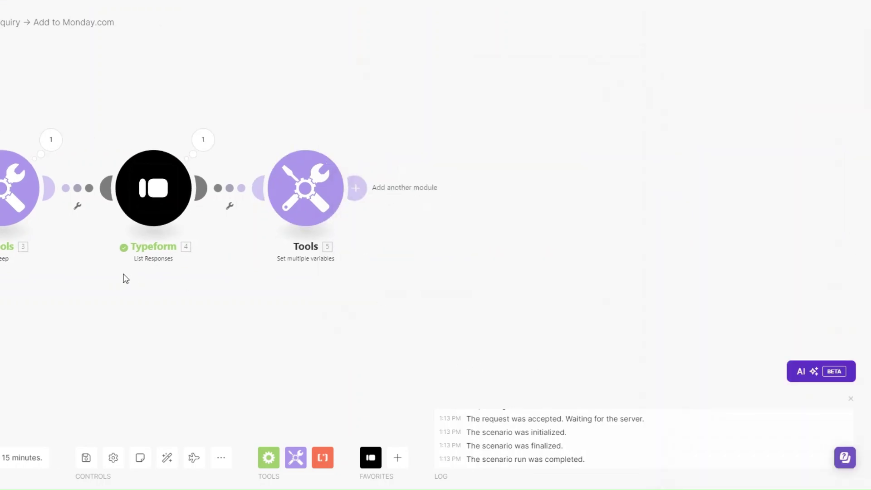
# - Widen the List Responses output and locate the invitee ID in the Calendly URL
pyautogui.click(8, 147)
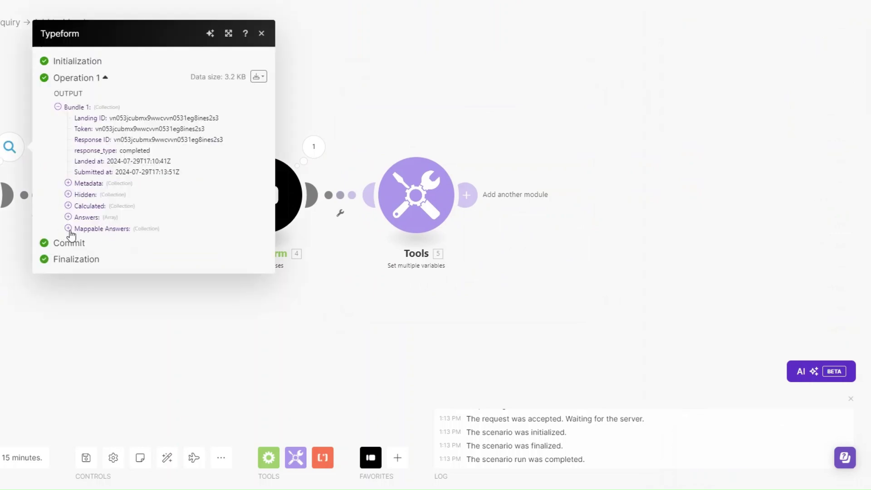
pyautogui.click(68, 229)
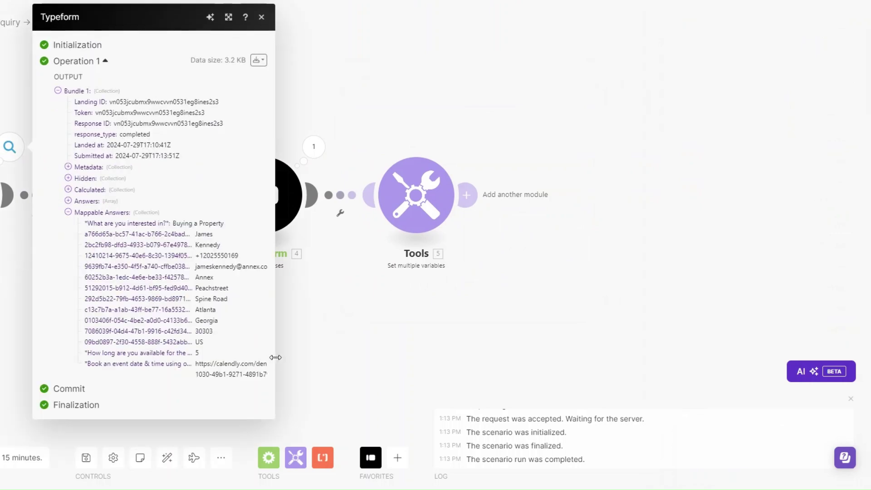
pyautogui.doubleClick(274, 357)
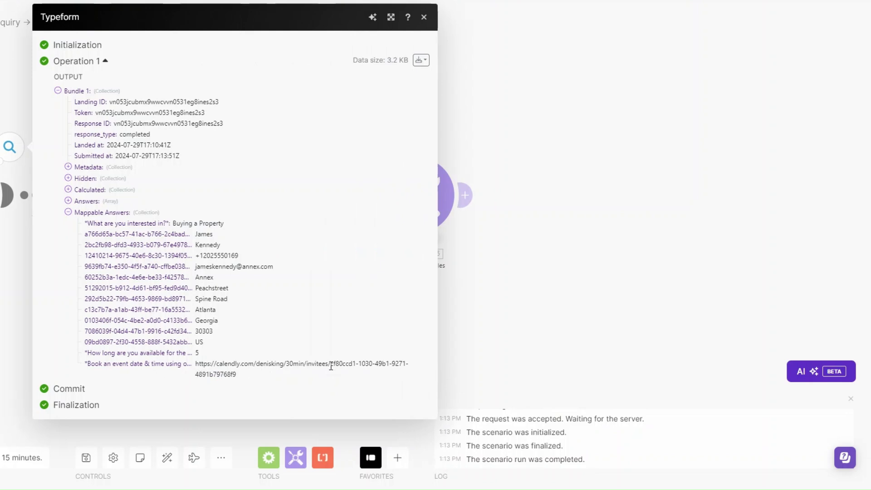
pyautogui.moveTo(331, 367); pyautogui.dragTo(333, 381)
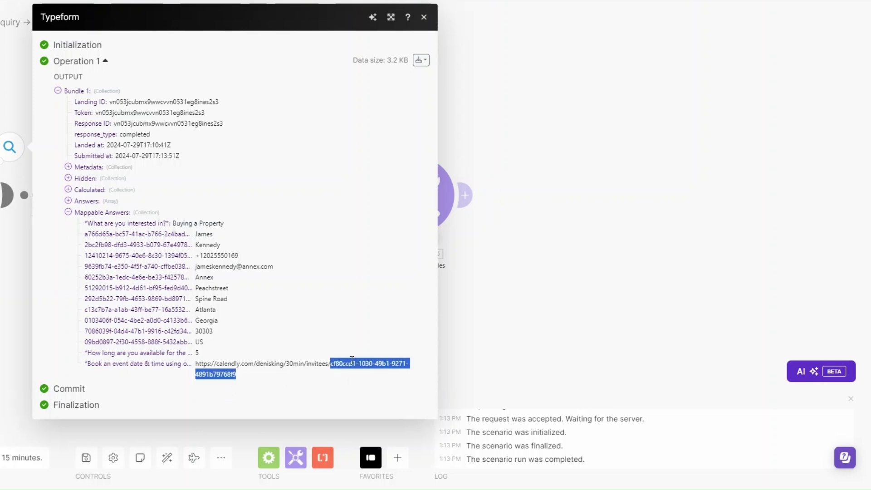
pyautogui.click(477, 345)
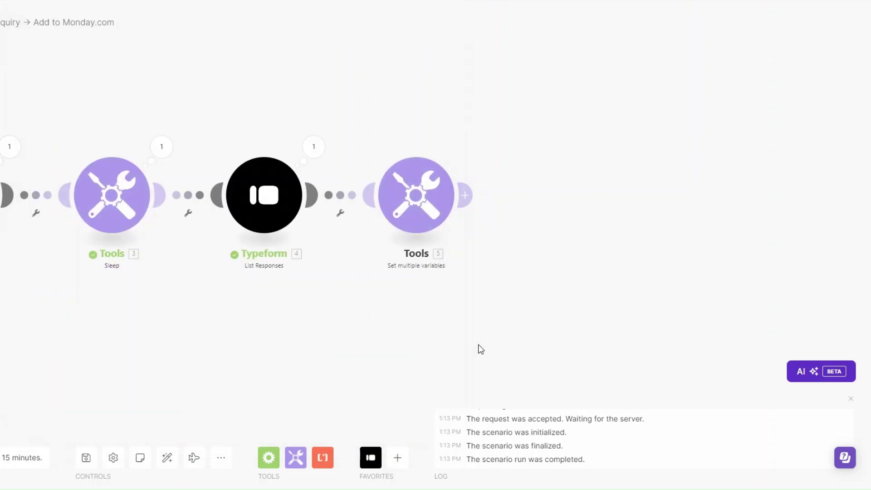
# - Return to the eventId value field and highlight the invitee ID after invitees/ in the output
pyautogui.click(415, 199)
pyautogui.click(531, 226)
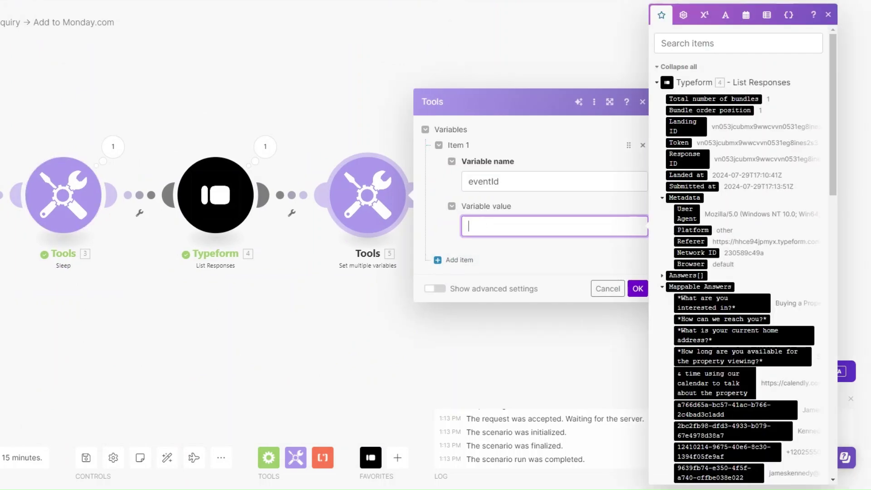
pyautogui.click(265, 146)
pyautogui.click(20, 228)
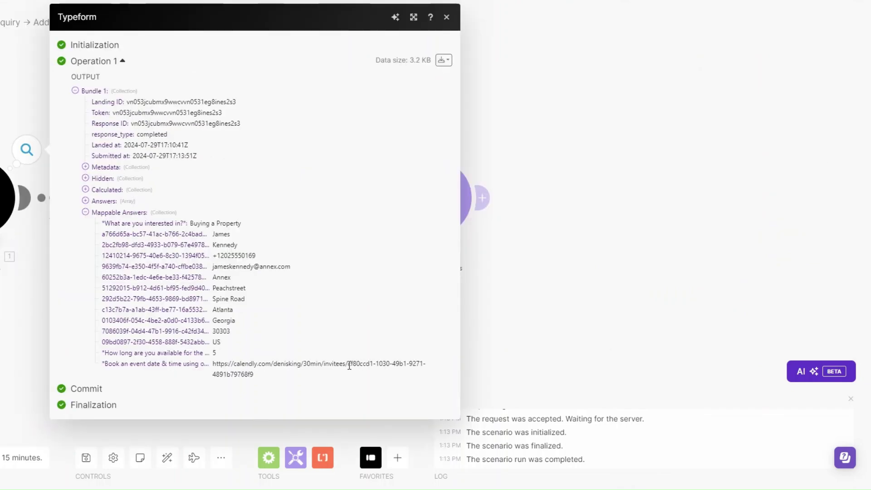
pyautogui.moveTo(348, 364); pyautogui.dragTo(348, 379)
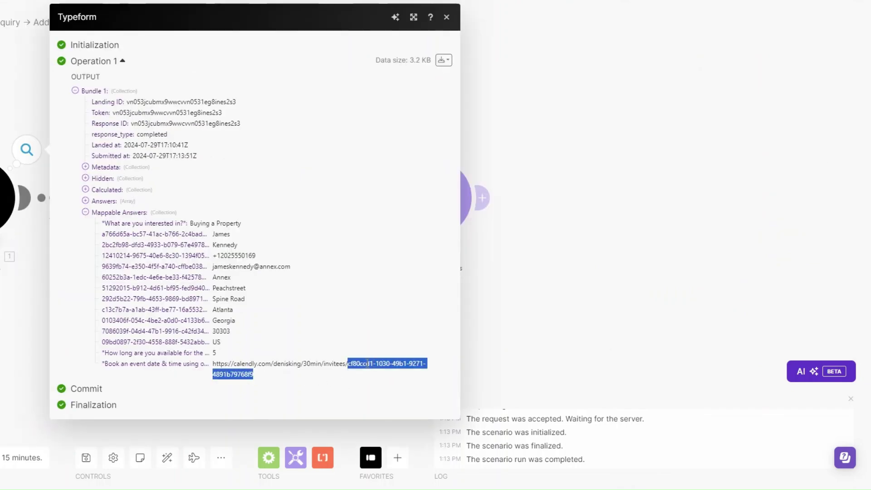
# - Build a split expression on the Typeform booking-calendar answer as the variable's value
pyautogui.click(501, 358)
pyautogui.click(433, 195)
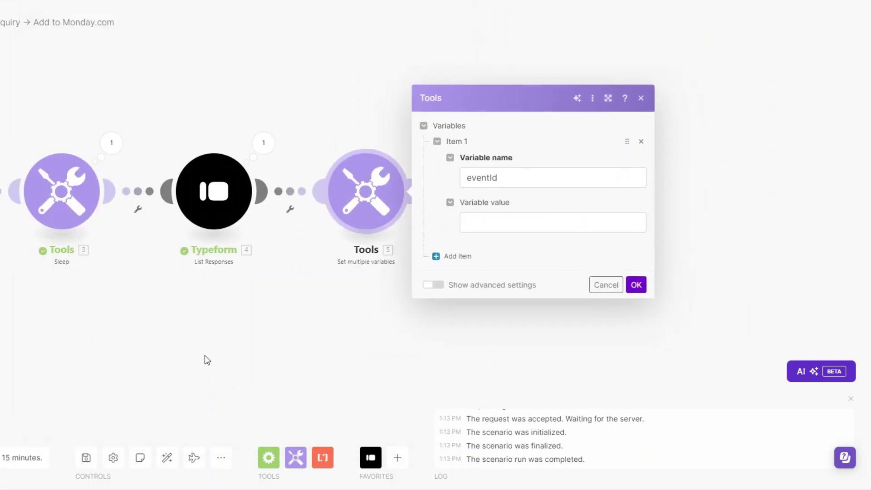
pyautogui.click(474, 221)
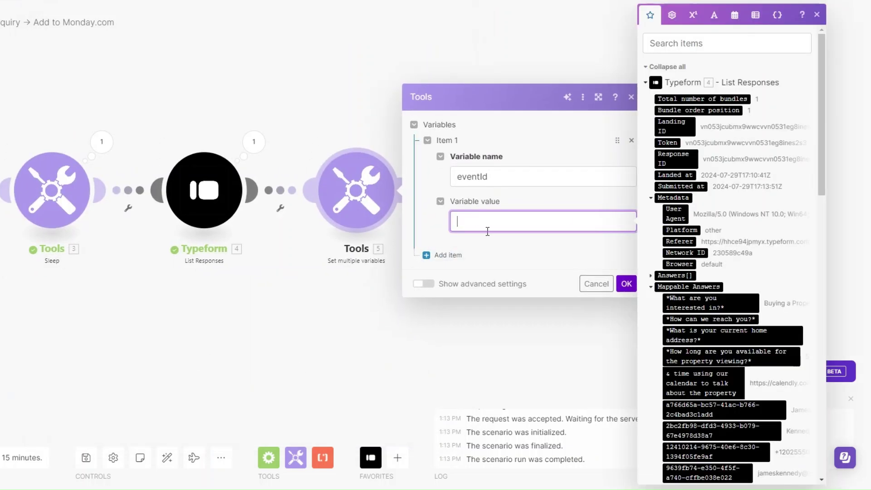
pyautogui.click(714, 15)
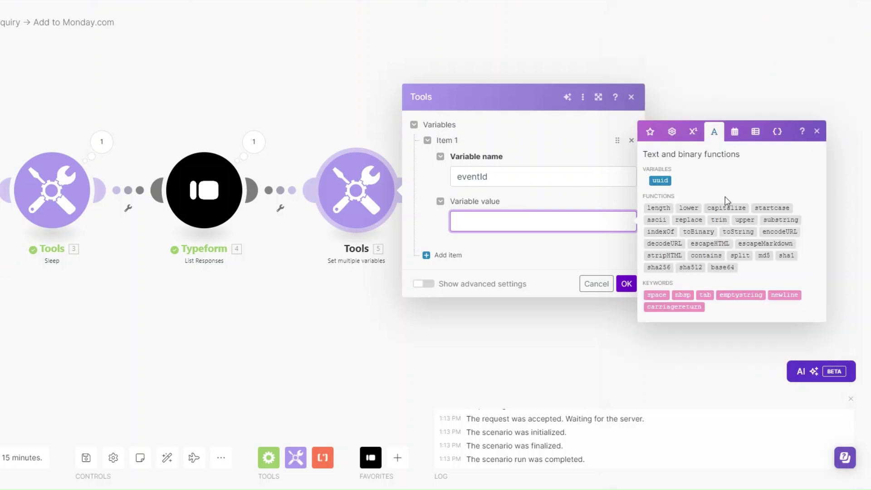
pyautogui.click(740, 255)
pyautogui.moveTo(488, 223)
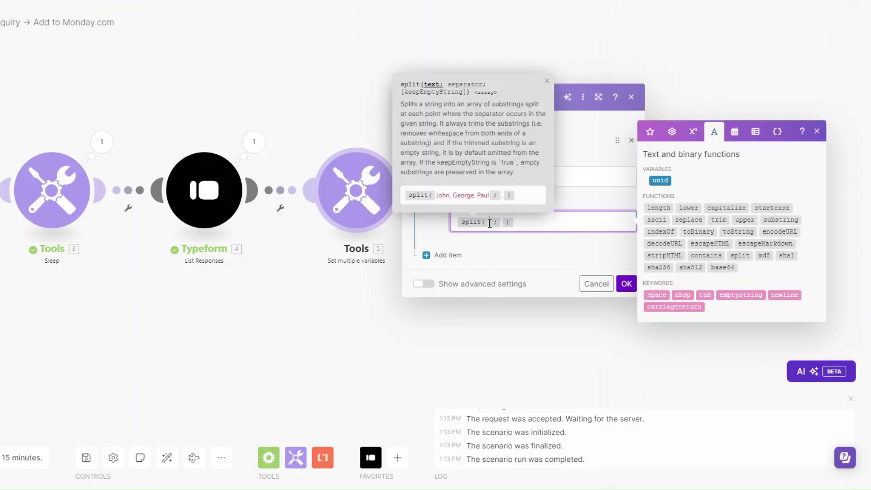
pyautogui.click(650, 132)
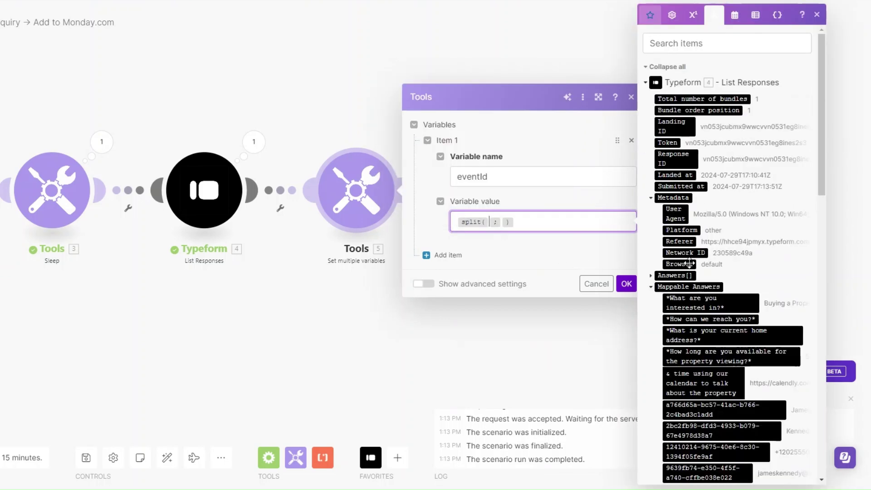
pyautogui.scroll(-8, 690, 251)
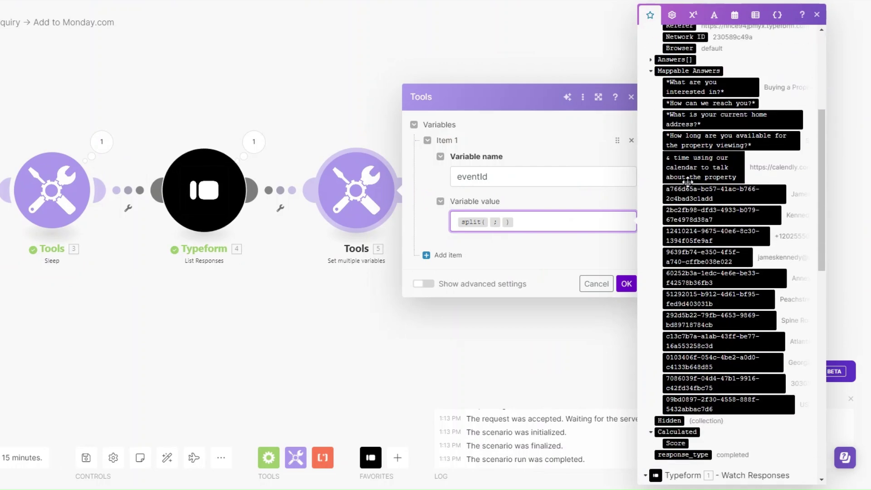
pyautogui.click(429, 72)
pyautogui.click(490, 222)
pyautogui.scroll(-3, 711, 289)
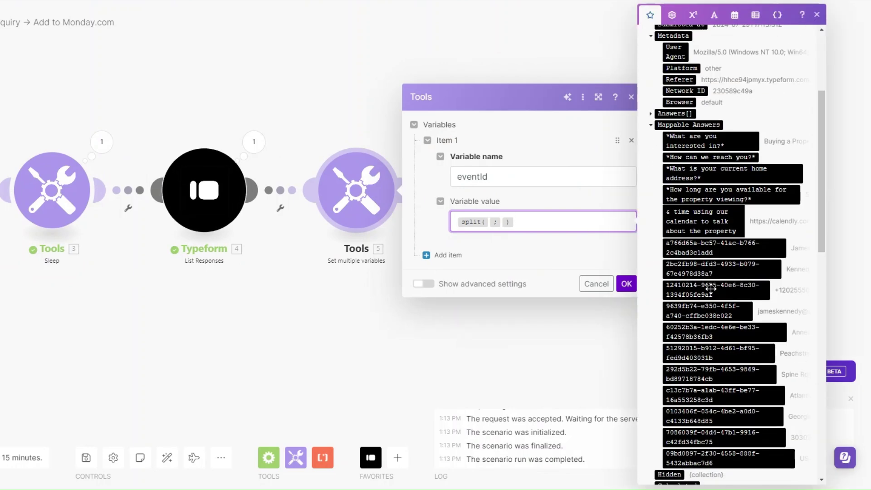
pyautogui.scroll(-4, 707, 254)
pyautogui.scroll(2, 703, 190)
pyautogui.click(701, 172)
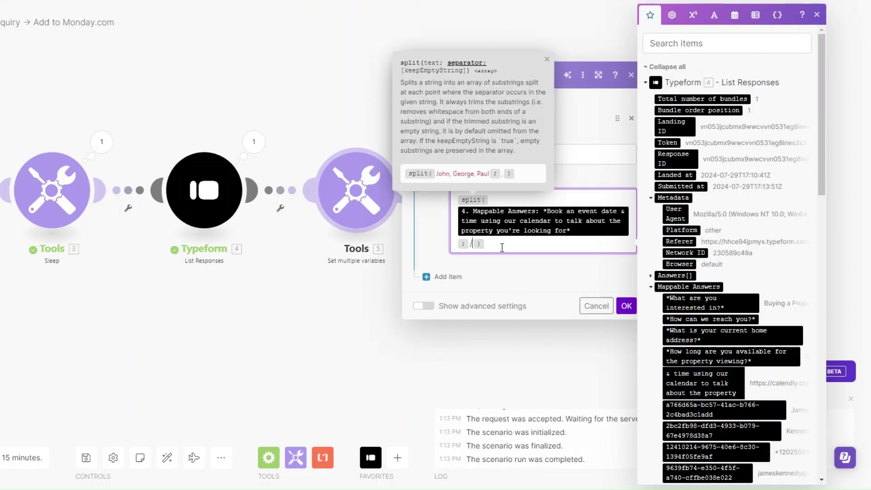
# - Wrap the split expression in get with position 4 and save the variable
pyautogui.moveTo(499, 244); pyautogui.dragTo(445, 202)
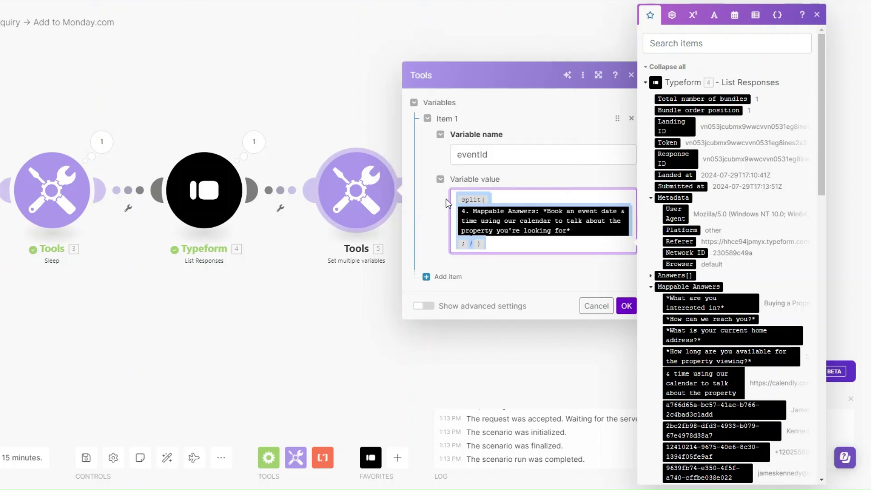
pyautogui.press('BackSpace')
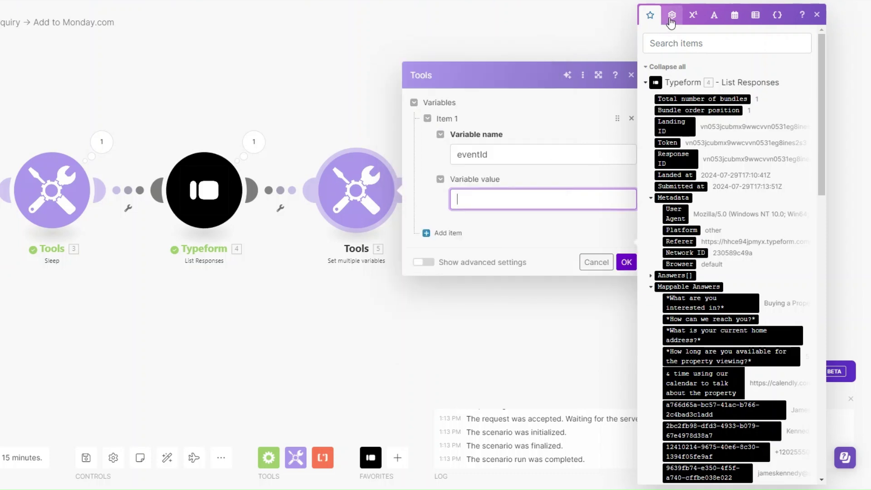
pyautogui.click(670, 19)
pyautogui.click(668, 208)
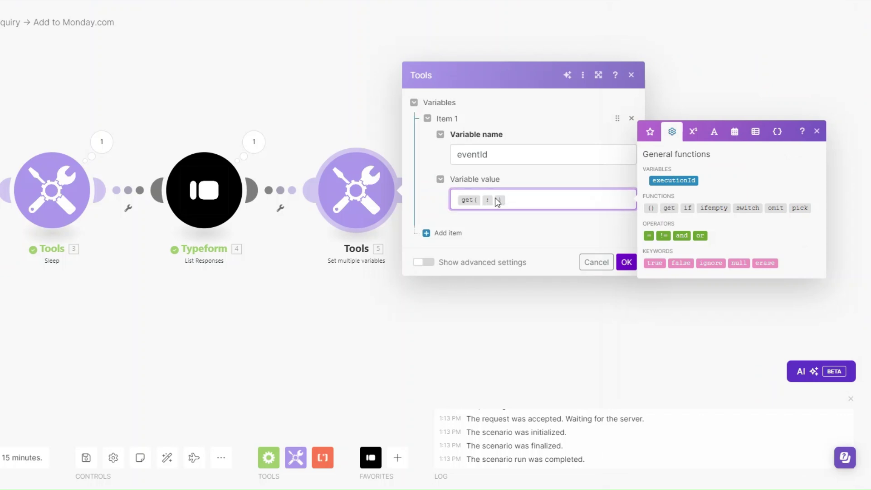
pyautogui.click(481, 199)
pyautogui.write("split(4. Mappable Answers: *Book an event date & time using our calendar to talk about the property you're looking for*; /)")
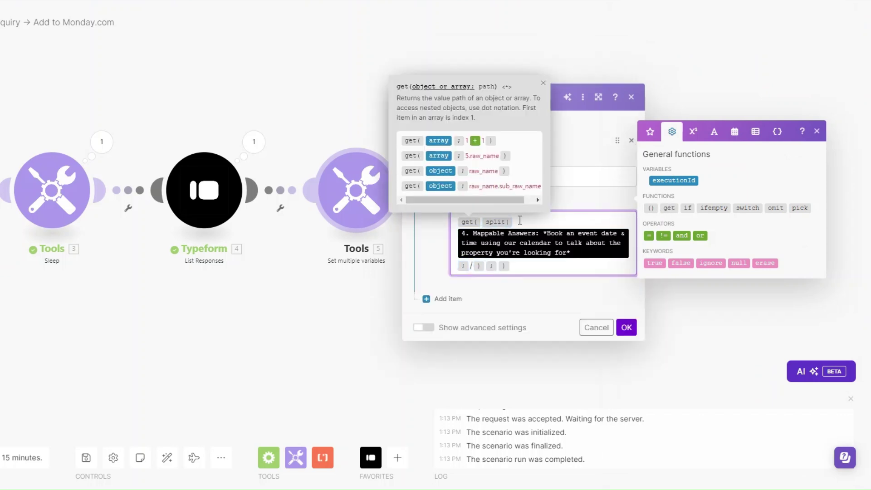
pyautogui.click(498, 265)
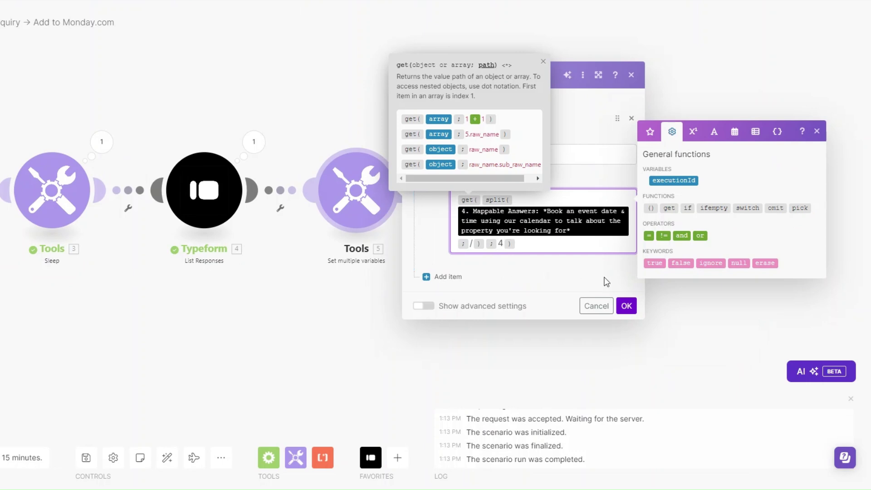
pyautogui.click(626, 305)
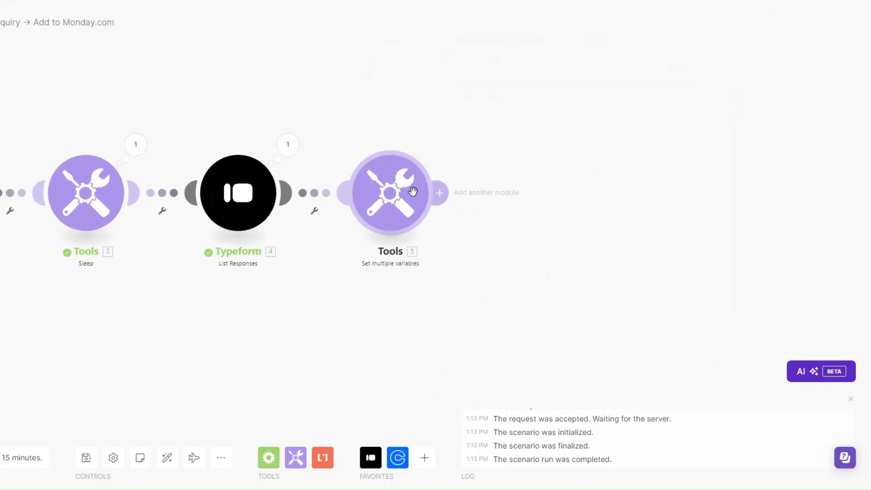
pyautogui.click(509, 195)
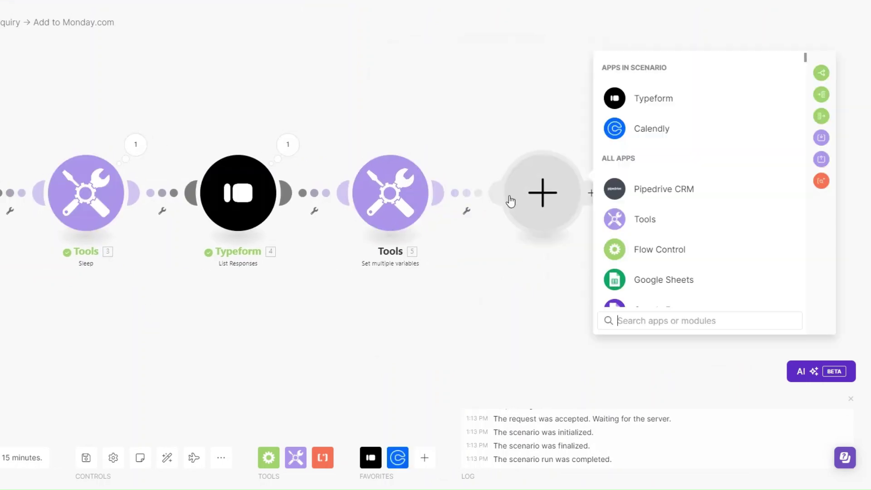
pyautogui.click(649, 133)
pyautogui.click(653, 249)
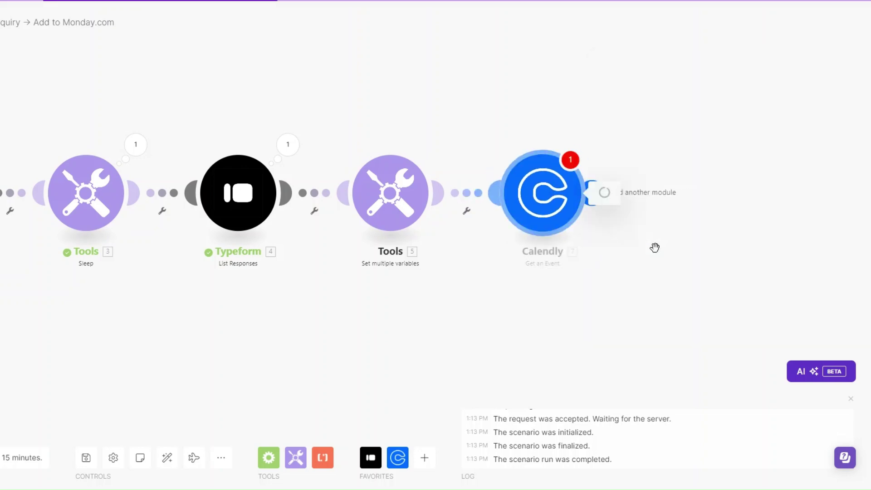
pyautogui.click(649, 222)
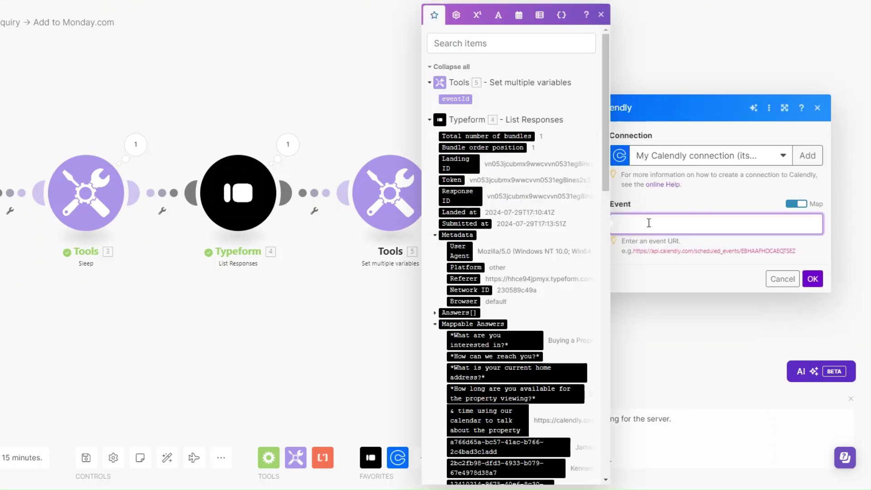
pyautogui.moveTo(635, 250); pyautogui.dragTo(743, 272)
pyautogui.hotkey('ctrl', 'c')
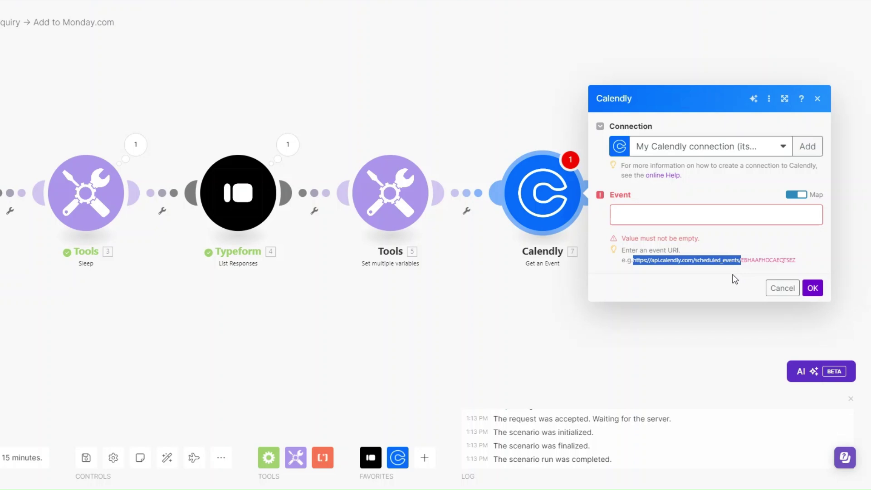
pyautogui.click(699, 223)
pyautogui.hotkey('ctrl', 'v')
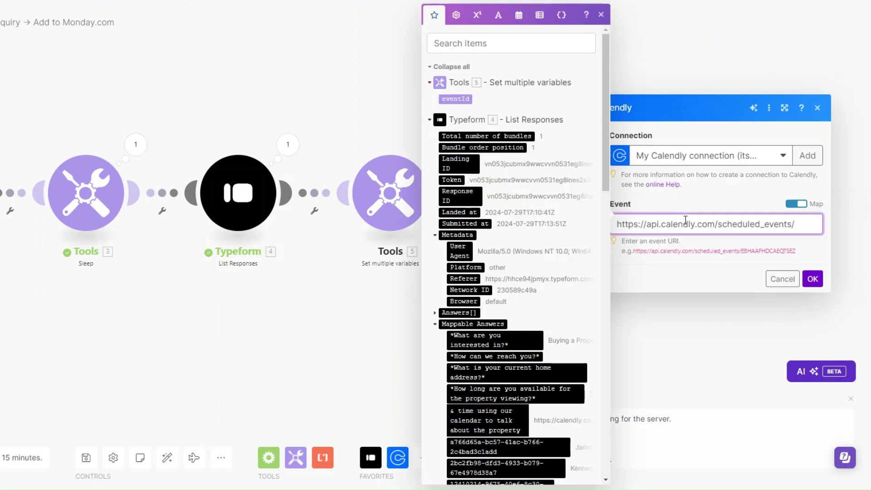
pyautogui.moveTo(741, 251); pyautogui.dragTo(796, 252)
pyautogui.click(796, 230)
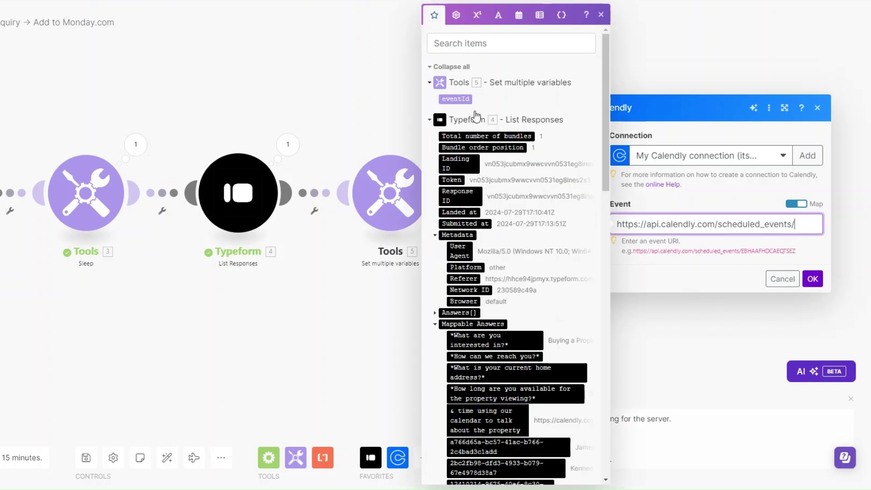
pyautogui.click(457, 98)
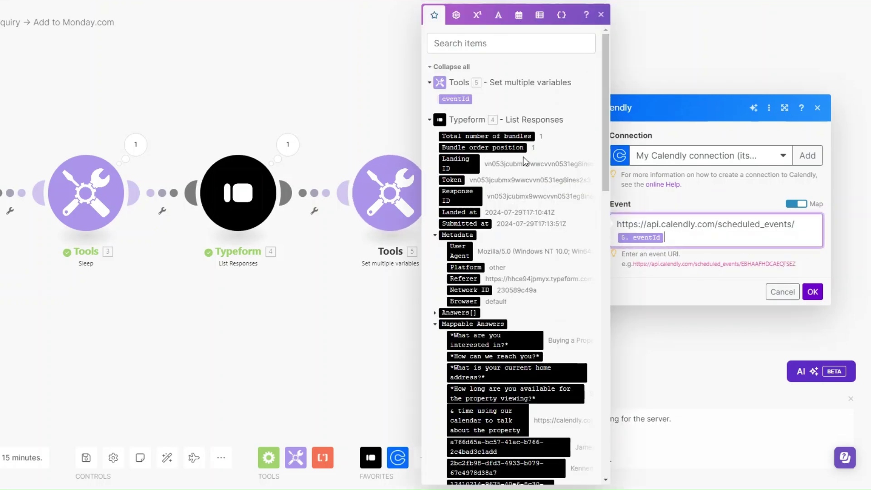
pyautogui.click(812, 291)
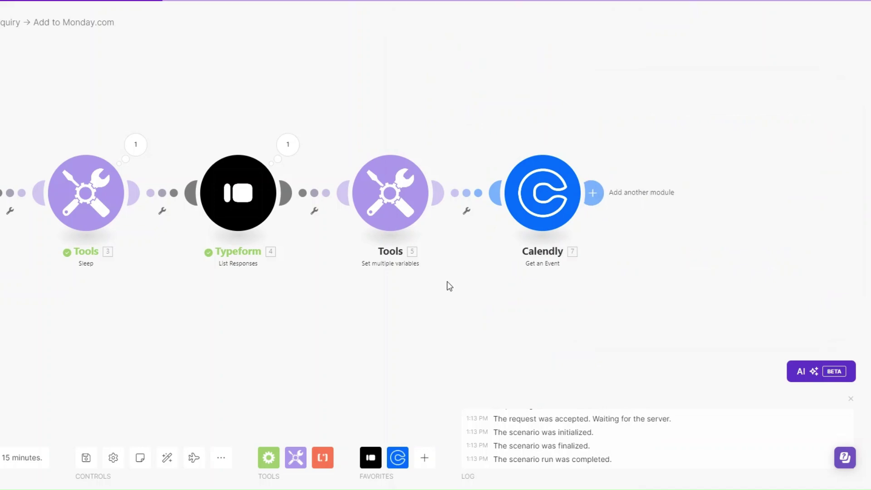
# - Put a filter labelled Event on the Tools–Calendly link with an eventId condition
pyautogui.click(467, 211)
pyautogui.click(467, 222)
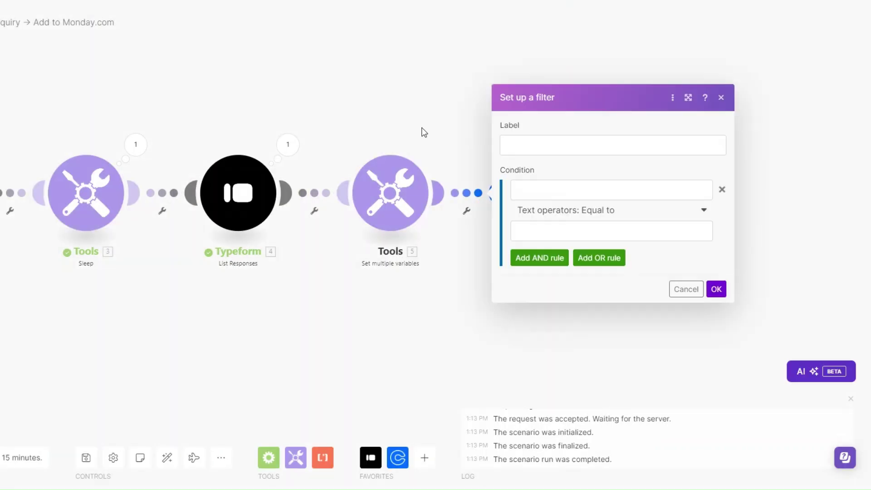
pyautogui.click(521, 141)
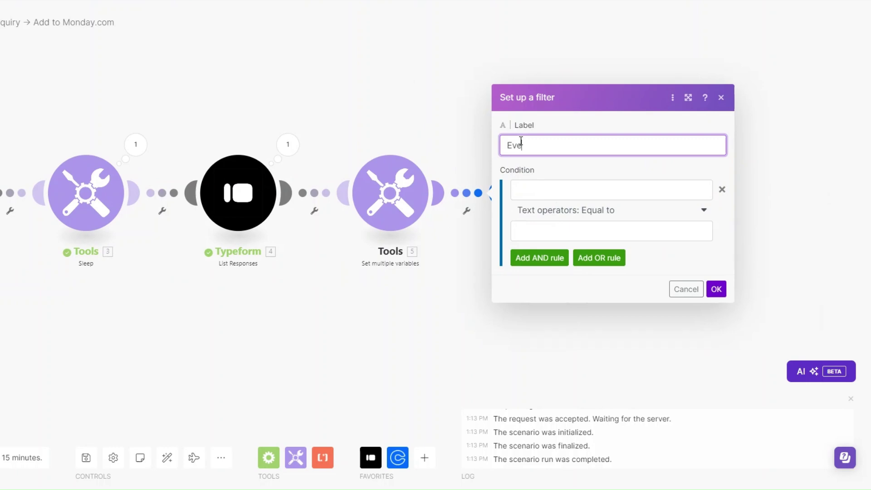
pyautogui.click(529, 194)
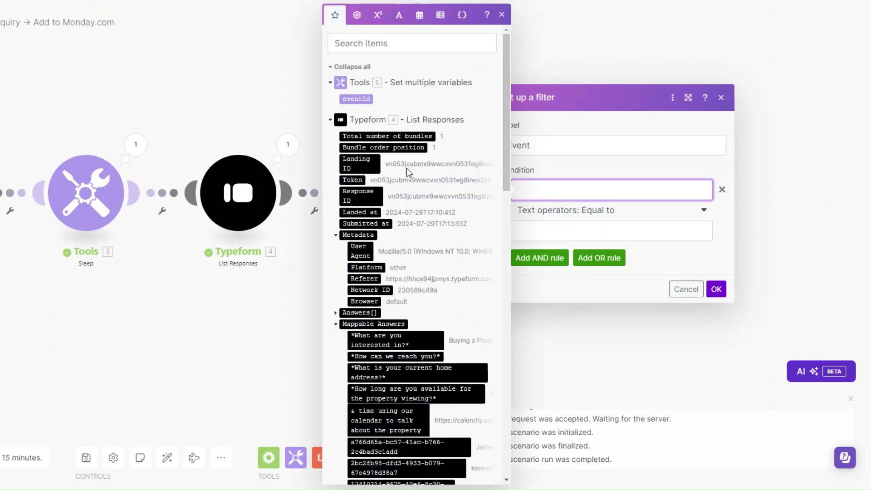
pyautogui.click(356, 98)
pyautogui.click(535, 238)
pyautogui.click(365, 98)
pyautogui.click(716, 289)
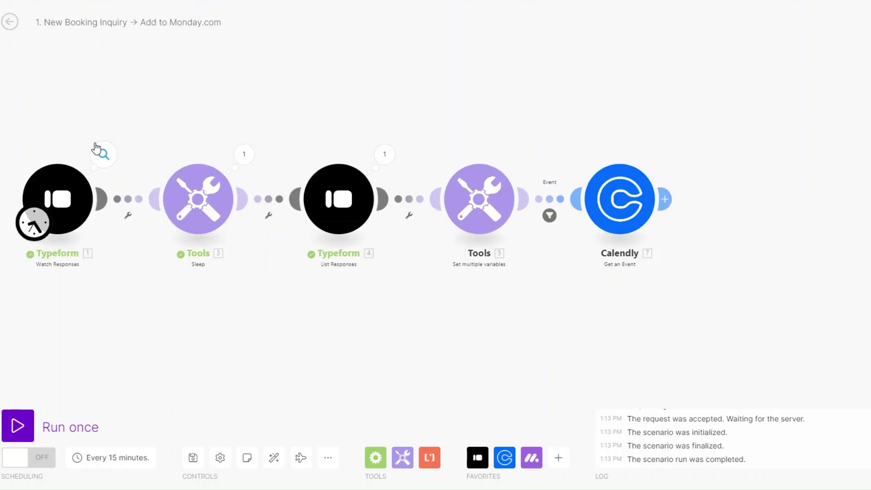
# - Inspect the Typeform module's last output and its Mappable Answers
pyautogui.click(101, 153)
pyautogui.click(161, 237)
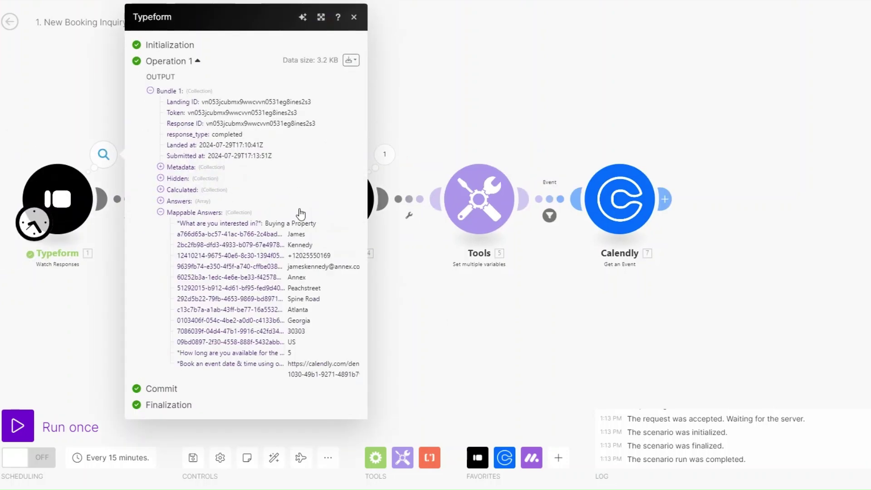
pyautogui.click(474, 377)
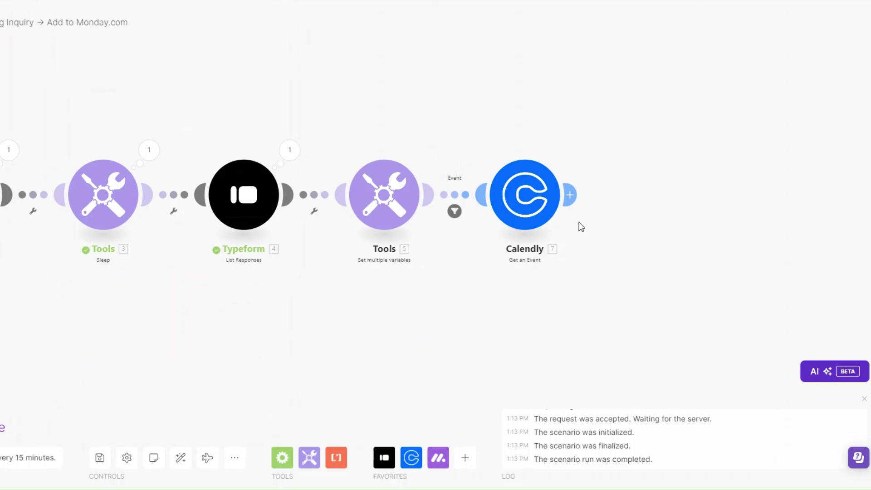
# - Add a Monday Create an Item module after Calendly, found by searching 'create'
pyautogui.click(570, 195)
pyautogui.click(669, 161)
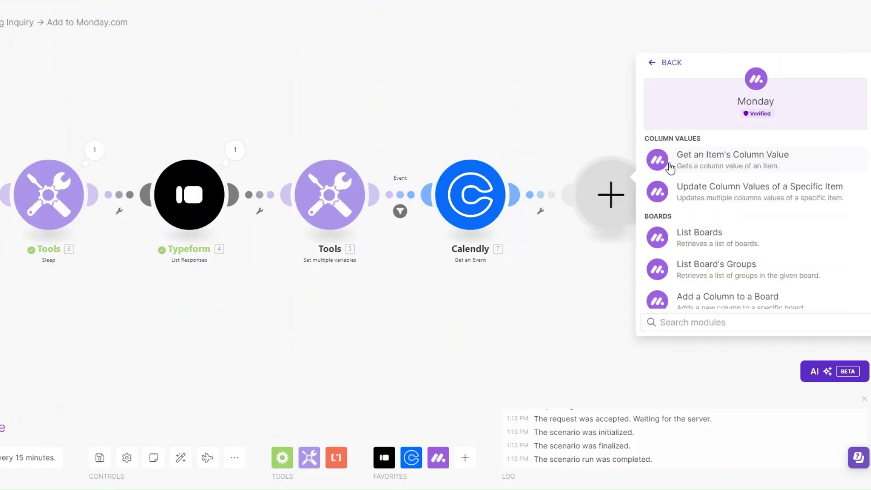
pyautogui.click(680, 327)
pyautogui.write('cre')
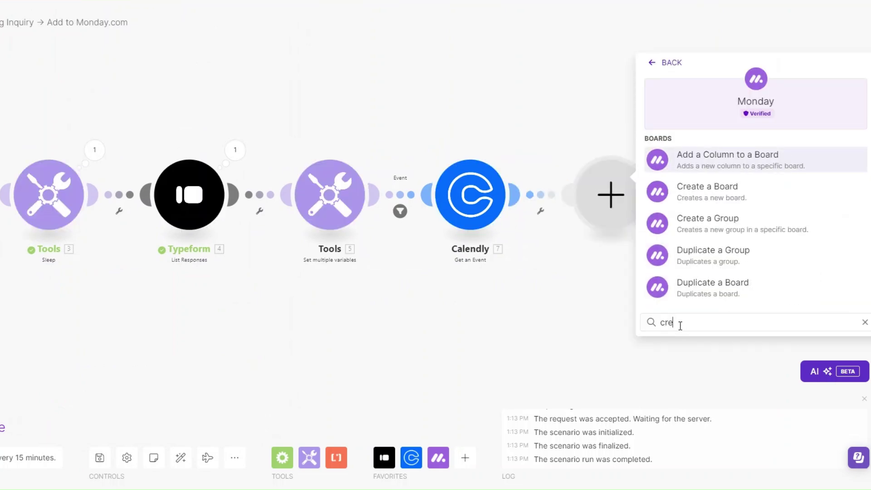
pyautogui.write('ate')
pyautogui.click(744, 297)
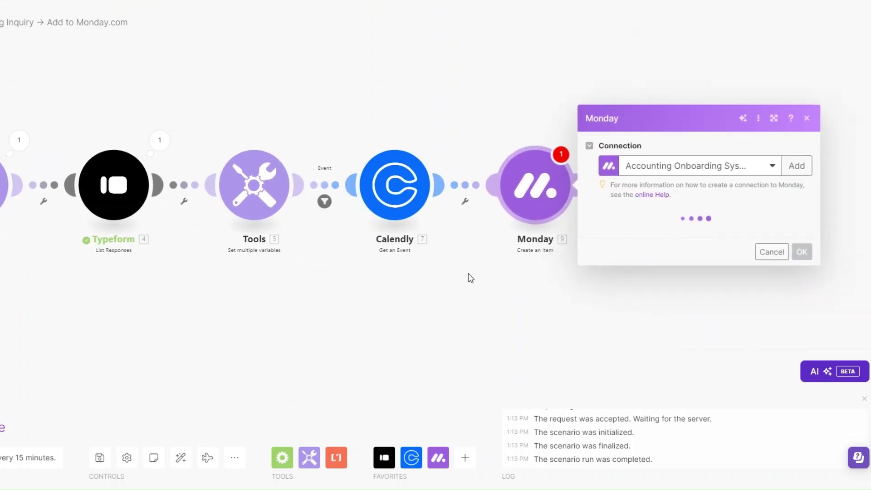
# - Start a new Monday connection and select its default name for replacement
pyautogui.click(801, 96)
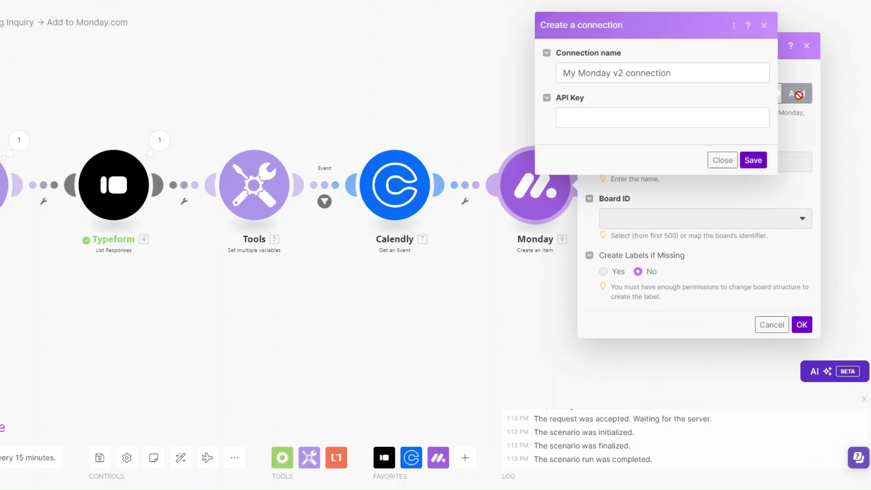
pyautogui.moveTo(626, 76); pyautogui.dragTo(552, 79)
pyautogui.moveTo(592, 100); pyautogui.dragTo(527, 101)
# - Name the connection Real Estate Agency and save it with the copied monday.com personal API token
pyautogui.write('Real Estate Agency')
pyautogui.click(564, 145)
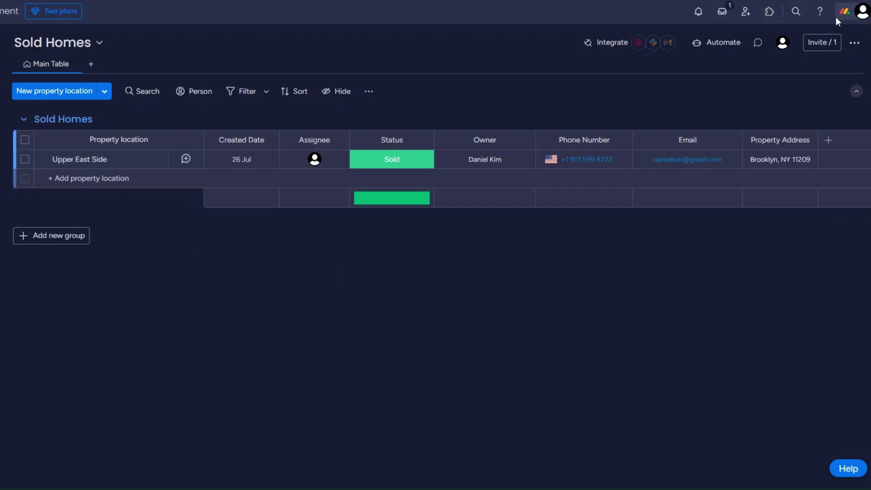
pyautogui.click(853, 18)
pyautogui.click(699, 192)
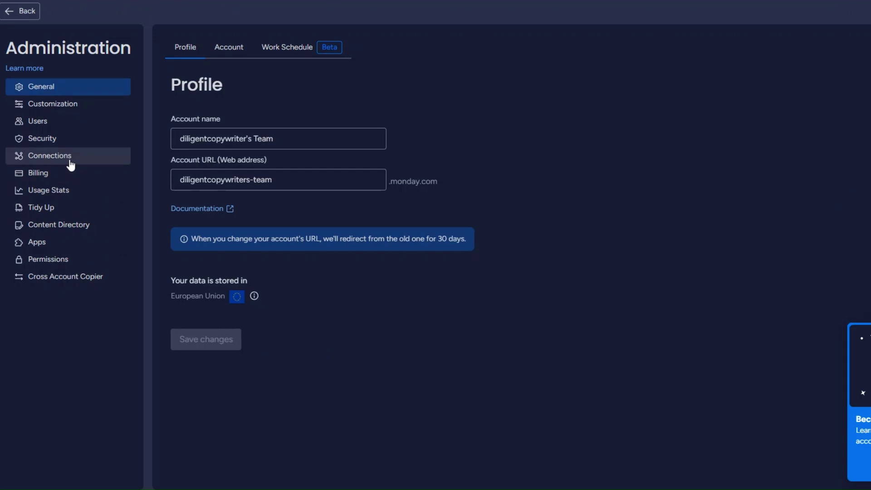
pyautogui.click(71, 164)
pyautogui.click(281, 50)
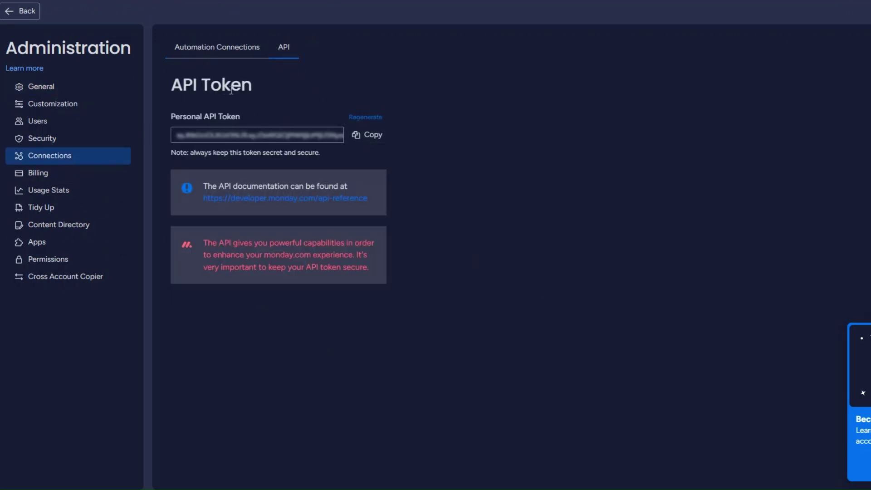
pyautogui.click(375, 138)
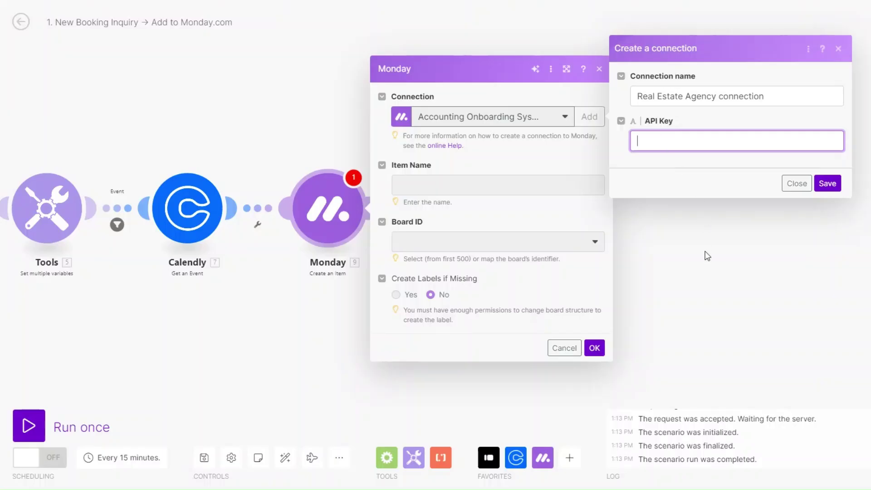
pyautogui.hotkey('ctrl', 'v')
pyautogui.click(827, 183)
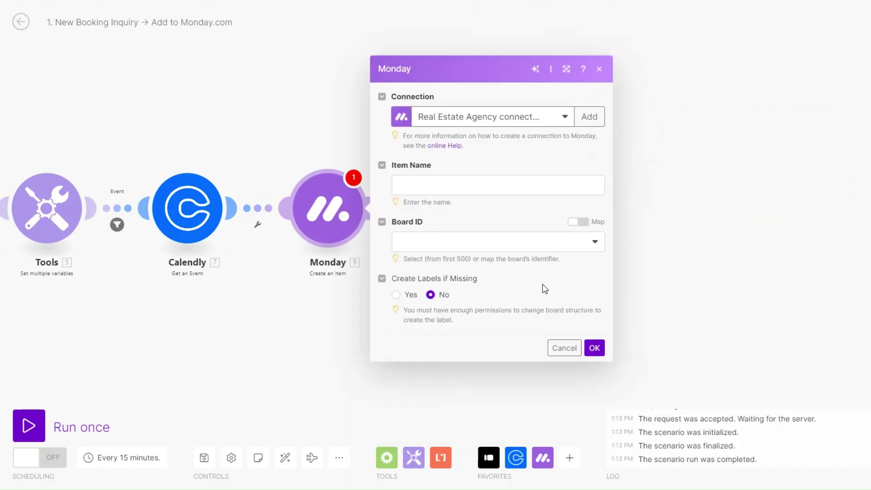
# - Map the first-name and last-name Typeform answers into the Item Name
pyautogui.click(435, 186)
pyautogui.scroll(-10, 684, 324)
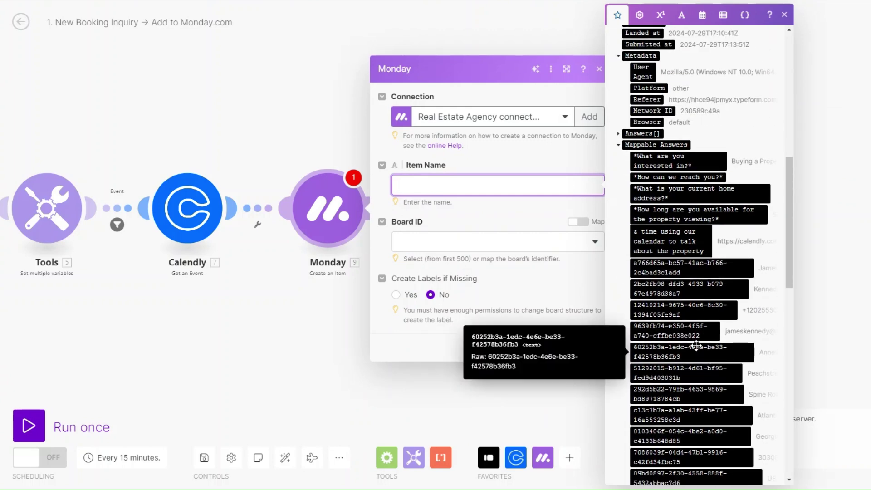
pyautogui.click(680, 272)
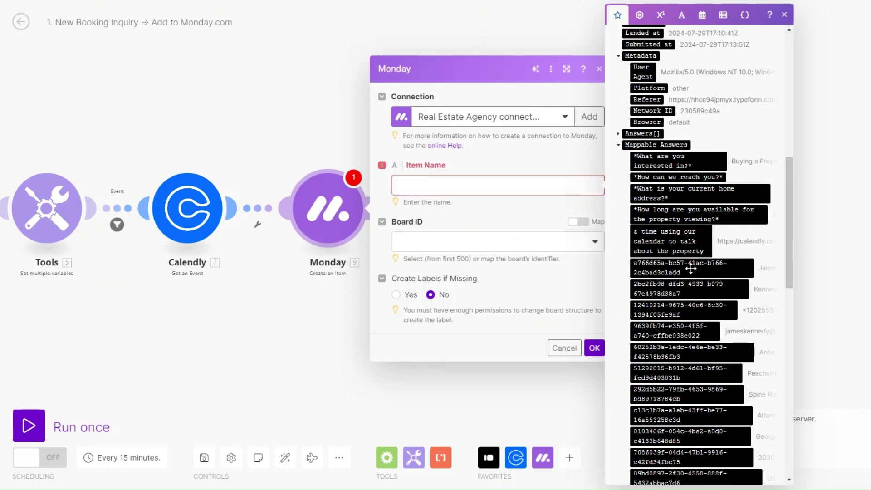
pyautogui.click(679, 289)
# - Set the board to Clients and the group to Clients
pyautogui.click(427, 268)
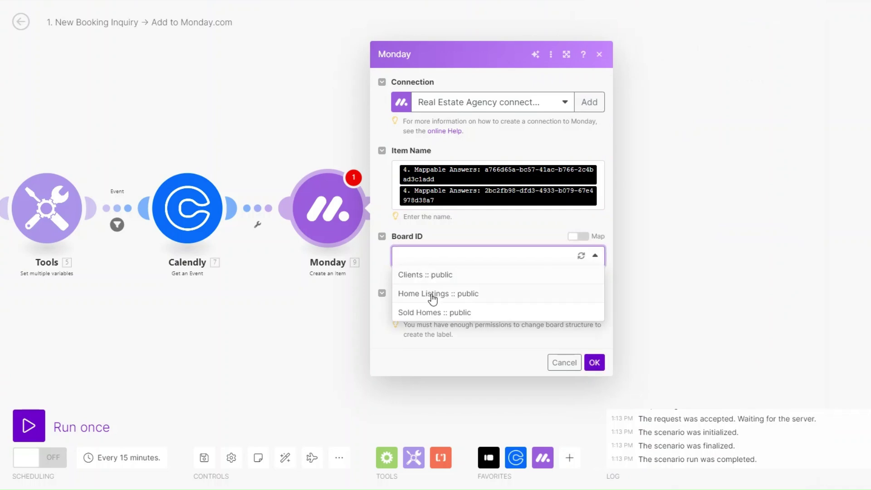
pyautogui.click(426, 275)
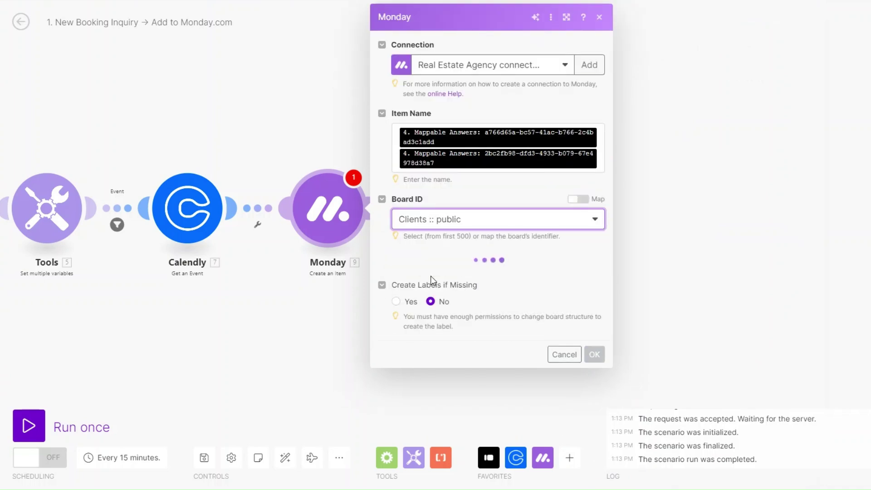
pyautogui.click(465, 277)
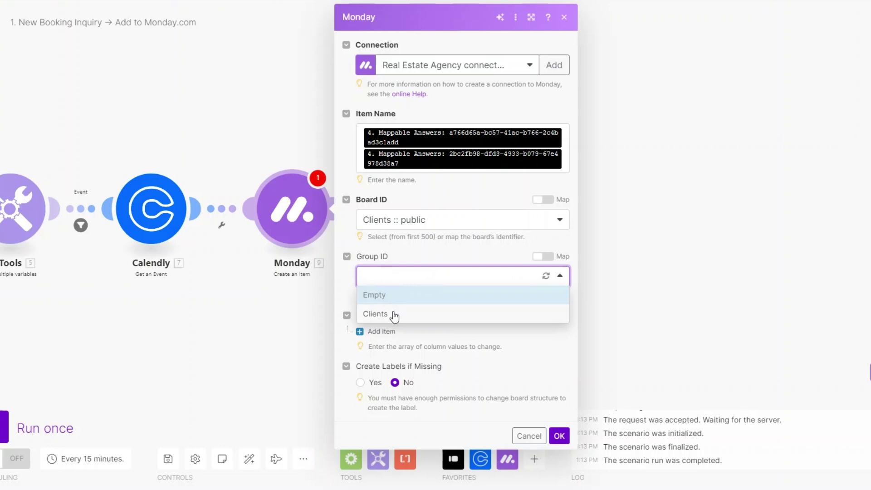
pyautogui.click(392, 312)
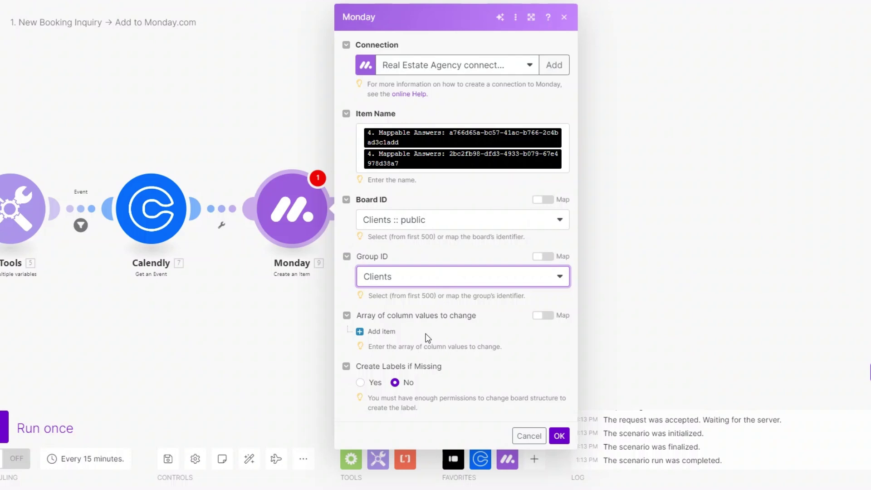
# - Add an Assignee column value assigning the person Diligent Copywriting Agency
pyautogui.click(378, 332)
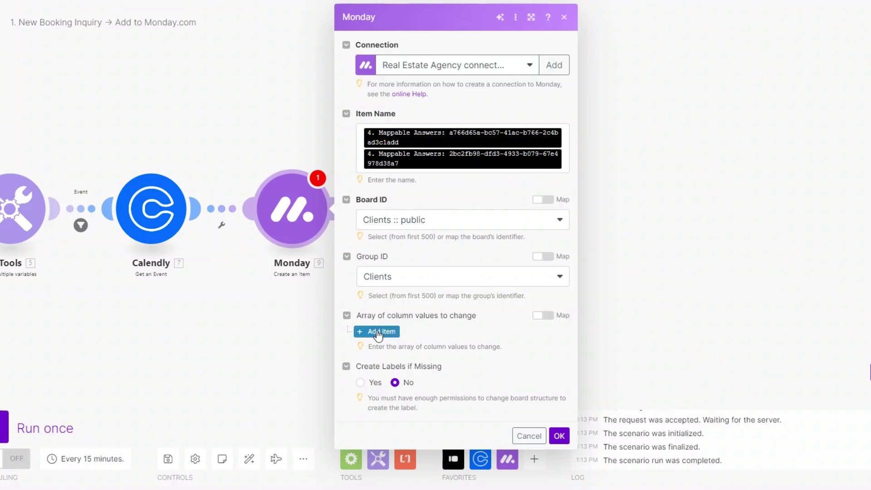
pyautogui.scroll(-1, 466, 331)
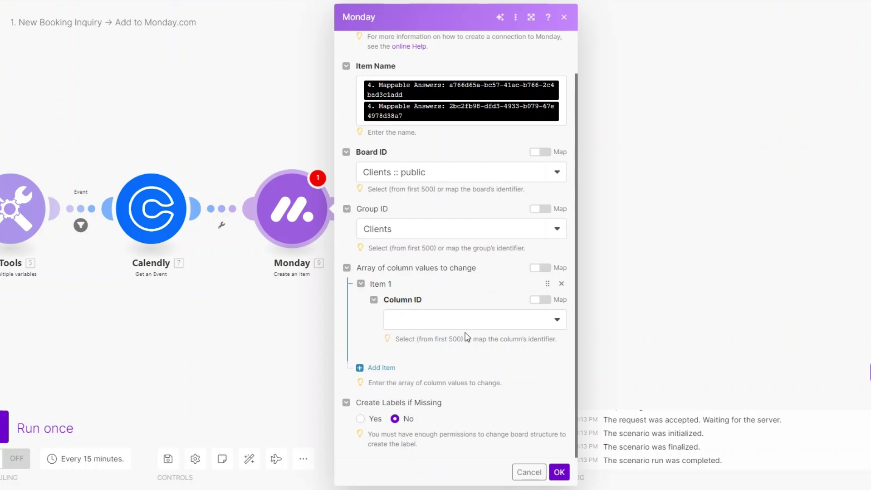
pyautogui.click(452, 323)
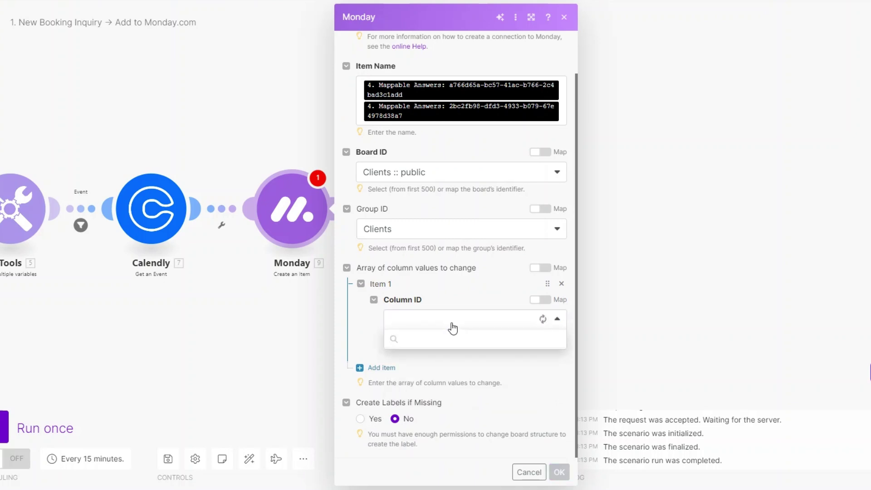
pyautogui.click(438, 337)
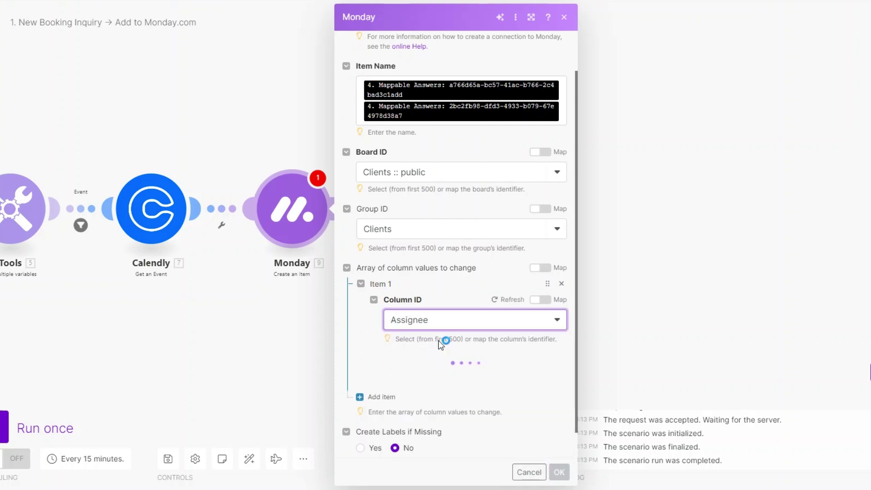
pyautogui.scroll(-1, 438, 343)
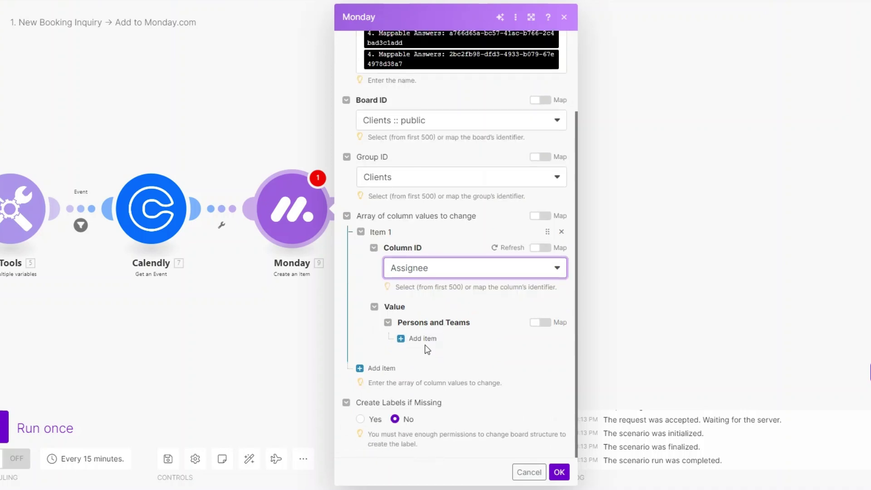
pyautogui.click(424, 339)
pyautogui.click(458, 371)
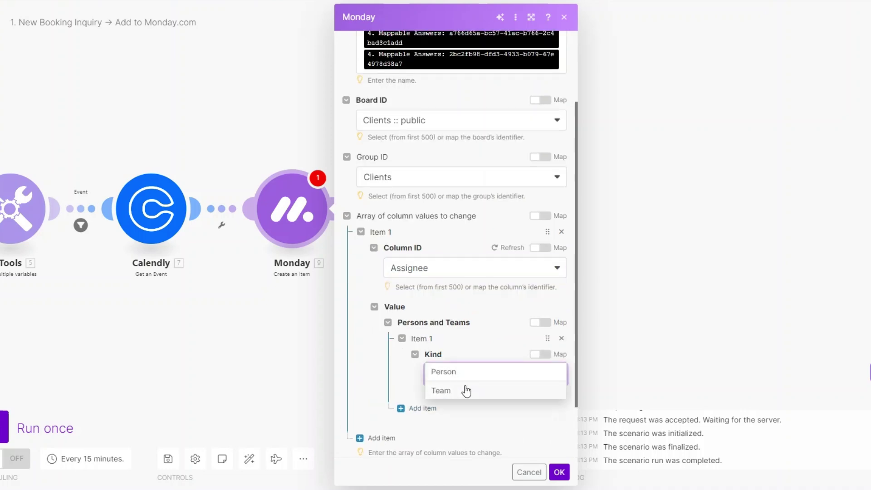
pyautogui.click(460, 371)
pyautogui.scroll(-2, 461, 390)
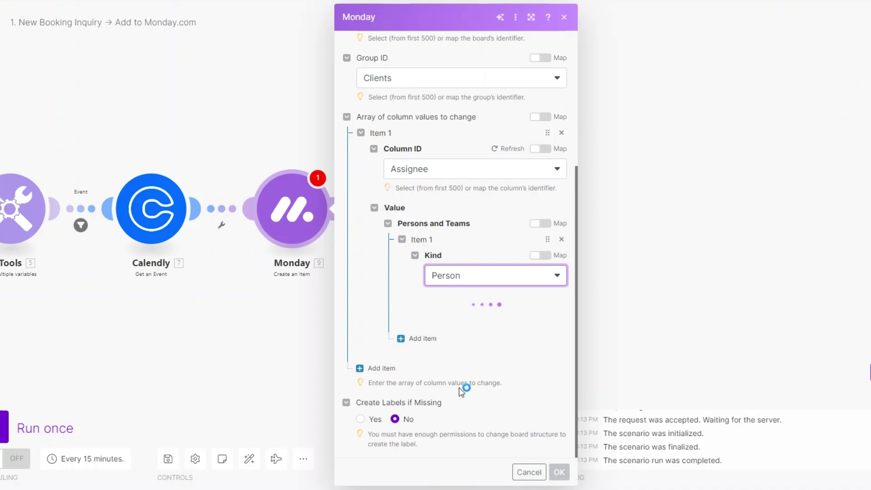
pyautogui.click(472, 327)
pyautogui.click(470, 344)
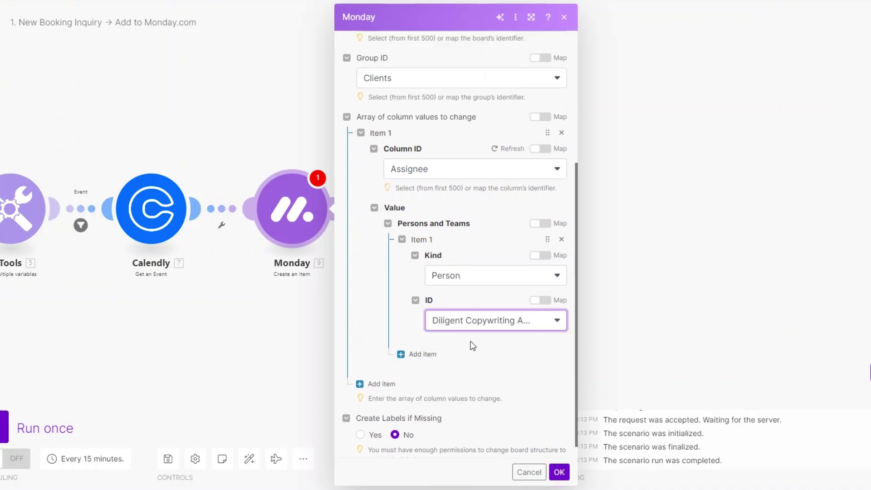
pyautogui.scroll(-1, 463, 351)
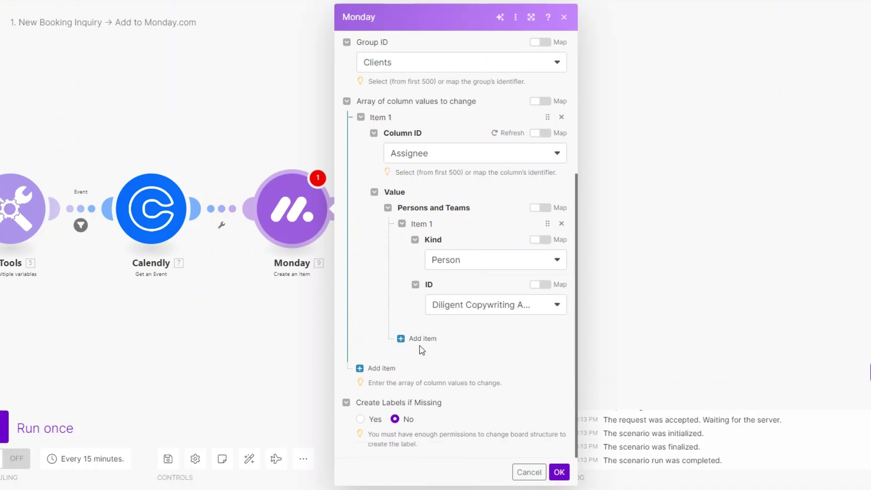
# - Add Company and Date column values, mapped from the company answer and Submitted at
pyautogui.click(381, 367)
pyautogui.scroll(-2, 435, 338)
pyautogui.click(438, 323)
pyautogui.click(430, 358)
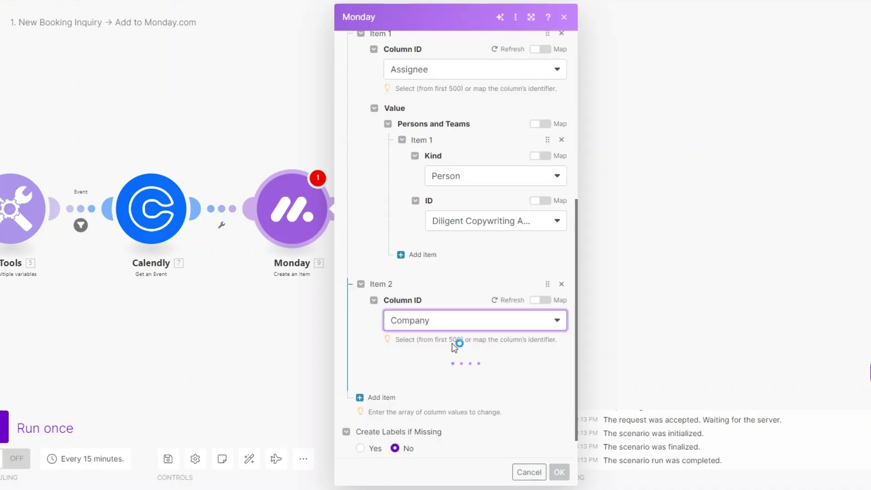
pyautogui.click(444, 371)
pyautogui.scroll(-10, 626, 333)
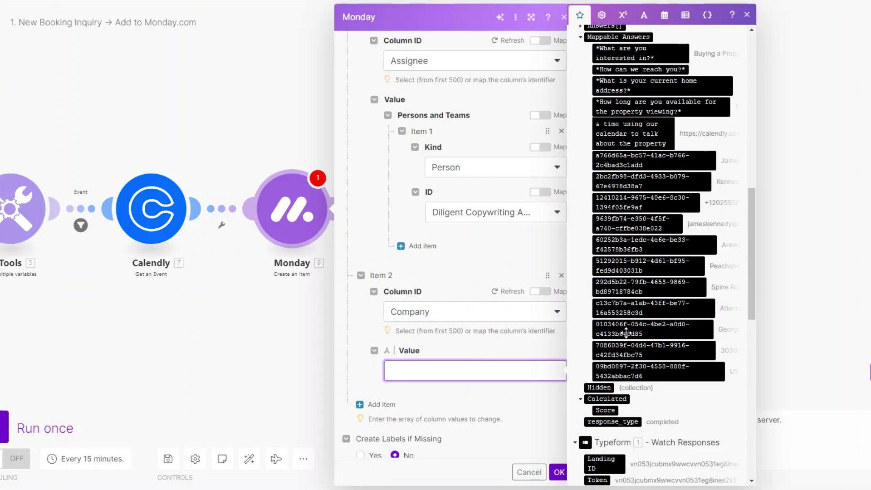
pyautogui.moveTo(666, 245); pyautogui.dragTo(497, 377)
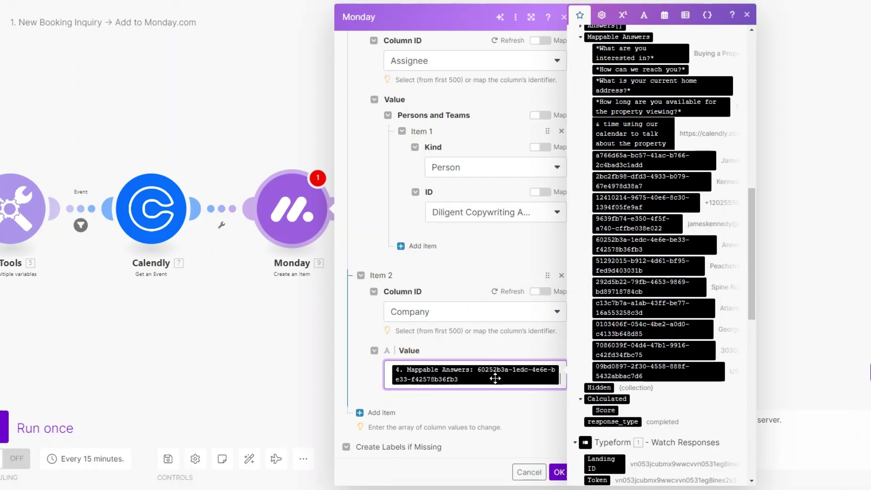
pyautogui.scroll(-1, 476, 345)
pyautogui.click(370, 361)
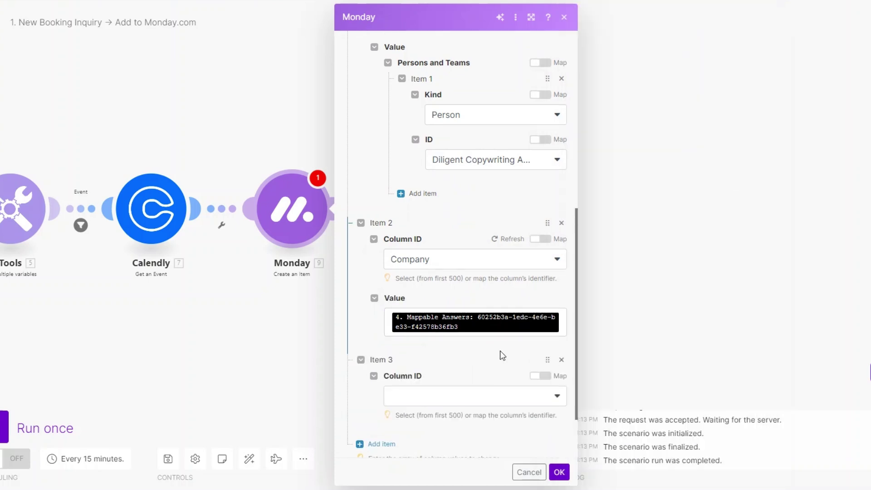
pyautogui.scroll(-2, 499, 355)
pyautogui.click(511, 321)
pyautogui.click(418, 383)
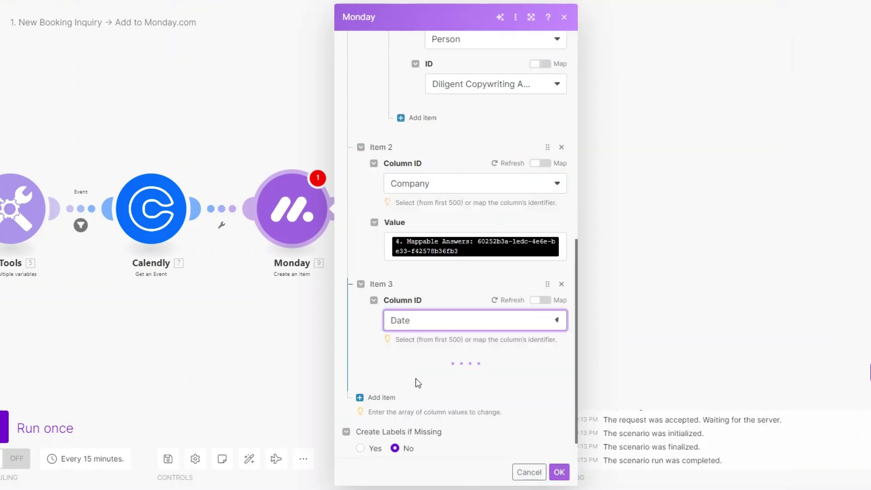
pyautogui.scroll(-3, 456, 344)
pyautogui.click(471, 264)
pyautogui.scroll(-6, 640, 340)
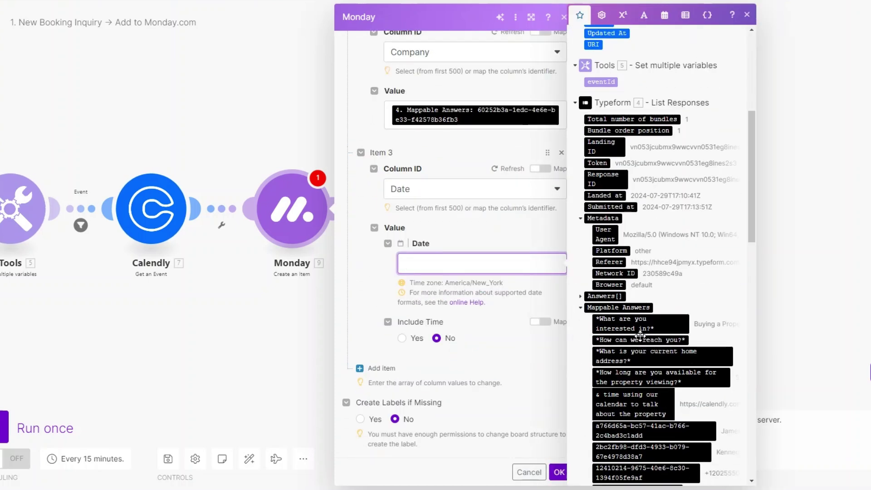
pyautogui.click(610, 206)
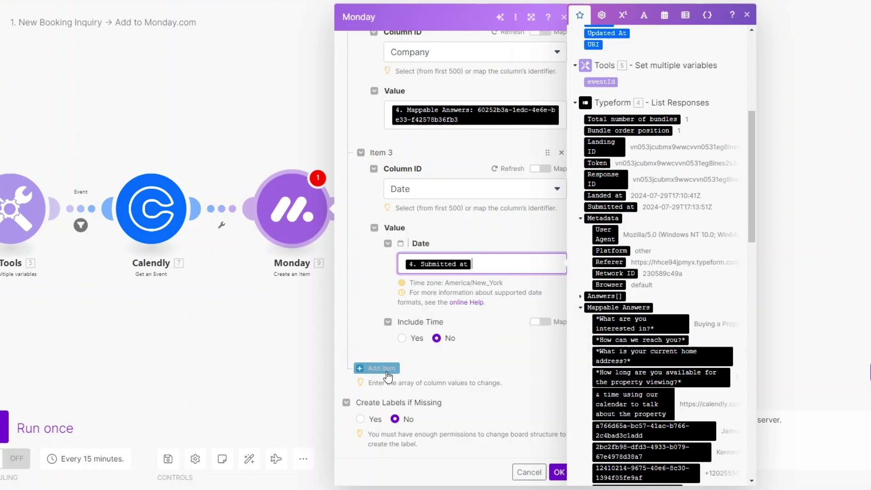
# - Add an Email column value mapped from the form's email answer, including its display text
pyautogui.click(383, 369)
pyautogui.scroll(-2, 499, 344)
pyautogui.click(467, 321)
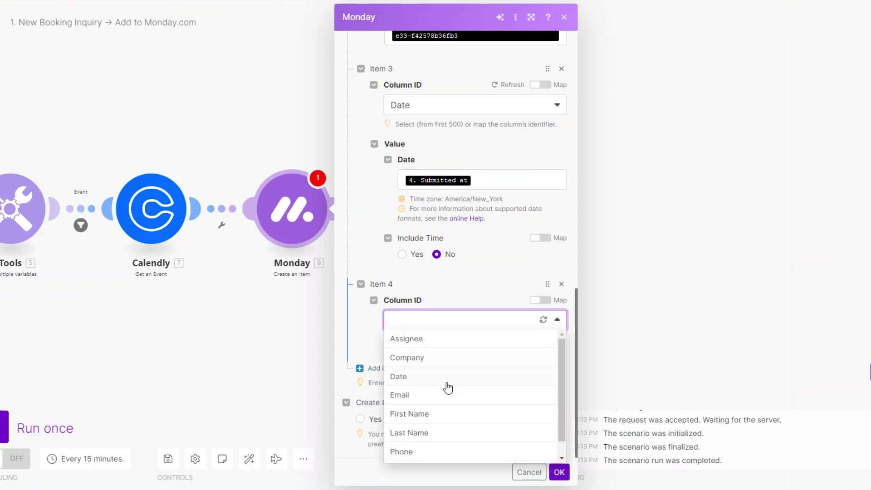
pyautogui.click(435, 398)
pyautogui.scroll(-1, 472, 318)
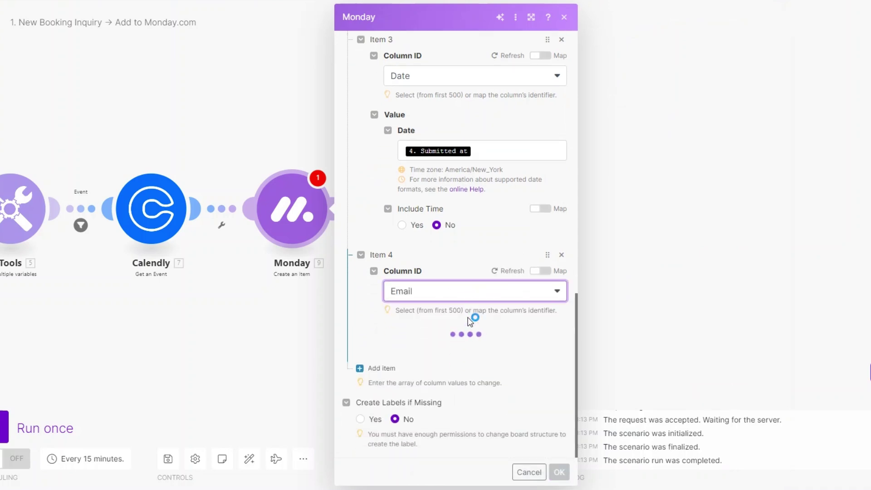
pyautogui.scroll(-2, 453, 352)
pyautogui.click(447, 290)
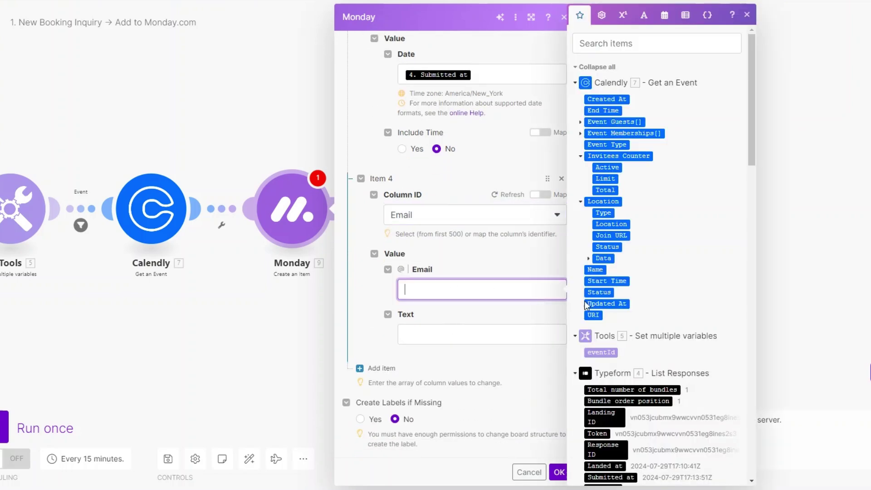
pyautogui.scroll(-10, 621, 317)
pyautogui.scroll(-2, 622, 326)
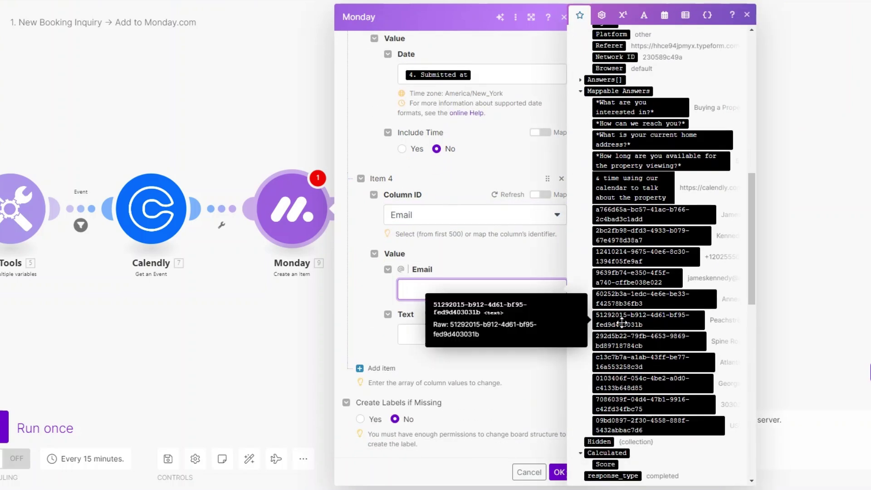
pyautogui.click(621, 280)
pyautogui.click(435, 339)
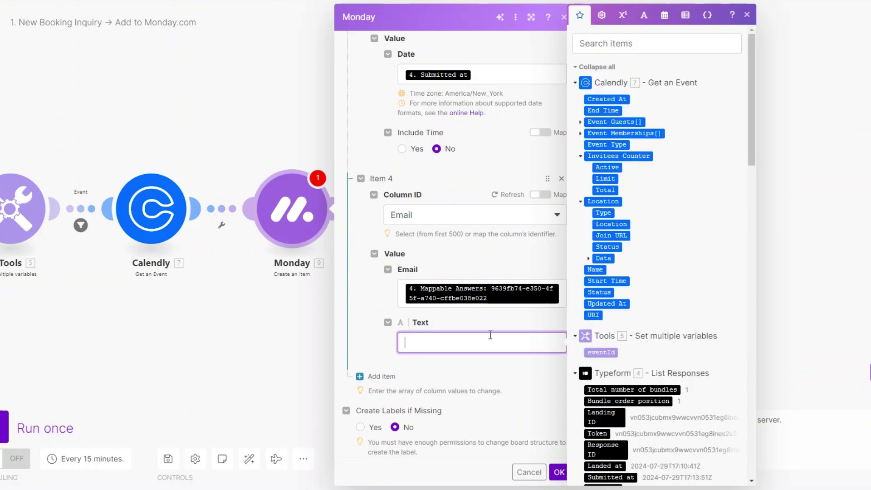
pyautogui.scroll(-5, 631, 344)
pyautogui.scroll(-5, 630, 344)
pyautogui.moveTo(625, 277); pyautogui.dragTo(417, 358)
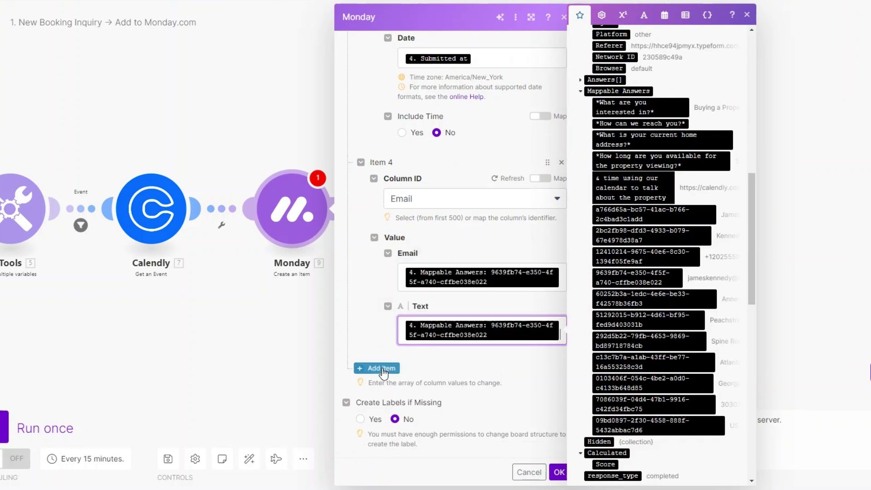
# - Add First Name and Last Name column values mapped from the matching Typeform answers
pyautogui.click(371, 368)
pyautogui.click(467, 321)
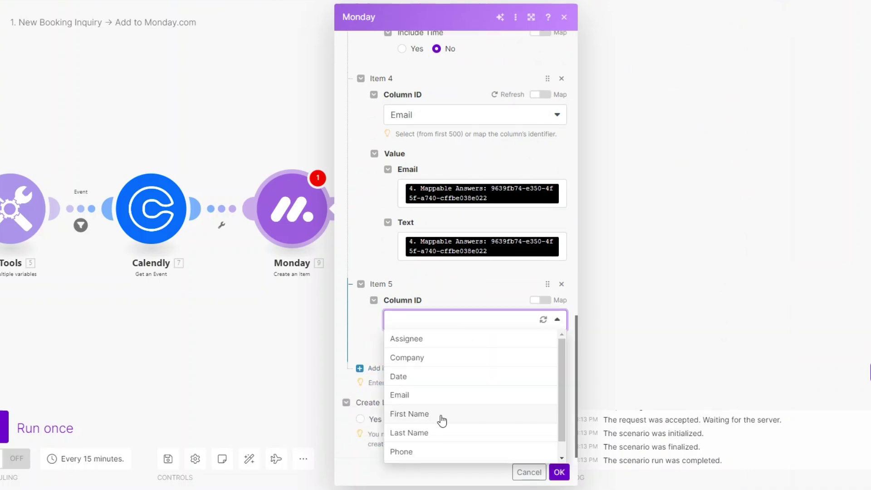
pyautogui.click(441, 415)
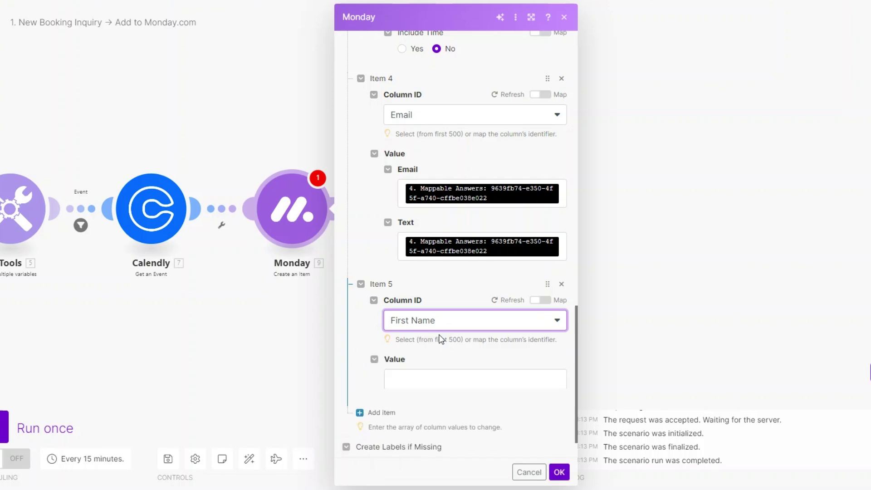
pyautogui.scroll(-1, 440, 336)
pyautogui.click(537, 340)
pyautogui.scroll(-5, 612, 358)
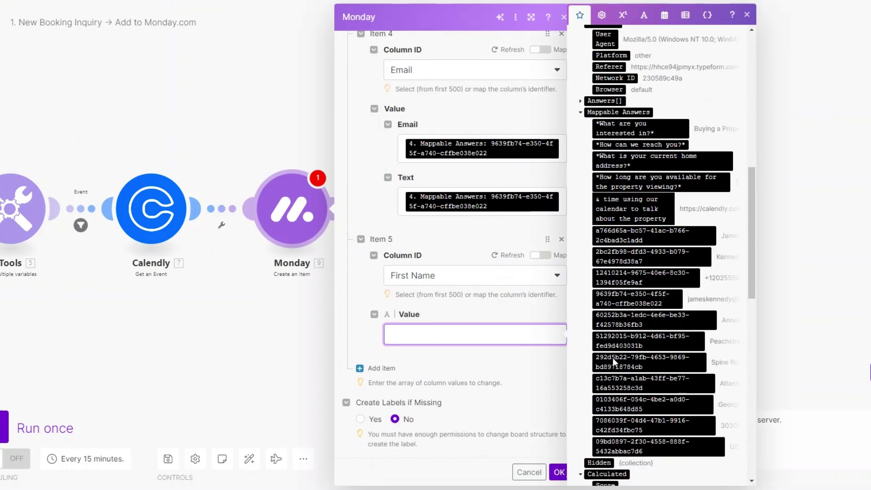
pyautogui.click(635, 217)
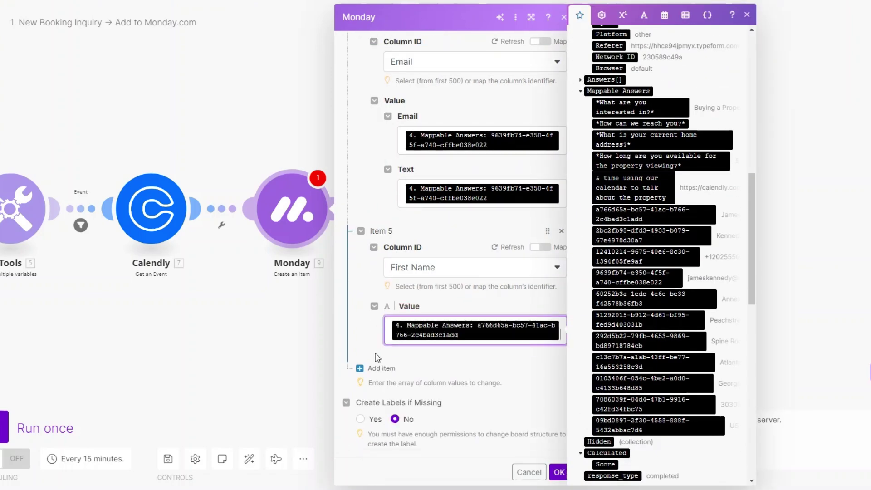
pyautogui.click(379, 376)
pyautogui.scroll(-2, 438, 352)
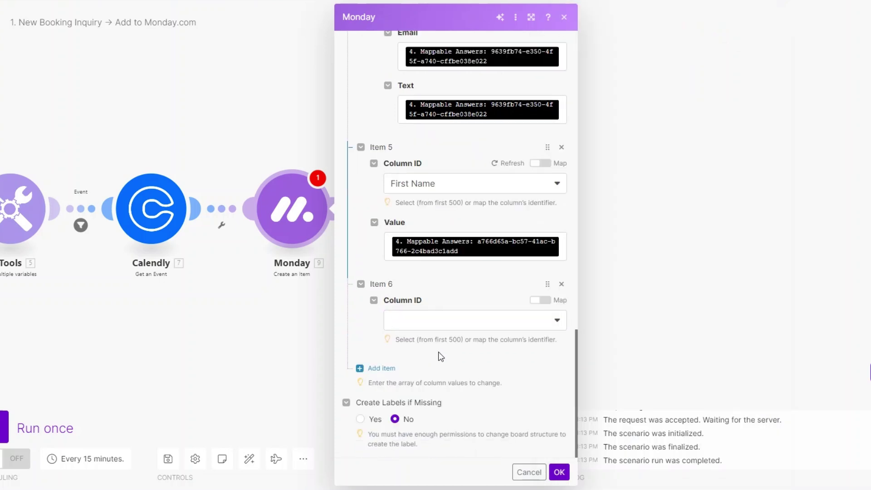
pyautogui.click(430, 320)
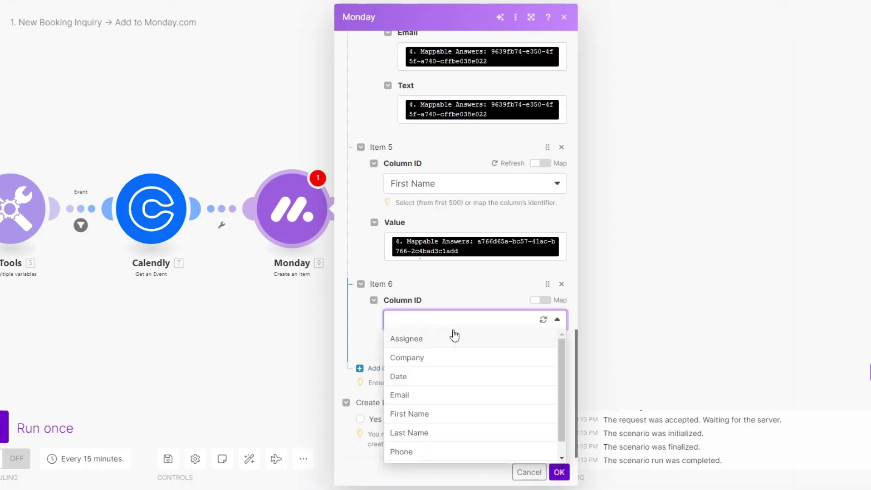
pyautogui.click(444, 436)
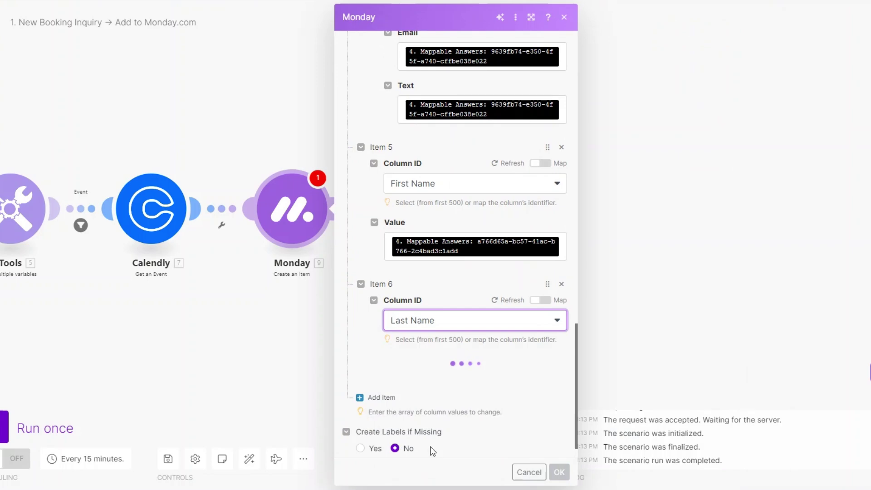
pyautogui.click(421, 389)
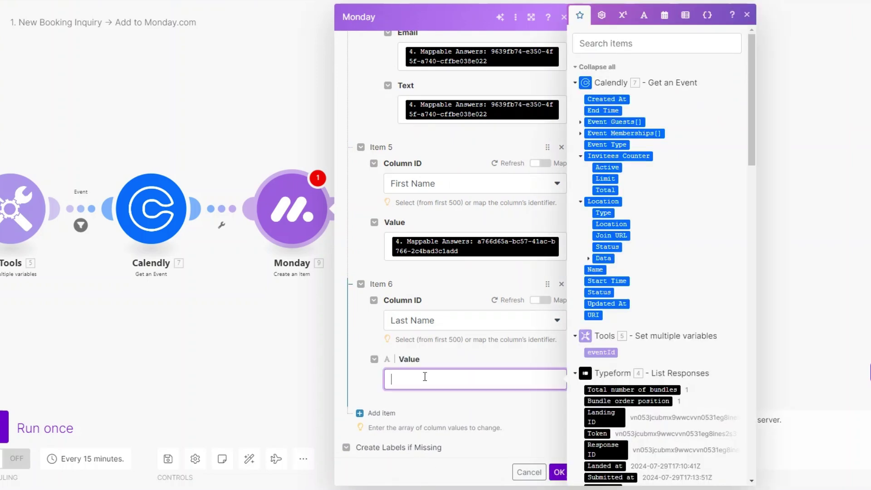
pyautogui.scroll(-7, 655, 378)
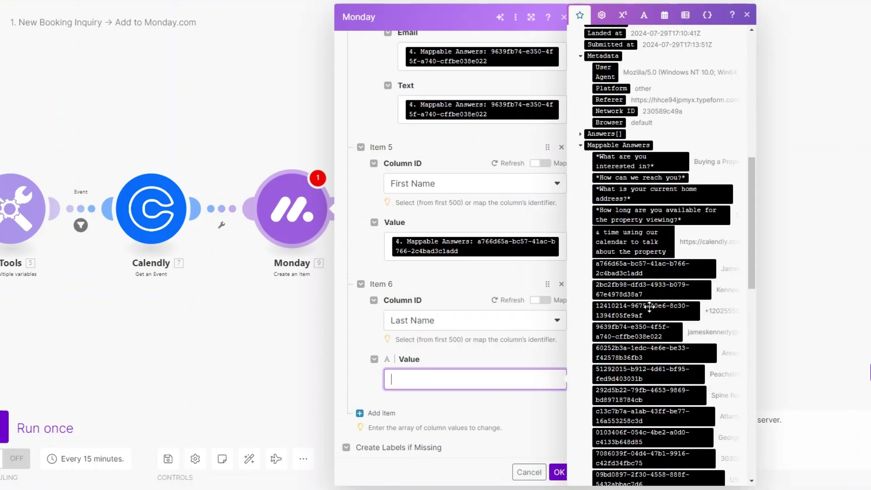
pyautogui.click(643, 289)
pyautogui.scroll(-1, 371, 376)
# - Add a seventh item with the Phone column and begin filling its value
pyautogui.click(376, 368)
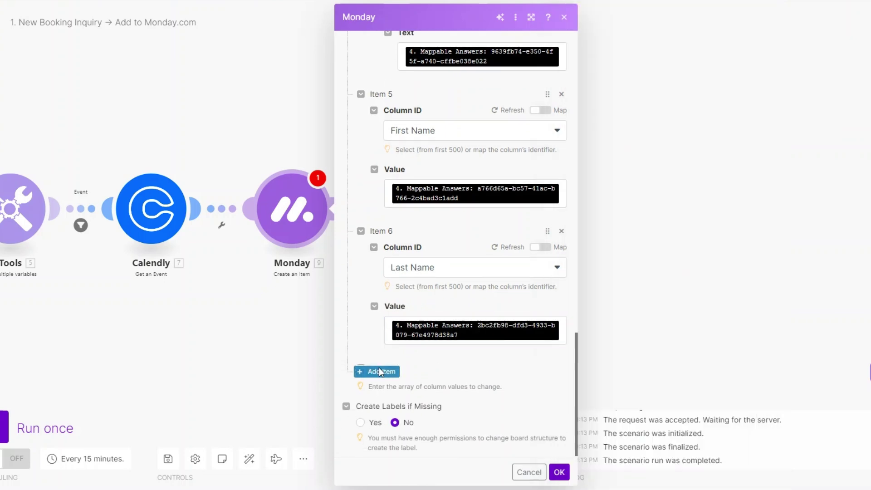
pyautogui.scroll(-2, 452, 370)
pyautogui.click(439, 329)
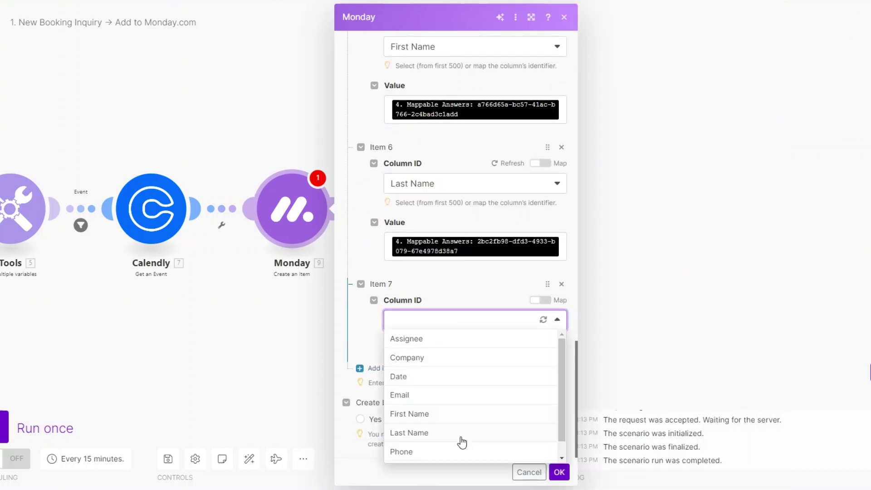
pyautogui.scroll(-1, 445, 424)
pyautogui.click(438, 433)
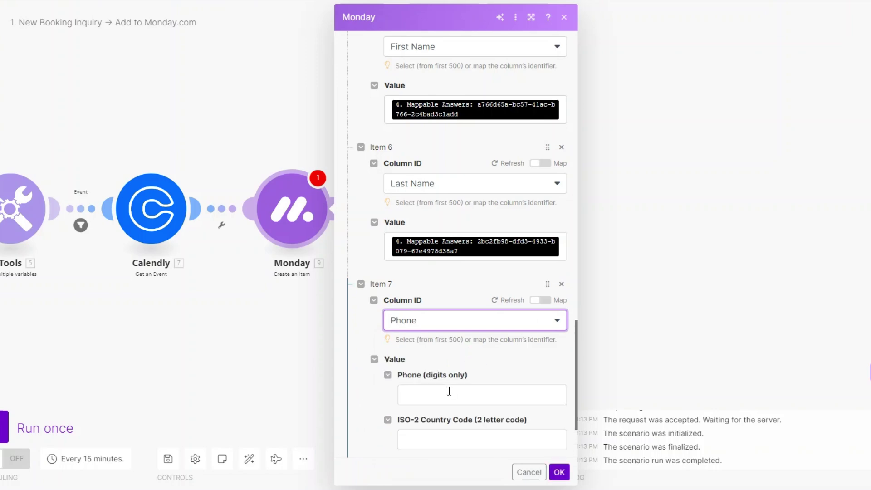
pyautogui.click(448, 391)
# - Map the phone-number answer into Phone with country code US
pyautogui.scroll(-10, 629, 406)
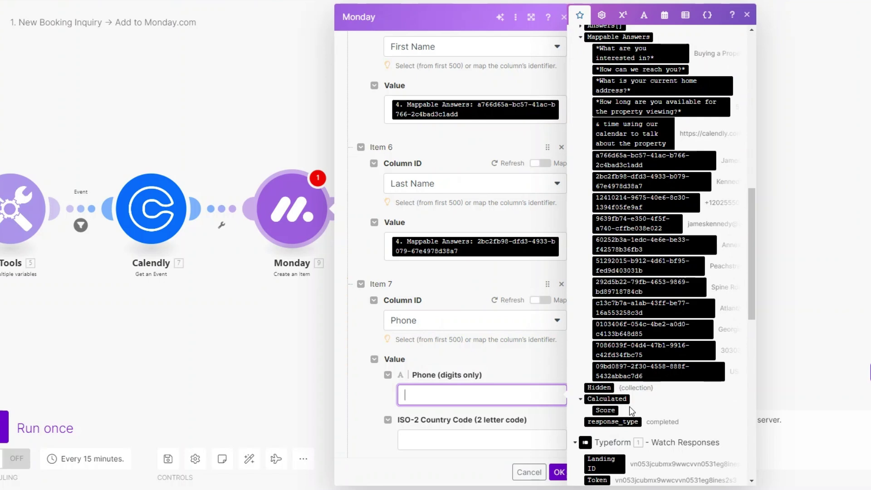
pyautogui.click(627, 208)
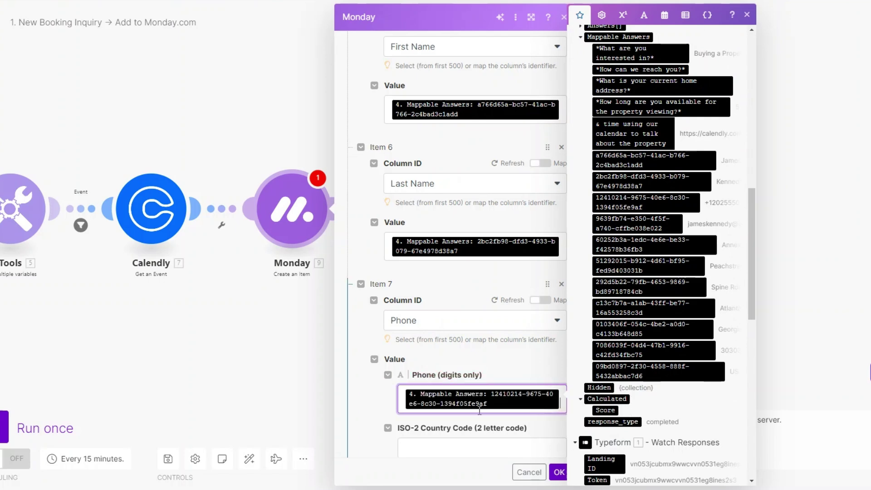
pyautogui.click(484, 448)
pyautogui.scroll(-3, 484, 431)
pyautogui.write('US')
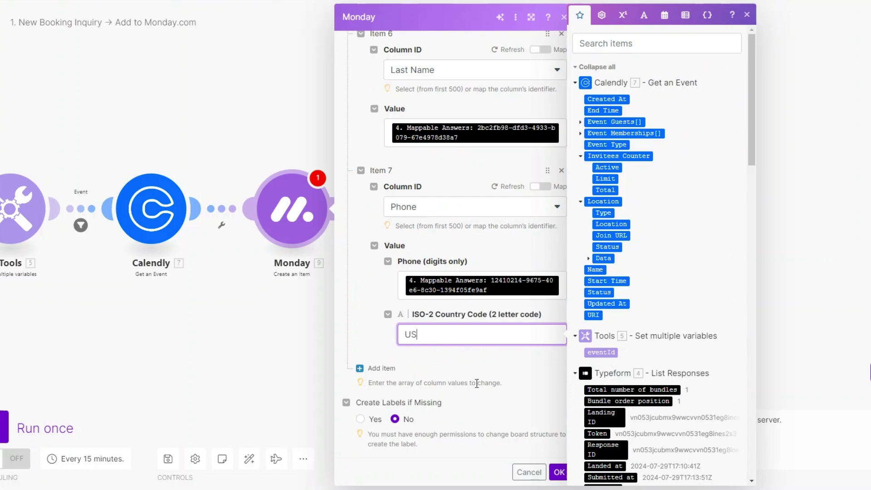
# - Add a Status column item set by label to Awaiting Meeting, then save the Monday module
pyautogui.click(373, 368)
pyautogui.click(445, 323)
pyautogui.scroll(-1, 436, 426)
pyautogui.click(428, 453)
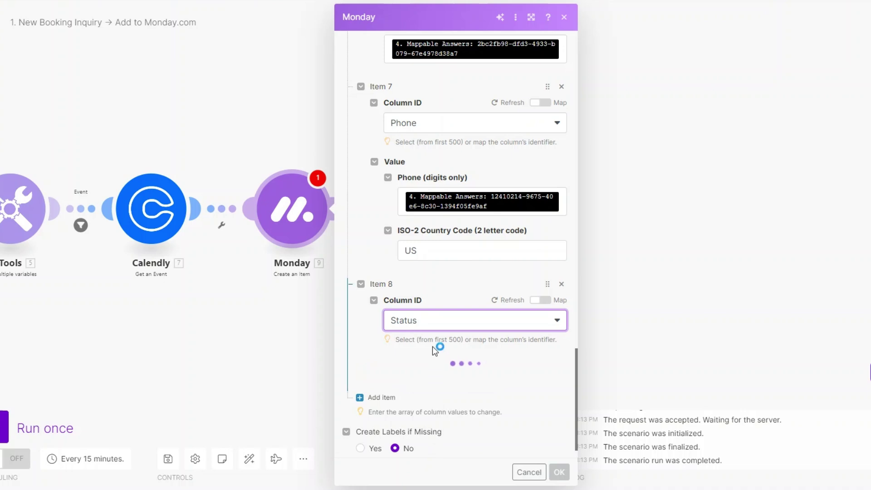
pyautogui.click(436, 399)
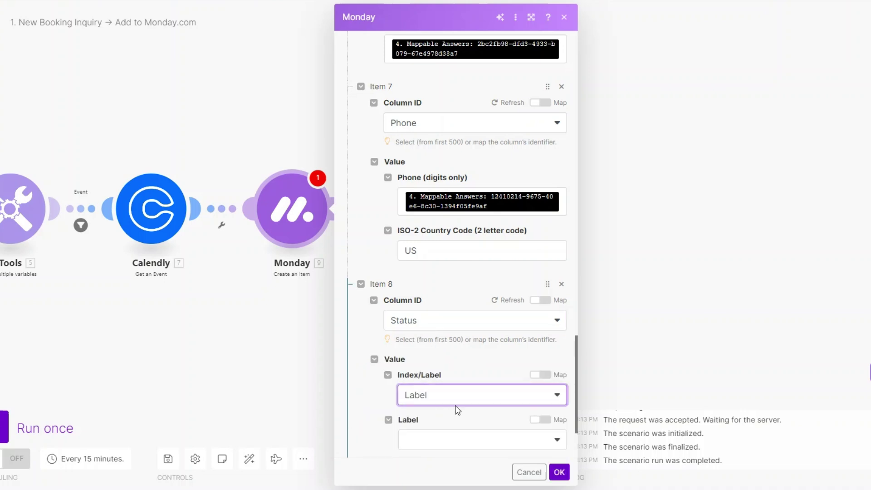
pyautogui.click(442, 440)
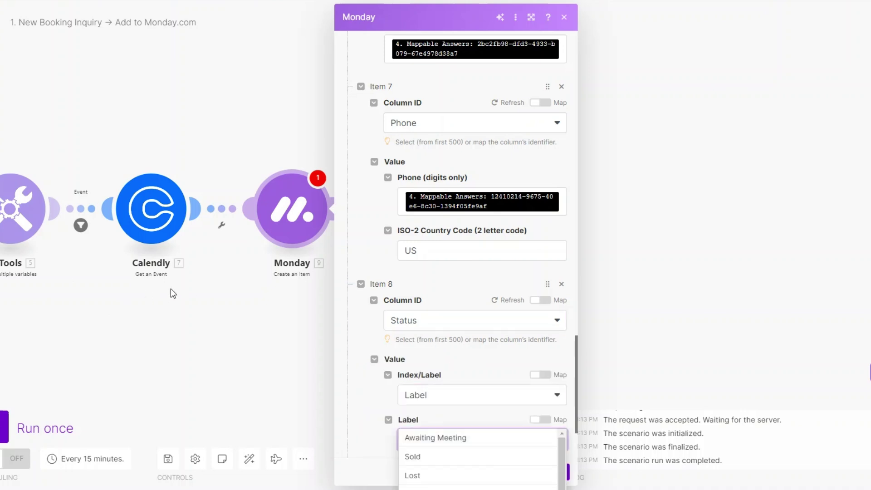
pyautogui.click(447, 348)
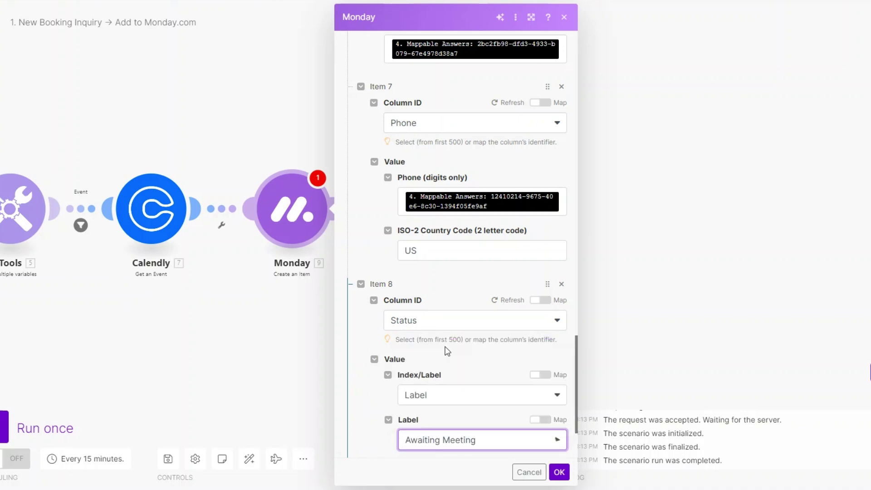
pyautogui.click(559, 472)
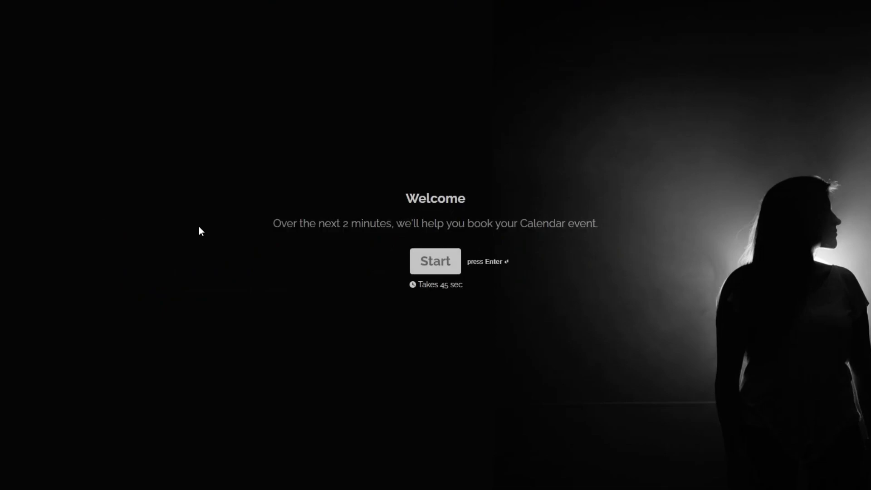
# - Start the booking form, choose Buying a Property, and enter the client's first and last name
pyautogui.click(438, 260)
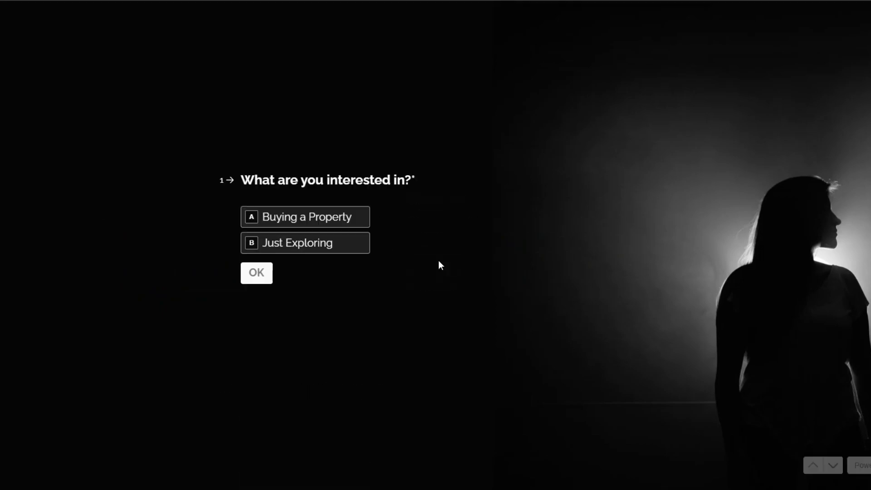
pyautogui.click(282, 224)
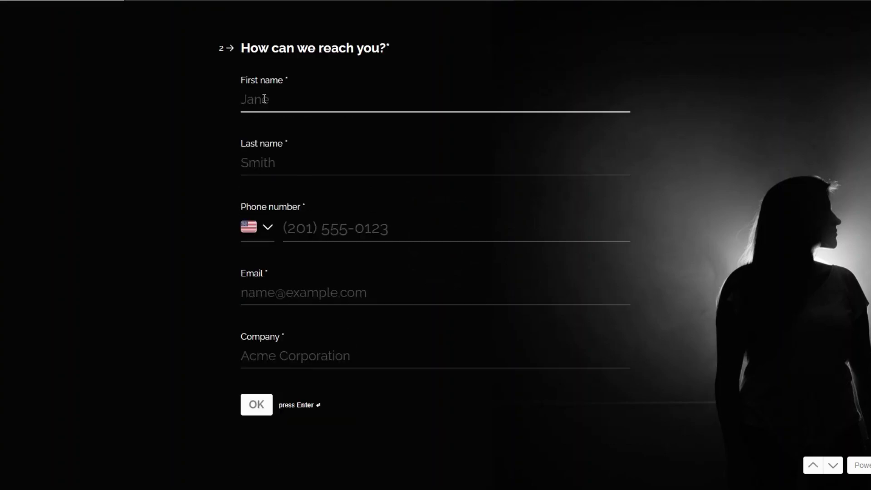
pyautogui.write('e')
pyautogui.press('BackSpace')
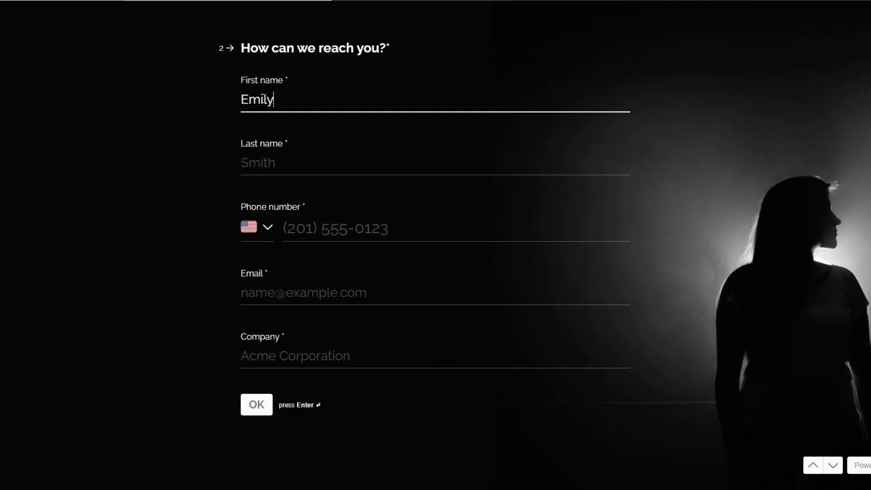
pyautogui.click(265, 160)
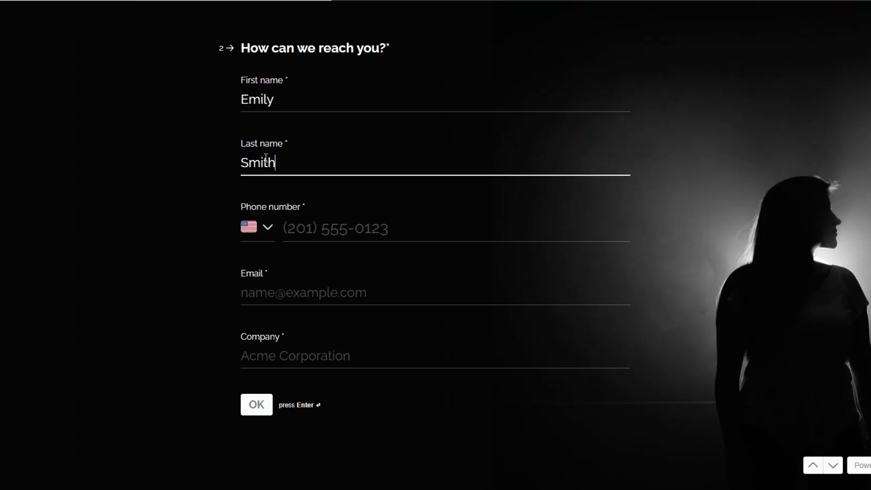
# - Fill in the client's phone number, e-mail and company name Wilton Ltd, then submit the contact details
pyautogui.click(330, 224)
pyautogui.write('+1 202 555 0169')
pyautogui.click(299, 297)
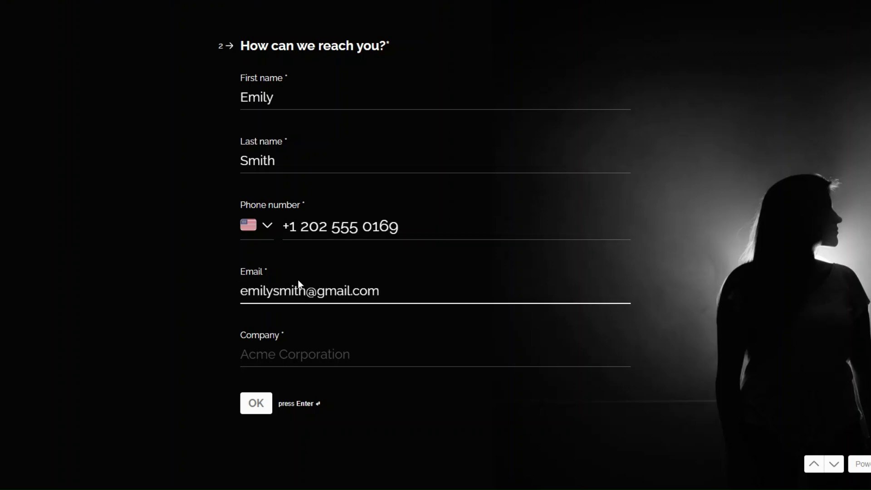
pyautogui.click(291, 357)
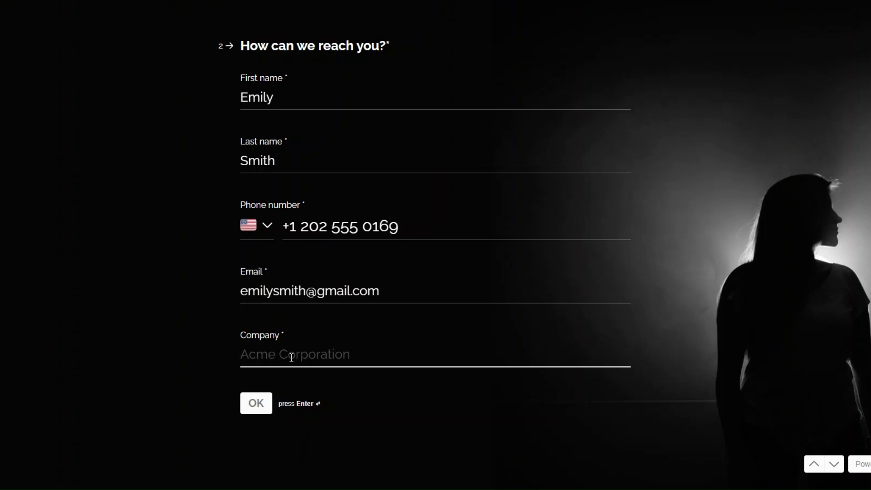
pyautogui.write('Wilton')
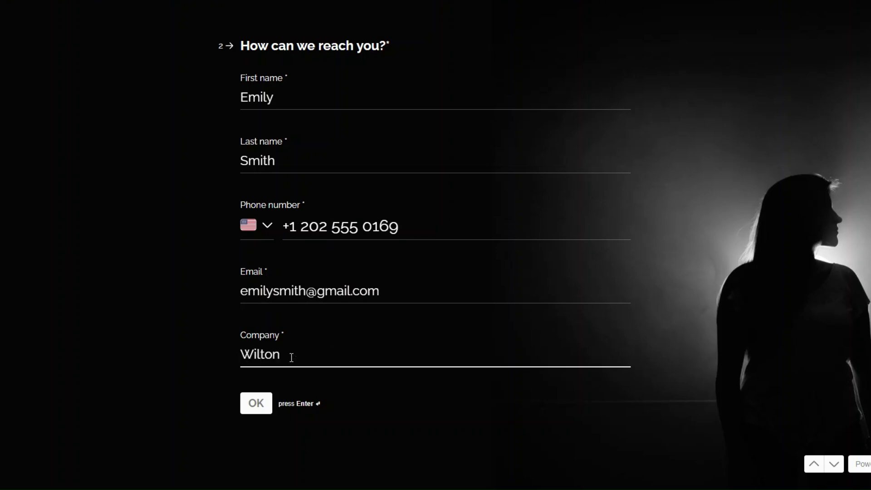
pyautogui.write(' Ltd')
pyautogui.press('Return')
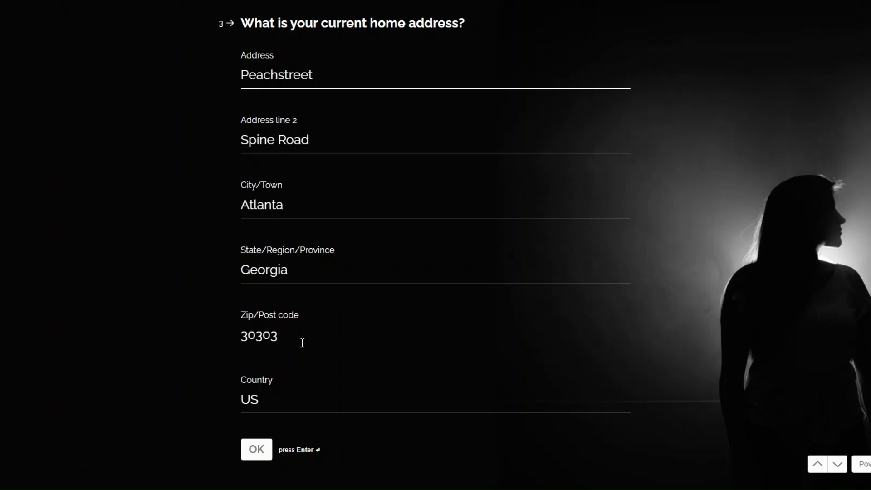
# - Submit the home address answer and give 6 hours of availability
pyautogui.click(250, 443)
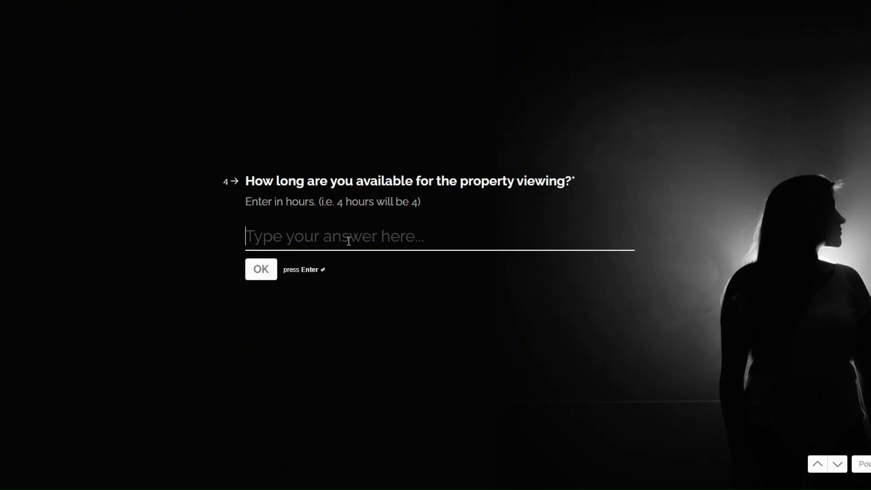
pyautogui.write('6')
pyautogui.click(267, 269)
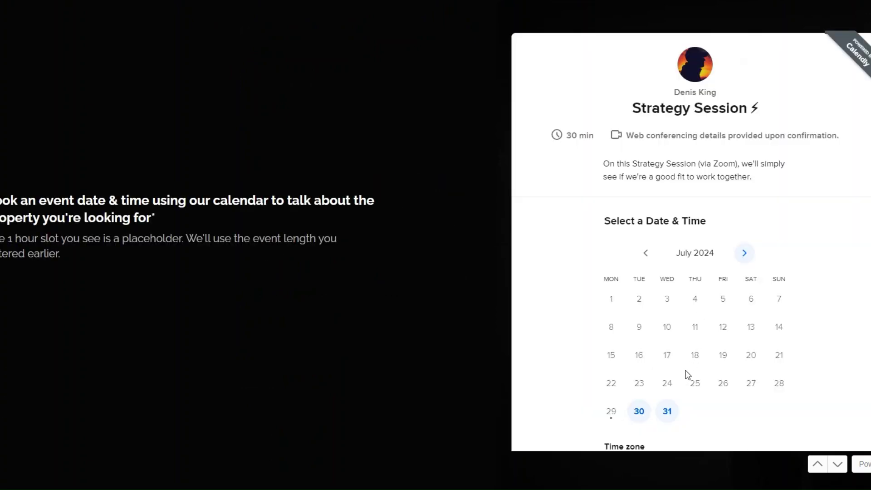
# - Schedule the Calendly meeting for July 30 at 06:30
pyautogui.click(634, 416)
pyautogui.click(758, 286)
pyautogui.click(812, 293)
pyautogui.scroll(-3, 716, 367)
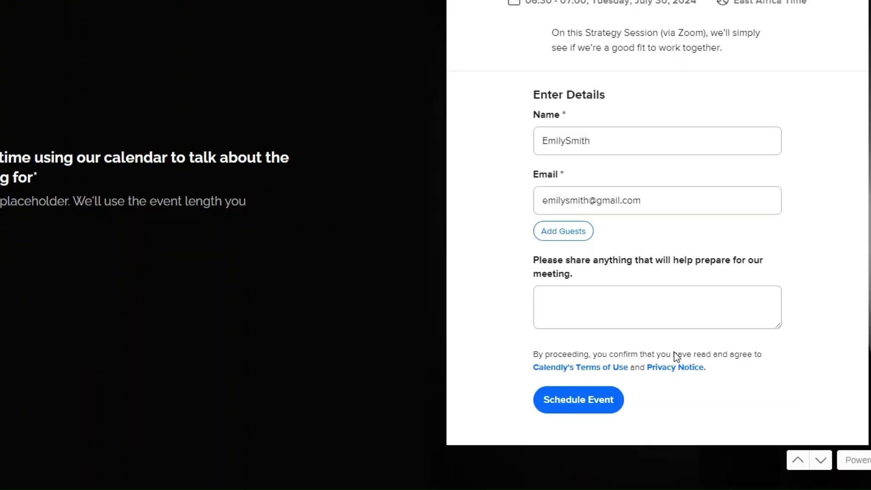
pyautogui.click(618, 391)
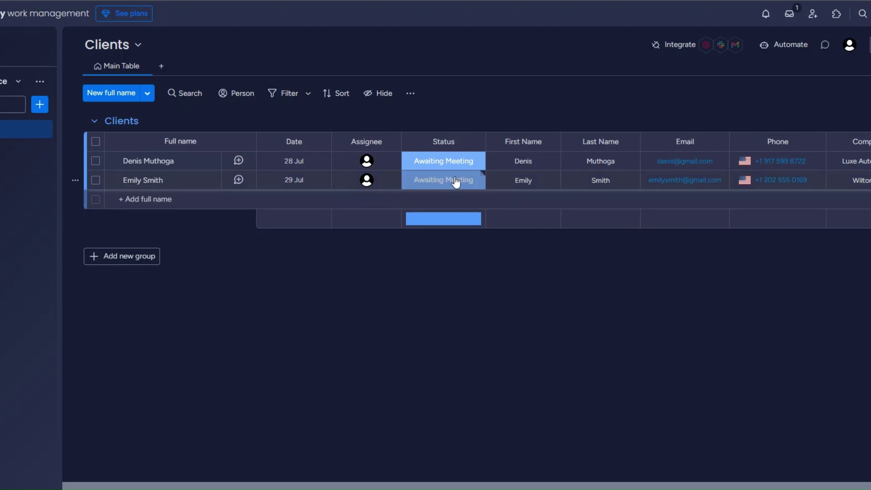
# - Check the new client's Email cell on the Clients board and leave it unchanged
pyautogui.click(679, 184)
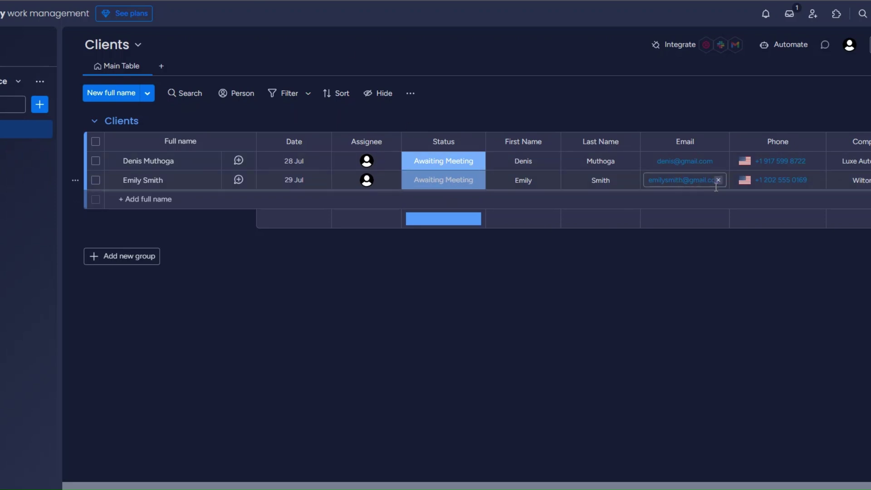
pyautogui.click(868, 192)
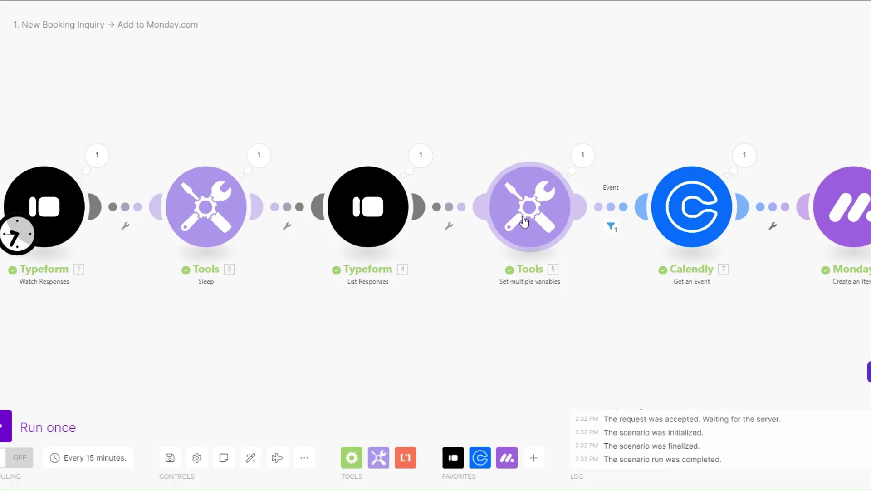
# - Review the variable expression and the event ID at the end of the Typeform booking URL
pyautogui.click(523, 222)
pyautogui.click(675, 260)
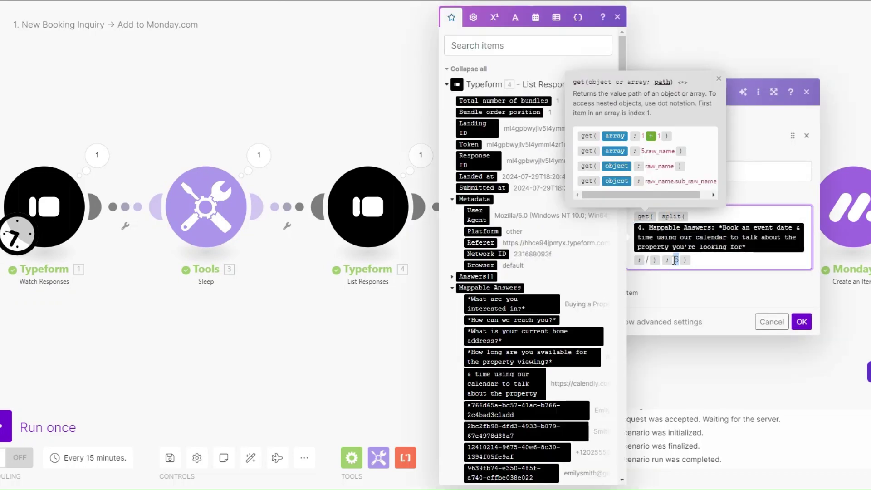
pyautogui.click(98, 157)
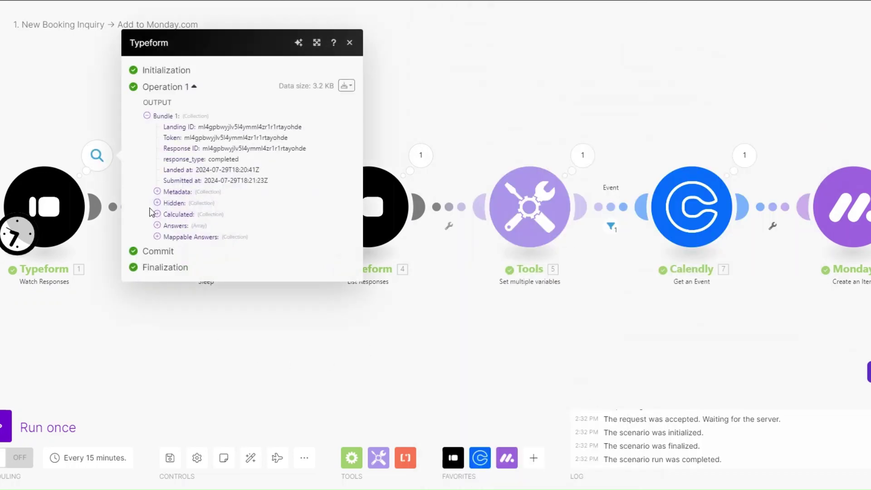
pyautogui.click(154, 235)
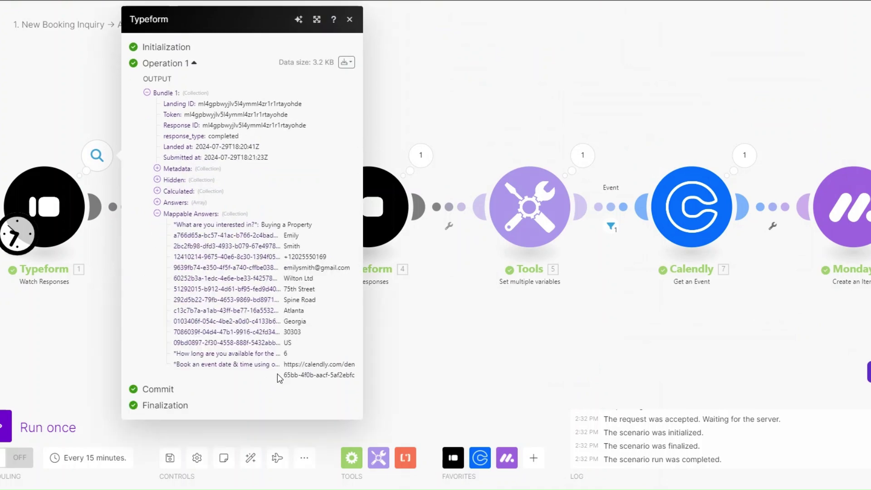
pyautogui.moveTo(362, 358); pyautogui.dragTo(519, 366)
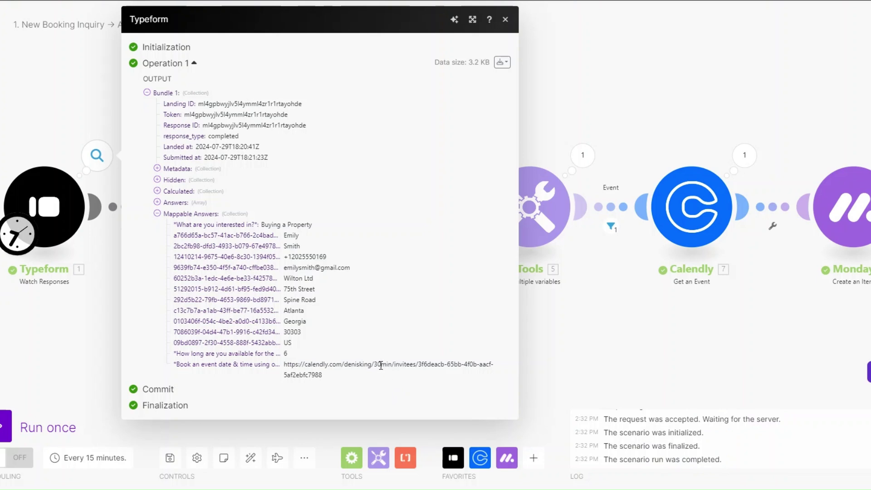
pyautogui.moveTo(416, 365); pyautogui.dragTo(422, 373)
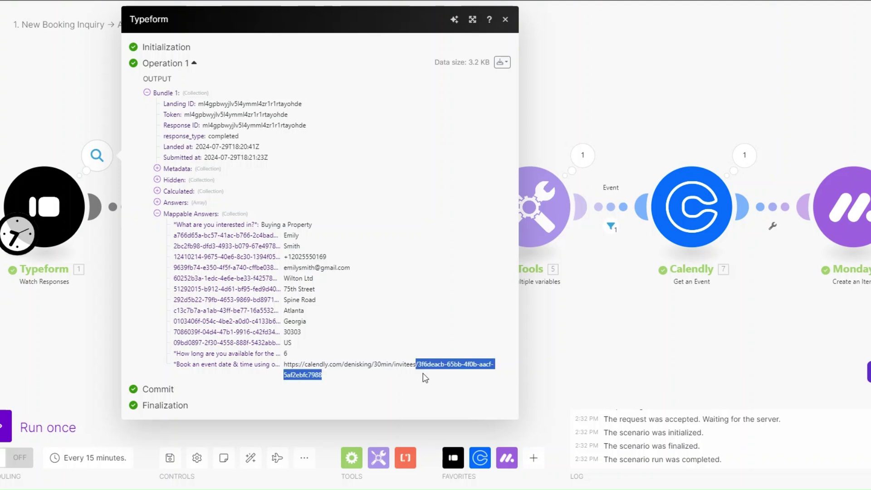
pyautogui.click(420, 367)
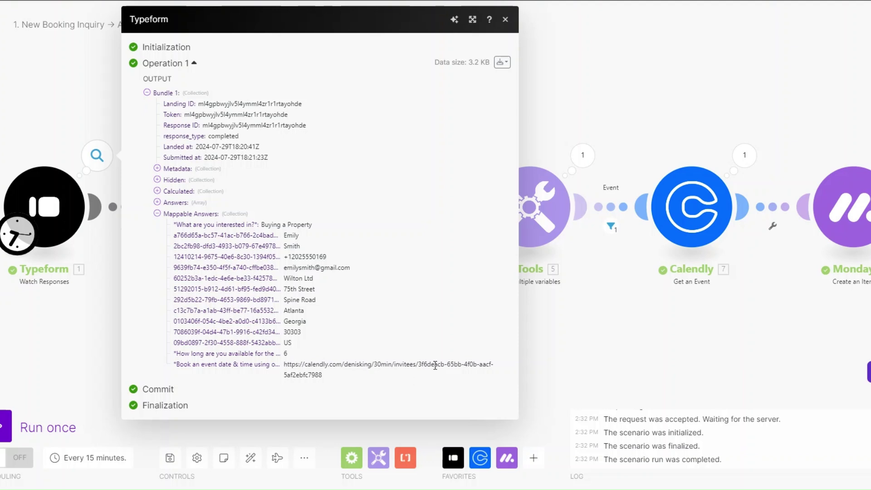
pyautogui.moveTo(421, 366); pyautogui.dragTo(422, 372)
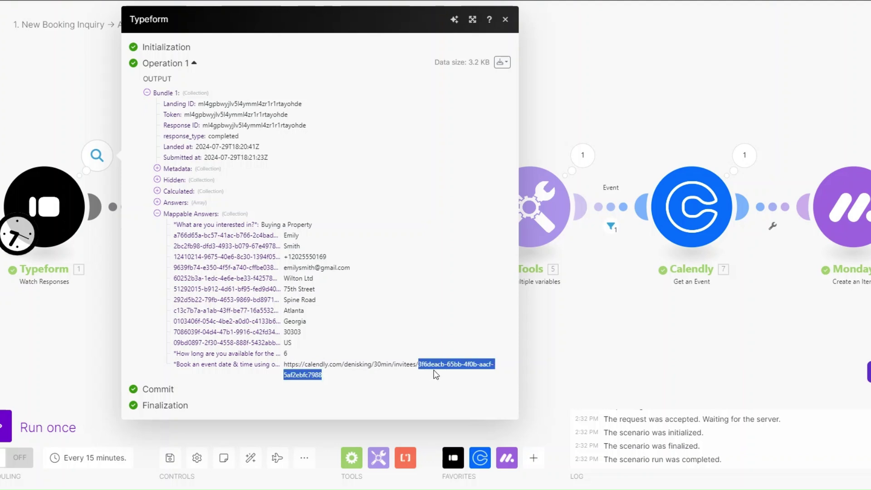
pyautogui.click(539, 366)
# - Check the Tools module's extracted eventId output and its variable mapping, closing without changes
pyautogui.click(581, 157)
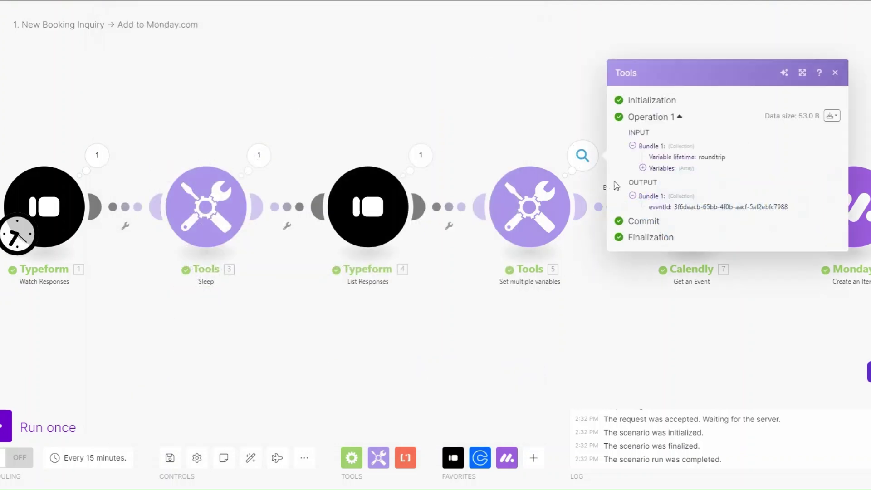
pyautogui.moveTo(671, 210); pyautogui.dragTo(811, 212)
pyautogui.click(530, 206)
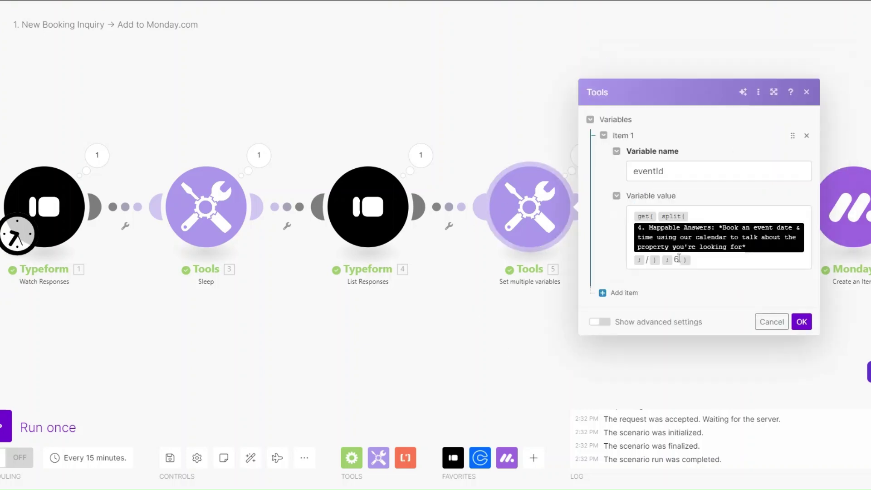
pyautogui.click(666, 223)
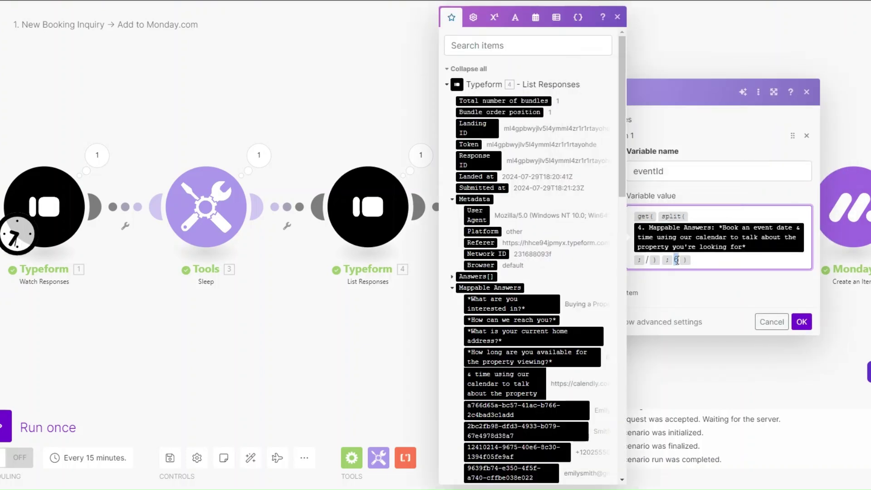
pyautogui.click(801, 321)
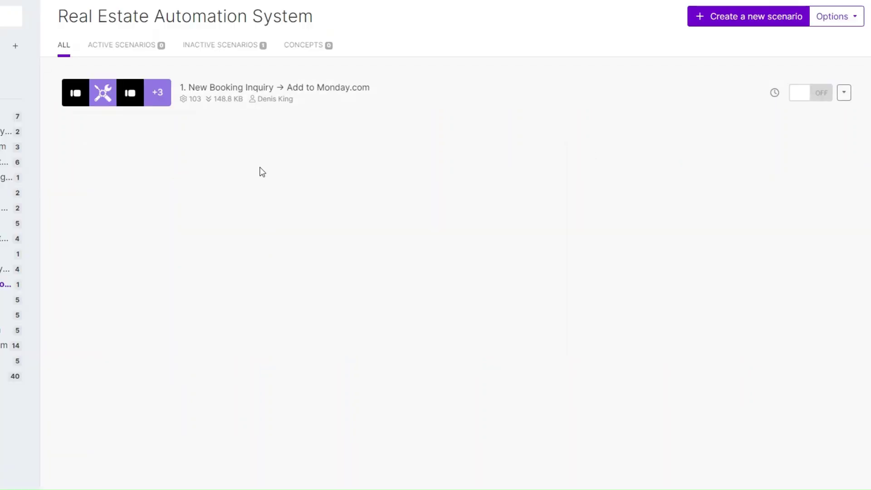
# - Create a new scenario titled '2. Sending A Property Listing' and bring up the app list
pyautogui.click(727, 22)
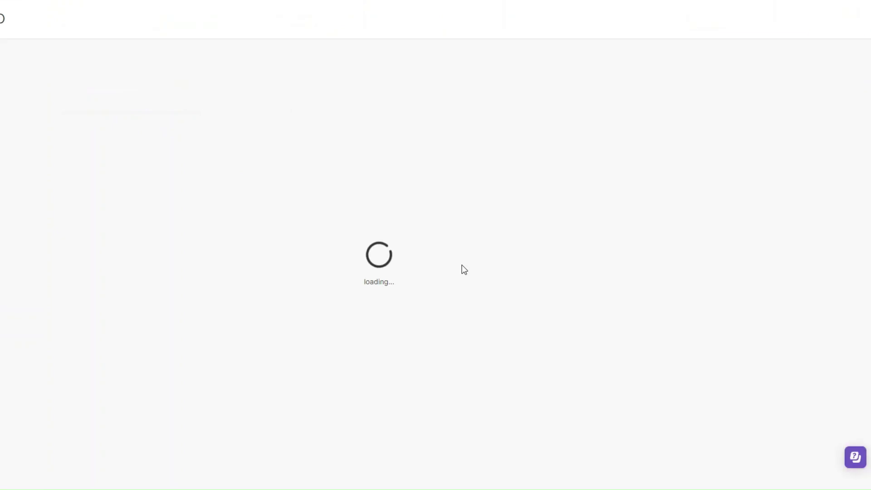
pyautogui.click(88, 17)
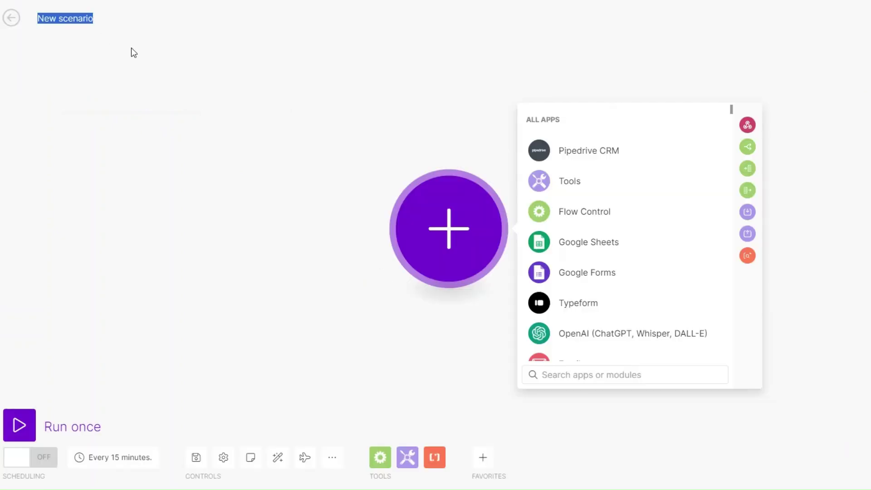
pyautogui.write('2. Sending A Property Listing')
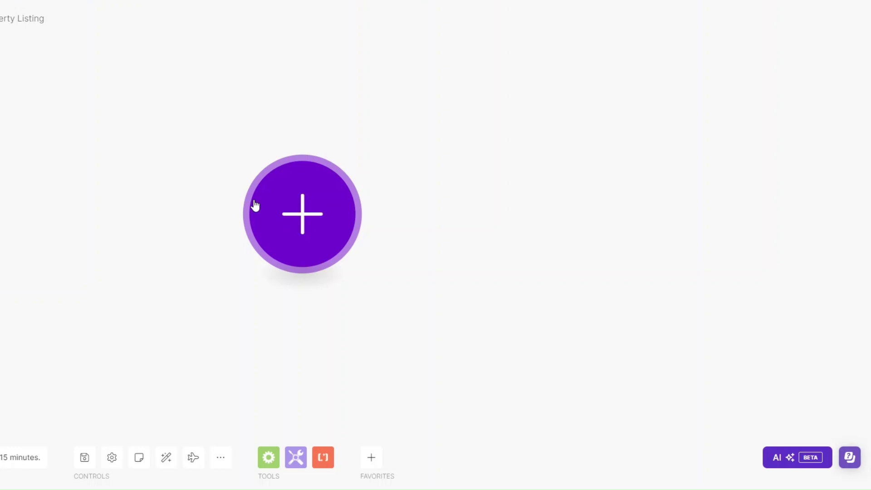
pyautogui.click(292, 209)
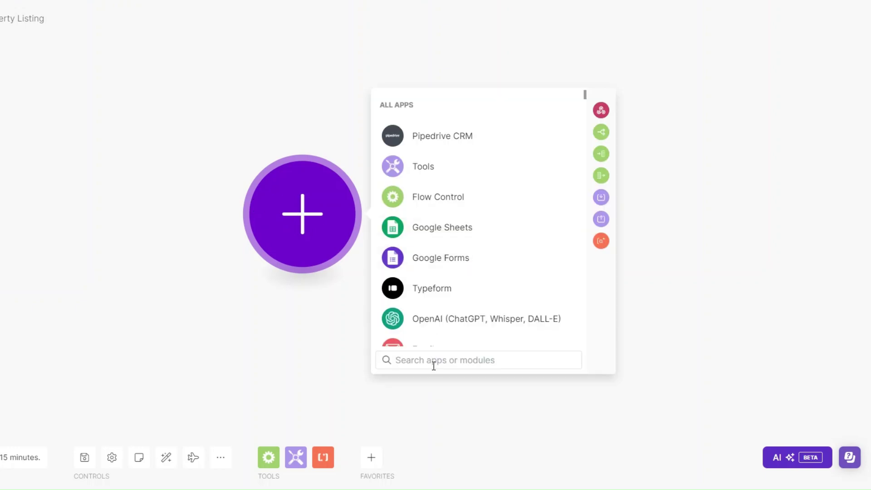
# - Add a Custom webhook trigger with a new 'Real Estate Agency' webhook and copy its address
pyautogui.write('web')
pyautogui.click(437, 138)
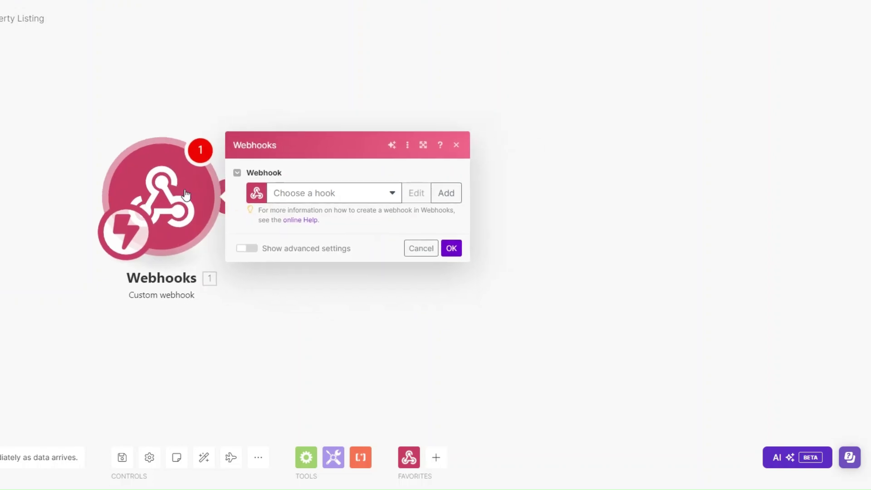
pyautogui.click(352, 188)
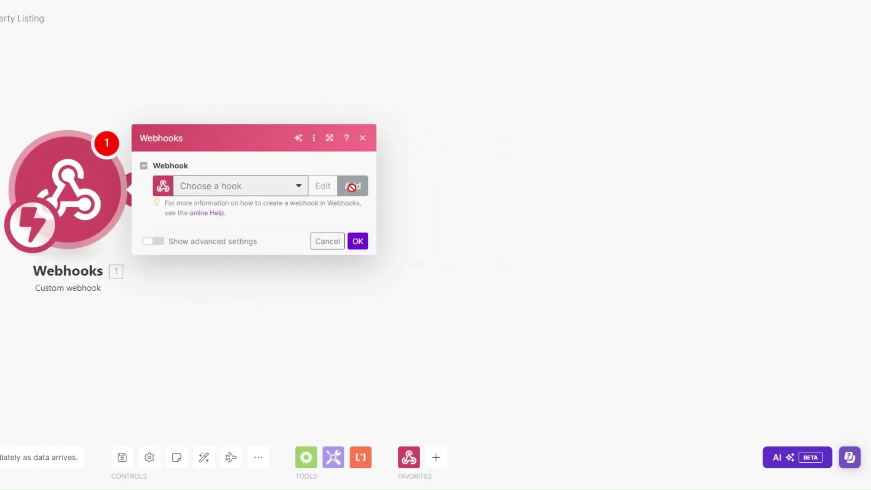
pyautogui.moveTo(493, 142); pyautogui.dragTo(368, 152)
pyautogui.write('Real Estate')
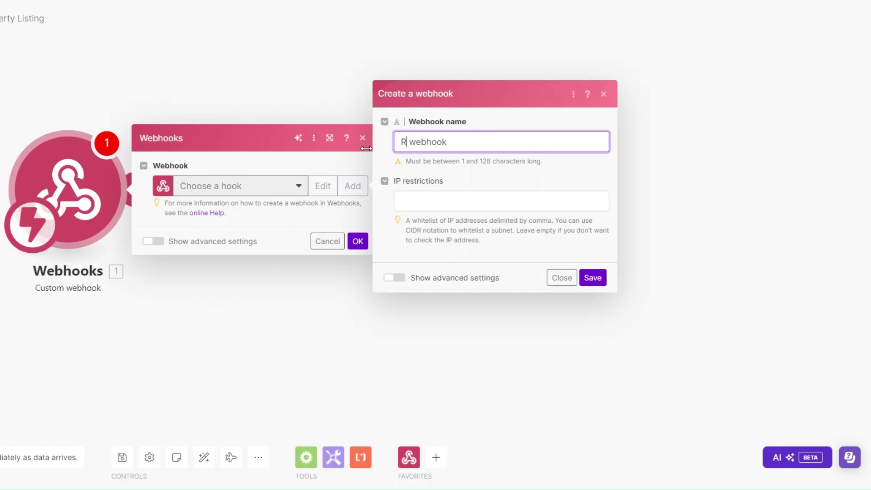
pyautogui.write(' Agency')
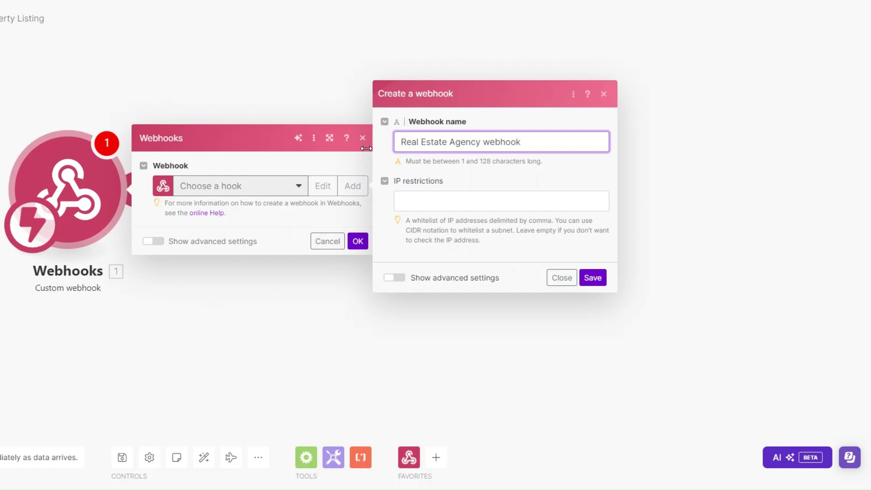
pyautogui.click(593, 278)
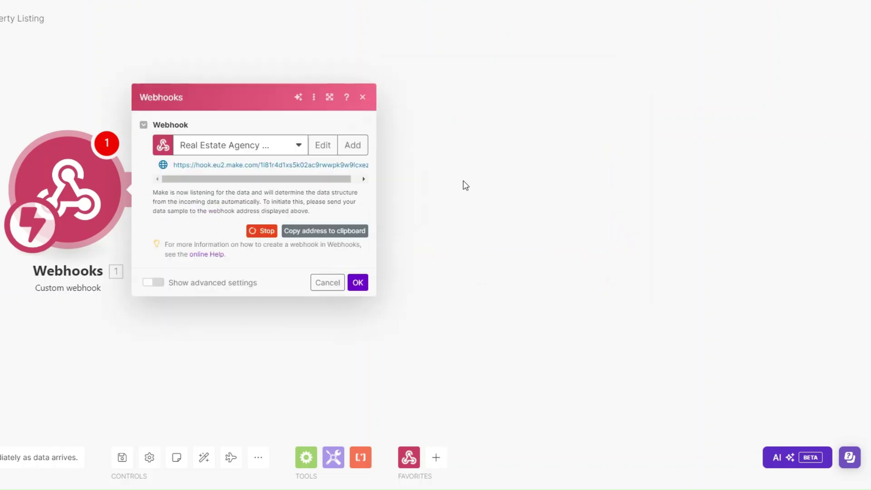
pyautogui.click(331, 232)
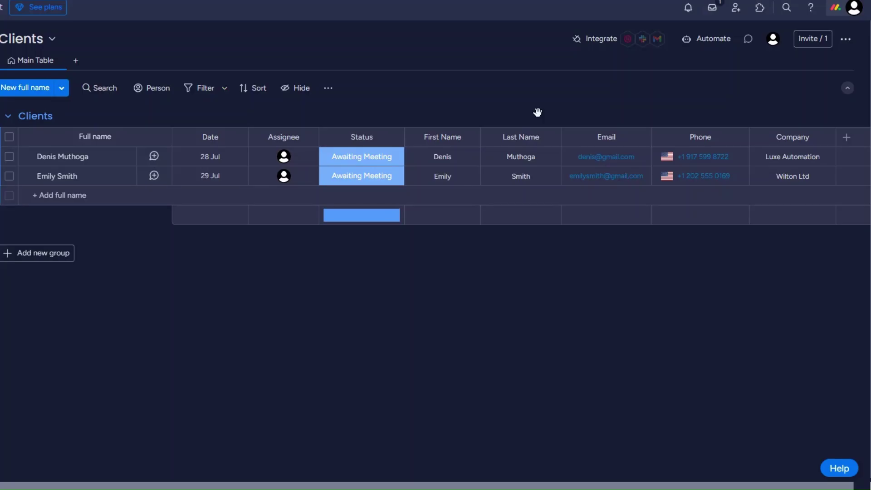
# - Add the status-change Webhooks recipe to the Clients board with the Make webhook URL and connect it
pyautogui.click(596, 39)
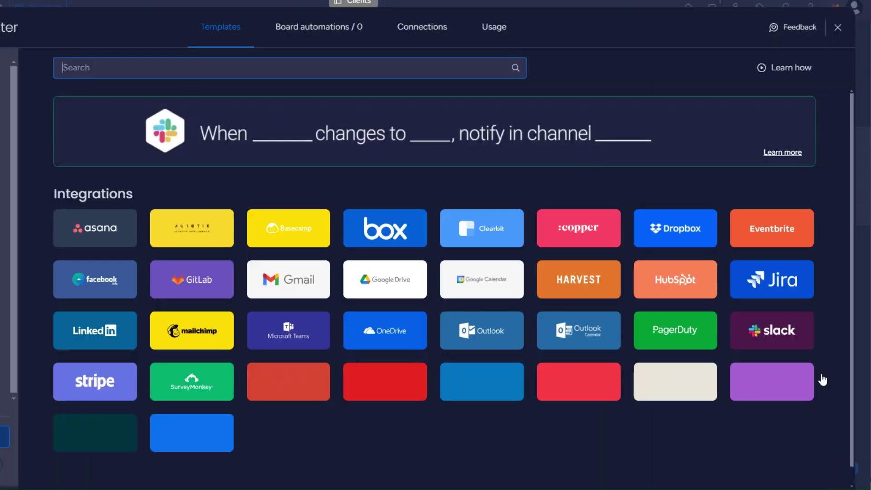
pyautogui.click(782, 392)
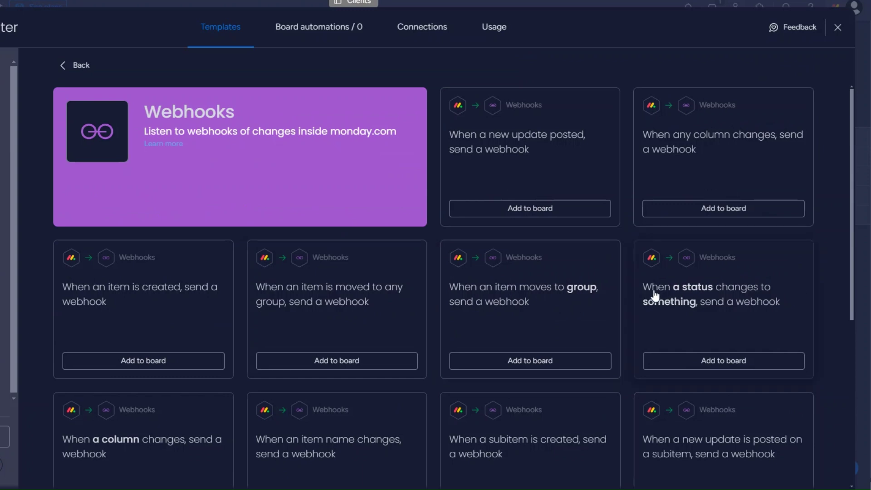
pyautogui.click(721, 361)
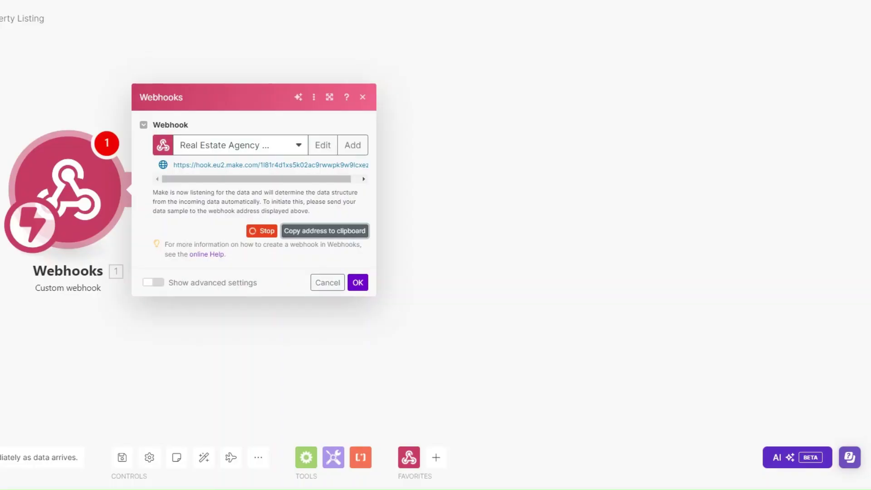
pyautogui.click(328, 232)
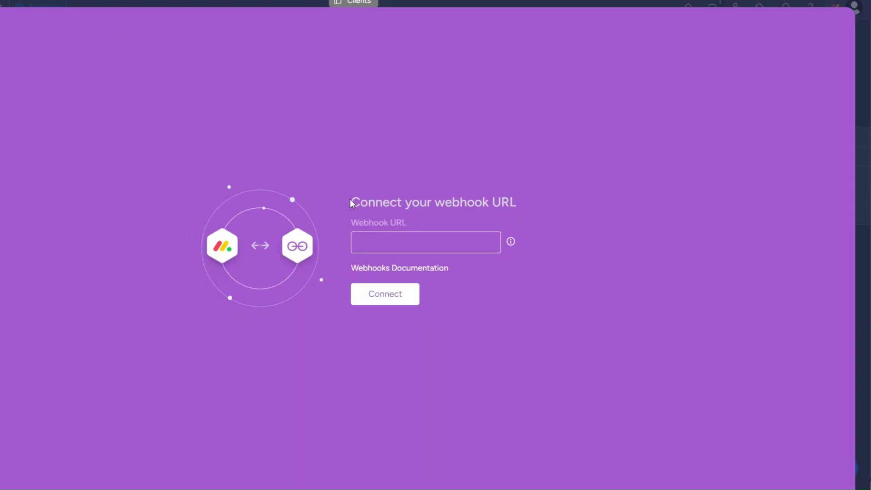
pyautogui.hotkey('ctrl', 'v')
pyautogui.click(388, 295)
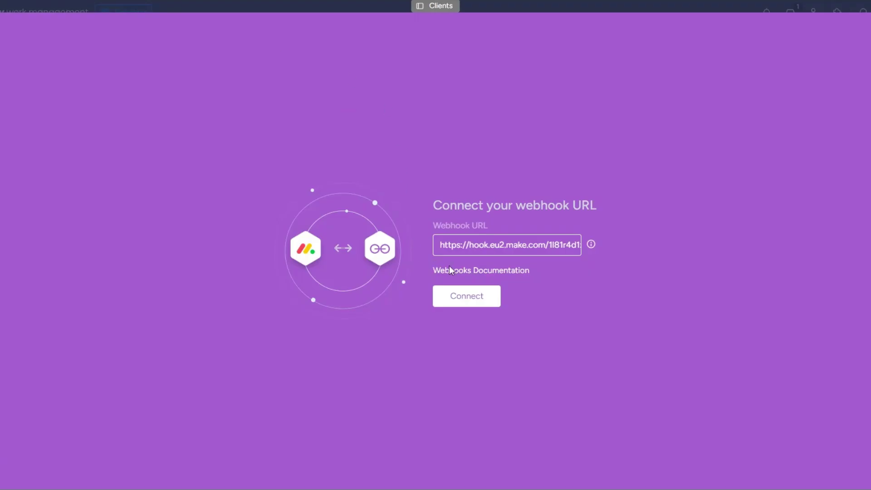
pyautogui.click(466, 296)
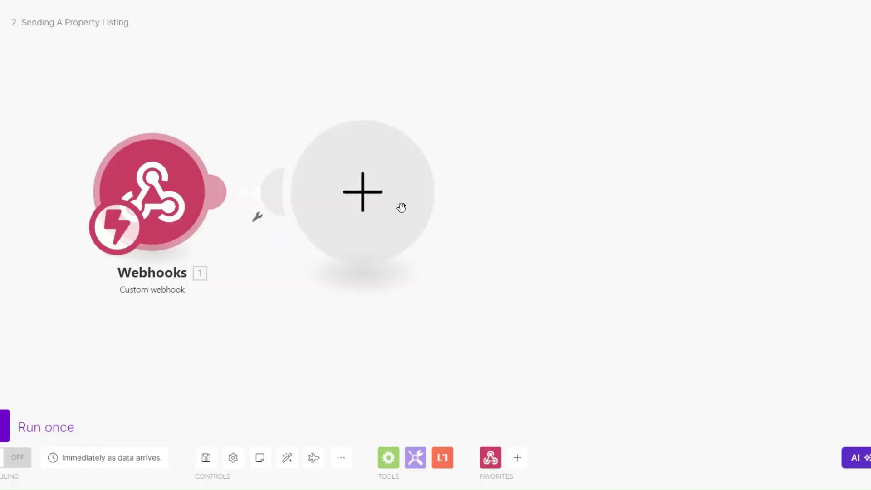
# - Add a Webhooks > Webhook response module after the trigger
pyautogui.click(401, 207)
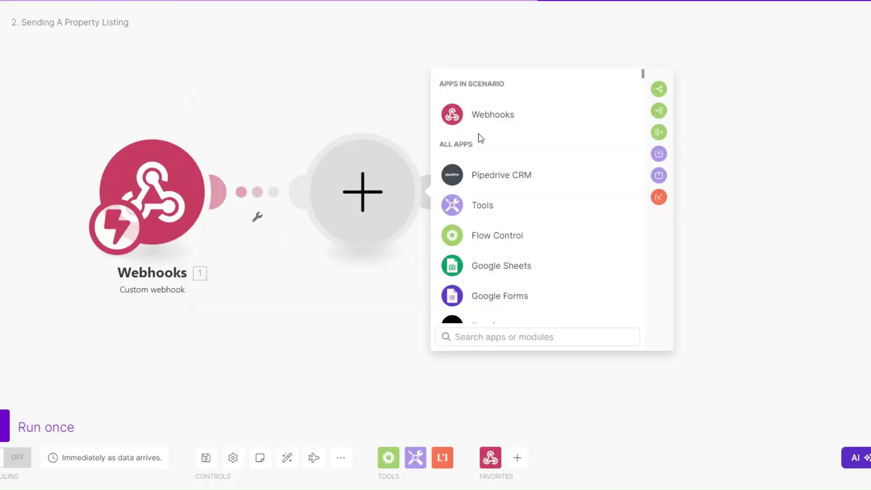
pyautogui.click(490, 121)
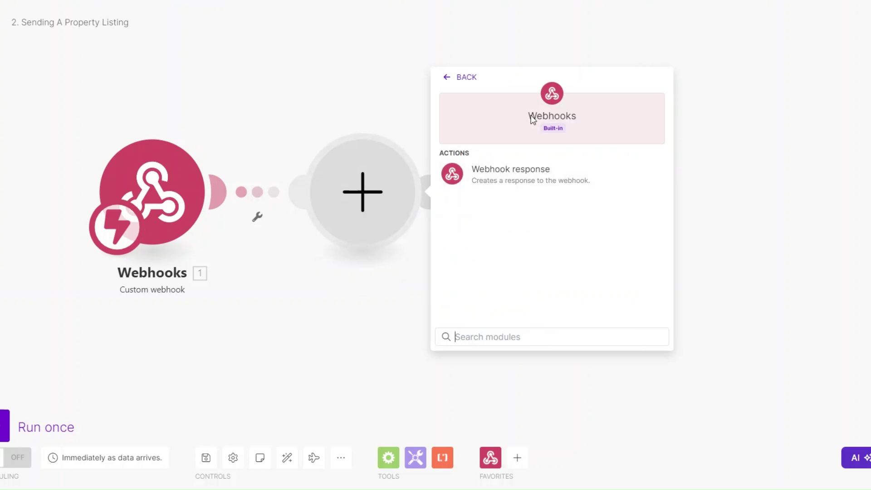
pyautogui.click(448, 78)
pyautogui.click(483, 117)
pyautogui.click(503, 171)
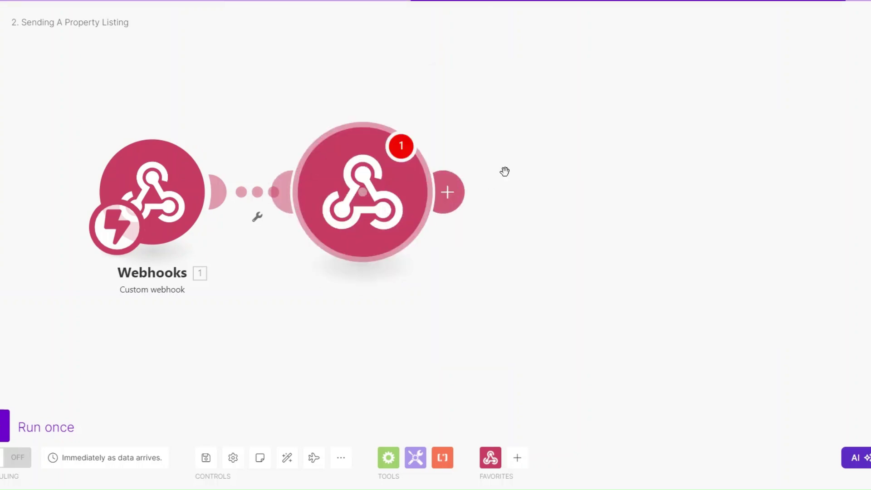
# - Set the response body to {"challenge": challenge value}, save, and run the scenario once
pyautogui.click(479, 228)
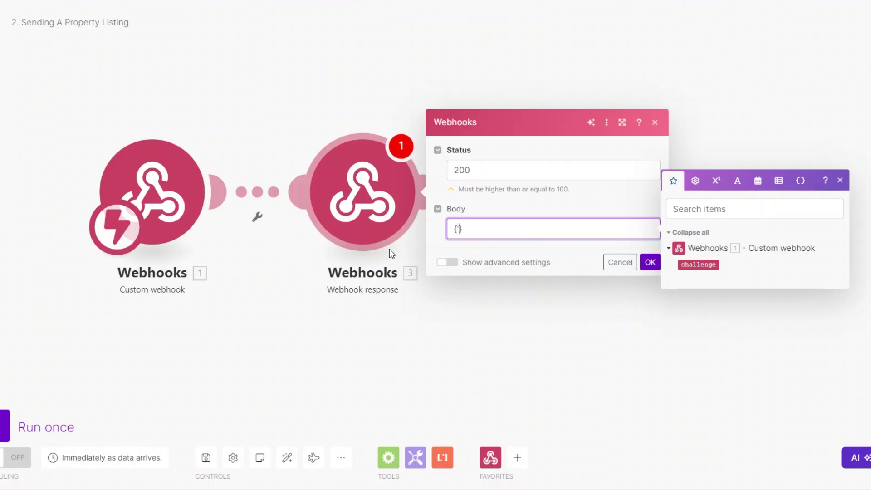
pyautogui.write('""challenge')
pyautogui.press('Right')
pyautogui.write(':""')
pyautogui.click(687, 265)
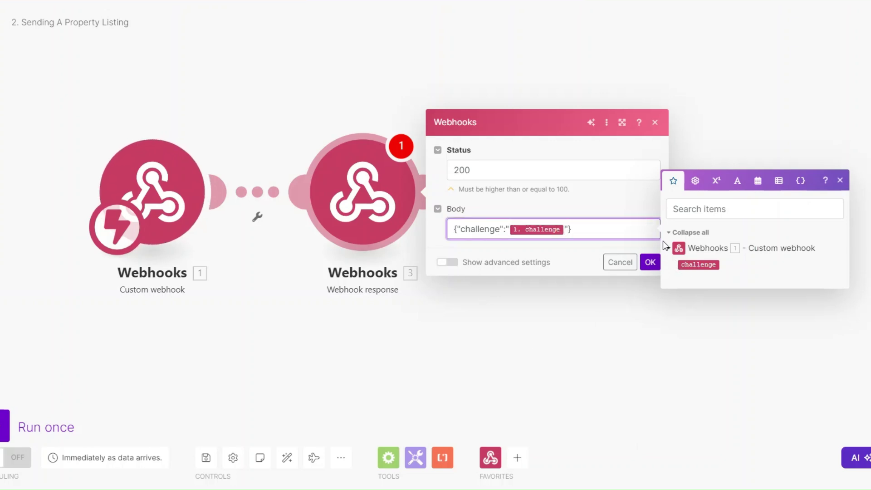
pyautogui.click(649, 262)
pyautogui.click(40, 420)
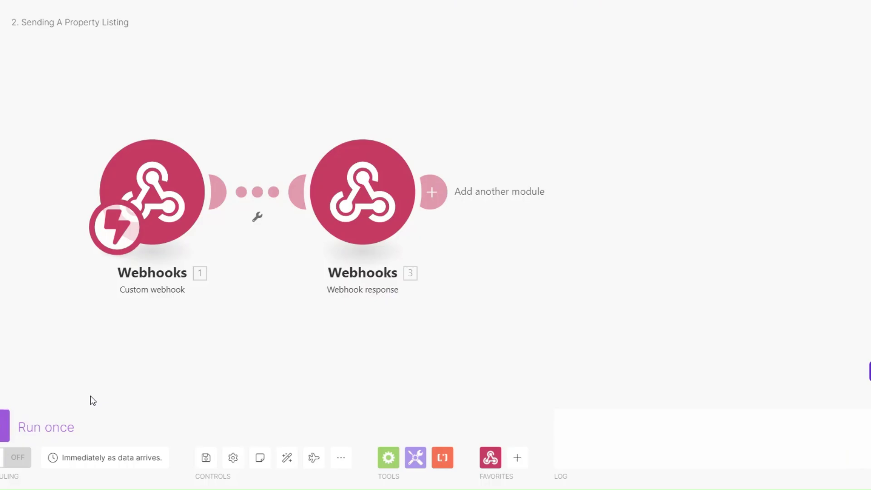
# - Connect monday.com to the webhook URL, then delete Make's Webhook response module
pyautogui.hotkey('alt', 'Tab')
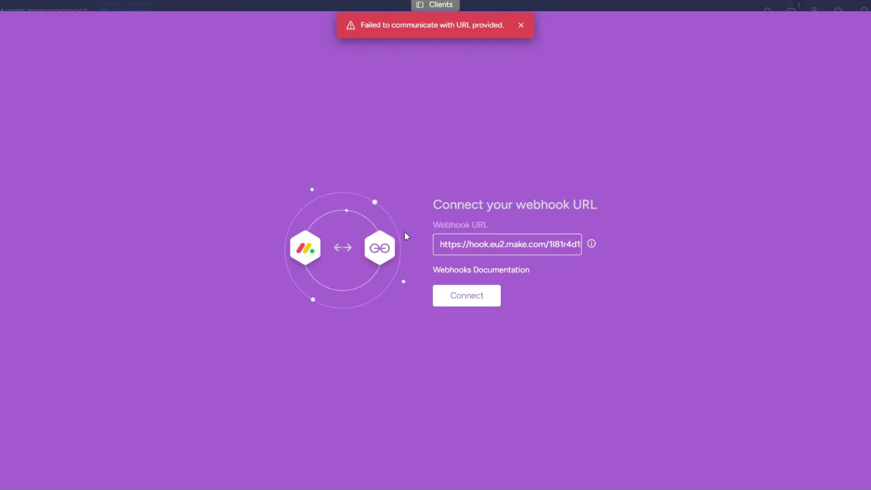
pyautogui.click(461, 297)
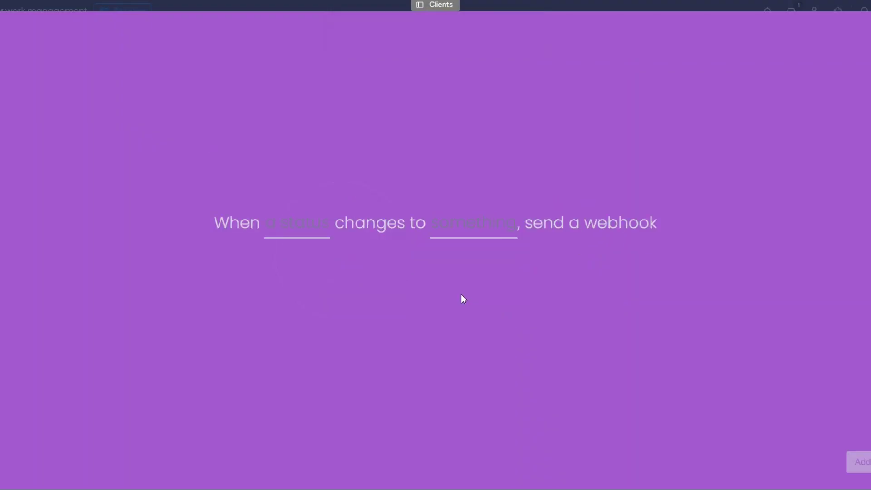
pyautogui.hotkey('alt', 'Tab')
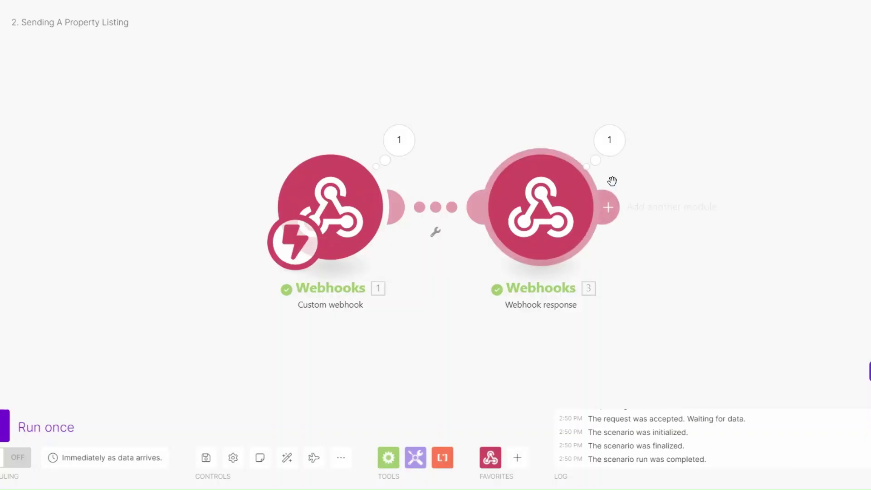
pyautogui.rightClick(544, 218)
pyautogui.click(567, 346)
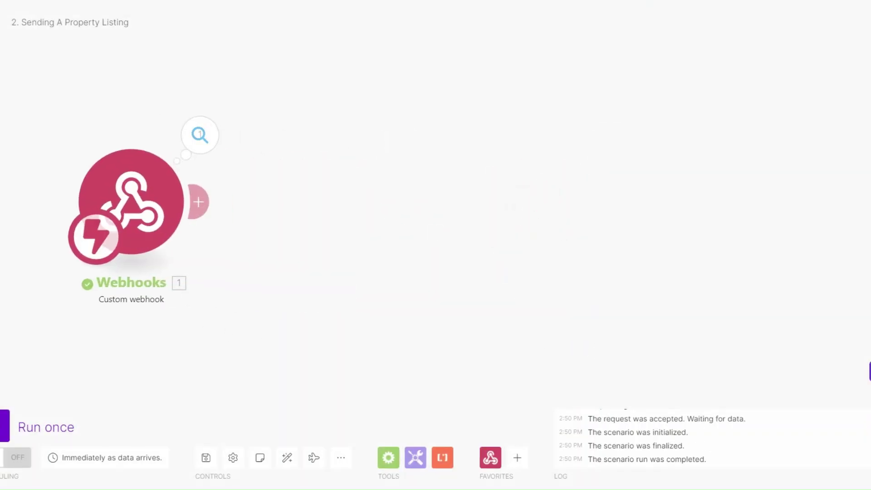
# - Set the monday.com recipe to fire when Status changes to Sent Listing
pyautogui.hotkey('alt', 'Tab')
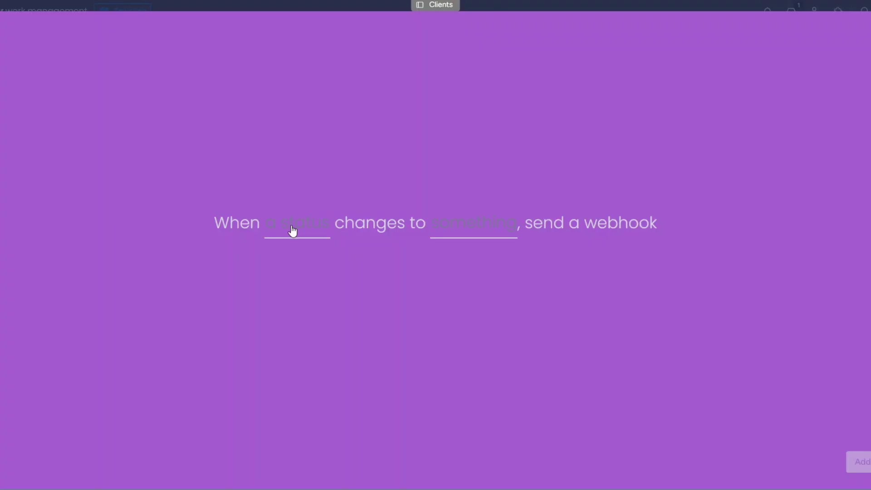
pyautogui.click(291, 231)
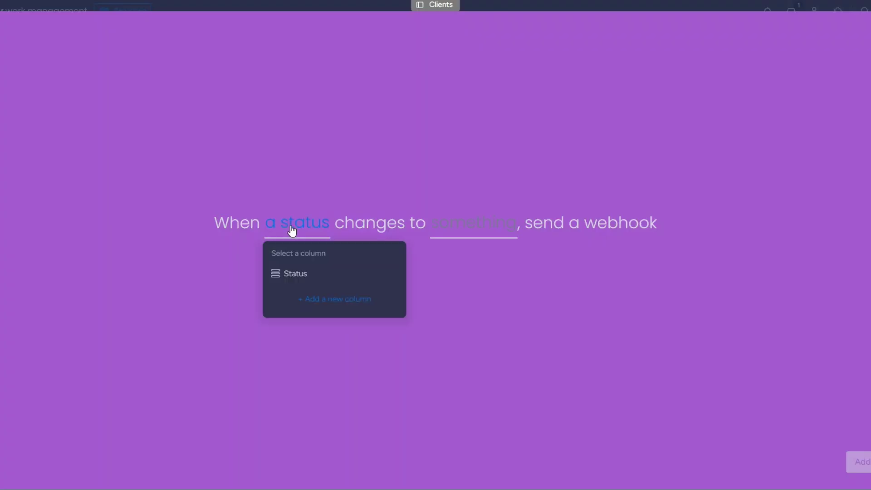
pyautogui.click(295, 274)
pyautogui.click(470, 225)
pyautogui.click(481, 336)
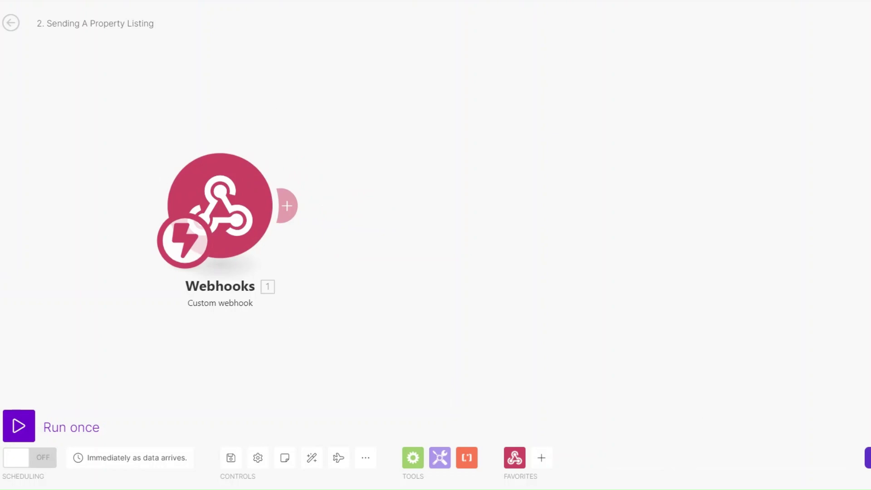
# - Run the scenario, set the first client's Status to Sent Listing, and inspect the received event data
pyautogui.click(18, 425)
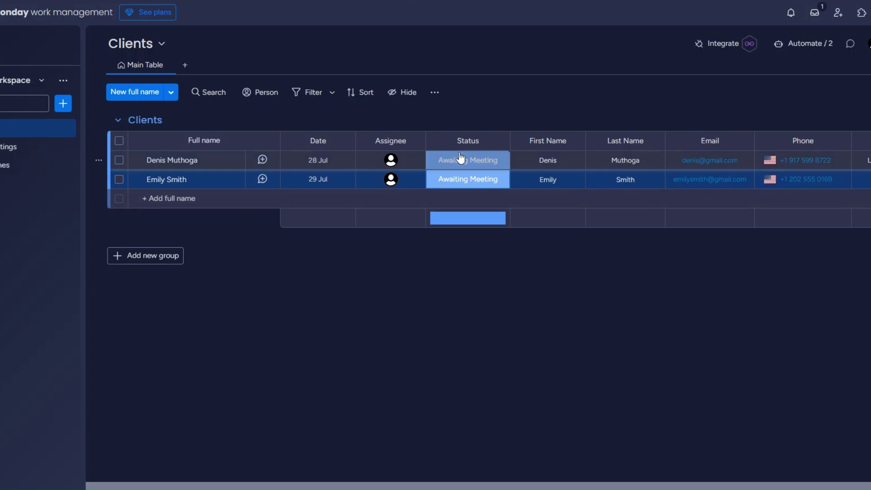
pyautogui.click(461, 158)
pyautogui.click(456, 241)
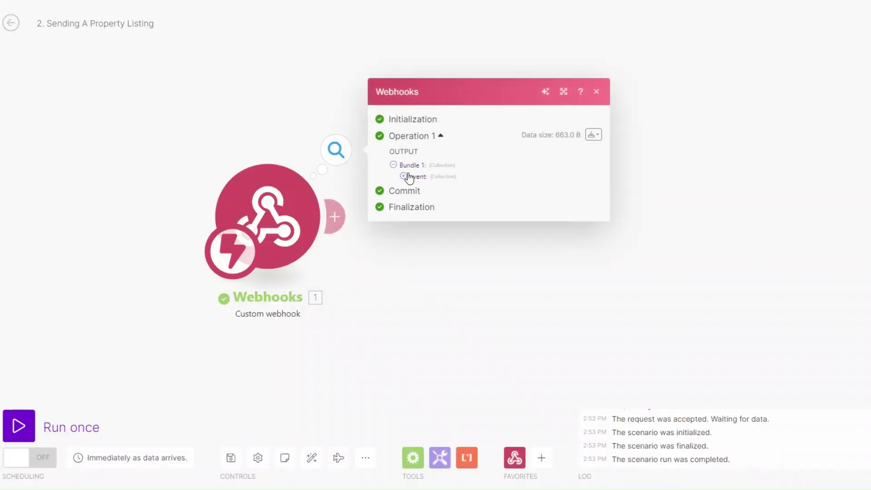
pyautogui.click(413, 178)
pyautogui.moveTo(456, 212); pyautogui.dragTo(521, 210)
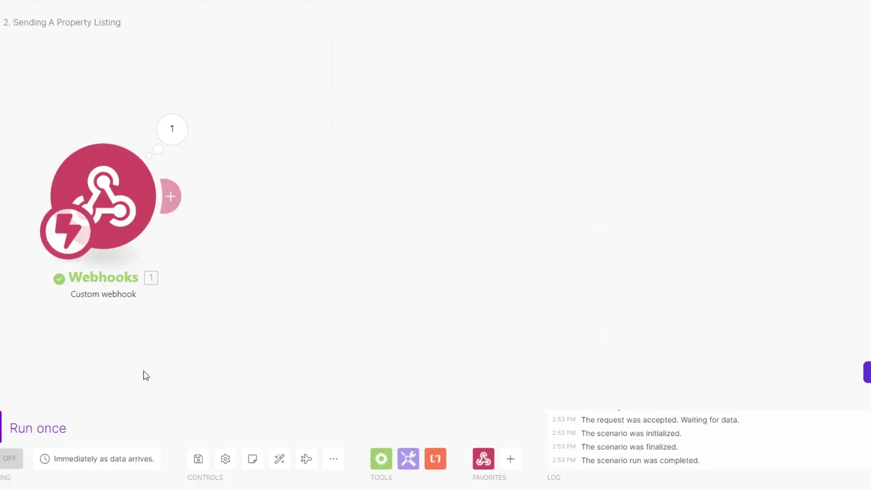
# - Add a Monday Get an Item module after the webhook trigger
pyautogui.click(175, 204)
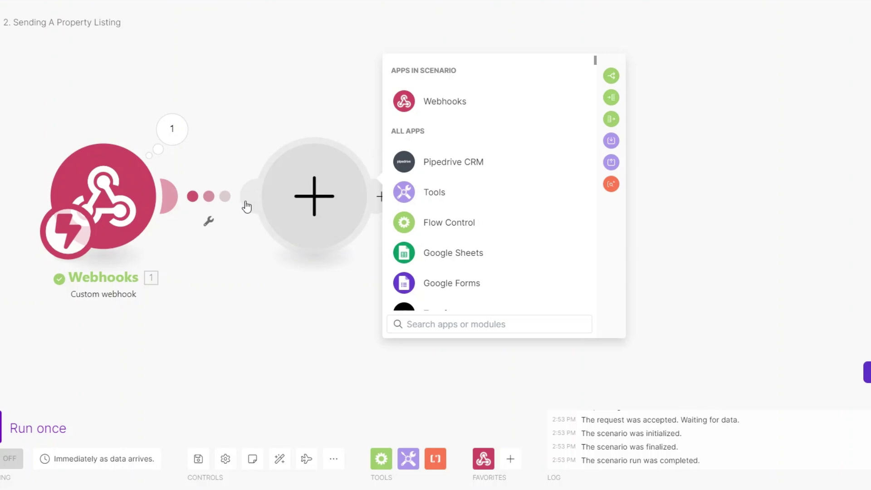
pyautogui.write('mon')
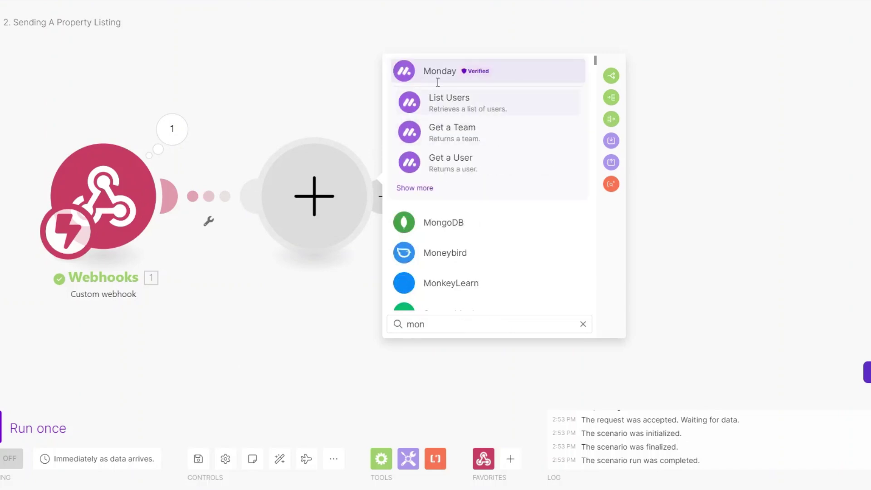
pyautogui.click(438, 82)
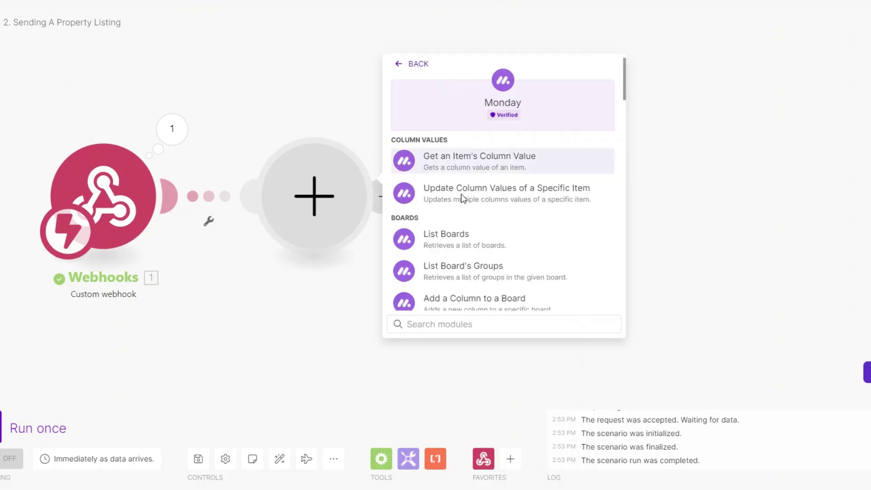
pyautogui.scroll(-4, 459, 271)
pyautogui.write('get')
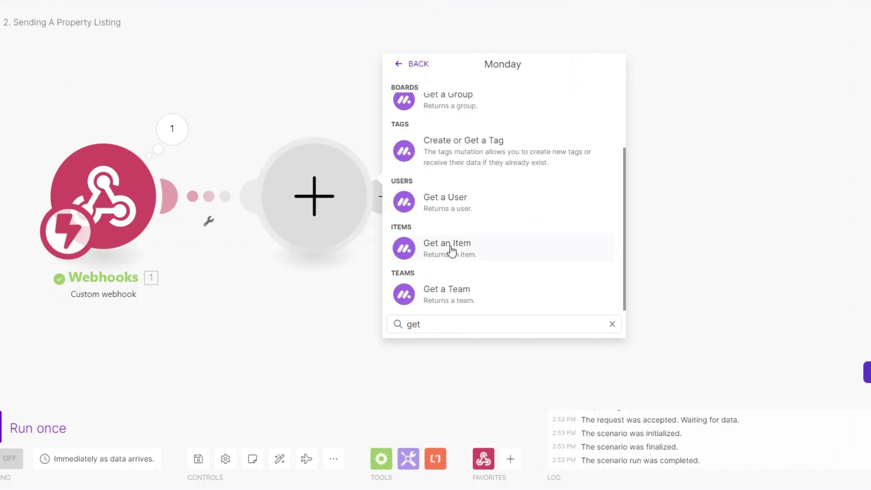
pyautogui.click(451, 250)
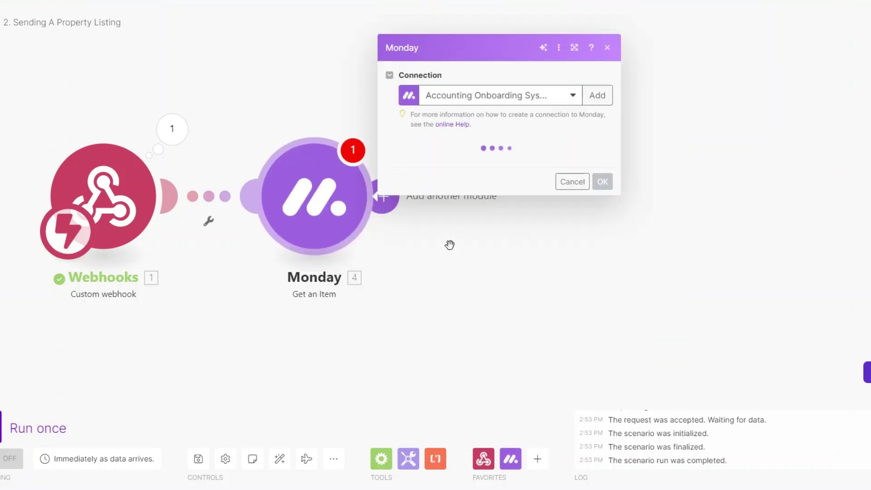
# - Use the Real Estate Agency connection, map pulseId to the item ID, choose board Clients, and run once
pyautogui.scroll(-2, 488, 397)
pyautogui.click(481, 436)
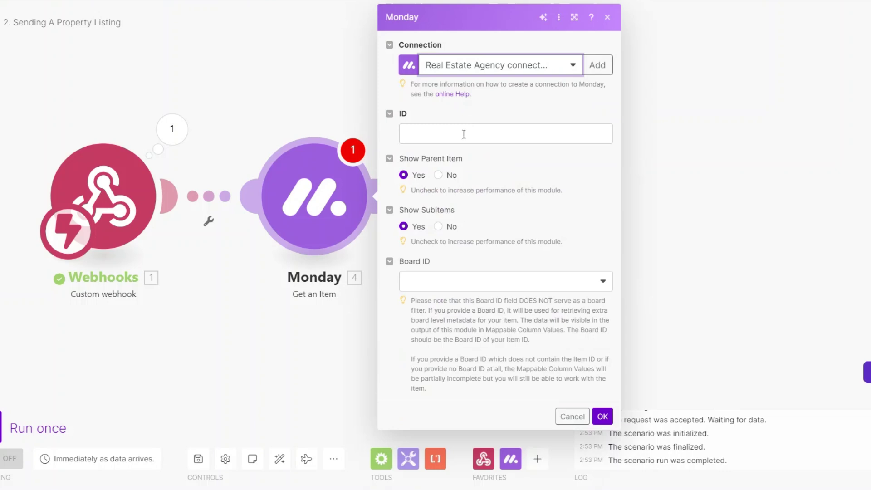
pyautogui.click(461, 135)
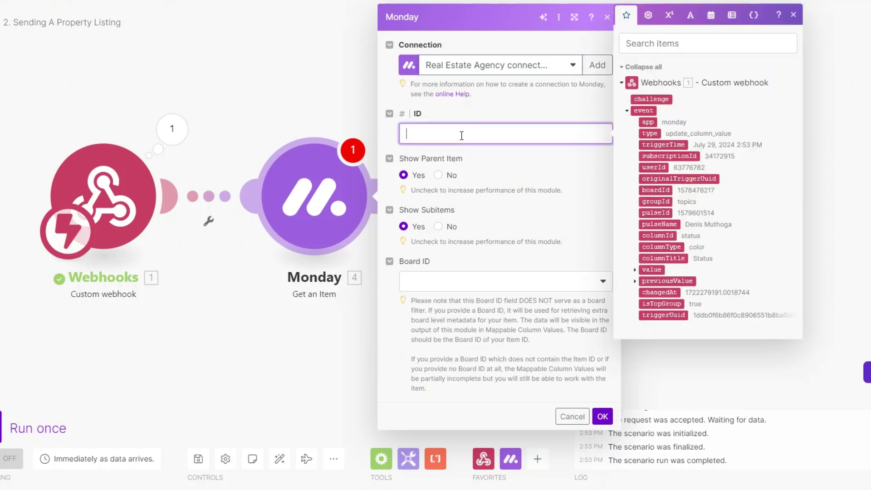
pyautogui.click(655, 212)
pyautogui.click(468, 285)
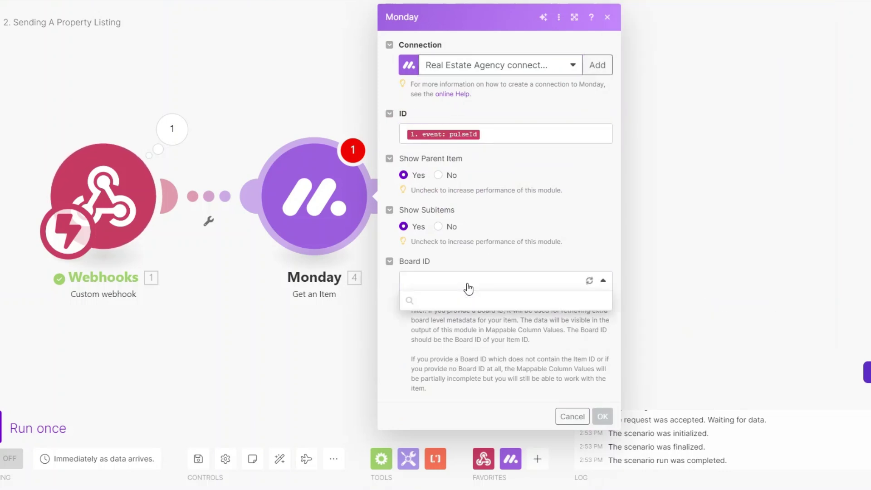
pyautogui.click(464, 320)
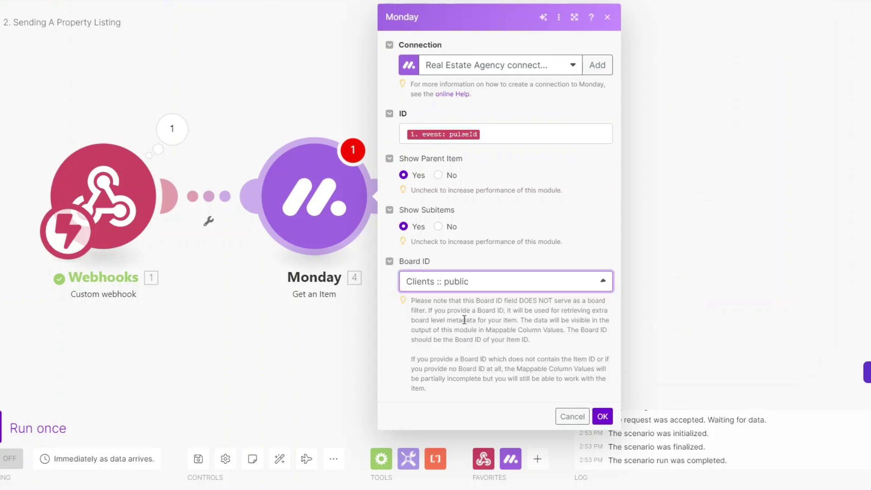
pyautogui.click(602, 415)
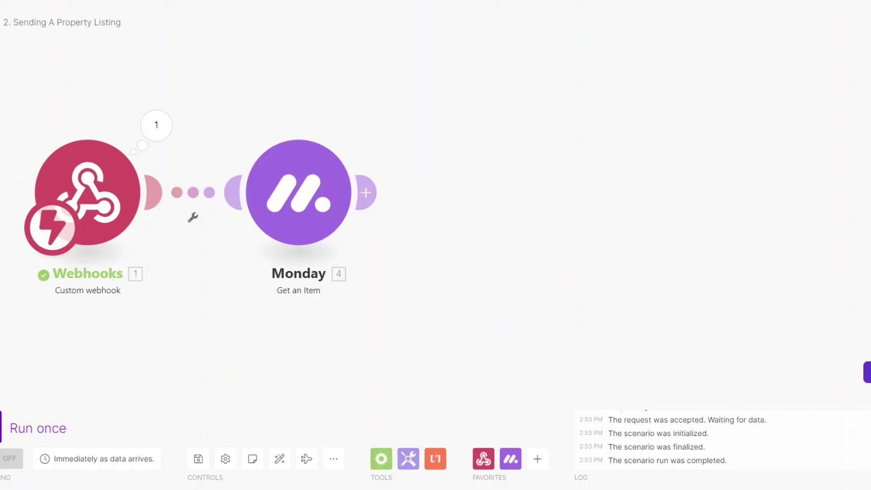
pyautogui.click(1, 427)
# - Run using the existing webhook data and expand the item's mappable column values and Date
pyautogui.click(223, 471)
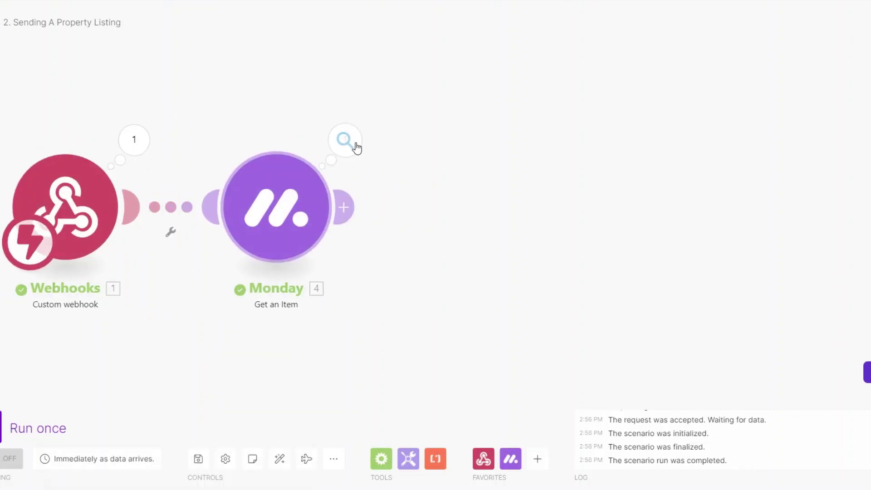
pyautogui.click(347, 140)
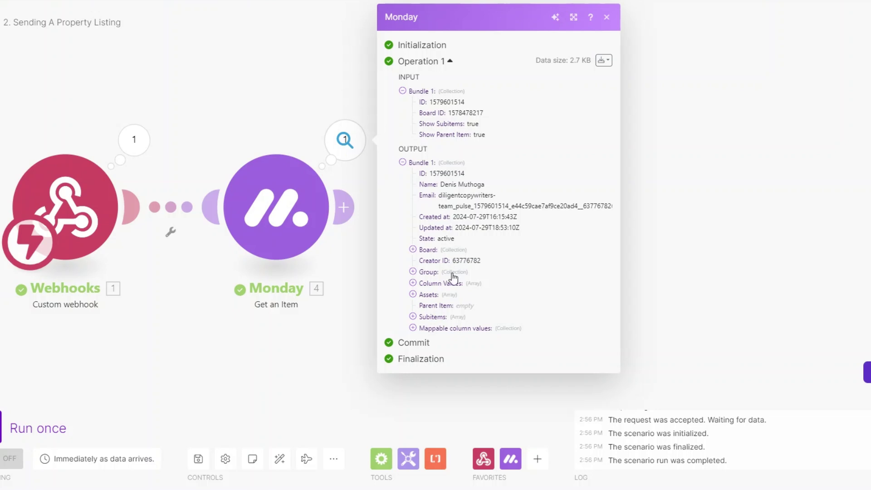
pyautogui.click(413, 328)
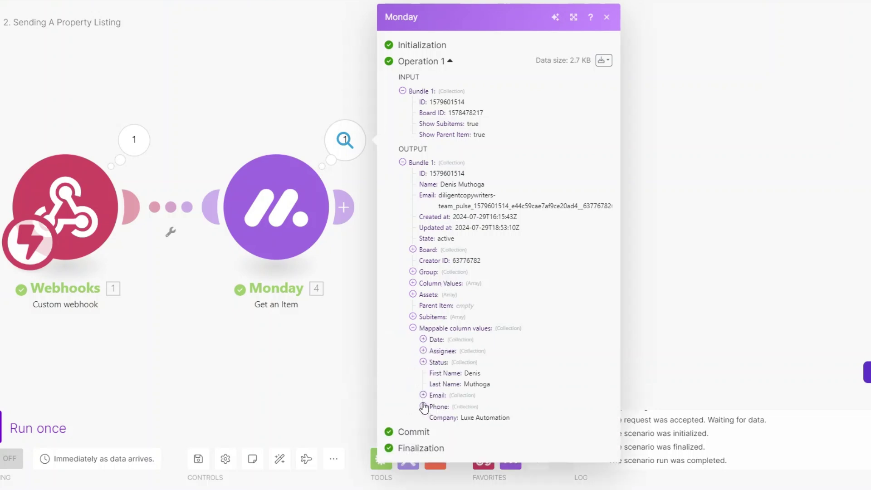
pyautogui.click(423, 339)
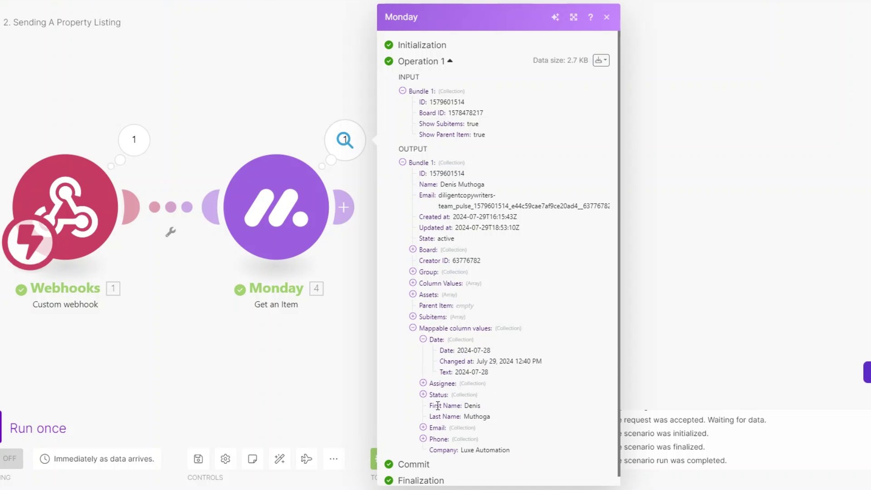
# - Expand Status, Email and Phone, checking Status and company Luxe Automation, then close the results
pyautogui.click(423, 394)
pyautogui.scroll(-2, 466, 399)
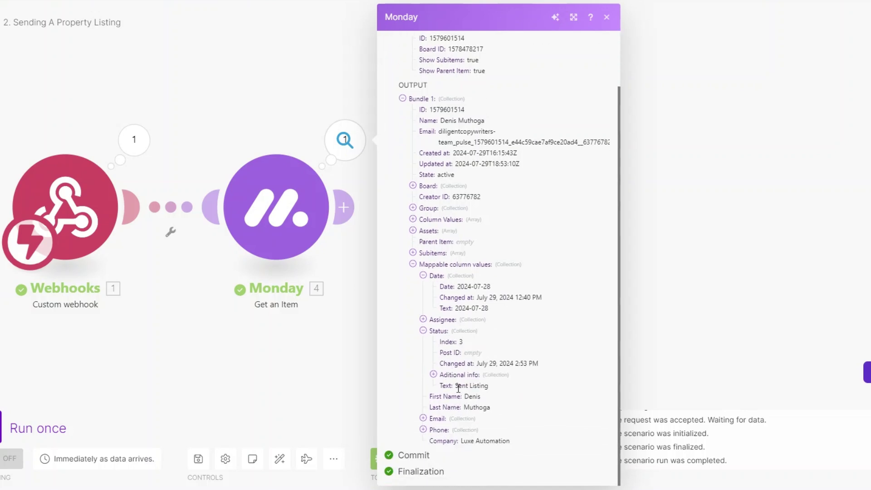
pyautogui.moveTo(457, 388); pyautogui.dragTo(504, 388)
pyautogui.click(424, 418)
pyautogui.click(424, 430)
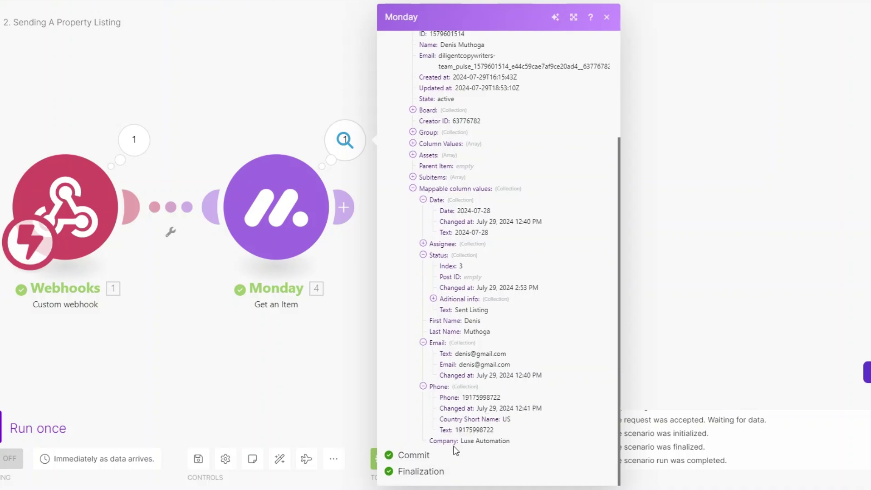
pyautogui.moveTo(459, 440); pyautogui.dragTo(534, 440)
pyautogui.click(654, 359)
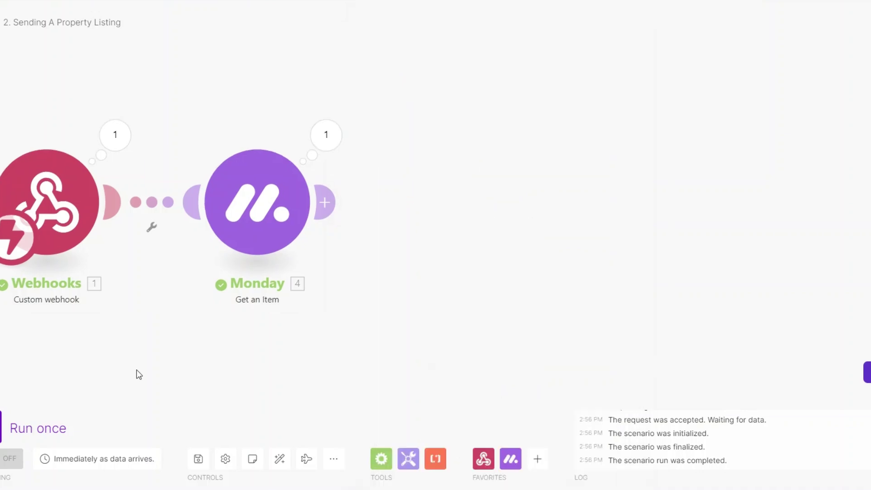
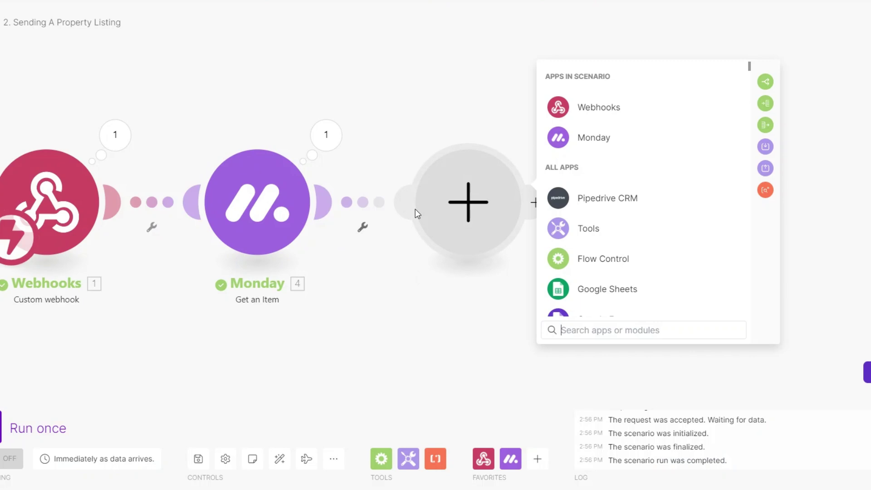
# - Add an Email > Send an Email module after the Monday Get an Item step
pyautogui.write('e')
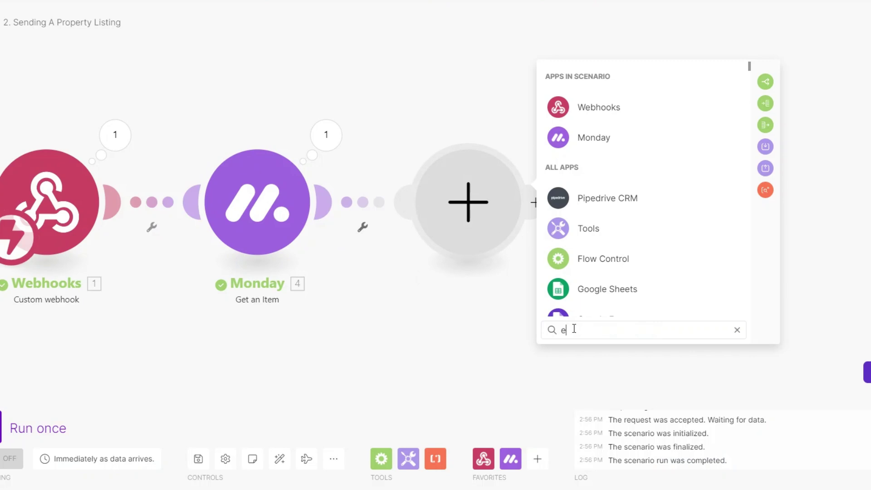
pyautogui.write('mail')
pyautogui.click(606, 83)
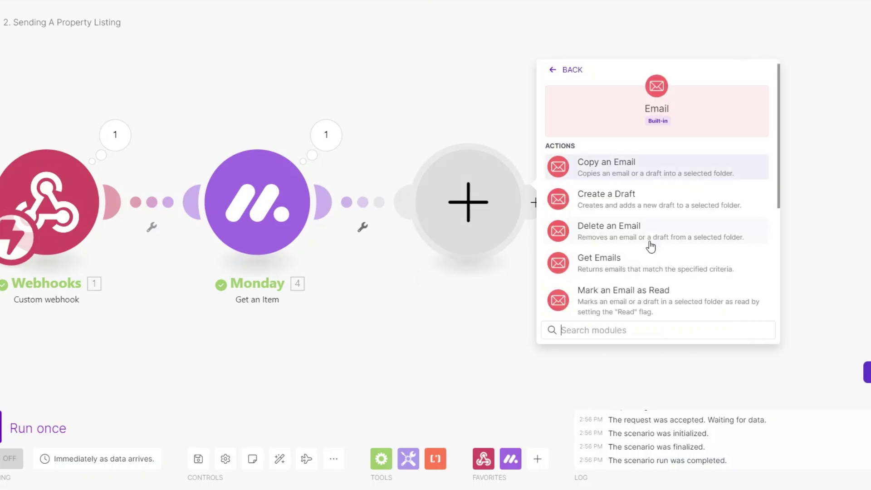
pyautogui.scroll(-3, 644, 281)
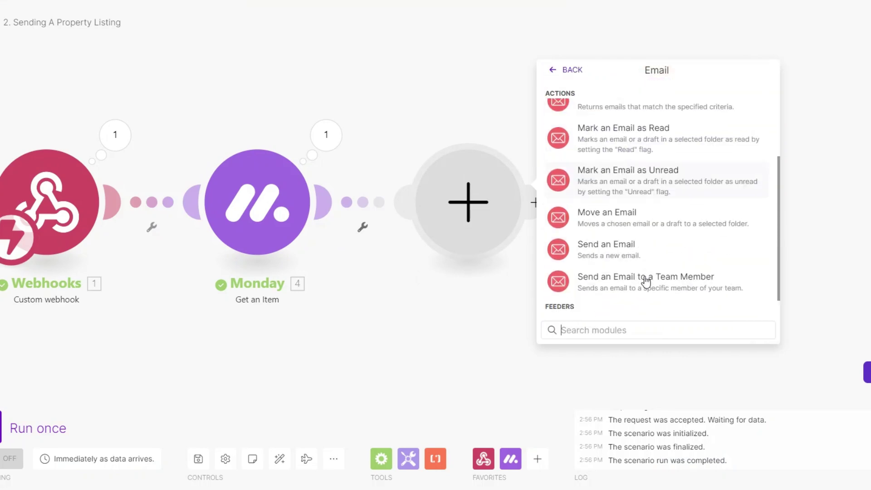
pyautogui.click(614, 246)
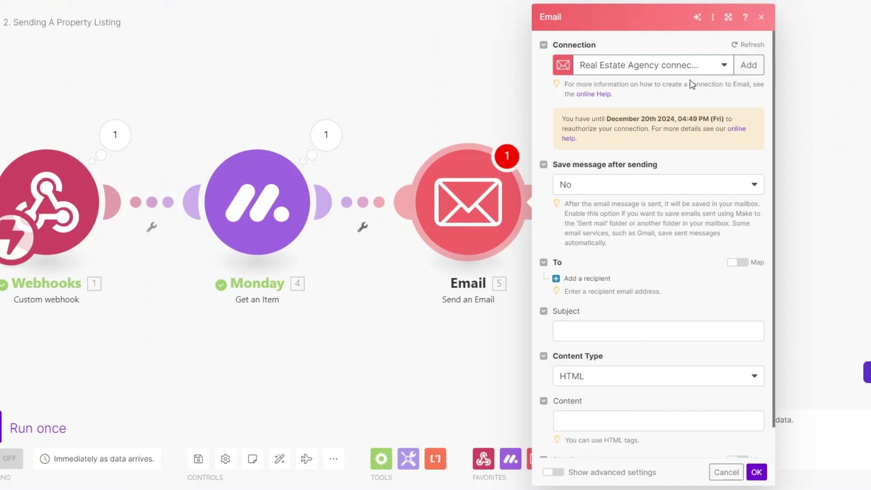
# - Map the item's Email column value into the first recipient's Email address
pyautogui.scroll(-1, 639, 262)
pyautogui.click(587, 246)
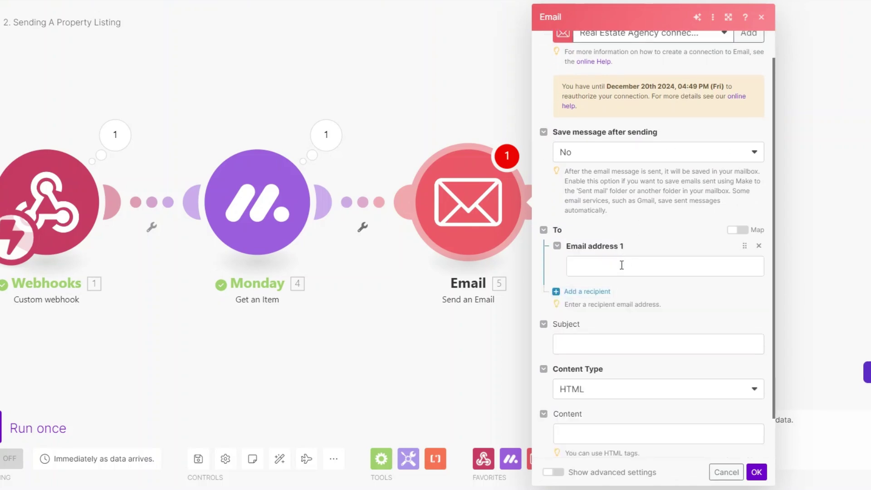
pyautogui.click(621, 263)
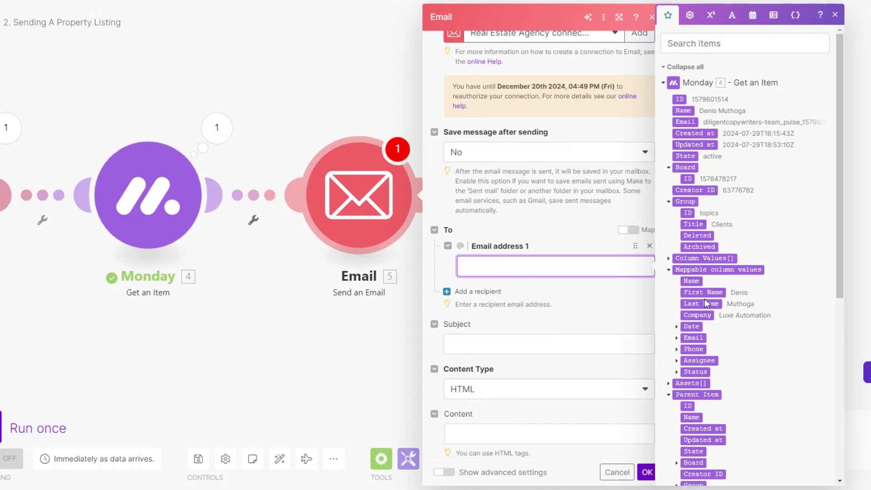
pyautogui.click(676, 338)
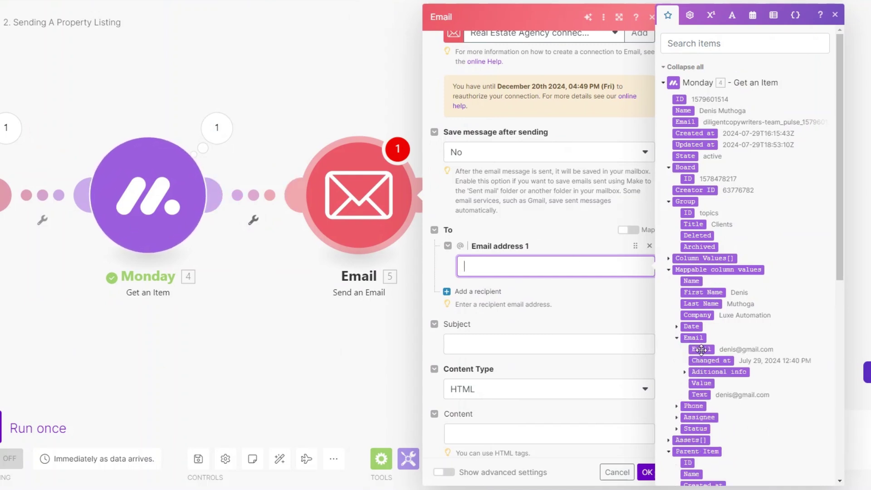
pyautogui.click(700, 349)
pyautogui.scroll(-1, 592, 299)
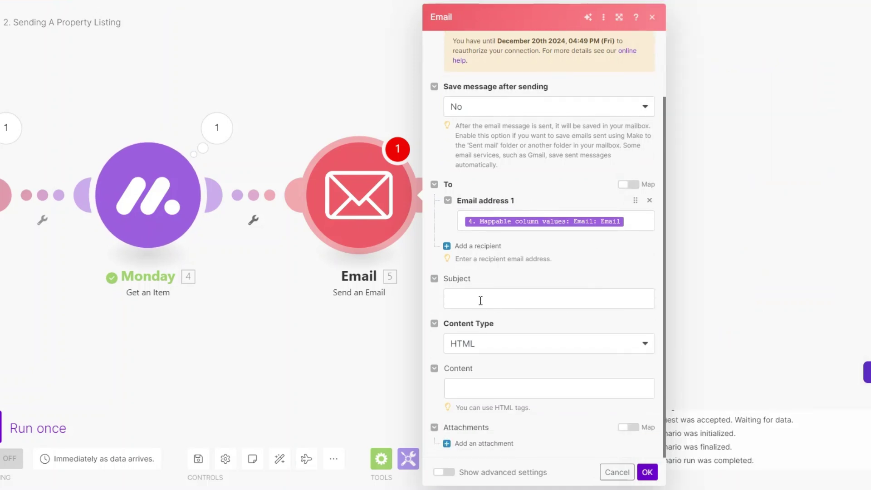
# - Set the subject to 'Stunning Property Listing Just for You!' and add a comma after the First Name greeting
pyautogui.click(472, 388)
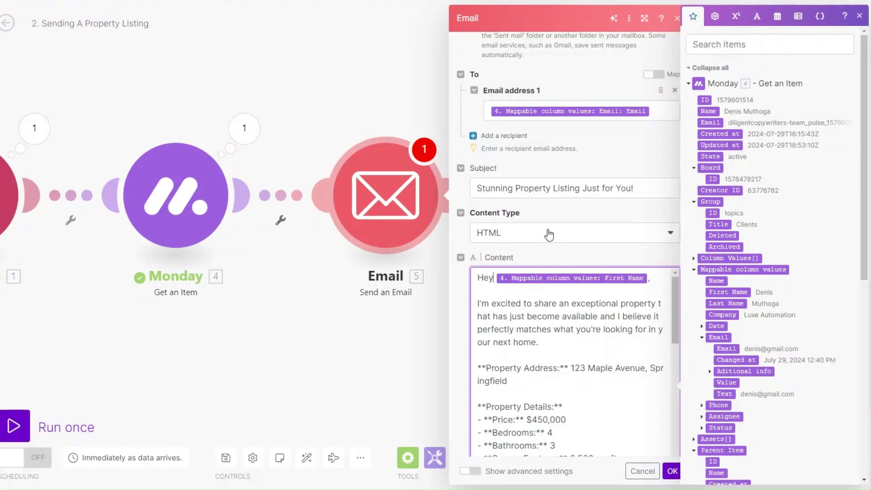
pyautogui.scroll(-3, 550, 317)
pyautogui.scroll(3, 550, 317)
pyautogui.click(652, 187)
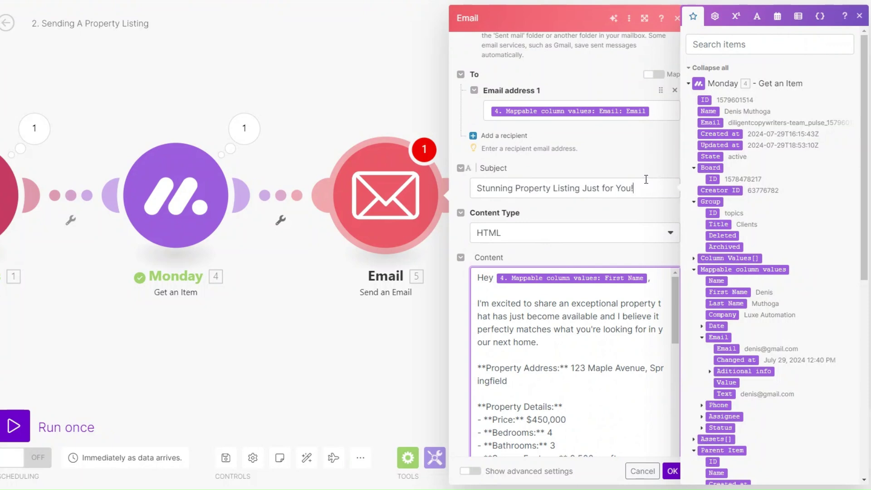
pyautogui.click(558, 258)
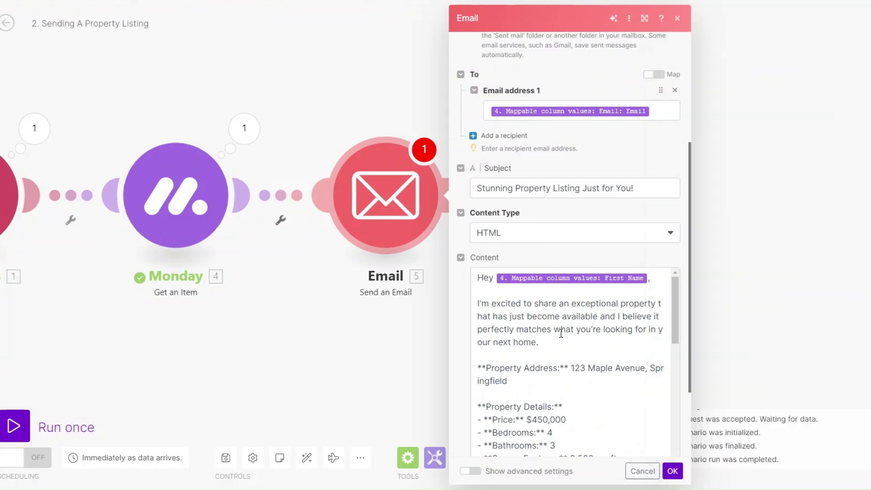
pyautogui.click(649, 278)
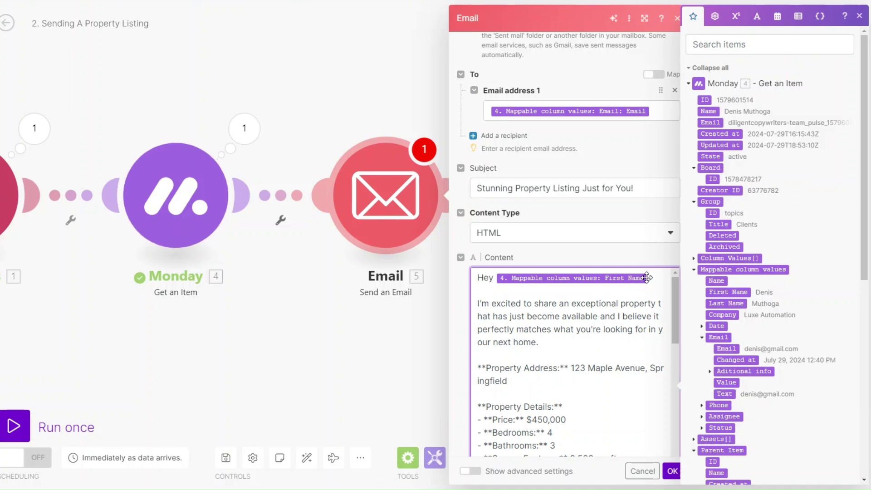
pyautogui.write(',')
# - Review the property listing body down to its closing contact paragraph
pyautogui.scroll(-1, 590, 324)
pyautogui.scroll(-1, 570, 325)
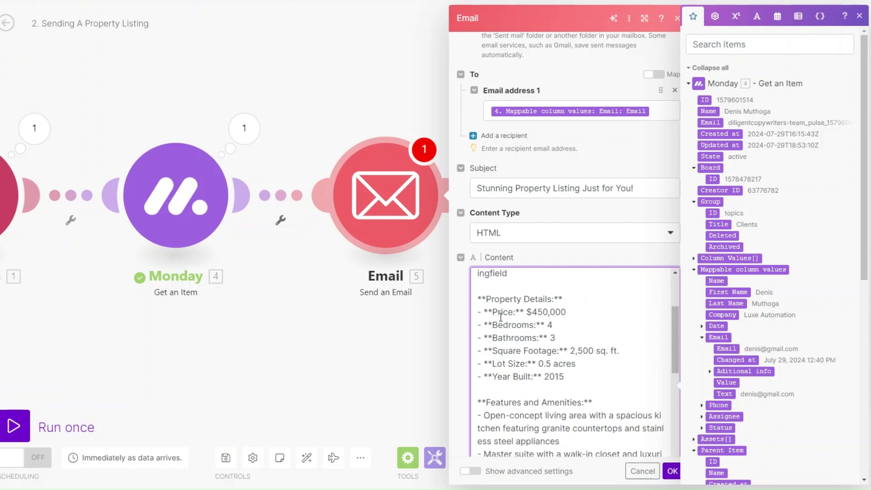
pyautogui.scroll(-2, 598, 337)
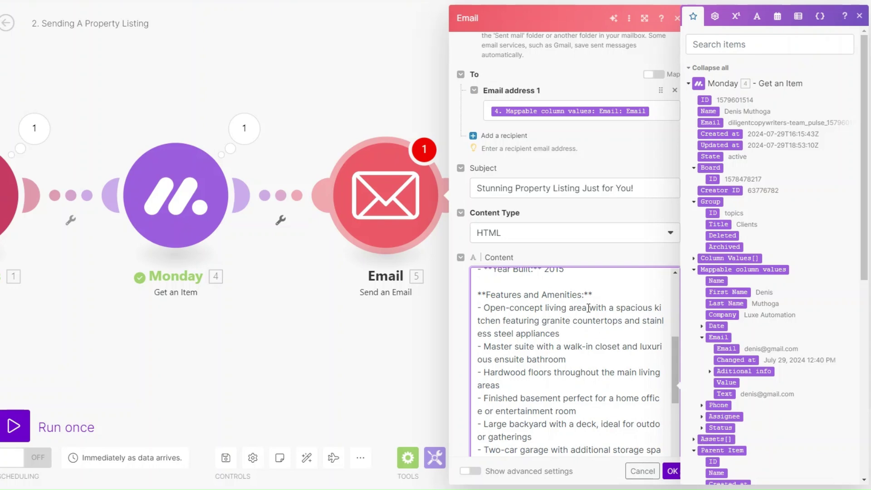
pyautogui.scroll(-4, 589, 307)
pyautogui.scroll(-1, 553, 322)
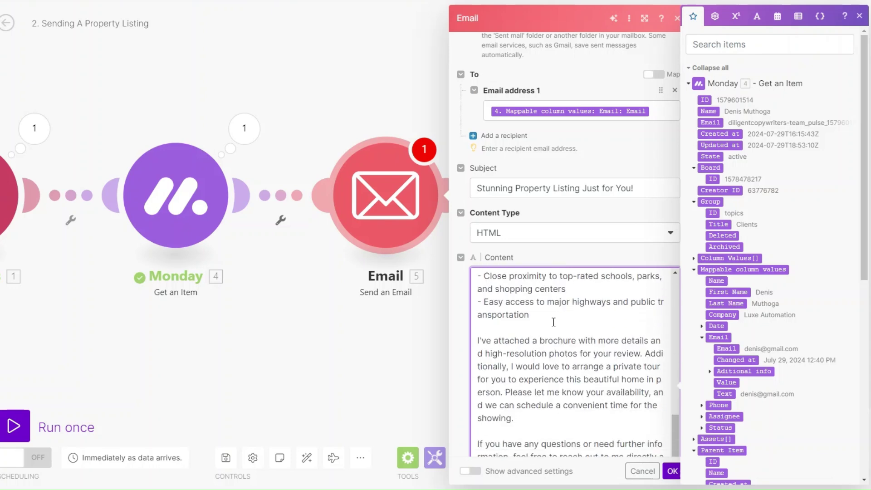
pyautogui.scroll(-1, 553, 322)
pyautogui.scroll(1, 553, 322)
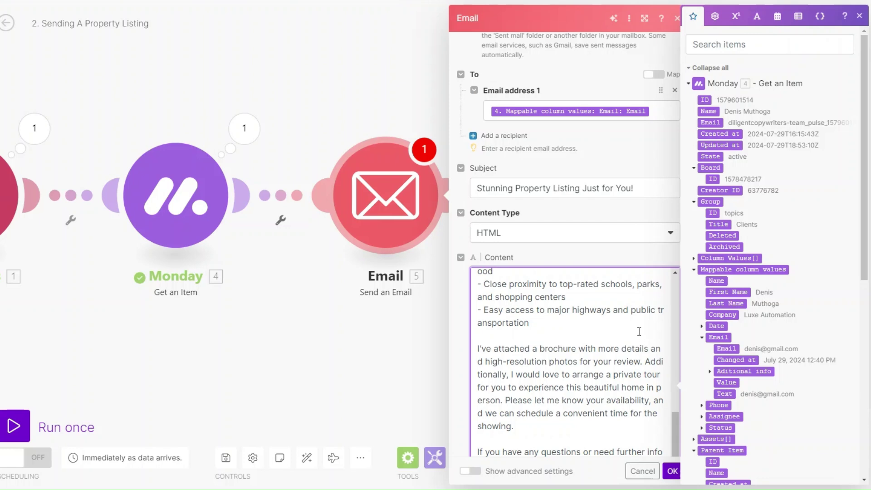
pyautogui.scroll(-2, 607, 358)
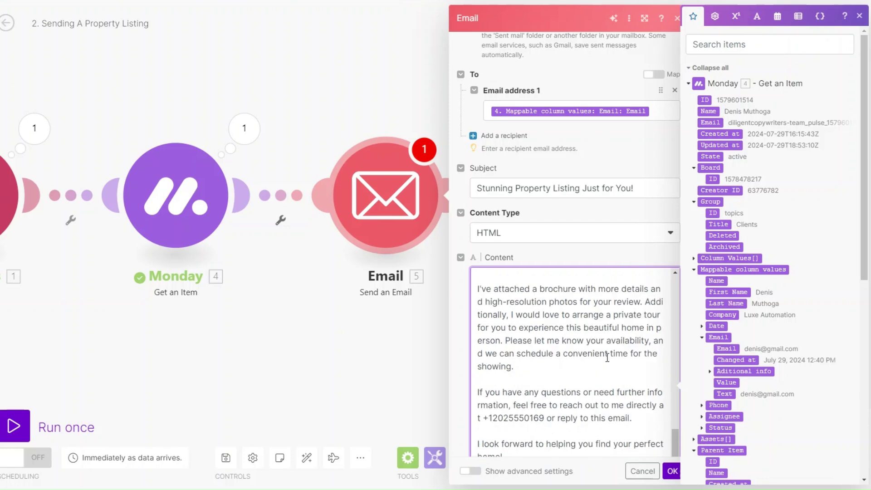
pyautogui.scroll(-2, 607, 357)
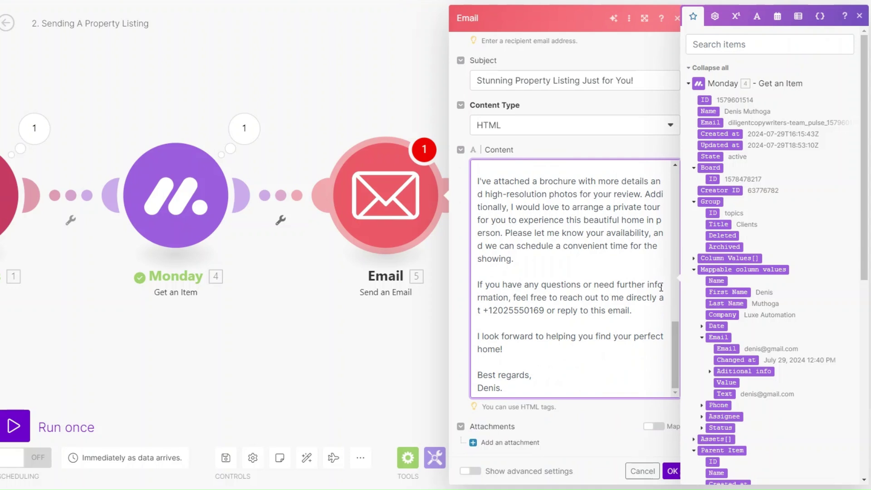
pyautogui.moveTo(483, 310); pyautogui.dragTo(650, 312)
pyautogui.click(555, 358)
pyautogui.scroll(8, 556, 357)
pyautogui.scroll(2, 543, 283)
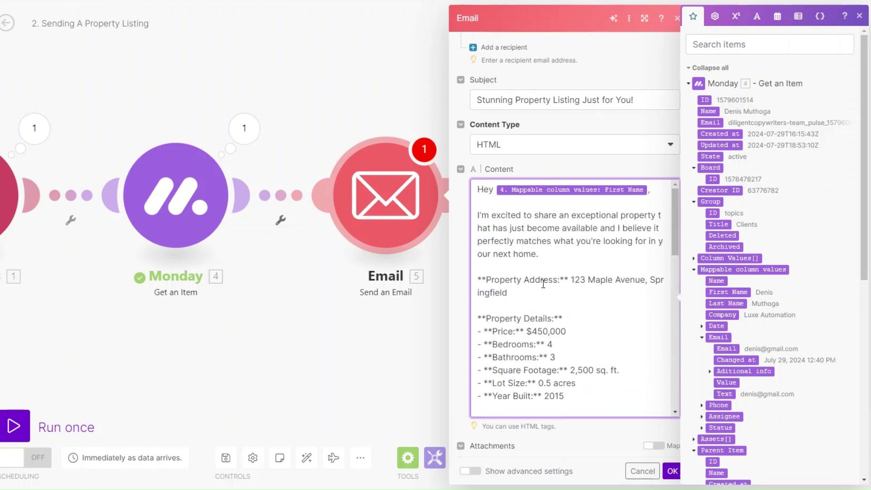
pyautogui.scroll(3, 542, 283)
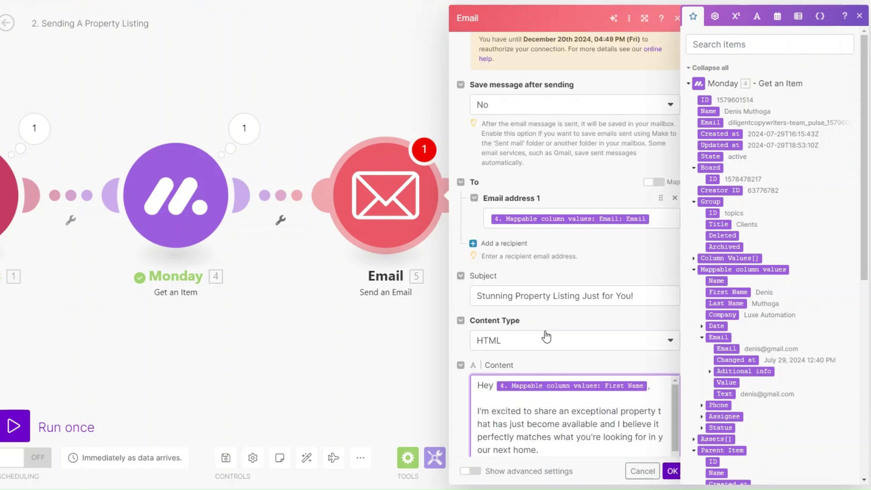
pyautogui.scroll(-5, 546, 336)
pyautogui.rightClick(386, 205)
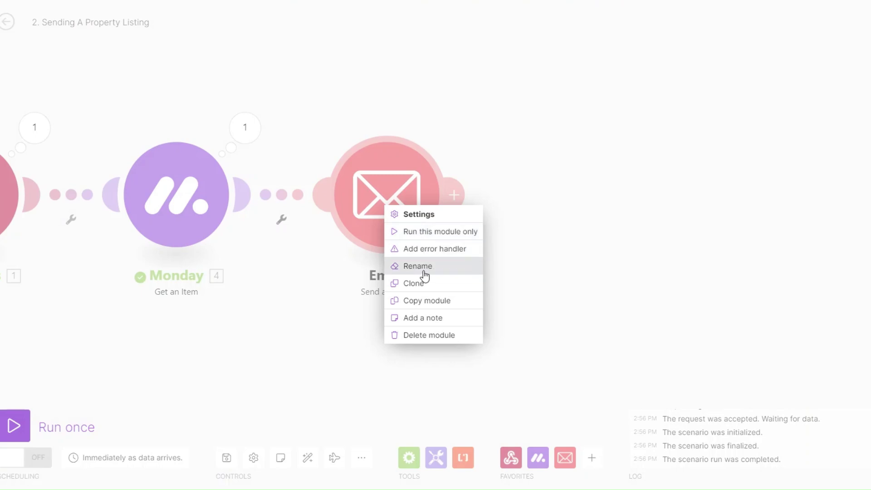
# - Rename the email module to 'Send Property Listing'
pyautogui.click(423, 268)
pyautogui.write('Send Property Listings')
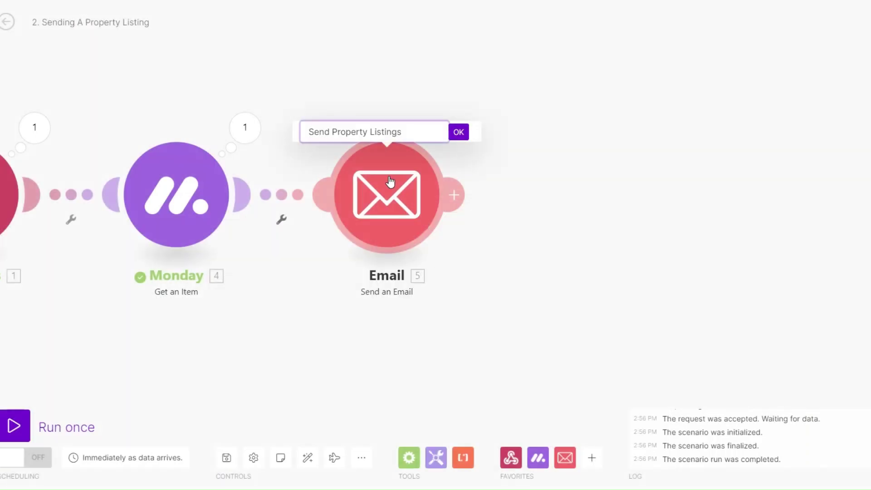
pyautogui.press('BackSpace')
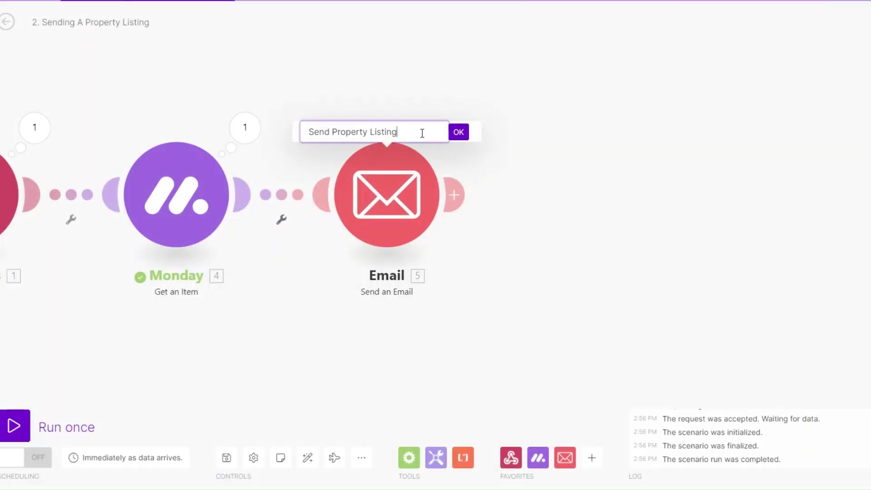
pyautogui.click(458, 132)
# - Save the scenario
pyautogui.moveTo(223, 305); pyautogui.dragTo(311, 315)
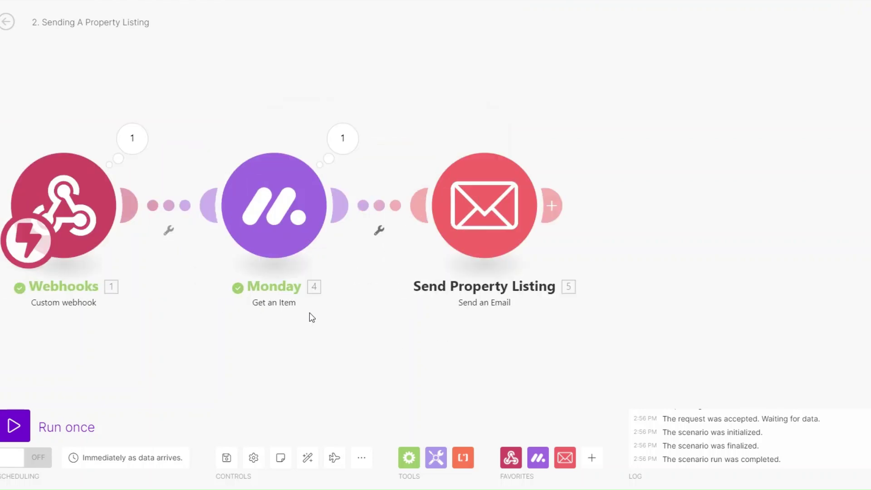
pyautogui.click(227, 458)
pyautogui.scroll(-2, 376, 329)
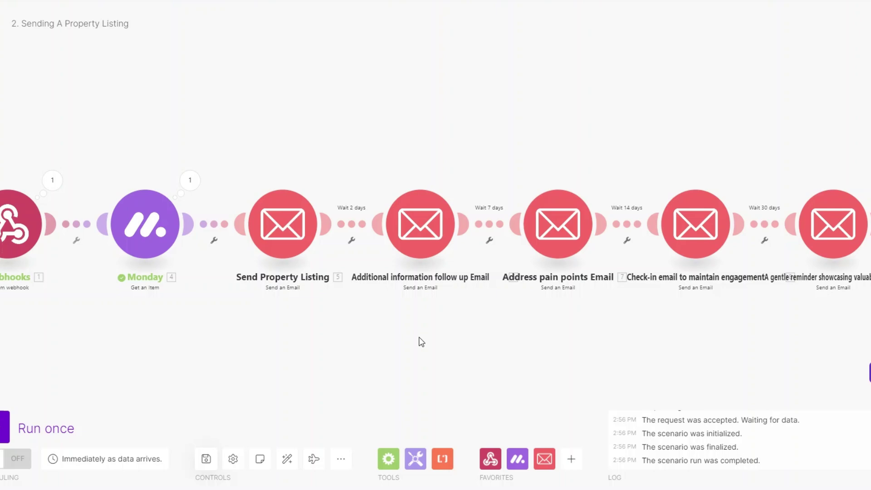
# - Review the Send Property Listing email, then open the Additional information follow up email's settings
pyautogui.click(283, 224)
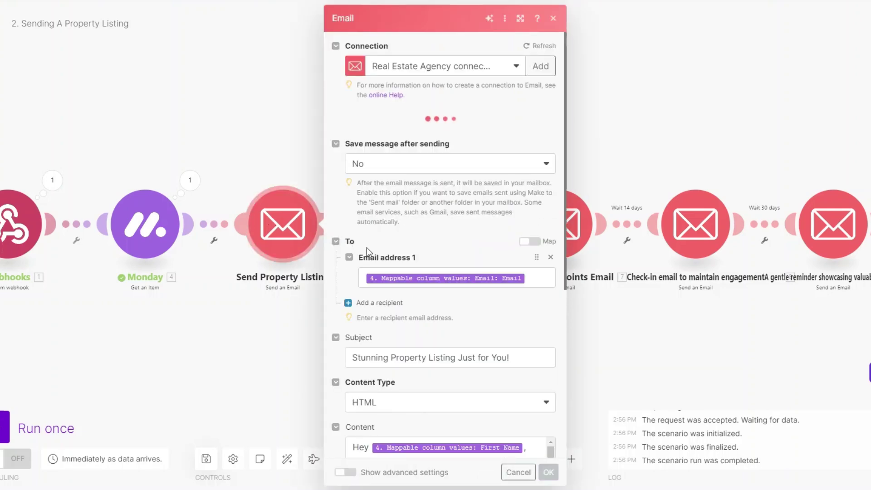
pyautogui.scroll(-5, 384, 313)
pyautogui.scroll(-6, 397, 278)
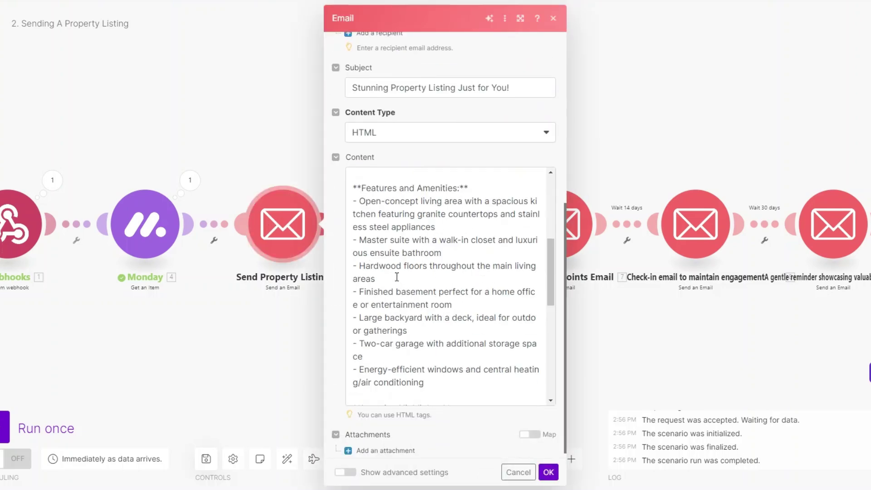
pyautogui.scroll(-5, 397, 277)
pyautogui.scroll(6, 397, 277)
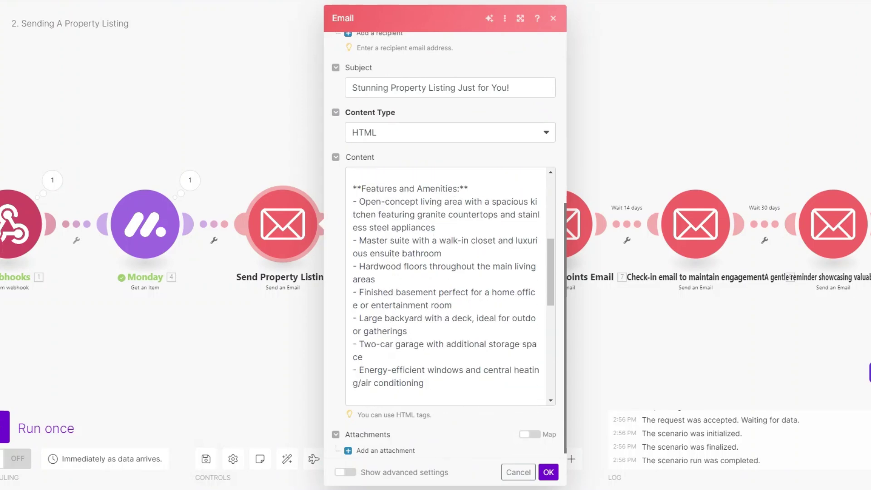
pyautogui.click(548, 472)
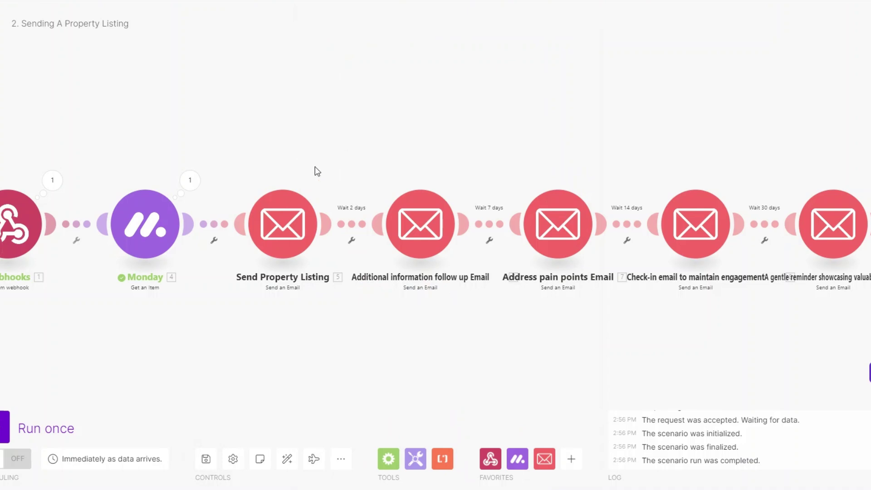
pyautogui.click(420, 227)
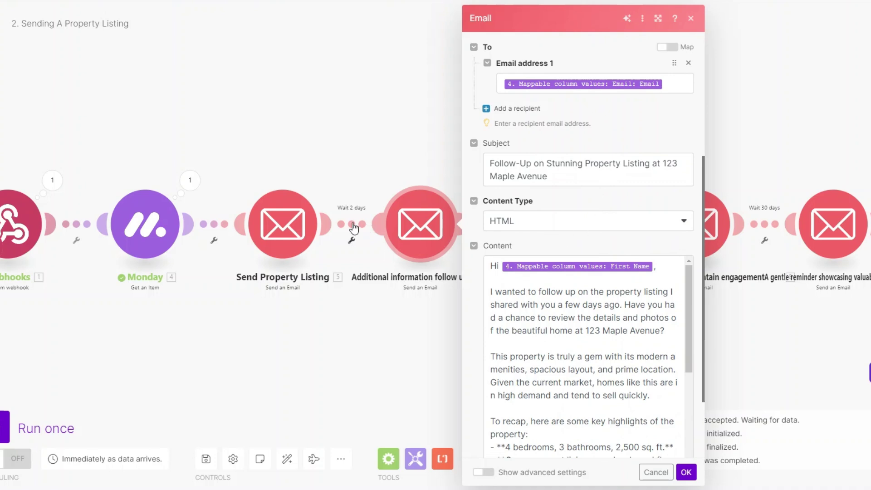
# - Review the 123 Maple Avenue follow-up email's subject and body, then close its settings with OK
pyautogui.click(561, 176)
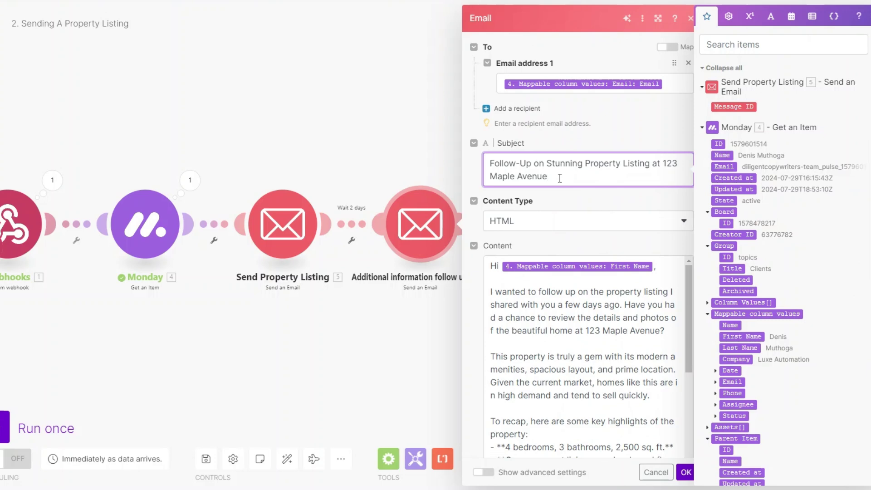
pyautogui.scroll(3, 576, 272)
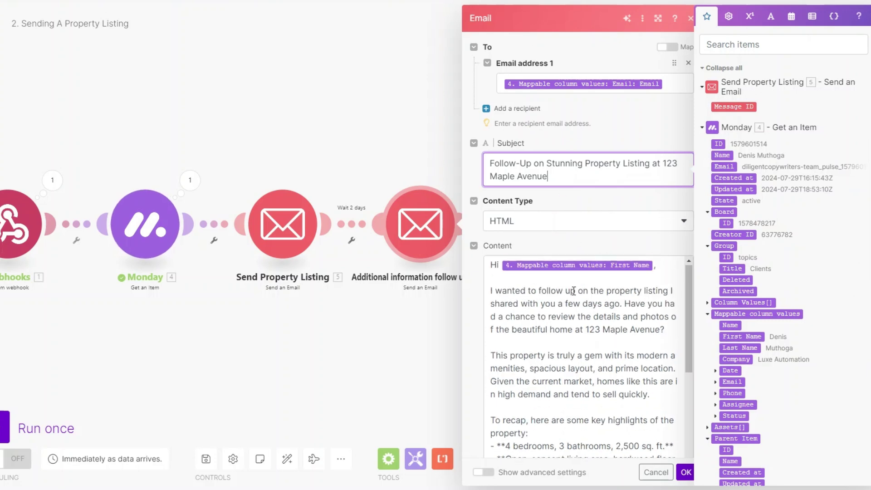
pyautogui.scroll(-2, 579, 194)
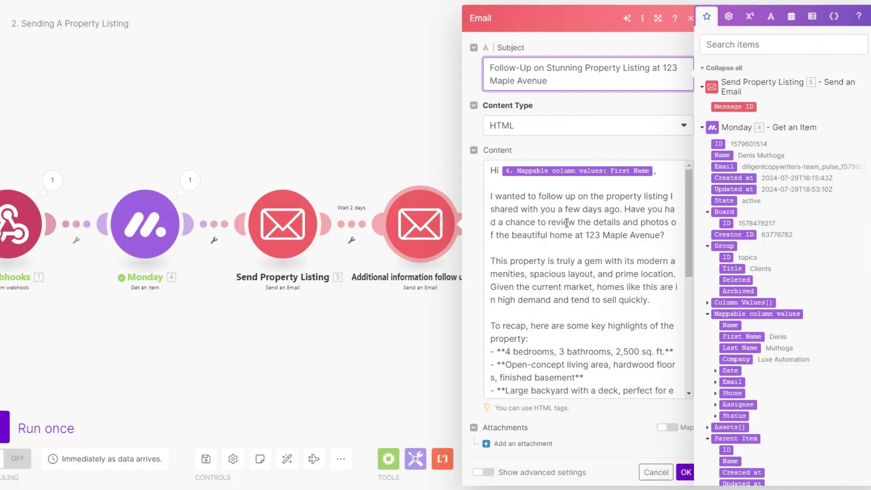
pyautogui.scroll(-2, 561, 261)
pyautogui.scroll(1, 559, 261)
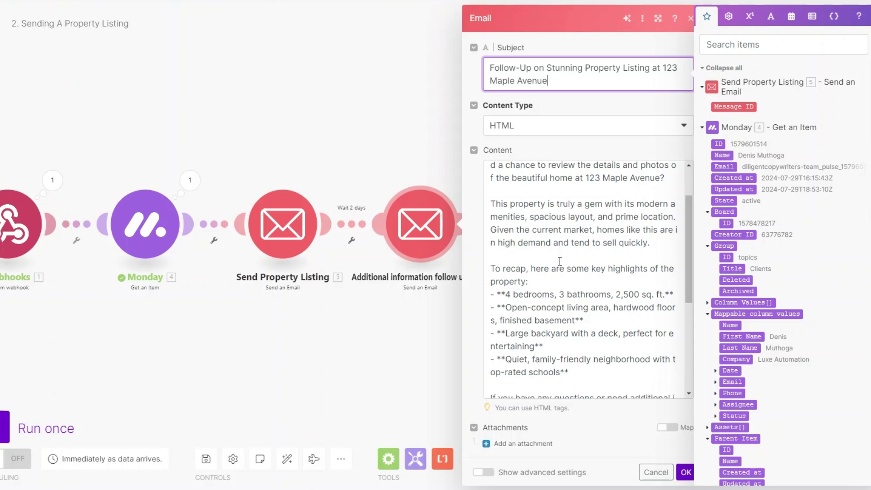
pyautogui.scroll(-2, 560, 261)
pyautogui.tripleClick(501, 220)
pyautogui.click(501, 219)
pyautogui.scroll(-5, 500, 213)
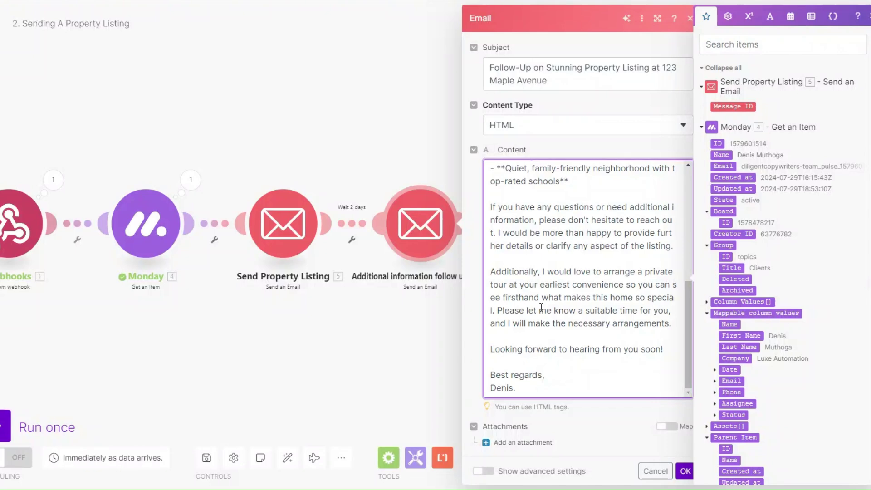
pyautogui.click(685, 471)
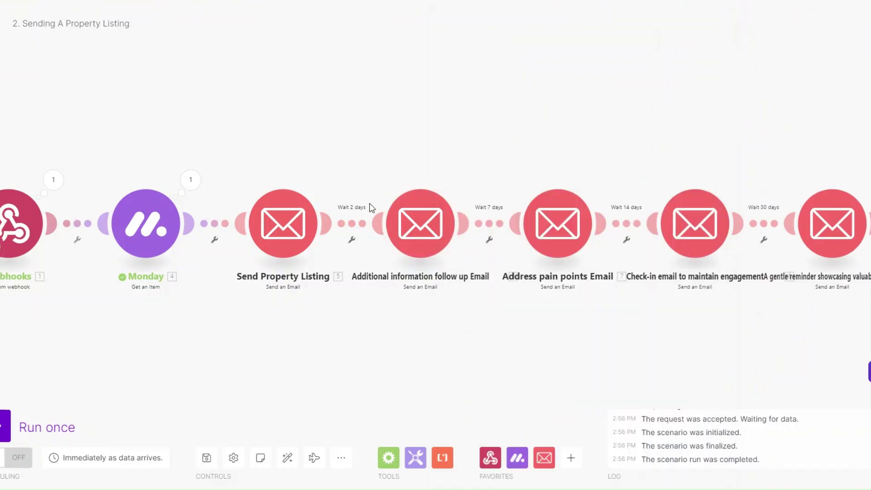
pyautogui.moveTo(453, 337); pyautogui.dragTo(432, 337)
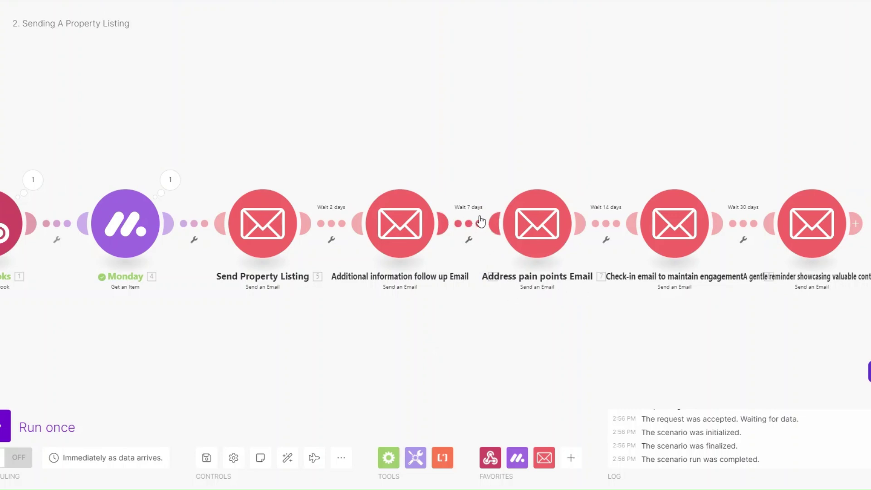
pyautogui.click(536, 230)
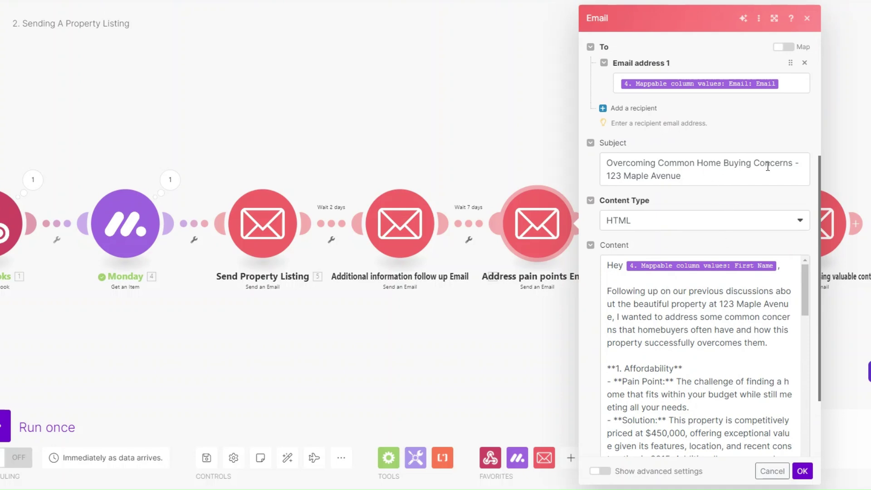
pyautogui.moveTo(701, 178); pyautogui.dragTo(603, 178)
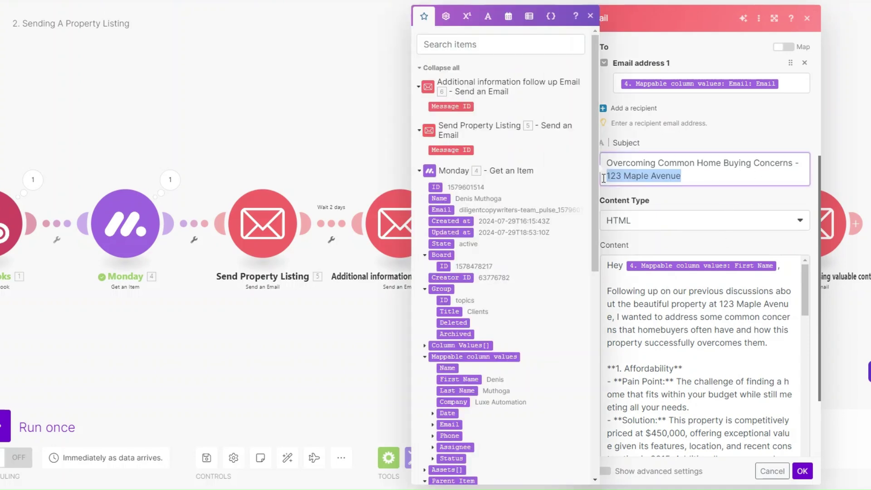
pyautogui.click(719, 177)
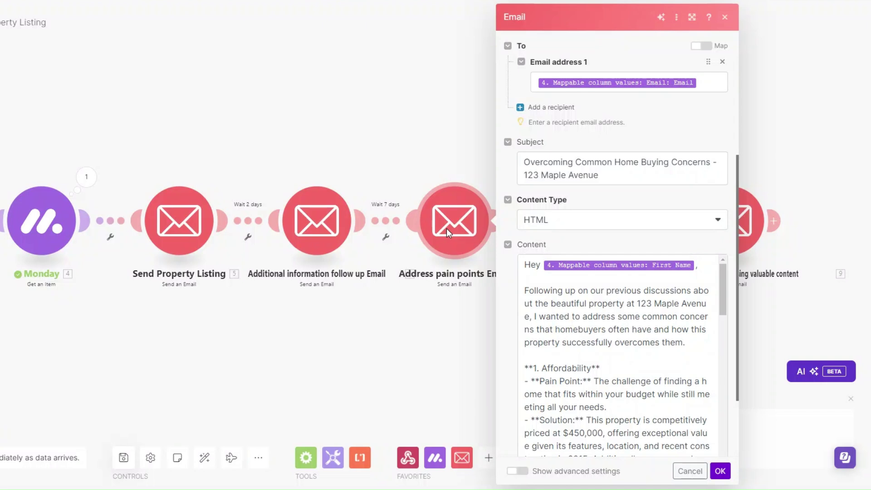
pyautogui.scroll(-2, 582, 307)
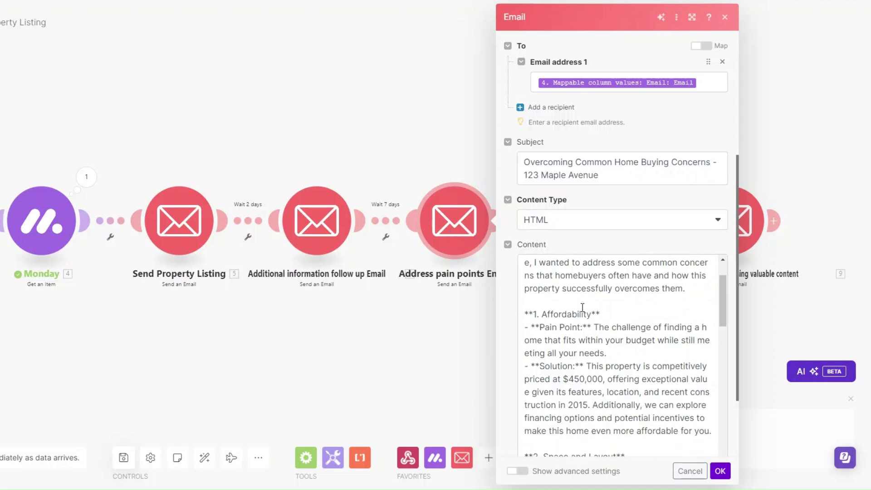
pyautogui.scroll(-2, 582, 307)
pyautogui.scroll(2, 583, 307)
pyautogui.scroll(-2, 612, 267)
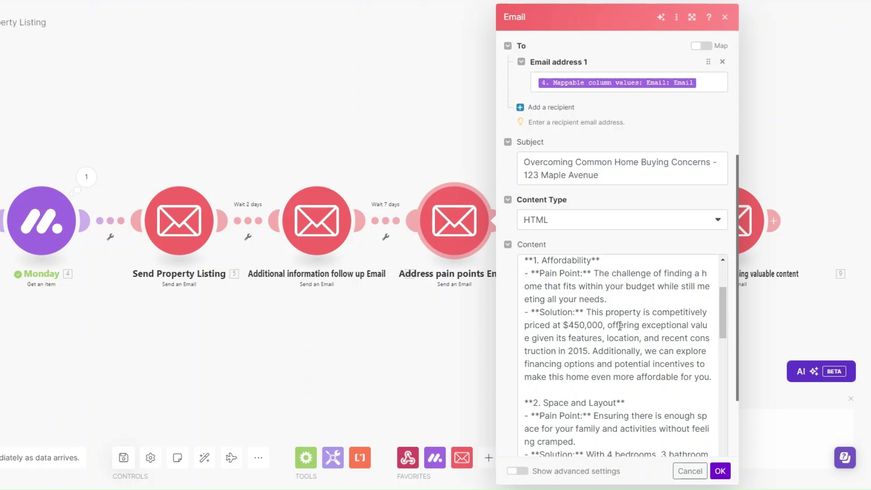
pyautogui.scroll(-3, 619, 325)
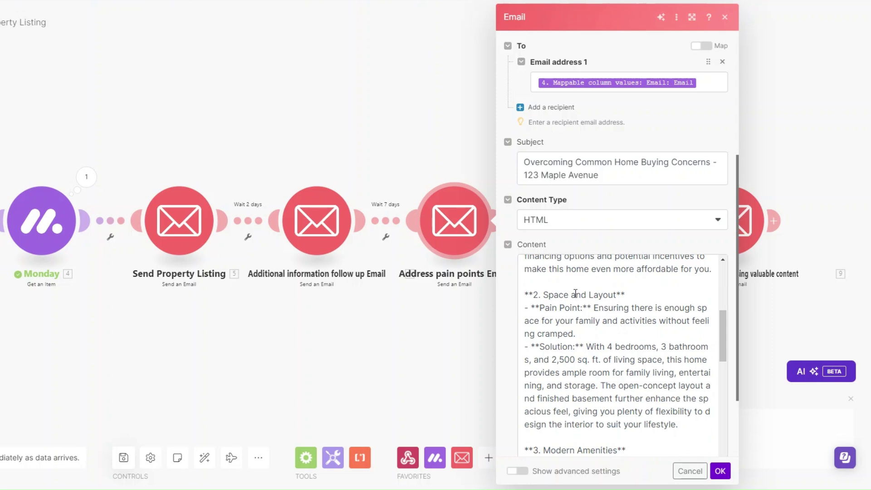
pyautogui.moveTo(525, 296); pyautogui.dragTo(628, 295)
pyautogui.click(625, 295)
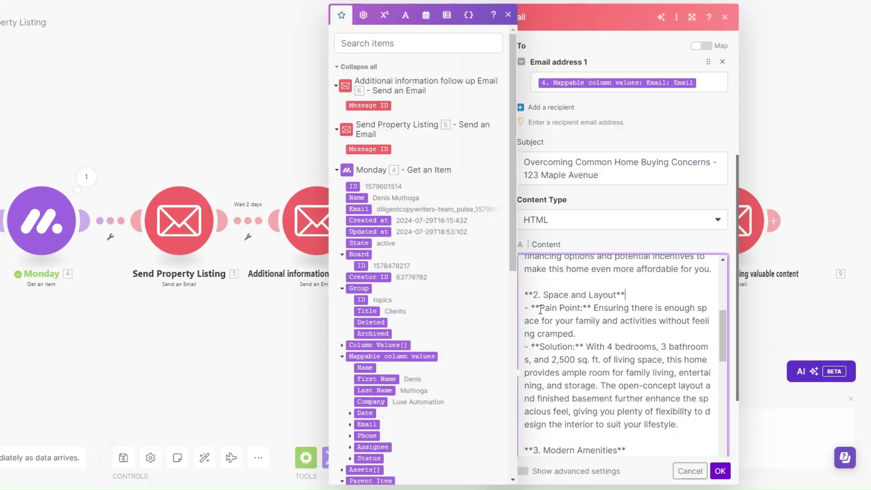
pyautogui.moveTo(544, 295); pyautogui.dragTo(616, 294)
pyautogui.scroll(-5, 634, 340)
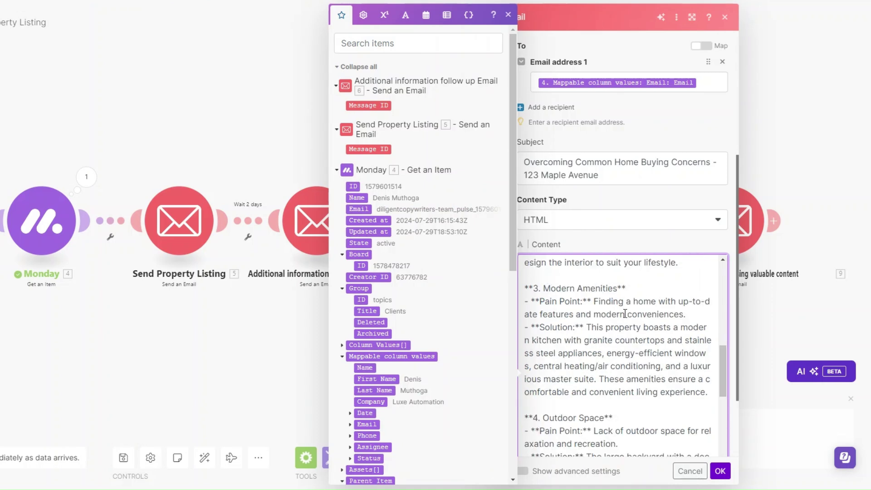
pyautogui.scroll(-3, 621, 327)
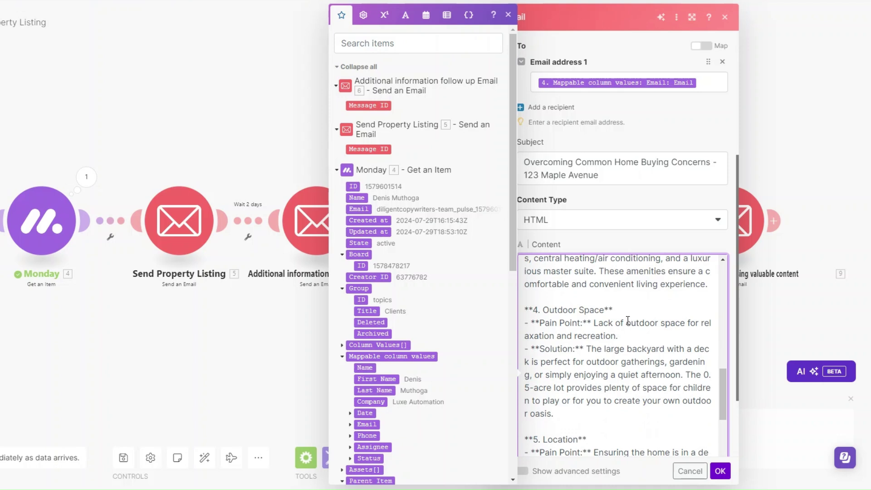
pyautogui.scroll(-3, 628, 317)
pyautogui.scroll(-2, 608, 323)
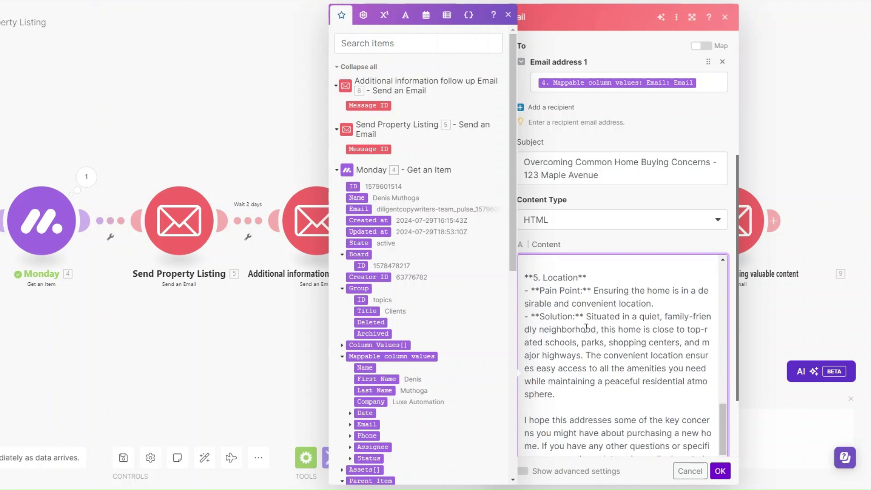
pyautogui.scroll(-4, 603, 324)
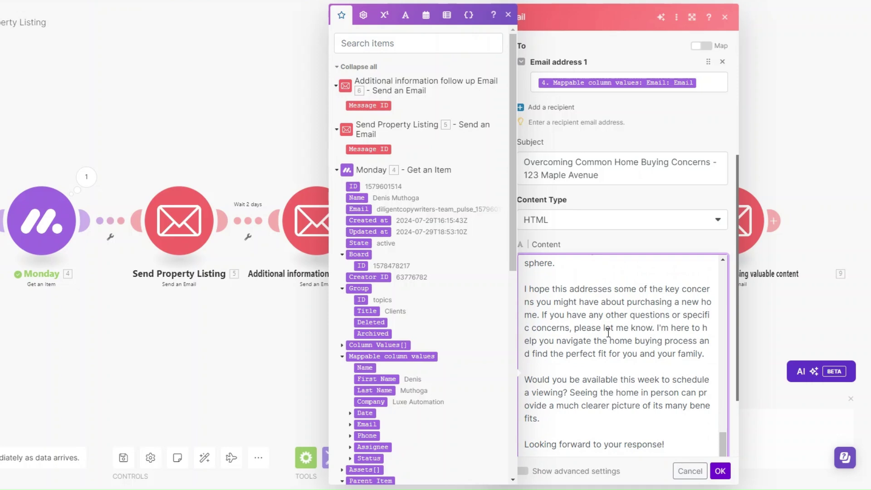
pyautogui.scroll(-2, 608, 333)
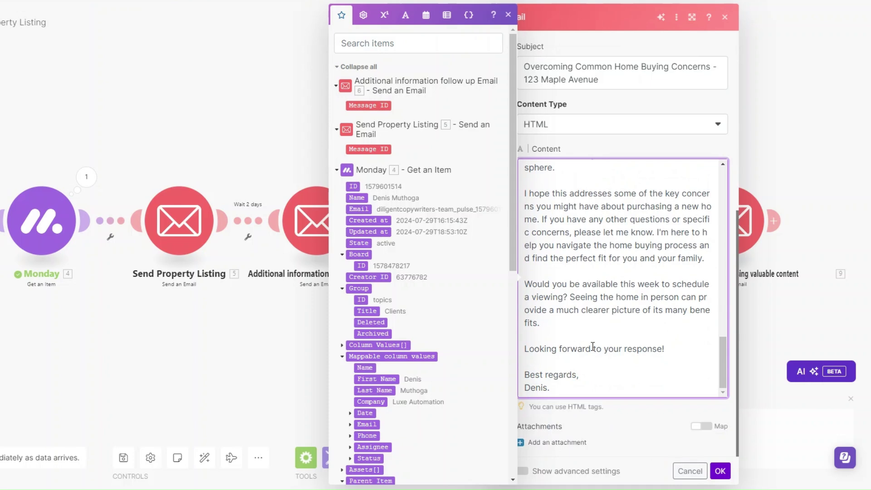
pyautogui.click(720, 470)
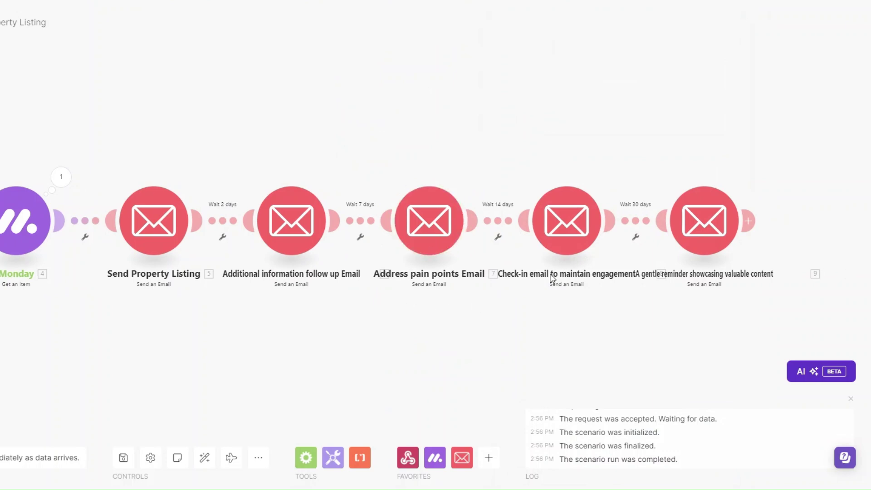
pyautogui.click(568, 222)
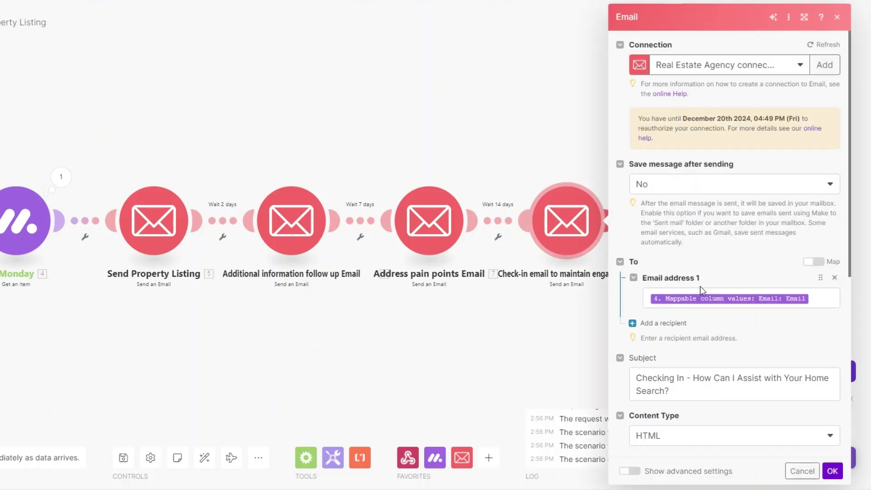
pyautogui.scroll(-5, 700, 286)
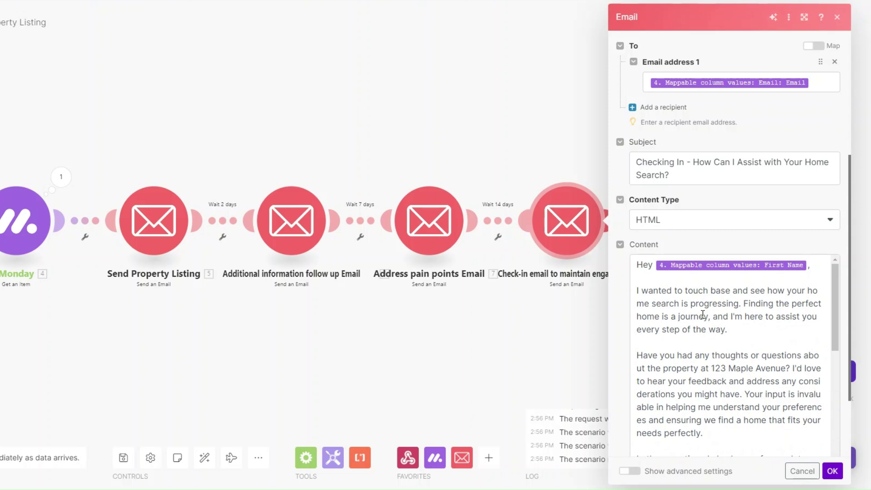
pyautogui.scroll(-1, 698, 317)
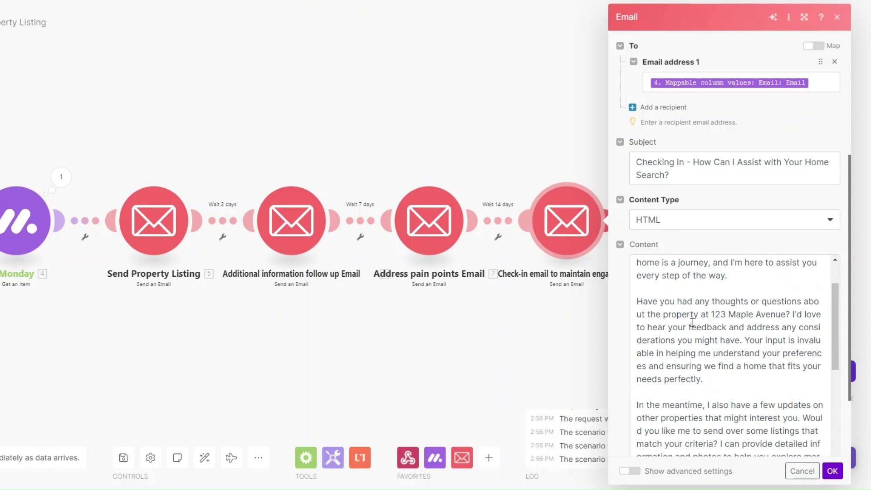
pyautogui.scroll(-5, 691, 322)
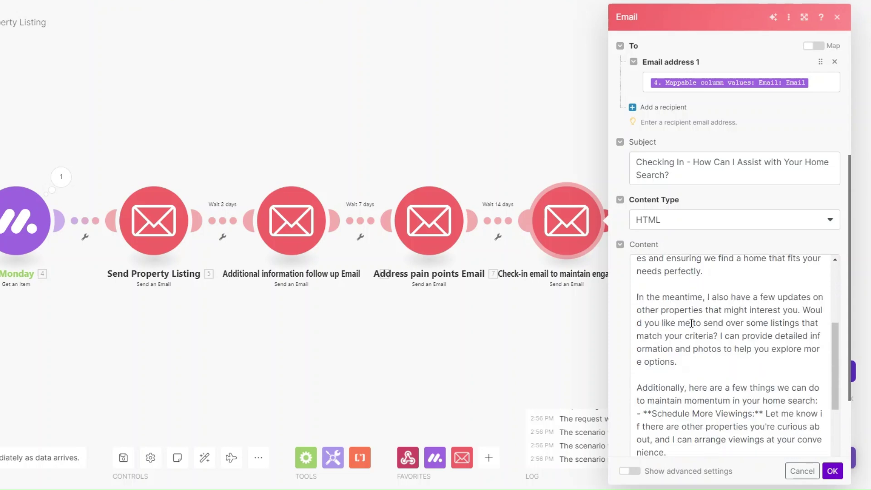
pyautogui.scroll(3, 691, 323)
pyautogui.scroll(-3, 691, 323)
pyautogui.scroll(2, 691, 323)
pyautogui.scroll(-5, 691, 322)
pyautogui.click(832, 470)
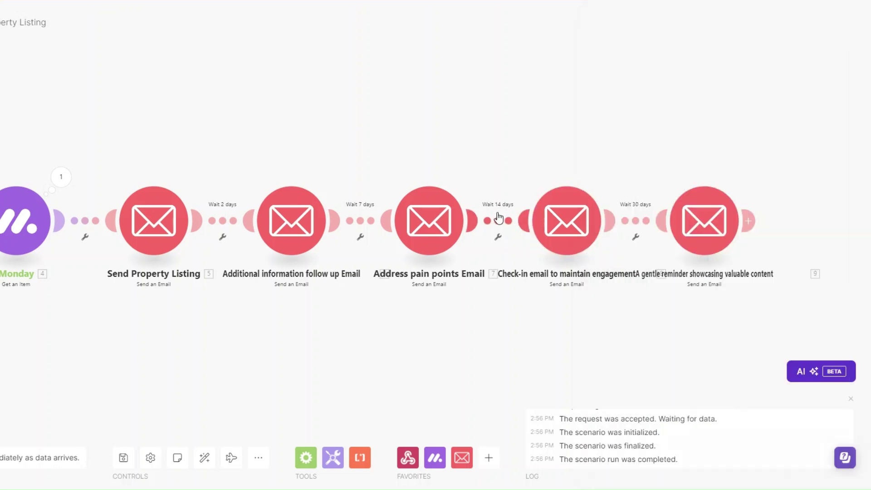
# - Open the 'A gentle reminder showcasing valuable content' email and inspect its body heading
pyautogui.click(709, 222)
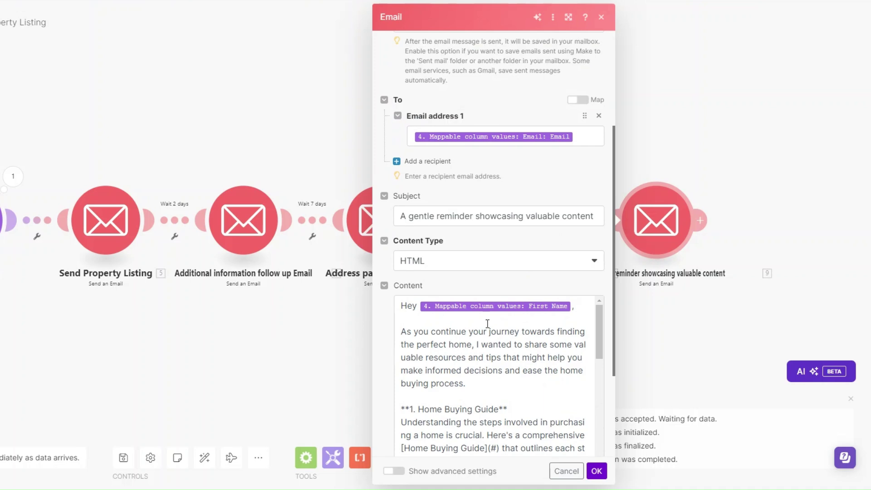
pyautogui.scroll(-1, 529, 323)
pyautogui.scroll(1, 528, 326)
pyautogui.scroll(-2, 466, 389)
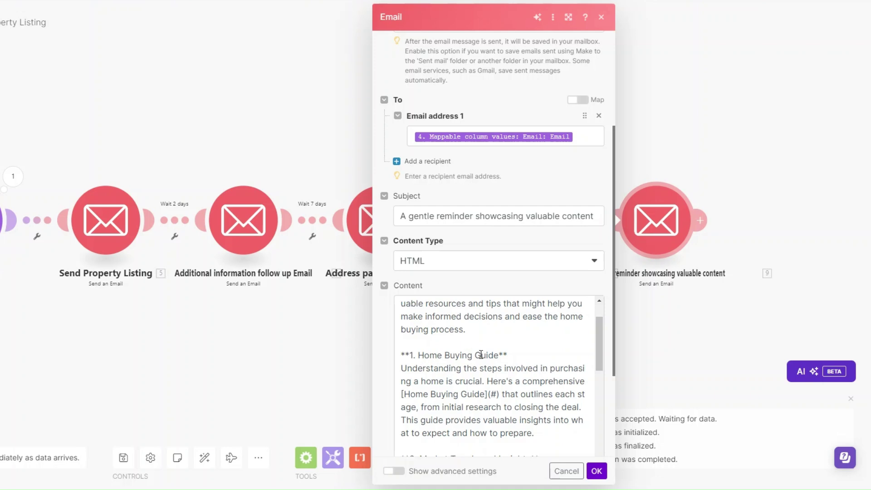
pyautogui.moveTo(424, 355); pyautogui.dragTo(494, 356)
pyautogui.click(500, 365)
# - Review the rest of the reminder email, close it, and save the scenario
pyautogui.scroll(-2, 501, 364)
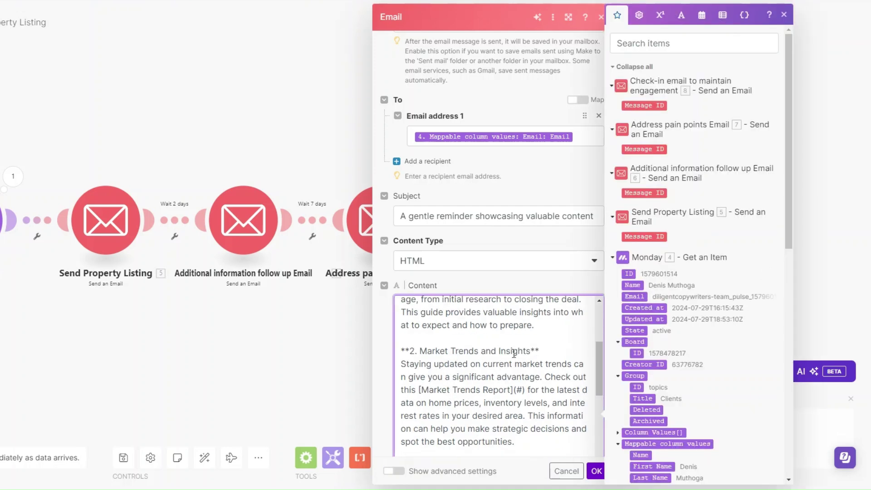
pyautogui.scroll(-1, 514, 353)
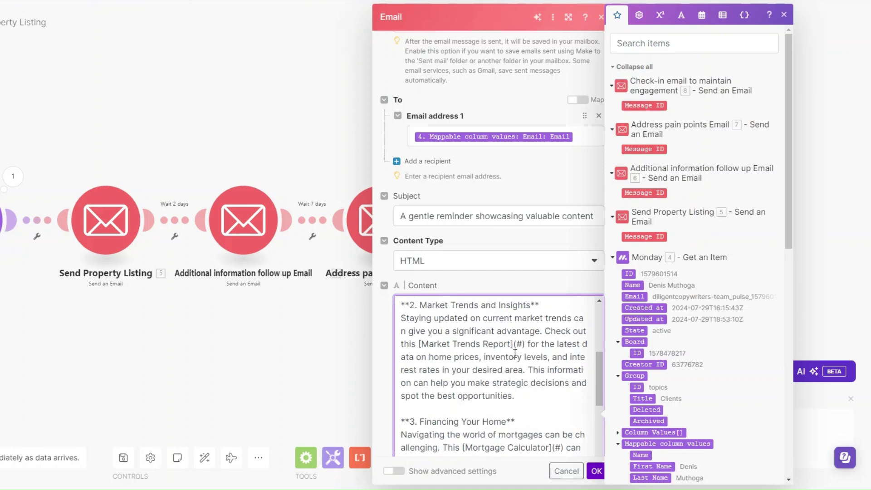
pyautogui.scroll(-1, 472, 377)
pyautogui.scroll(-3, 494, 360)
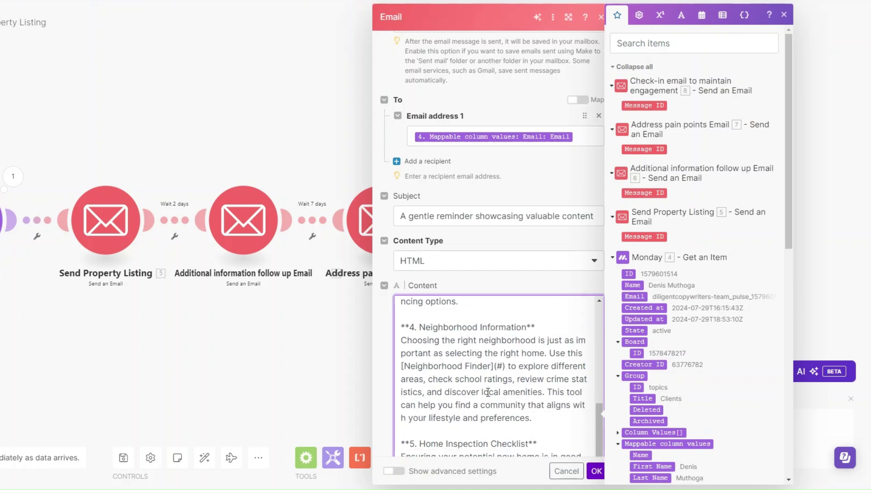
pyautogui.scroll(-2, 515, 367)
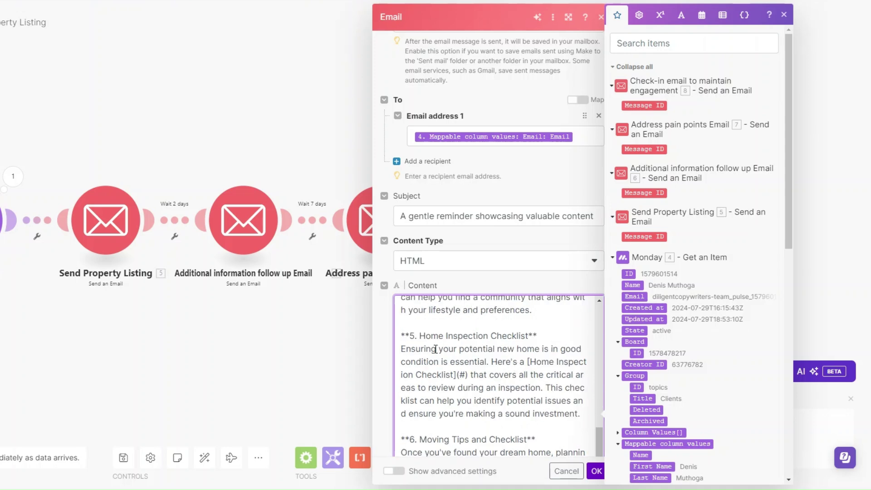
pyautogui.scroll(-1, 453, 350)
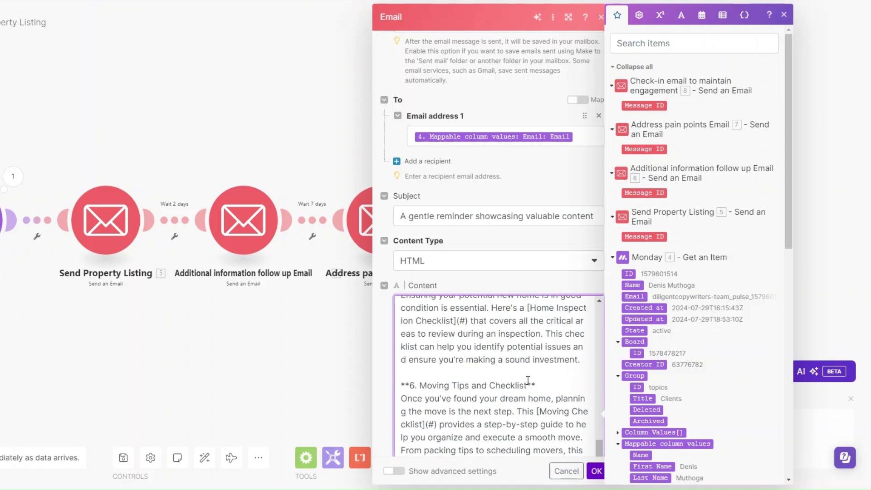
pyautogui.scroll(-2, 528, 381)
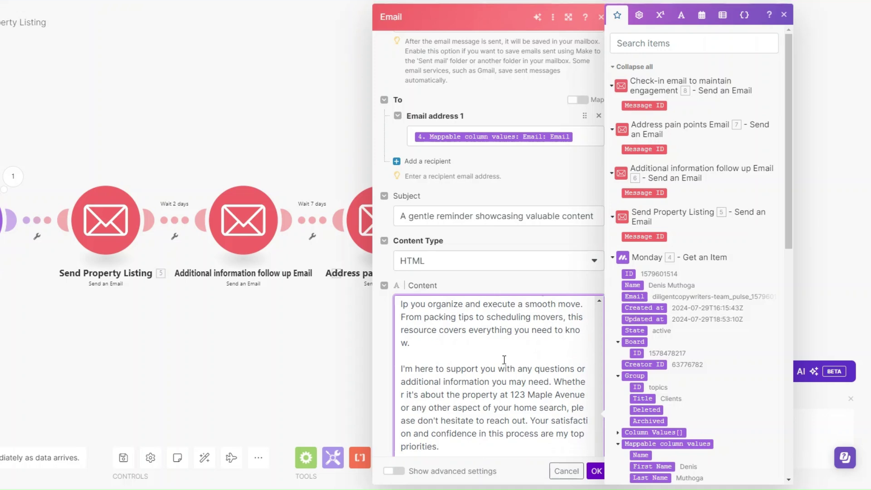
pyautogui.scroll(-2, 504, 360)
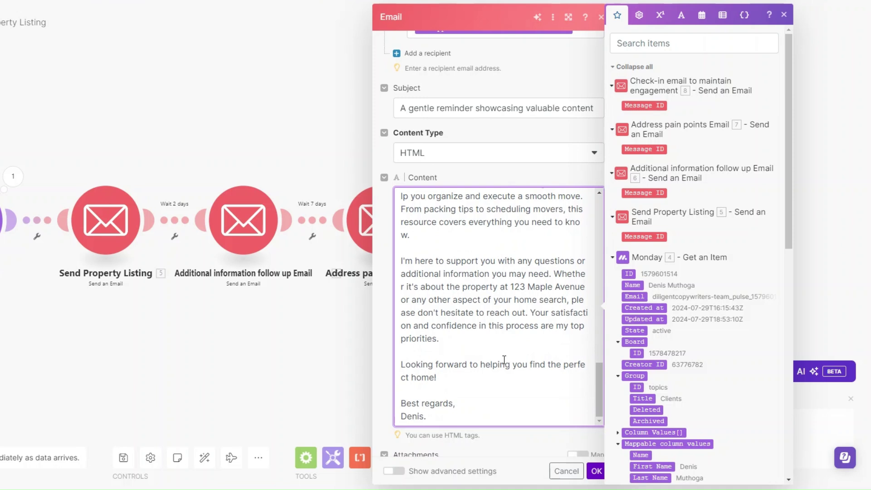
pyautogui.click(595, 471)
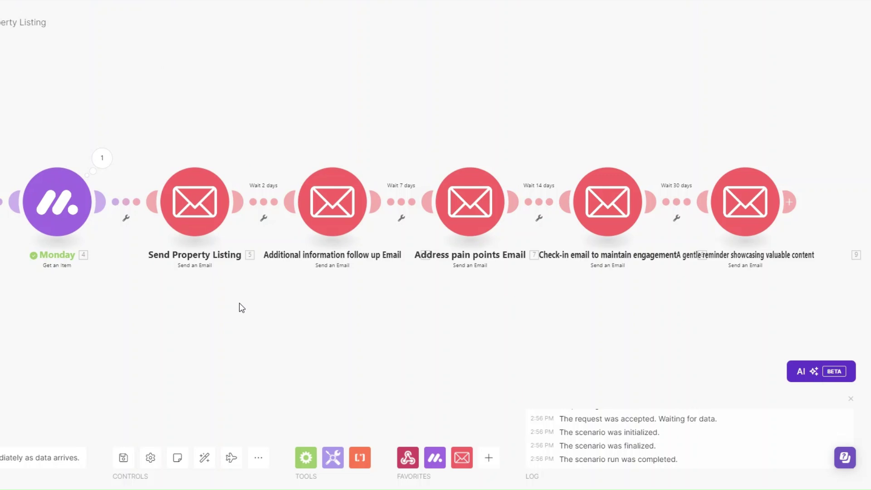
pyautogui.click(123, 458)
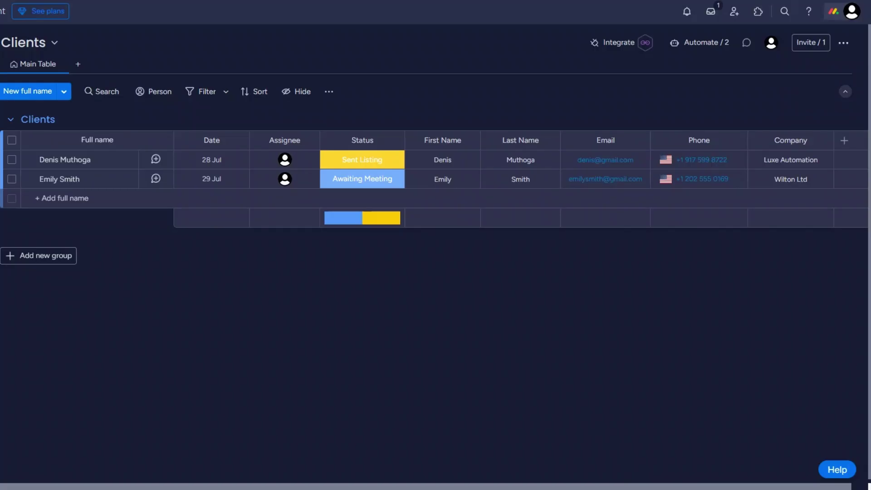
pyautogui.click(350, 189)
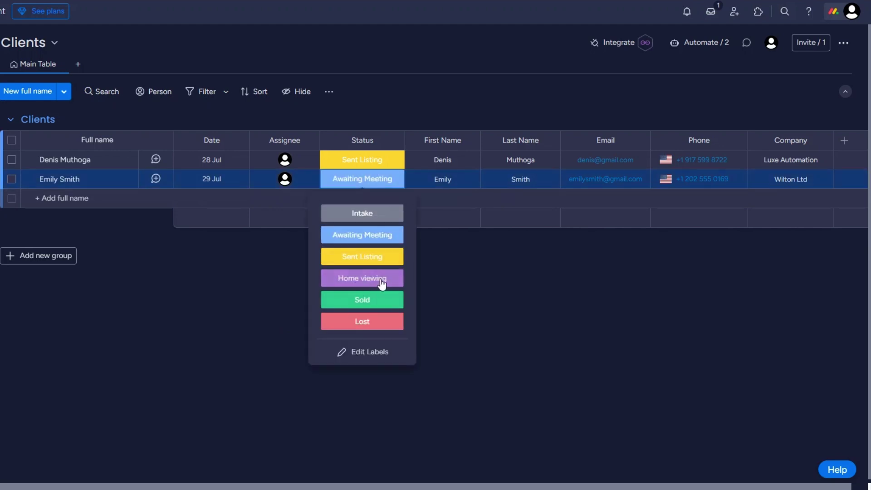
pyautogui.click(277, 303)
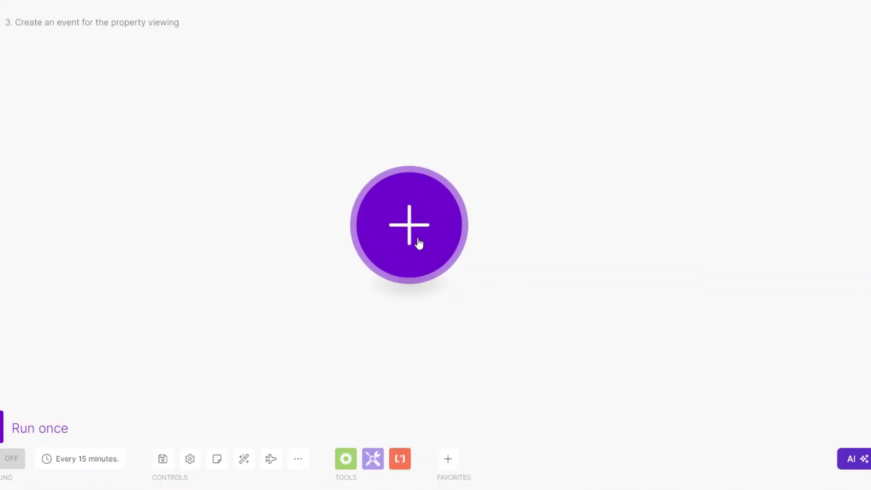
# - Start the scenario with a Webhooks > Custom webhook trigger on a new hook 'An event for home viewing'
pyautogui.click(416, 241)
pyautogui.write('web')
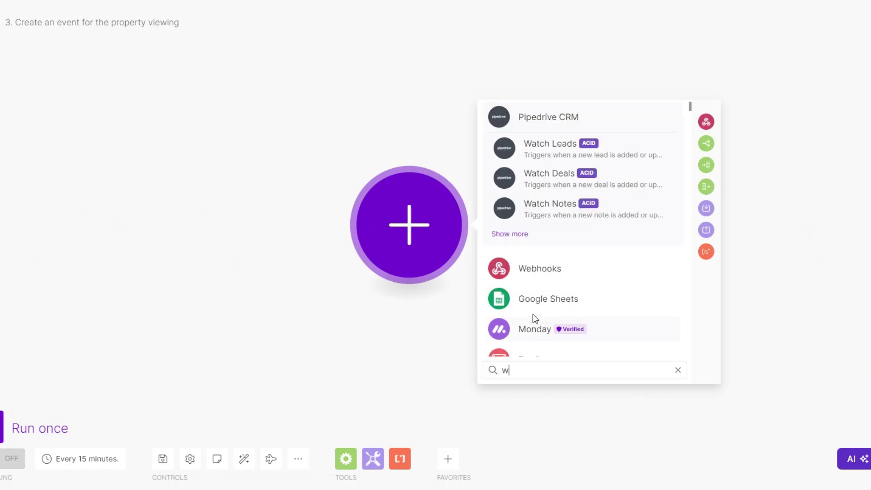
pyautogui.click(535, 119)
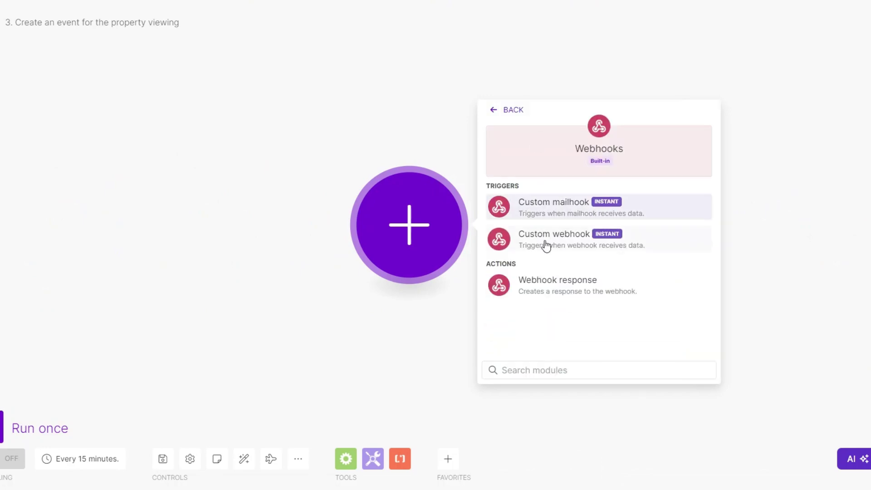
pyautogui.click(546, 239)
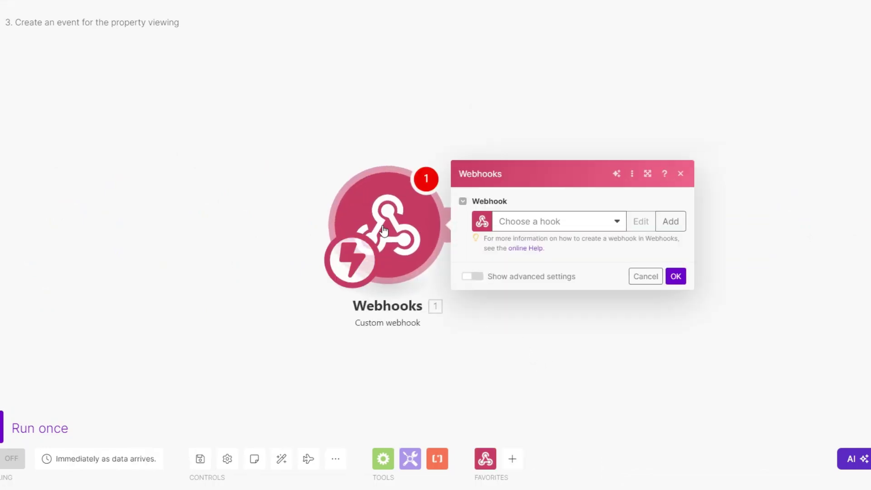
pyautogui.click(411, 206)
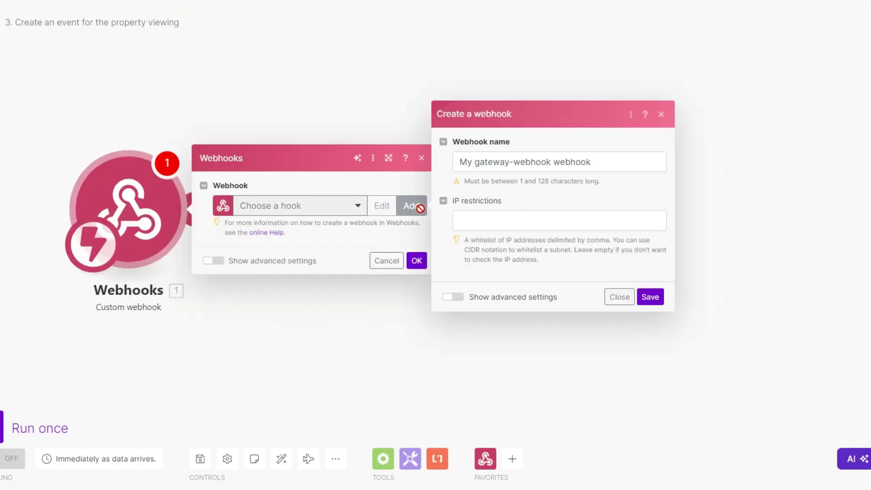
pyautogui.moveTo(534, 162); pyautogui.dragTo(439, 165)
pyautogui.write('An')
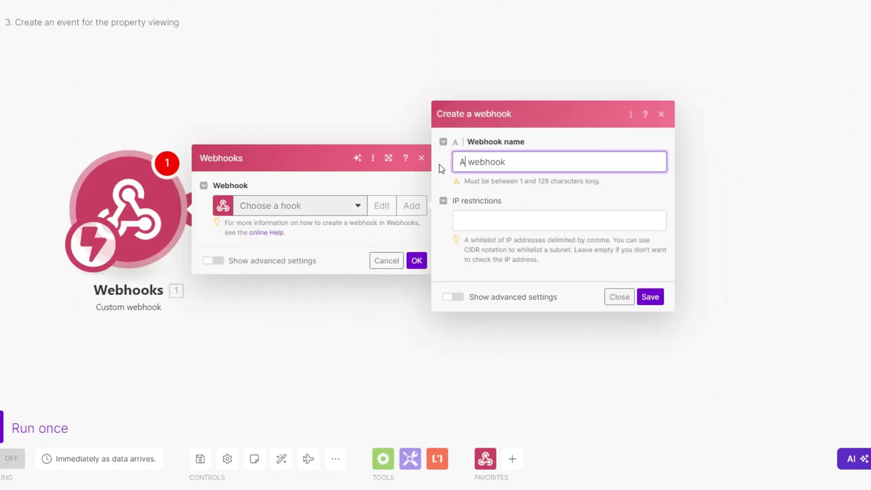
pyautogui.write(' event for home viewing')
pyautogui.click(650, 297)
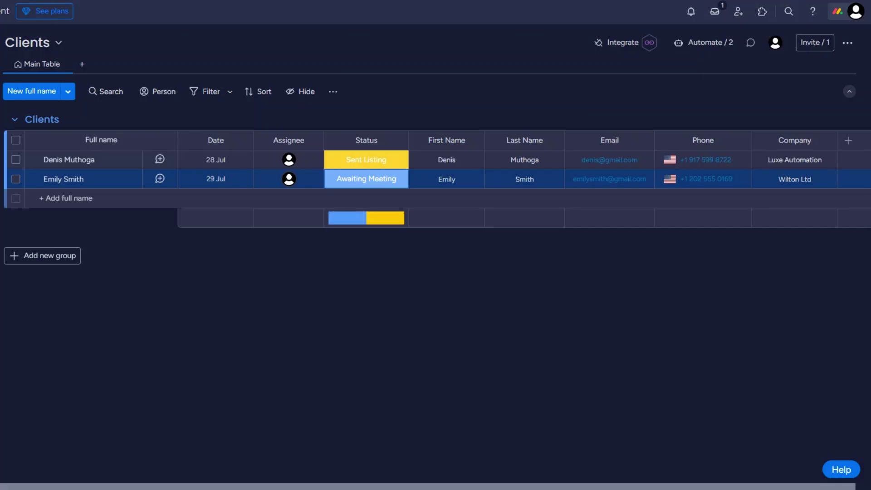
# - Add monday.com's status-change Webhooks recipe to the board and paste the Make hook URL
pyautogui.click(623, 45)
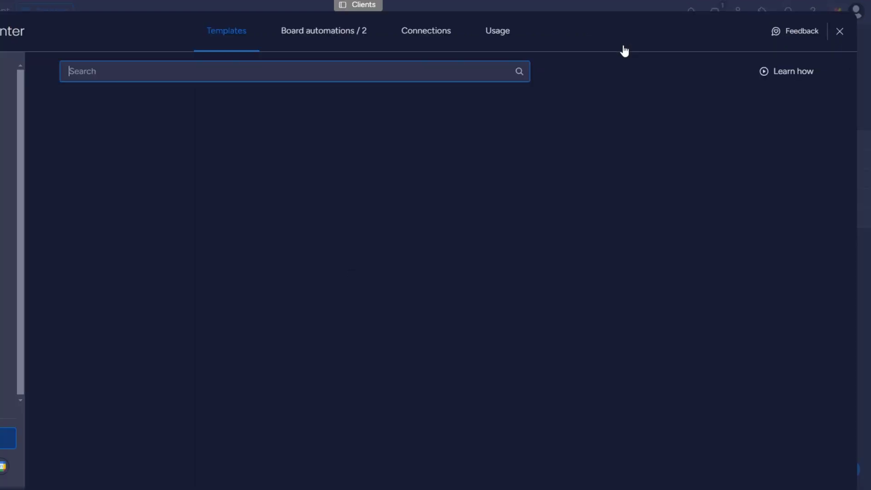
pyautogui.click(776, 384)
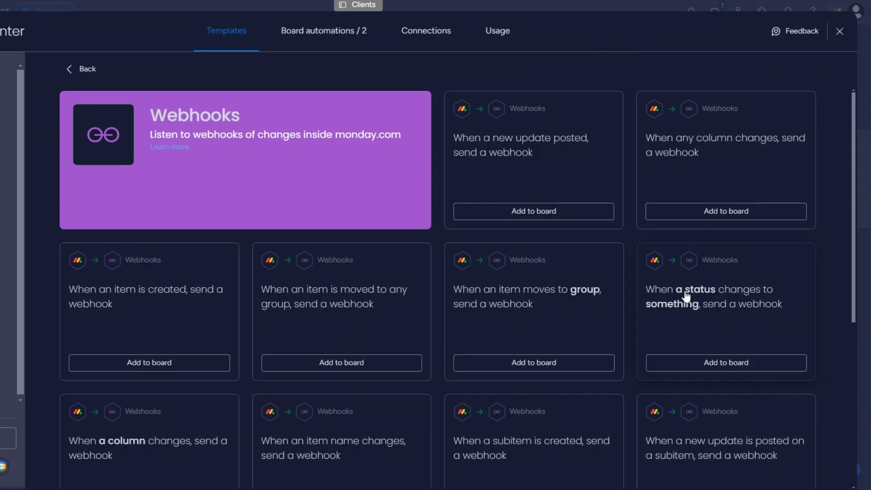
pyautogui.click(728, 363)
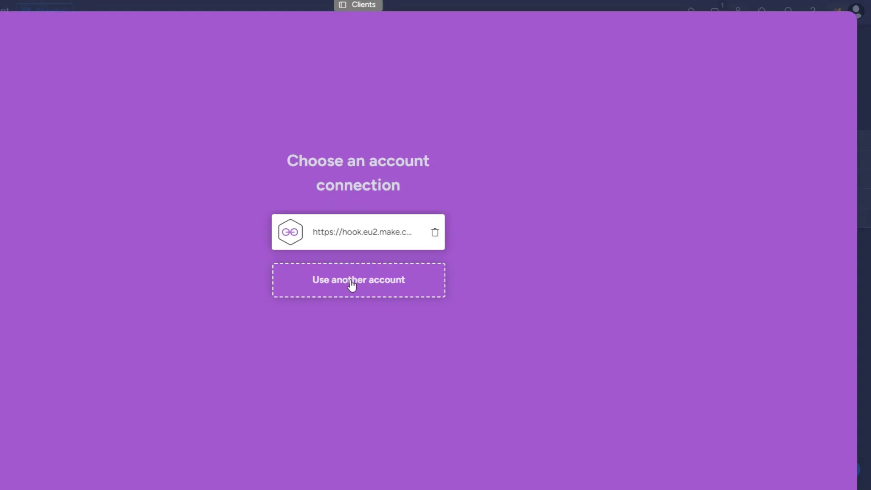
pyautogui.click(352, 285)
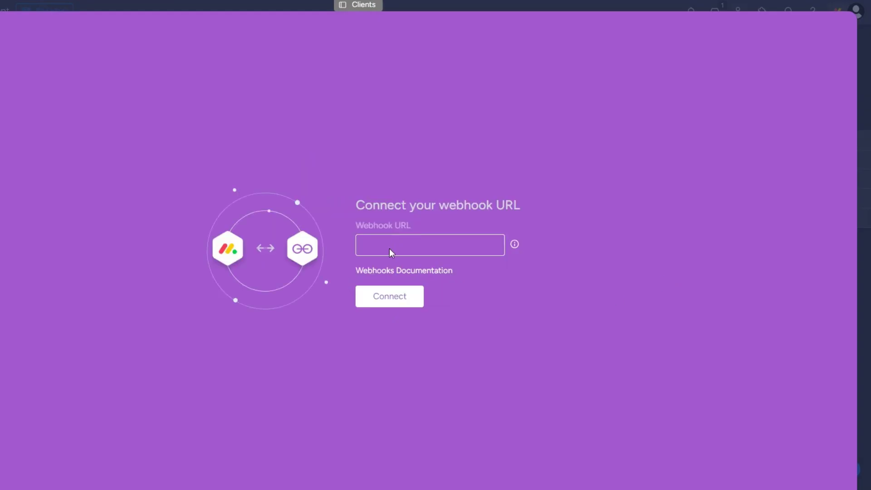
pyautogui.hotkey('ctrl', 'v')
pyautogui.click(398, 303)
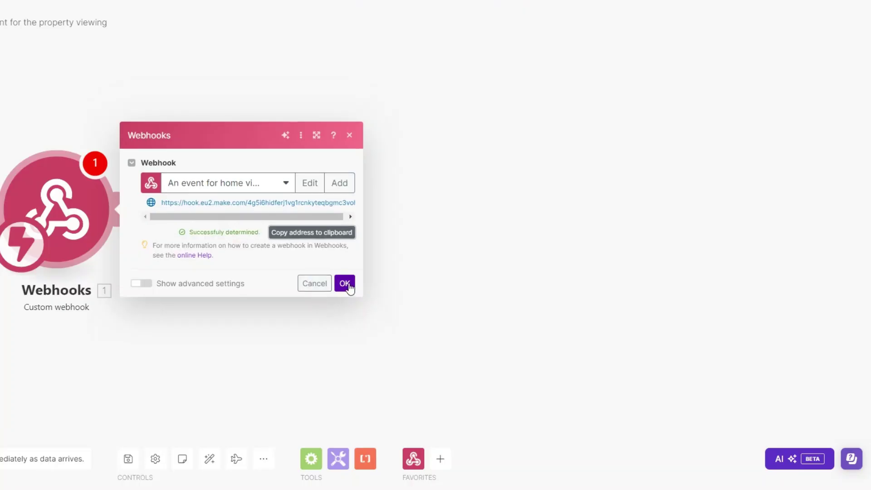
# - Add a Webhook response returning {"challenge": challenge} with status 200, then run the scenario once
pyautogui.click(344, 282)
pyautogui.click(125, 218)
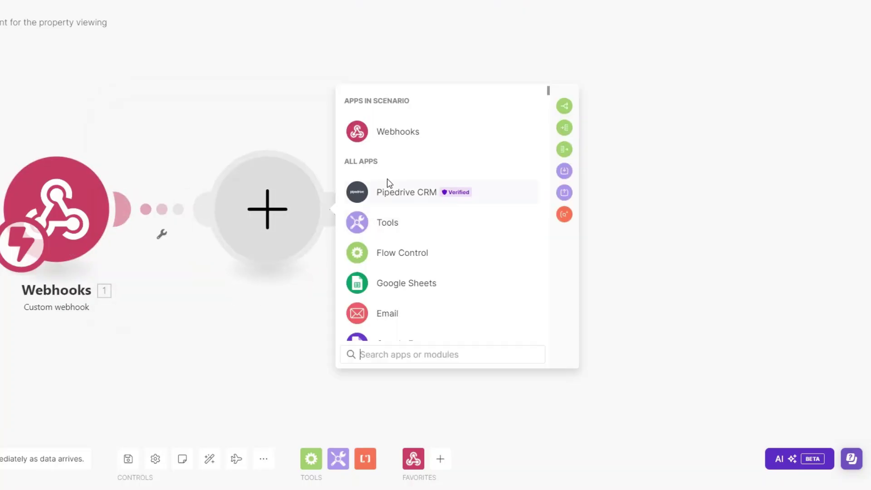
pyautogui.click(372, 130)
pyautogui.click(411, 196)
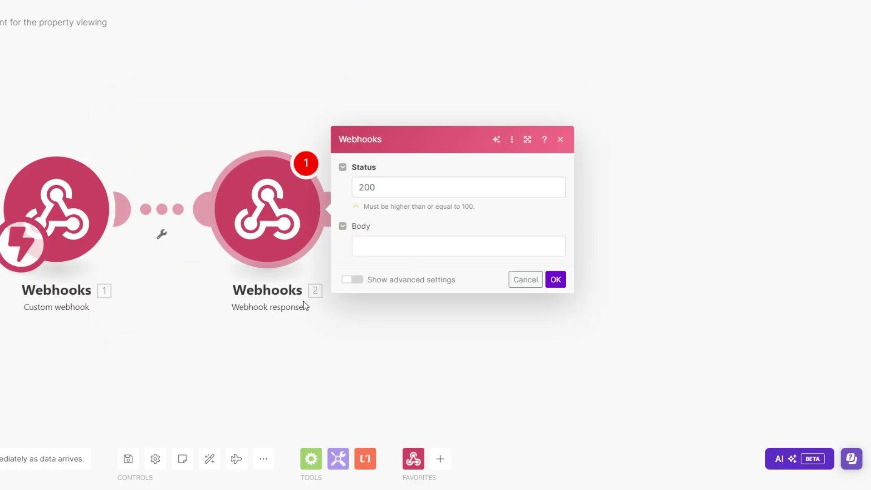
pyautogui.click(376, 244)
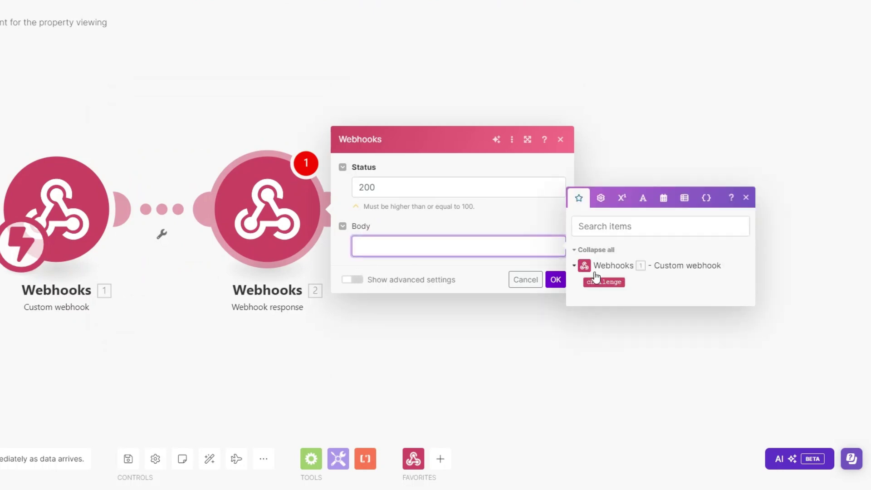
pyautogui.write('{"challenge":"')
pyautogui.click(604, 282)
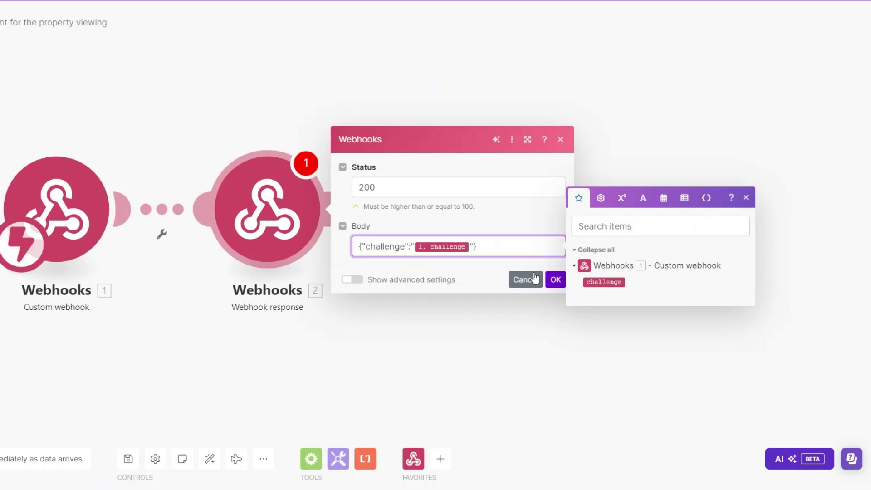
pyautogui.click(555, 279)
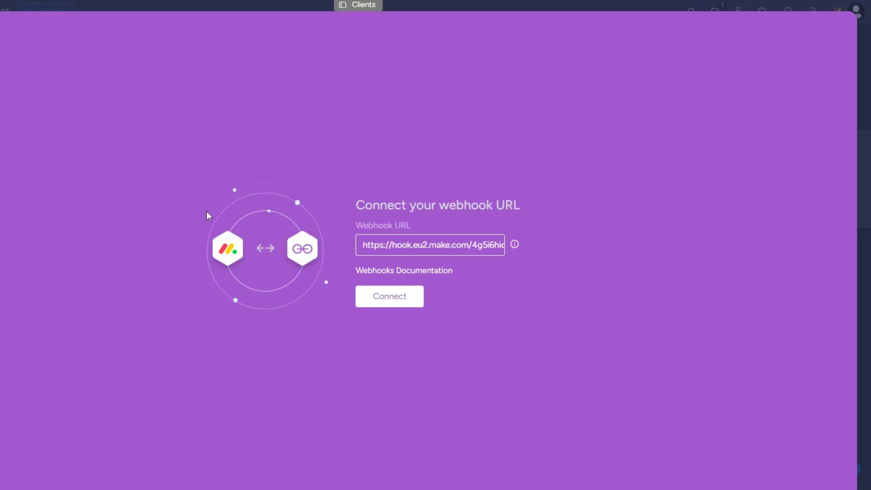
pyautogui.click(397, 297)
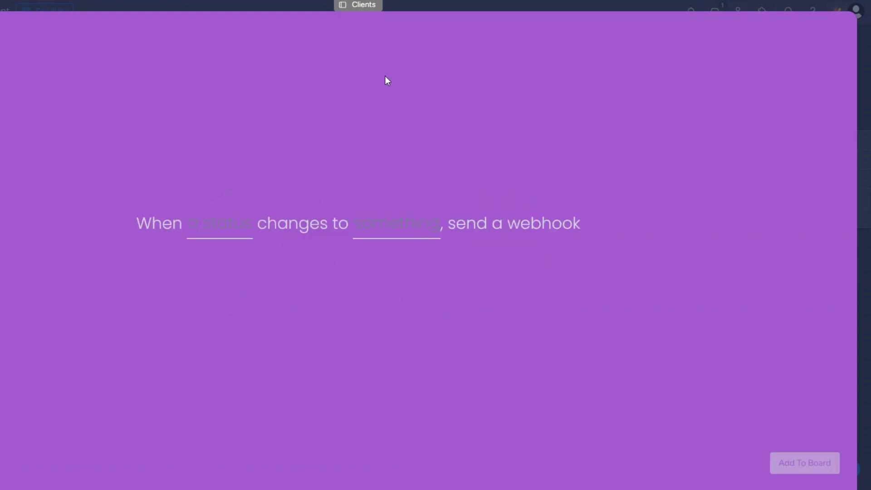
# - Set the recipe to fire when Status changes to Home viewing and add it to the board
pyautogui.click(224, 231)
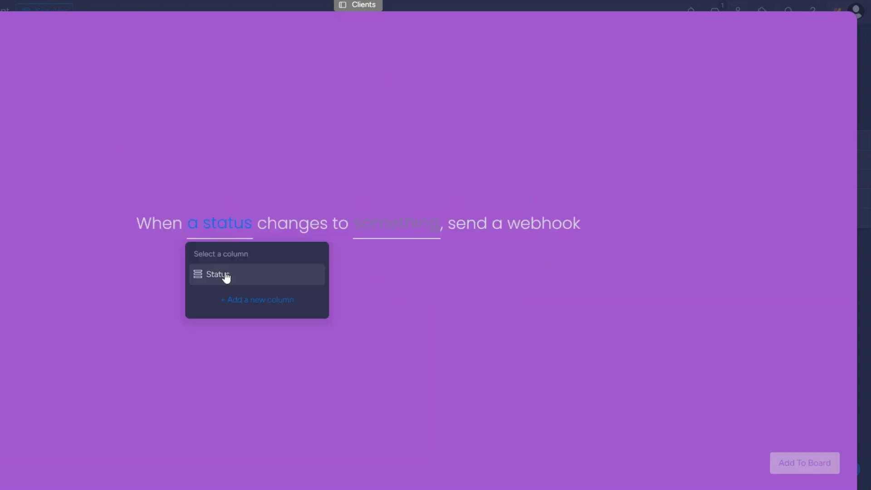
pyautogui.click(226, 275)
pyautogui.click(400, 225)
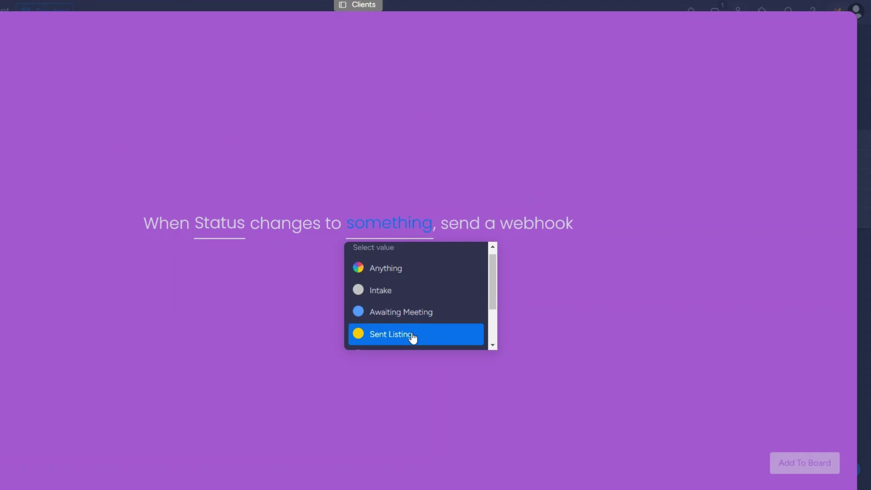
pyautogui.scroll(-1, 412, 336)
pyautogui.click(410, 305)
pyautogui.click(789, 463)
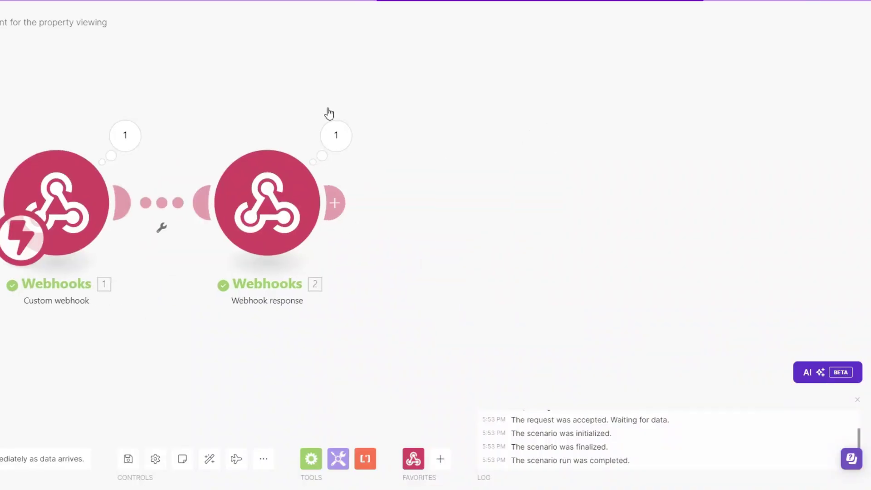
# - Delete the Webhook response module and add Google Calendar's Create an Event after the webhook trigger
pyautogui.press('Delete')
pyautogui.click(122, 203)
pyautogui.scroll(-2, 409, 274)
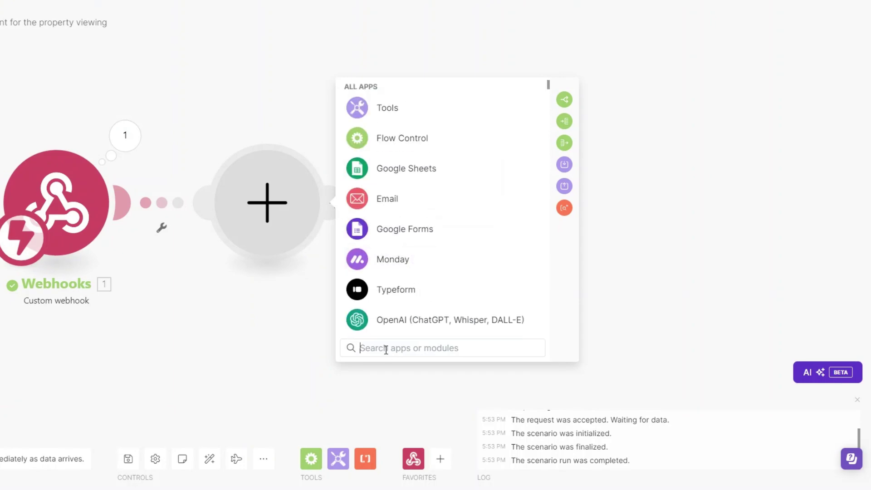
pyautogui.write('goo')
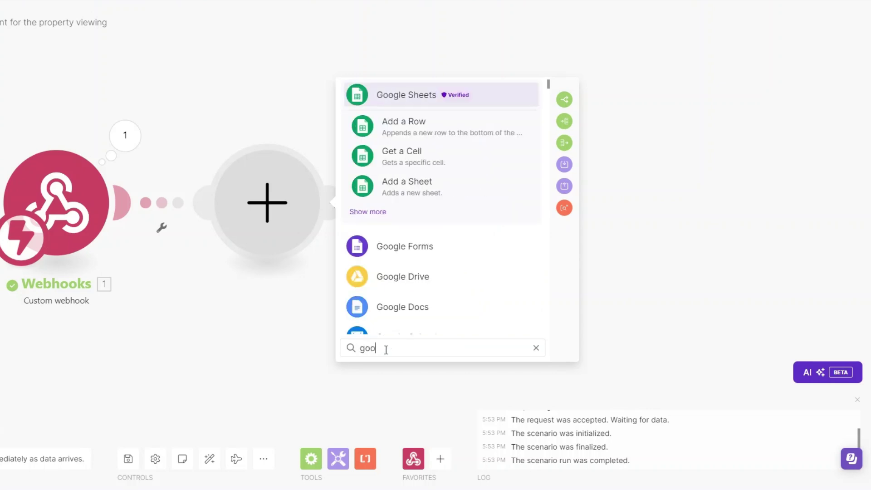
pyautogui.scroll(-1, 390, 291)
pyautogui.click(391, 288)
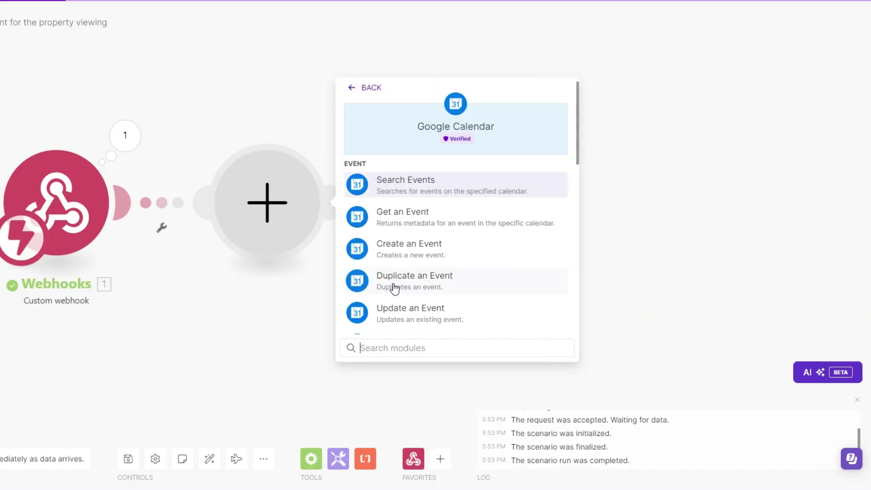
pyautogui.click(387, 247)
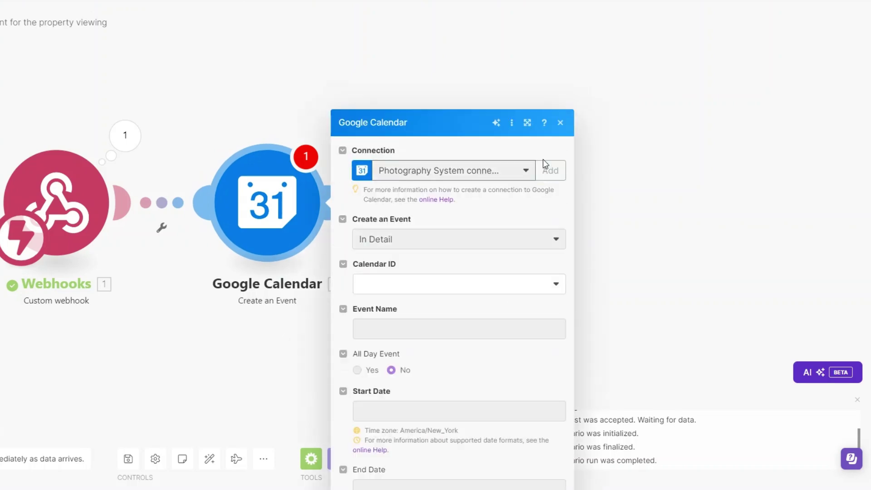
# - Create a Google connection named 'Real Estate Agency' and sign in with Google to authorise it
pyautogui.click(556, 177)
pyautogui.hotkey('ctrl', 'Left')
pyautogui.hotkey('shift', 'Home')
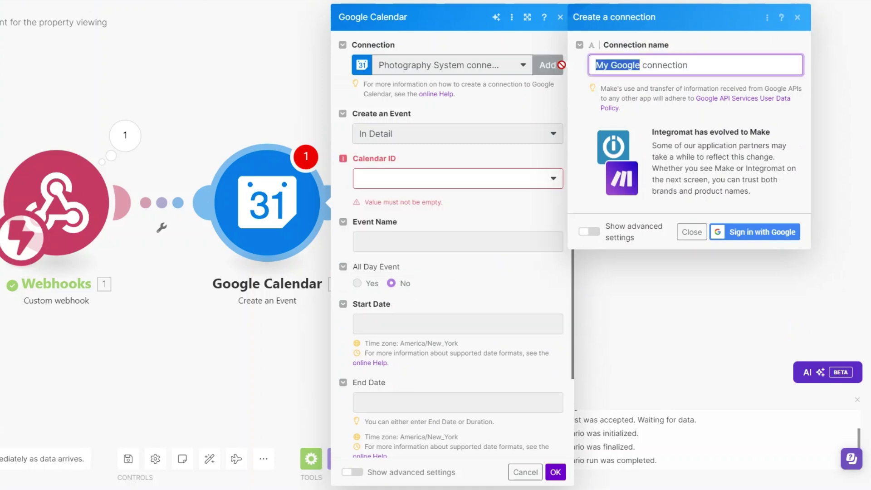
pyautogui.press('BackSpace')
pyautogui.write('Real')
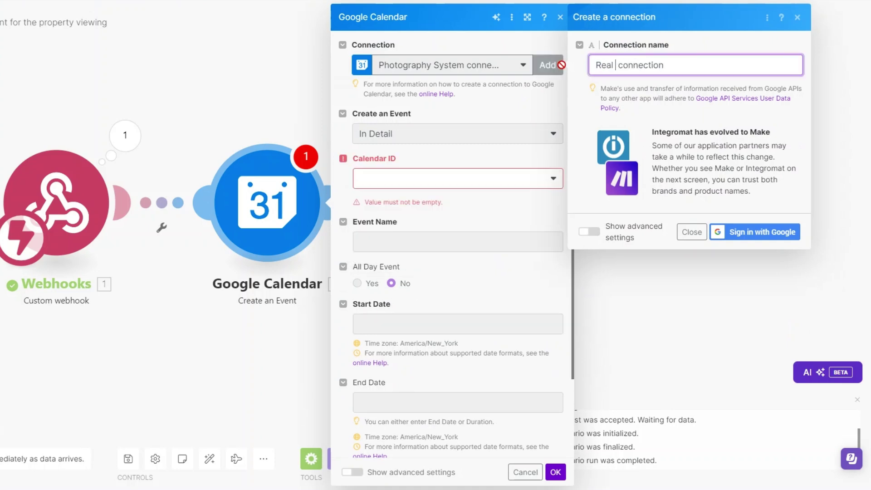
pyautogui.write(' Estate Agency')
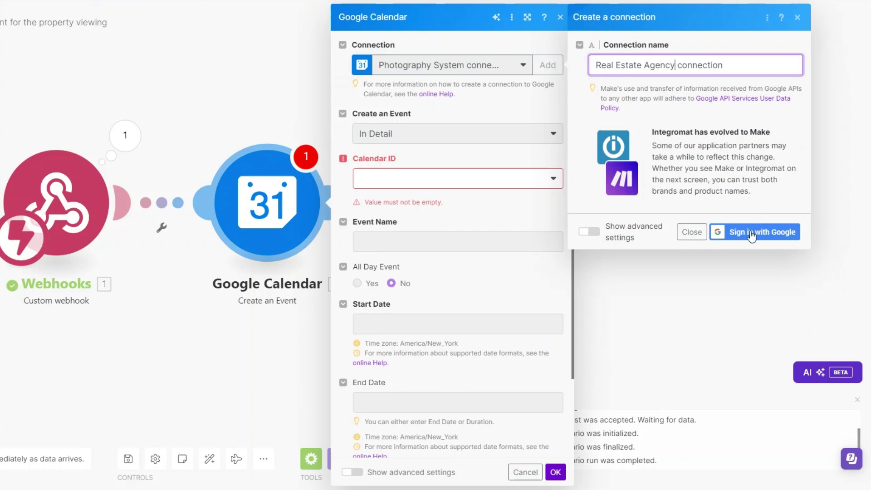
pyautogui.click(753, 232)
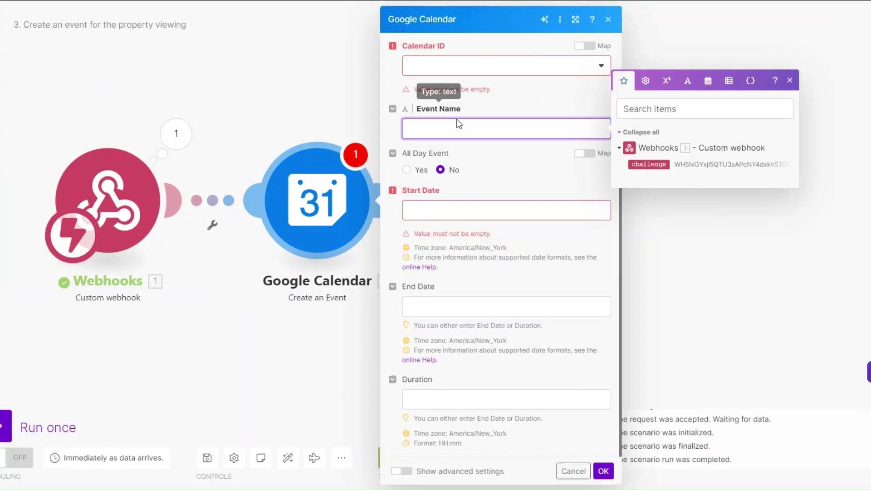
# - Set the event to be created Quickly in the primary calendar with the event text 'Home'
pyautogui.click(452, 136)
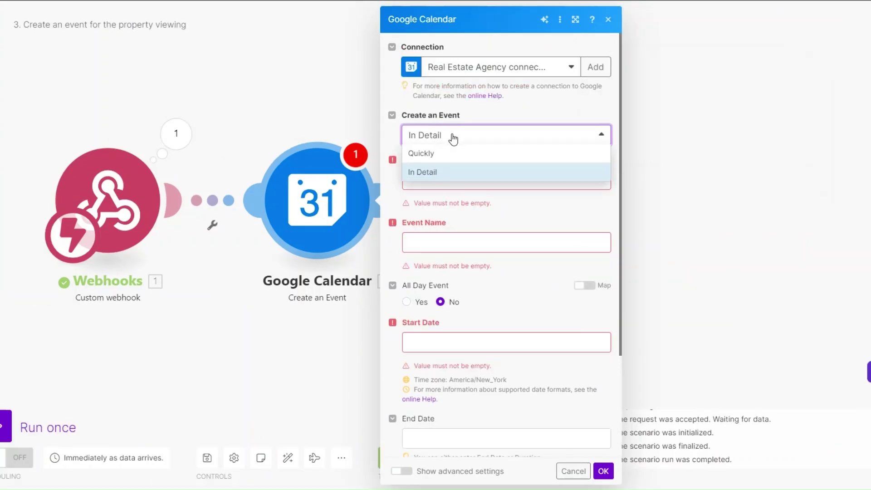
pyautogui.click(422, 154)
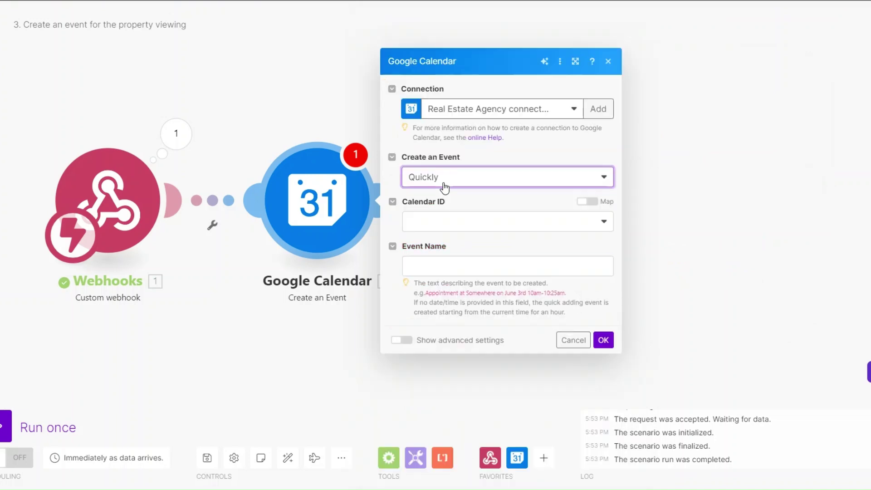
pyautogui.click(445, 187)
pyautogui.click(444, 216)
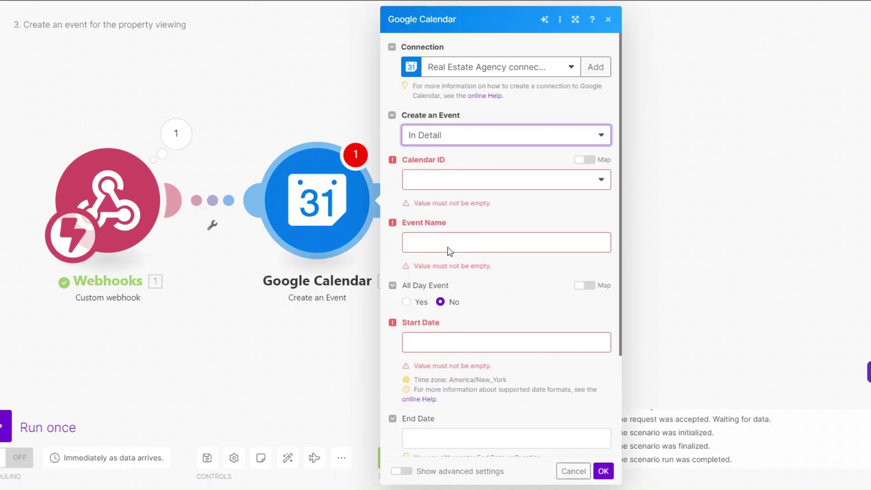
pyautogui.scroll(-3, 459, 240)
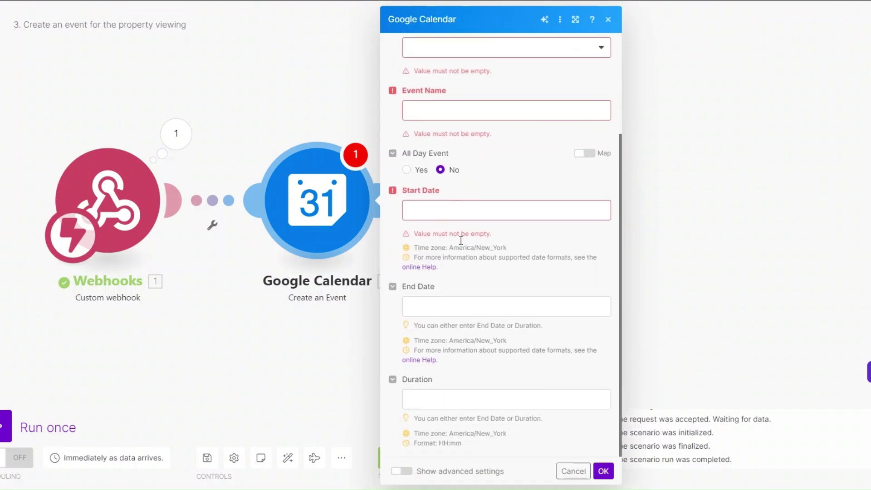
pyautogui.scroll(3, 467, 290)
pyautogui.click(447, 135)
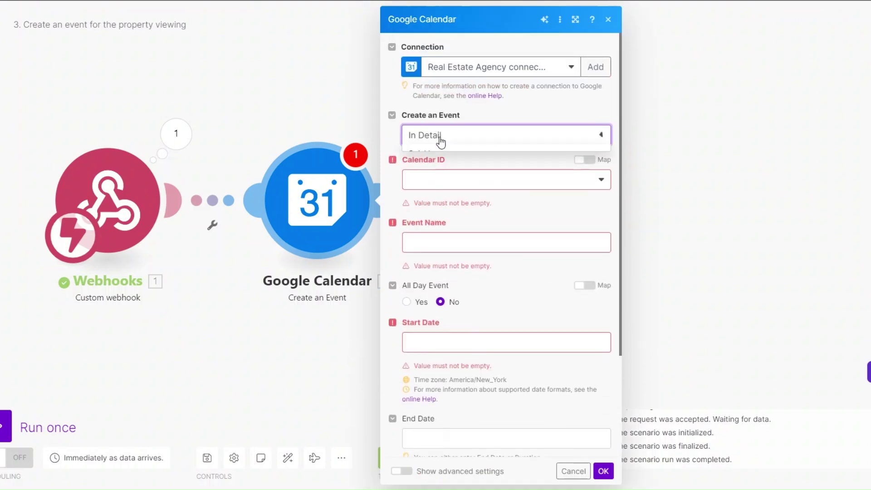
pyautogui.click(444, 154)
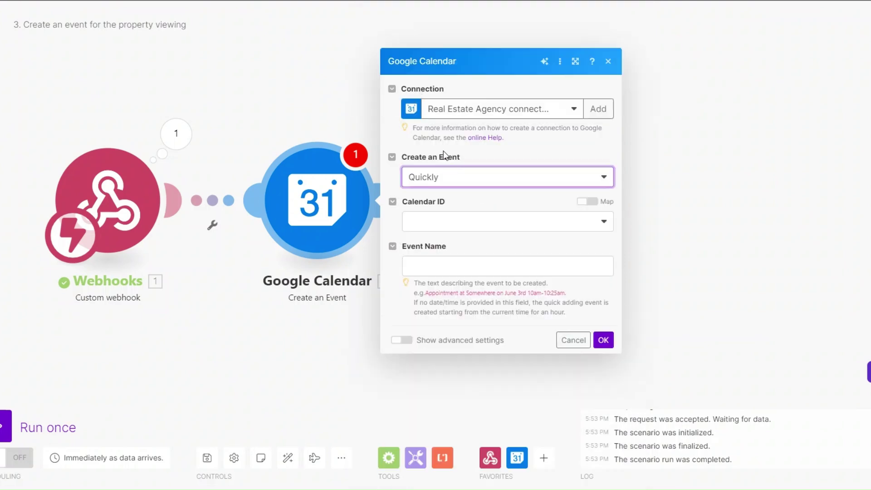
pyautogui.click(432, 229)
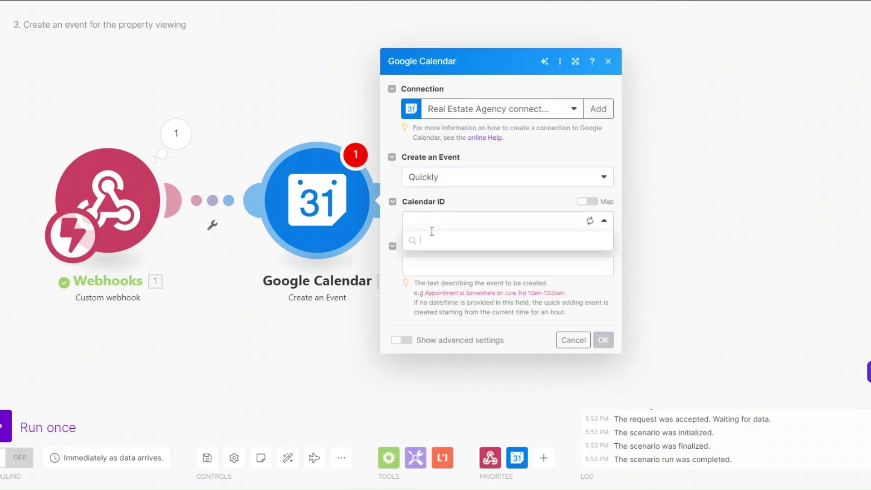
pyautogui.click(459, 236)
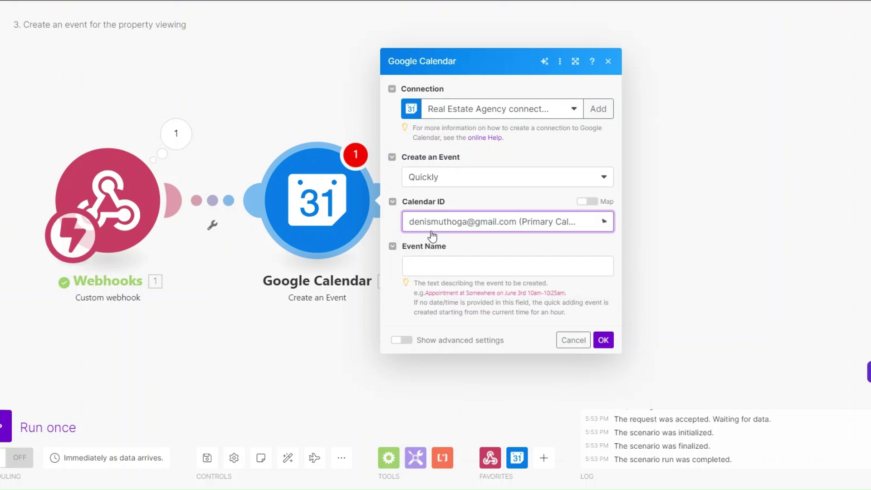
pyautogui.click(456, 262)
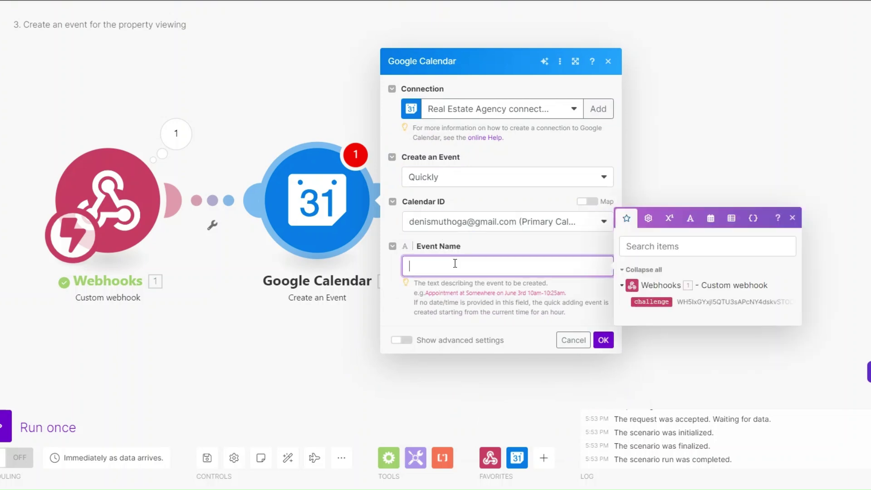
pyautogui.write('Home')
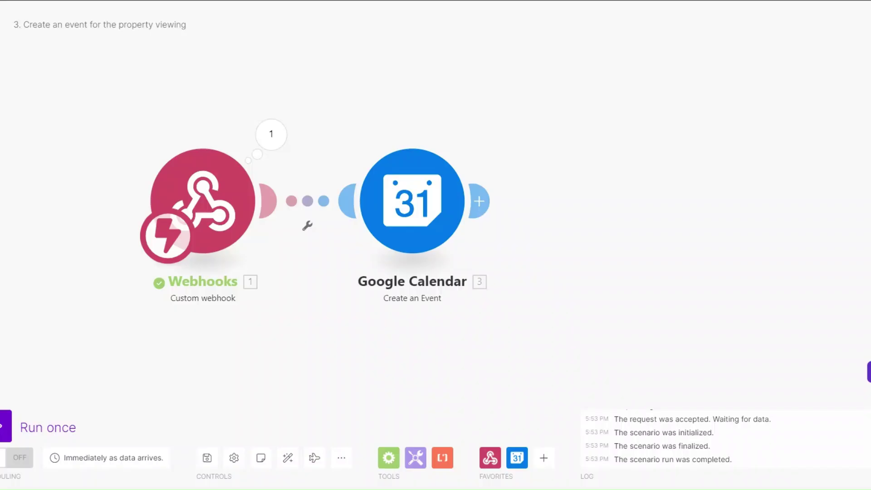
# - Run the scenario once, change a client's status to Home viewing, and check the confirmed calendar event
pyautogui.click(9, 426)
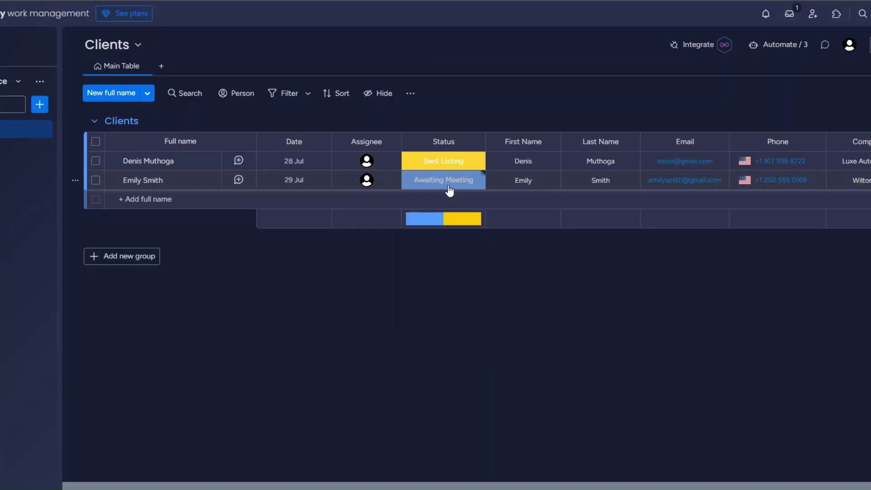
pyautogui.click(447, 182)
pyautogui.click(461, 278)
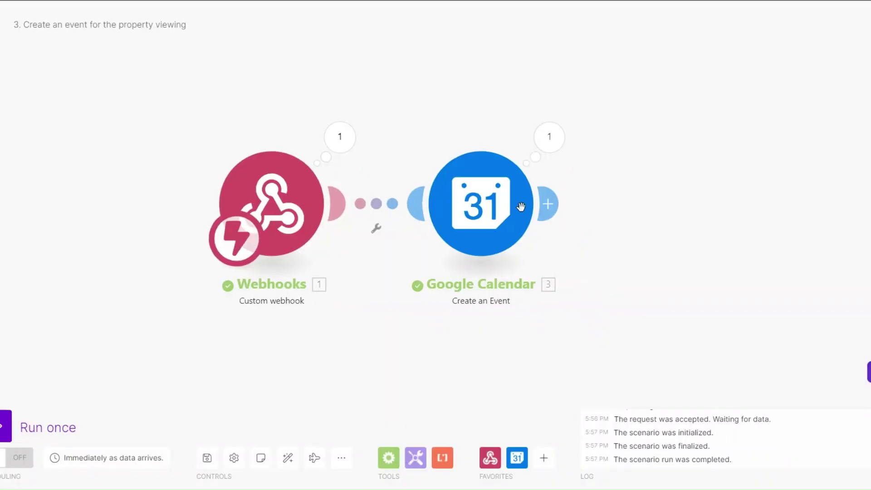
pyautogui.click(549, 137)
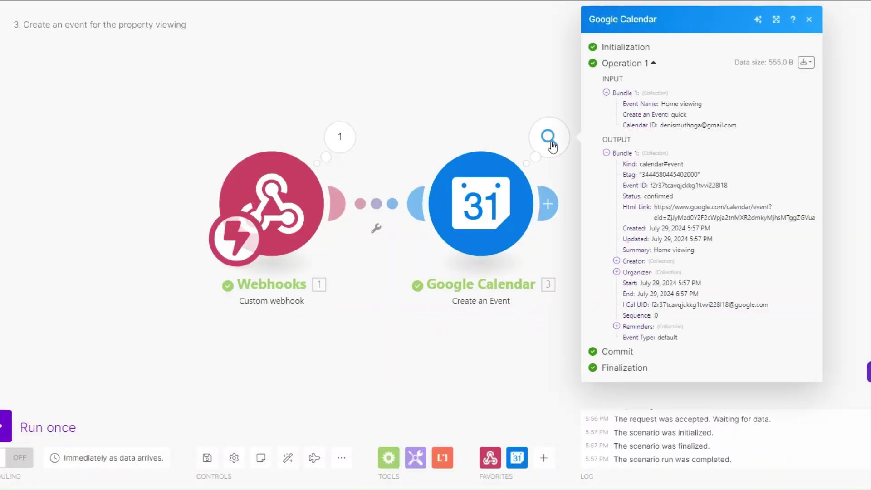
pyautogui.moveTo(588, 196); pyautogui.dragTo(725, 218)
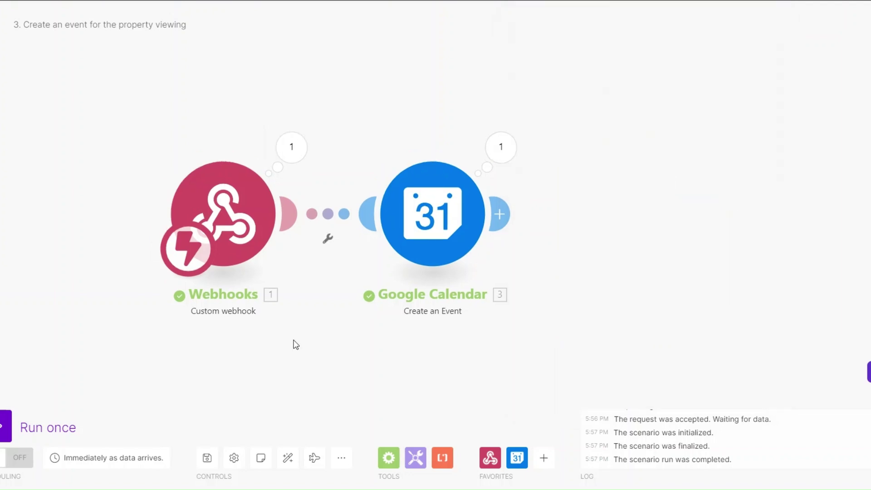
pyautogui.click(401, 227)
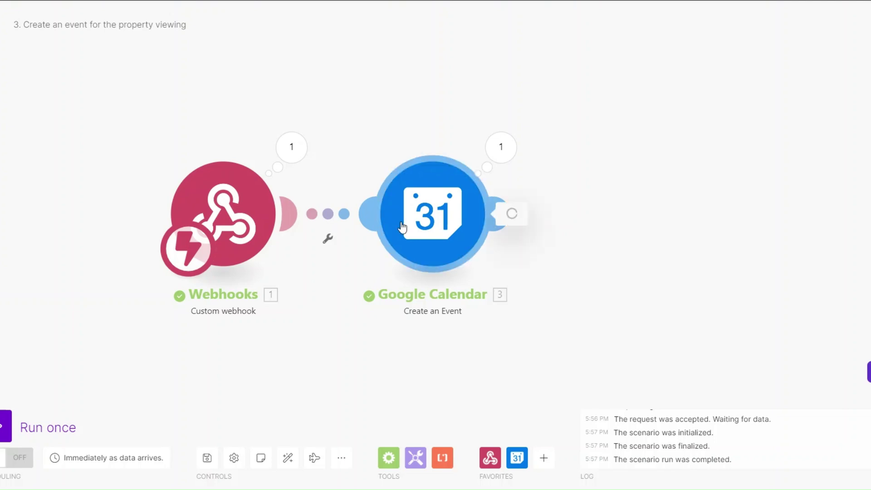
pyautogui.click(560, 191)
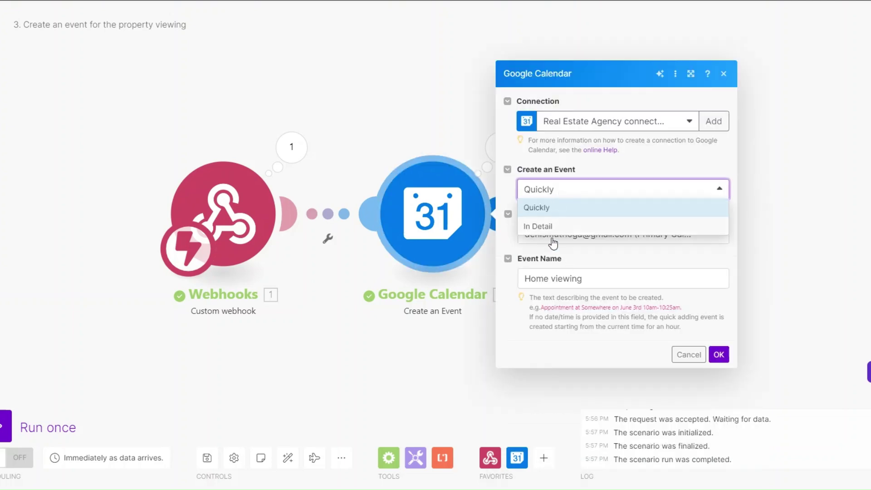
pyautogui.click(582, 226)
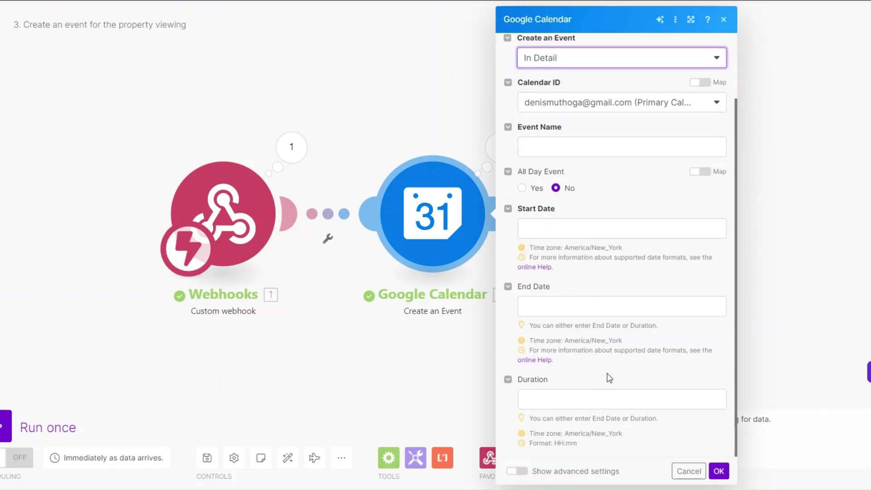
pyautogui.scroll(2, 606, 373)
pyautogui.click(550, 137)
pyautogui.click(537, 154)
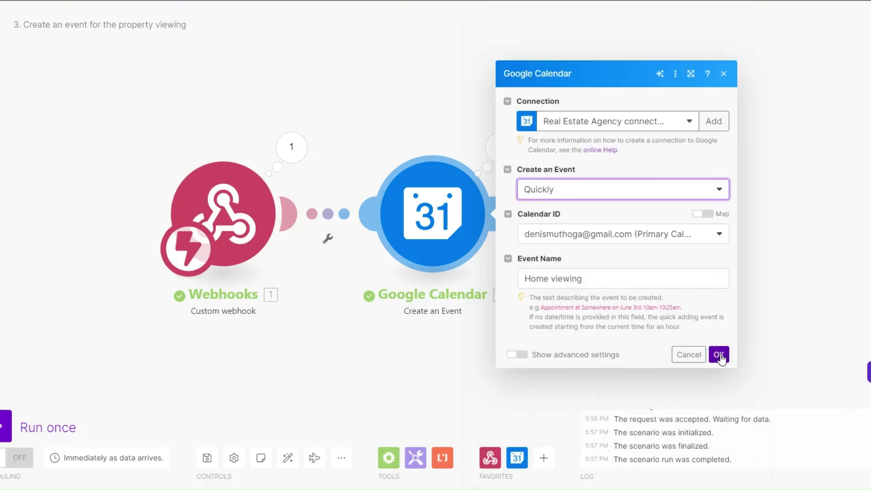
pyautogui.click(718, 356)
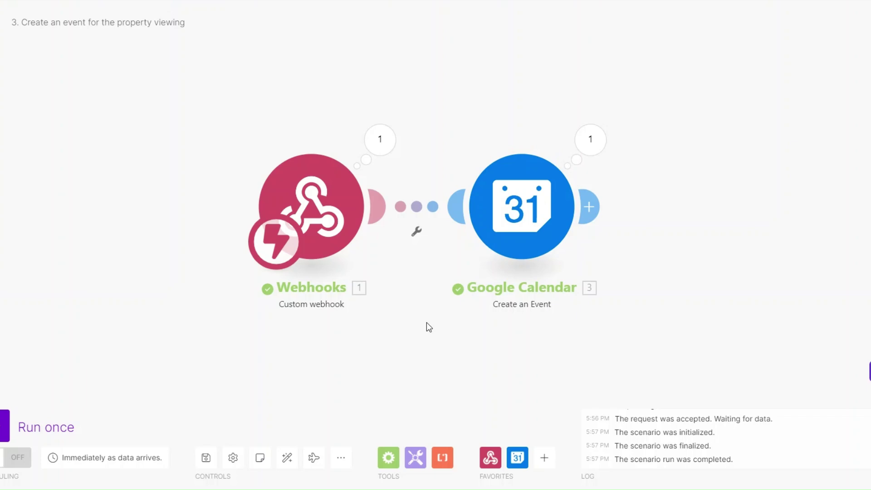
pyautogui.moveTo(429, 326); pyautogui.dragTo(421, 324)
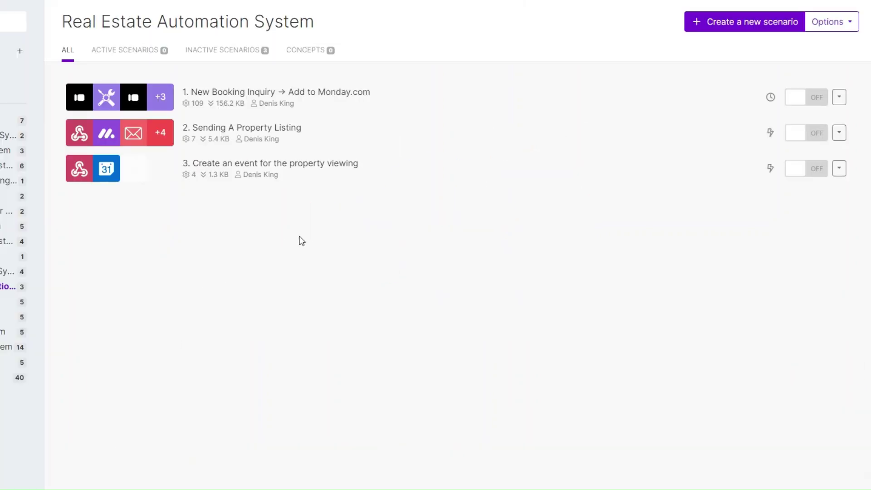
# - Create a new scenario titled '4. Send email reminders for the viewing, negotiation and closing'
pyautogui.click(752, 23)
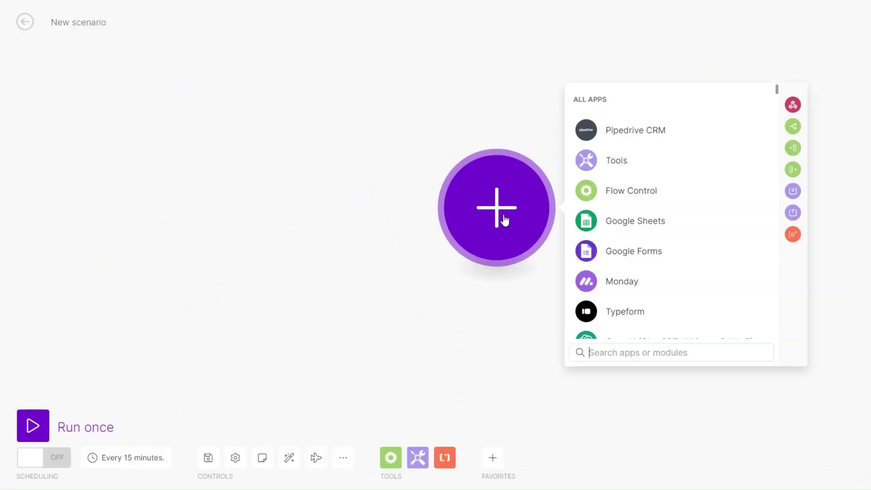
pyautogui.click(102, 26)
pyautogui.write('4. Send email reminders for the viewing, negotiation and closing')
pyautogui.click(157, 66)
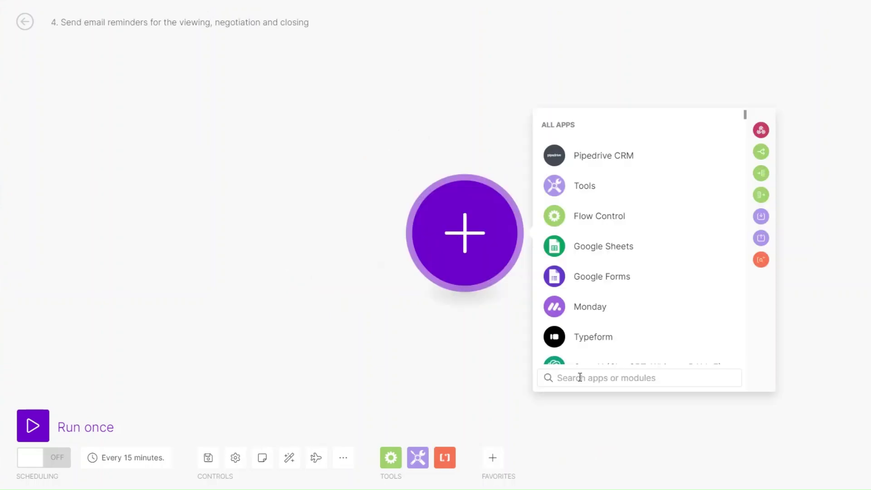
# - Add a Google Calendar Watch Events trigger using the Real Estate Agency connection, primary calendar, watching by created date
pyautogui.write('goo')
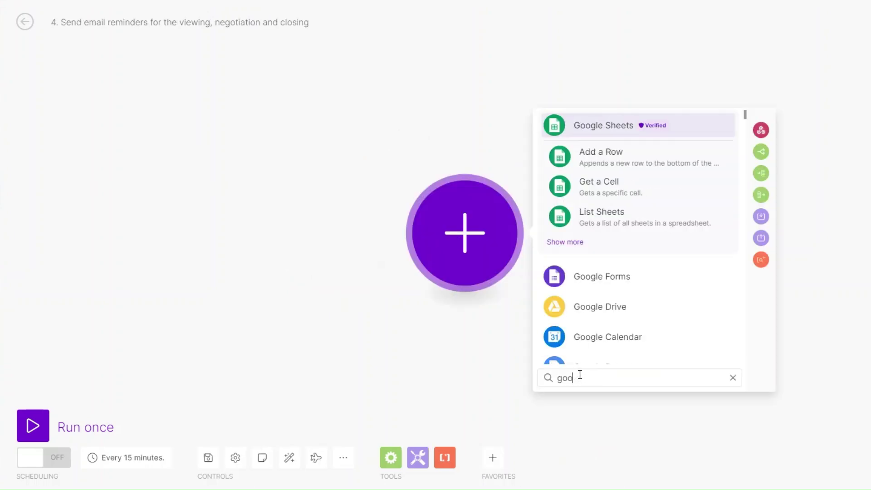
pyautogui.scroll(-1, 581, 336)
pyautogui.click(586, 286)
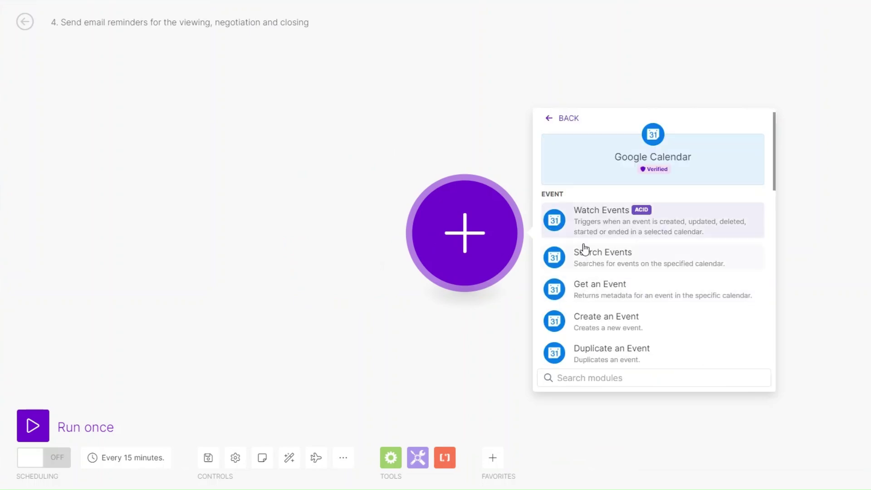
pyautogui.click(608, 215)
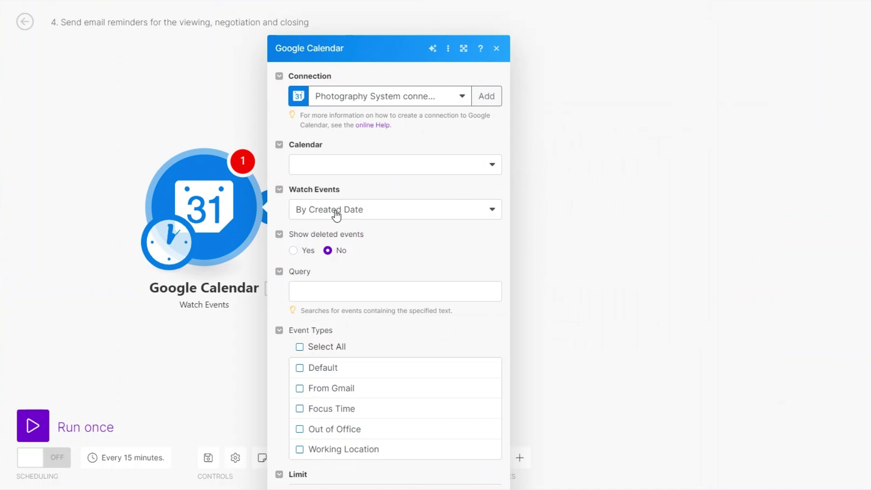
pyautogui.click(377, 66)
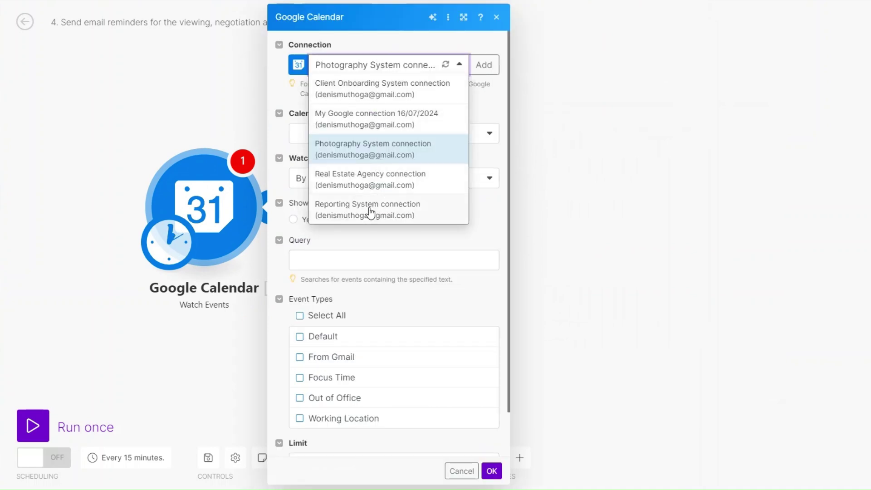
pyautogui.click(367, 181)
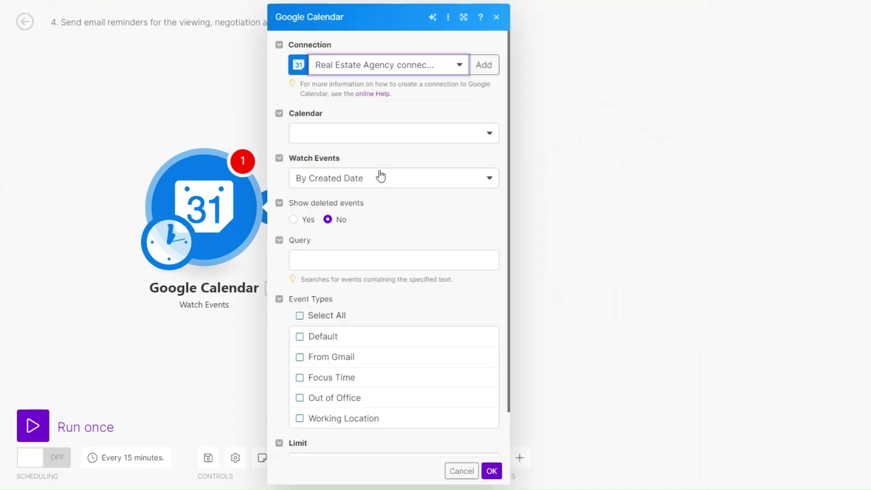
pyautogui.click(375, 134)
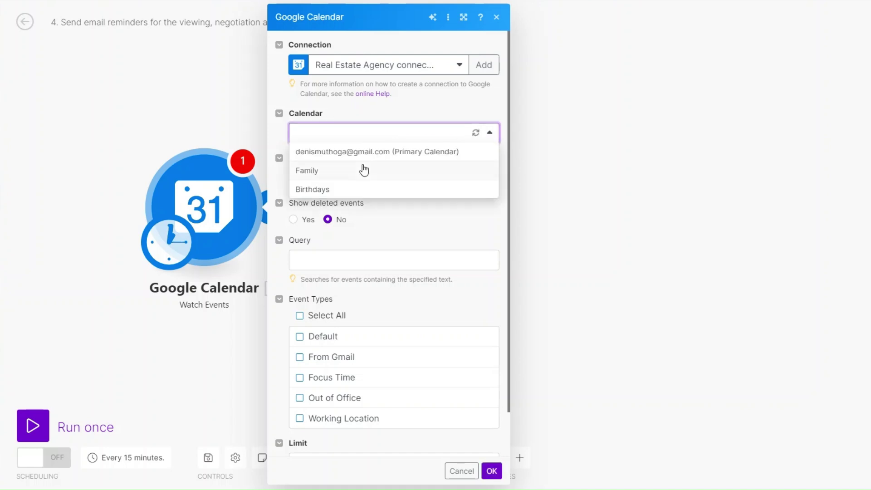
pyautogui.click(365, 154)
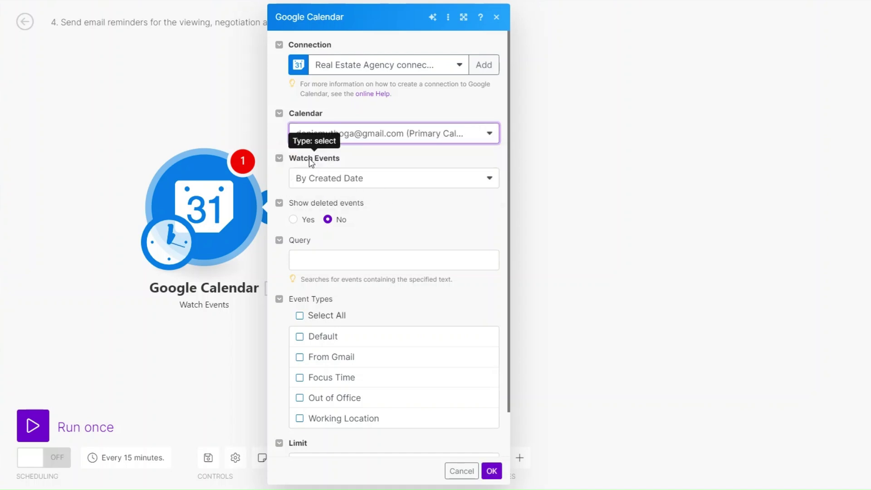
pyautogui.click(401, 179)
pyautogui.click(394, 194)
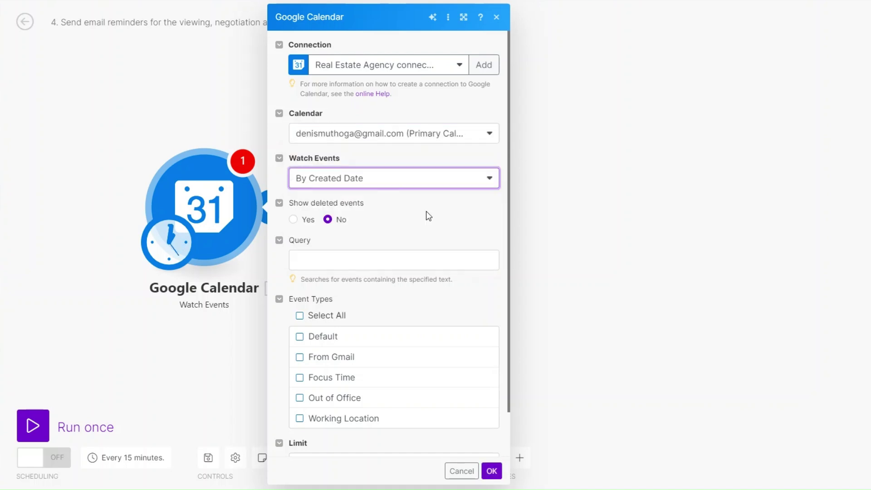
# - Set the trigger's query to 'Home viewing', include all event types, and limit results to 1
pyautogui.scroll(-1, 426, 210)
pyautogui.click(368, 209)
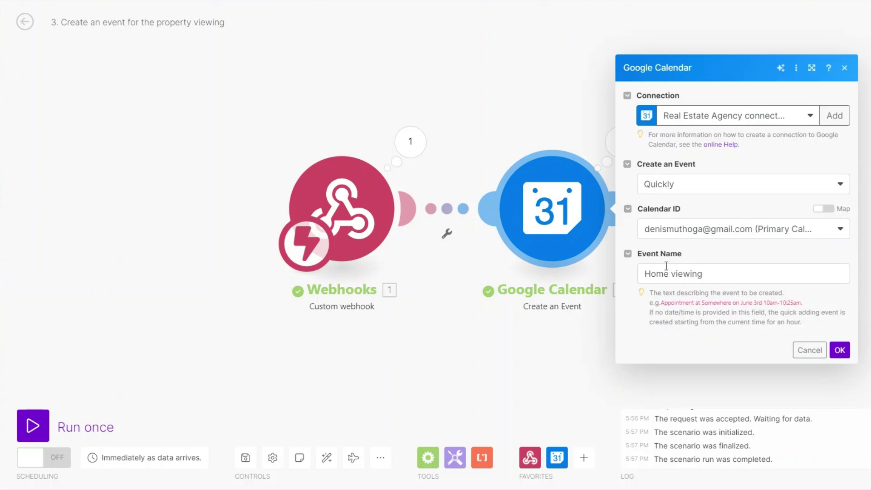
pyautogui.click(837, 354)
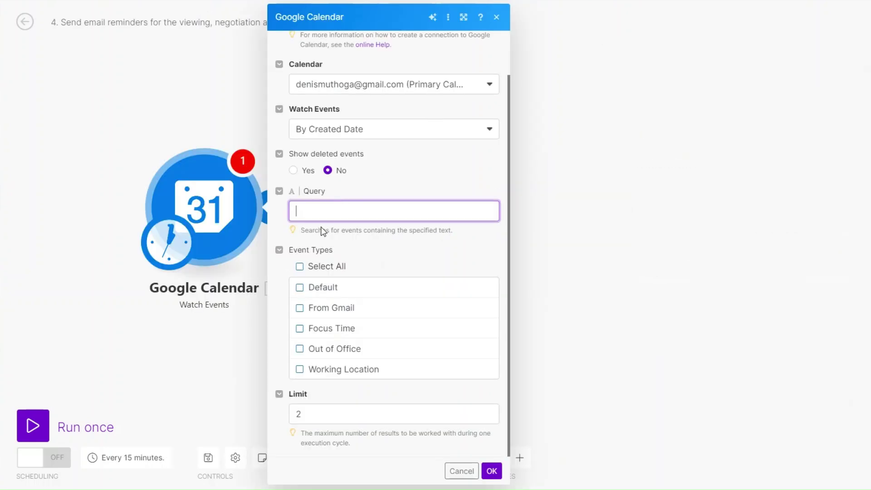
pyautogui.write('Home viewing')
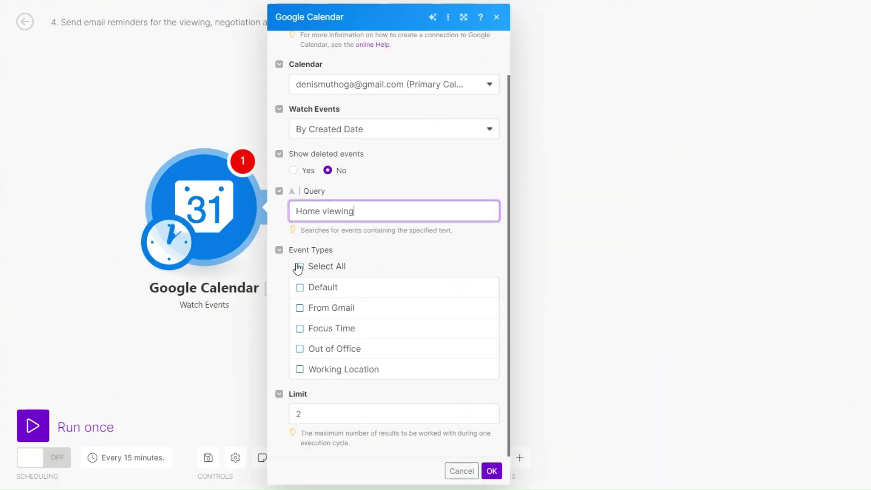
pyautogui.click(298, 266)
pyautogui.click(291, 416)
pyautogui.write('1')
pyautogui.click(492, 471)
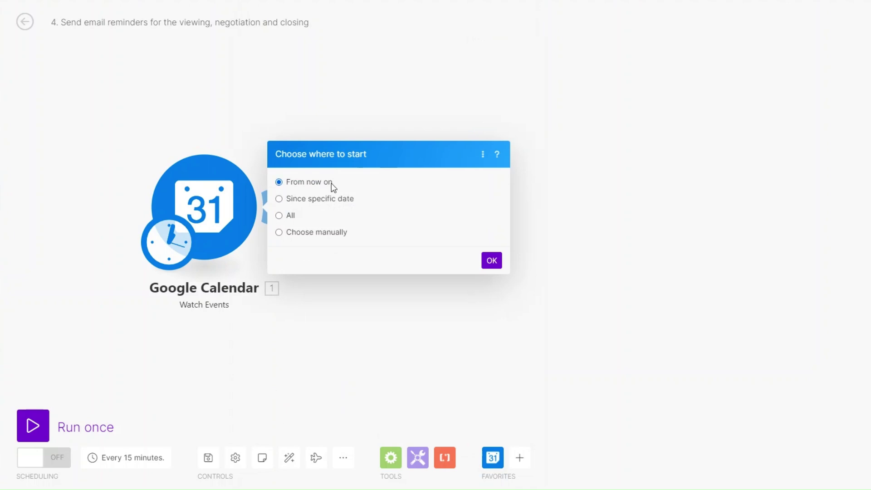
# - Start the calendar trigger from now on and begin adding a second module after it
pyautogui.click(491, 260)
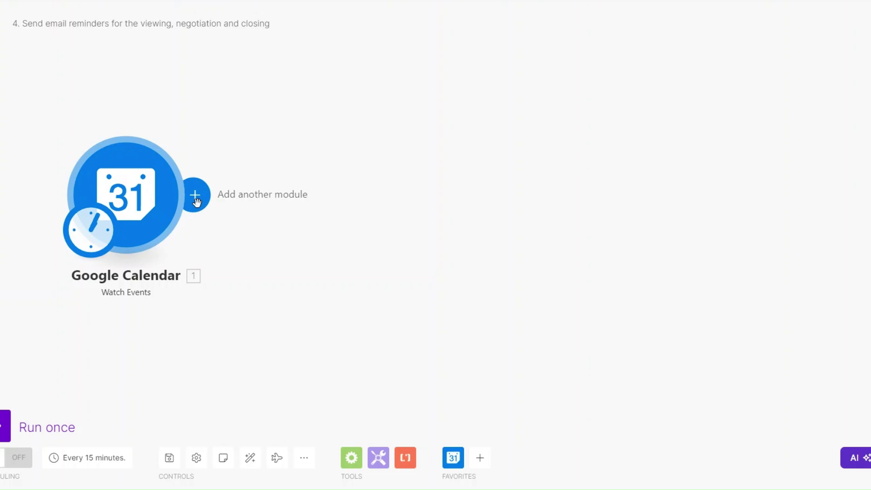
pyautogui.click(195, 195)
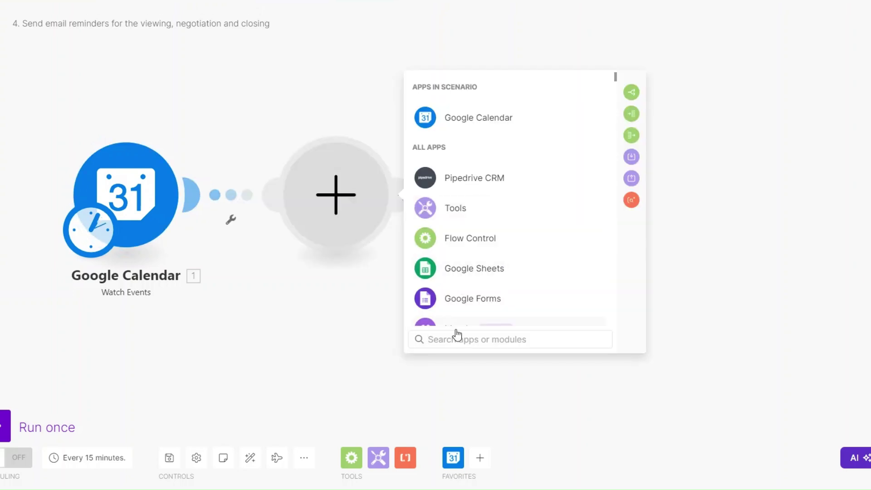
# - Add an Email Send an Email module after the calendar trigger
pyautogui.write('emai')
pyautogui.press('Return')
pyautogui.scroll(-3, 482, 296)
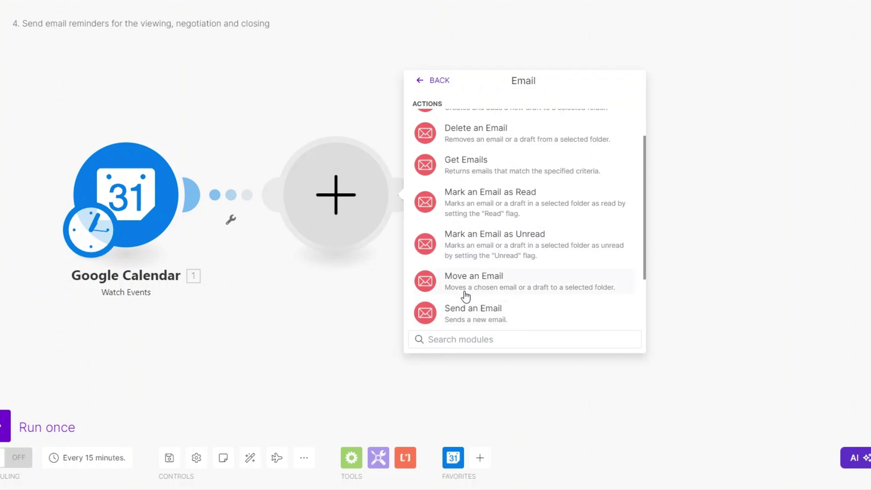
pyautogui.click(446, 302)
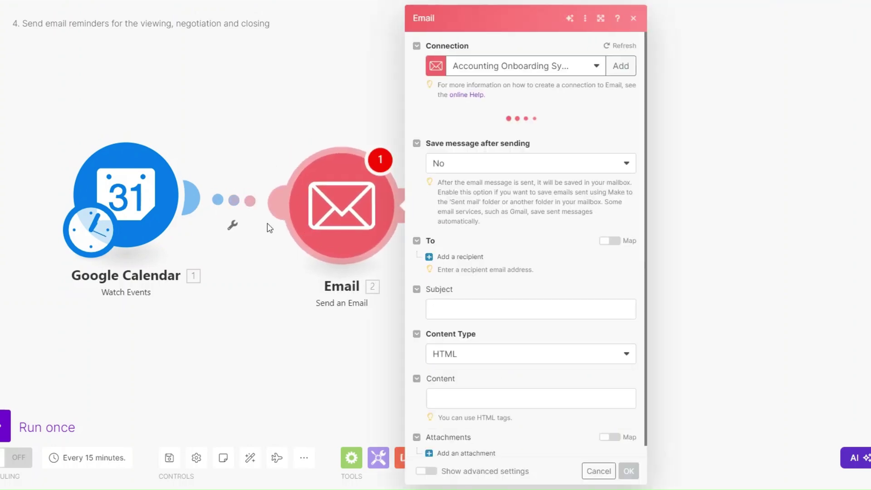
# - Put a filter labelled 'Wait 1 day before viewing' on the link between the modules
pyautogui.click(237, 228)
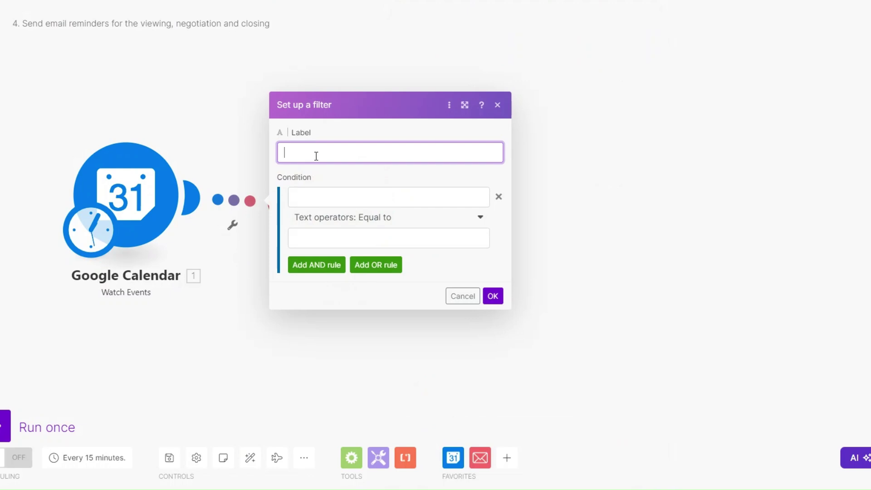
pyautogui.write('Wait 1 day')
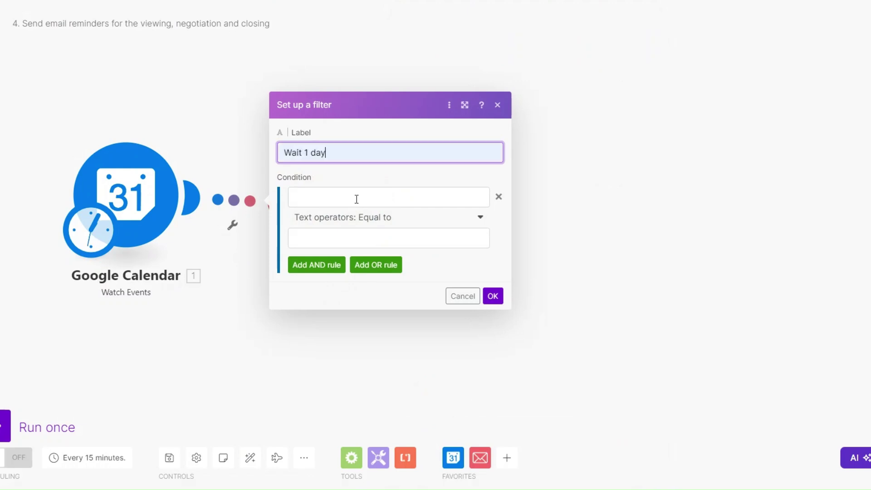
pyautogui.write(' b')
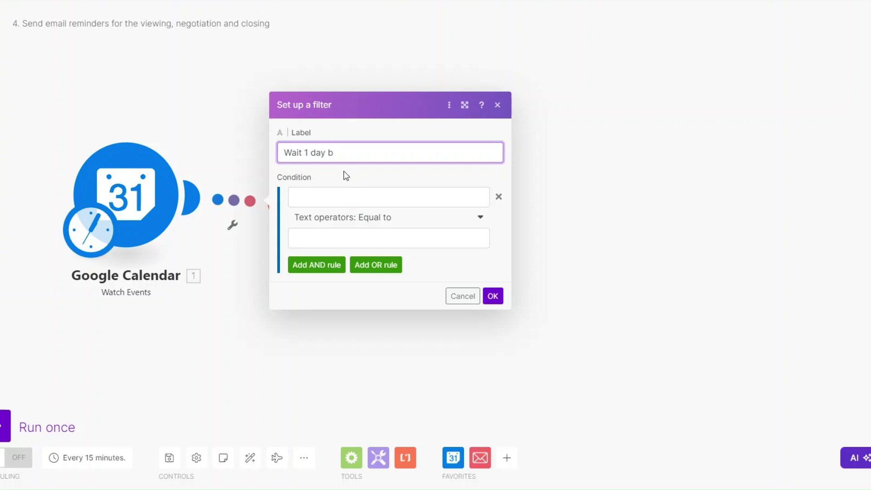
pyautogui.write('efore viewing')
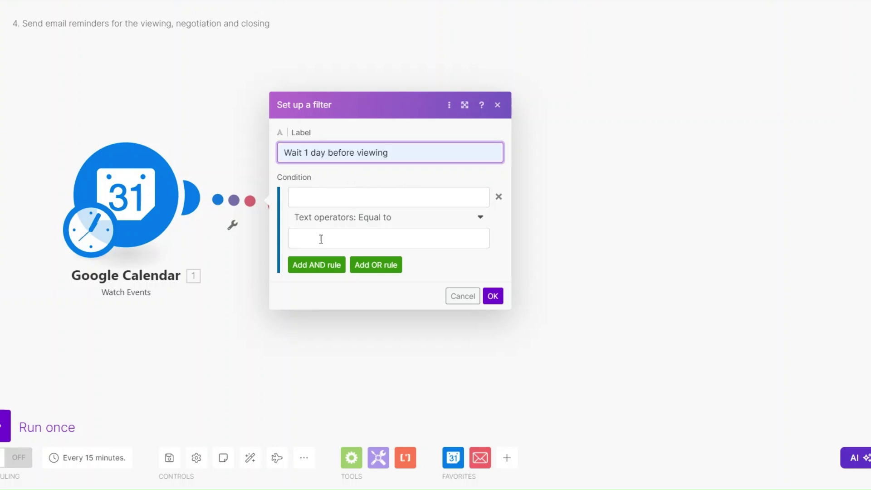
pyautogui.click(493, 296)
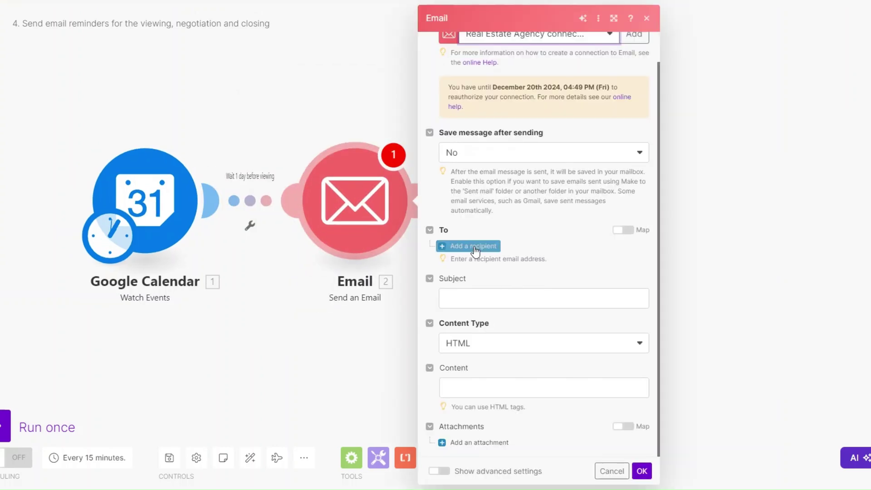
# - Map the Organizer: Email as recipient and write the viewing reminder body about 123 Maple Avenue
pyautogui.click(475, 249)
pyautogui.click(521, 270)
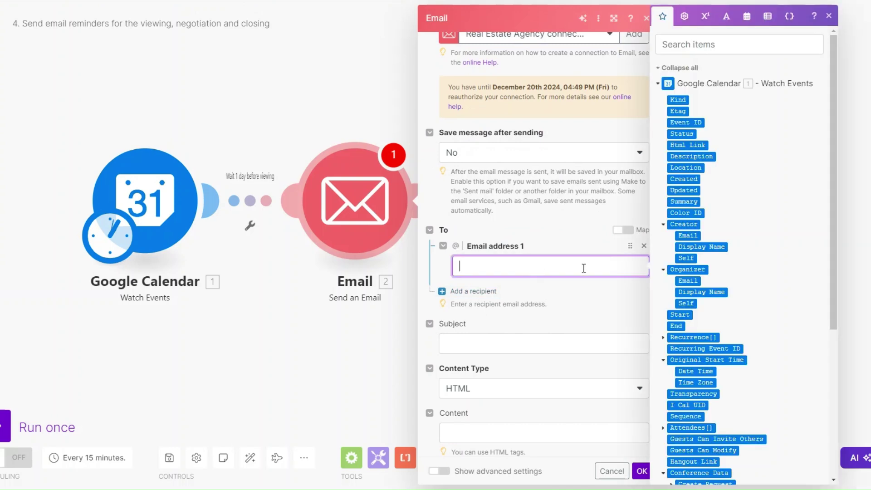
pyautogui.scroll(5, 760, 314)
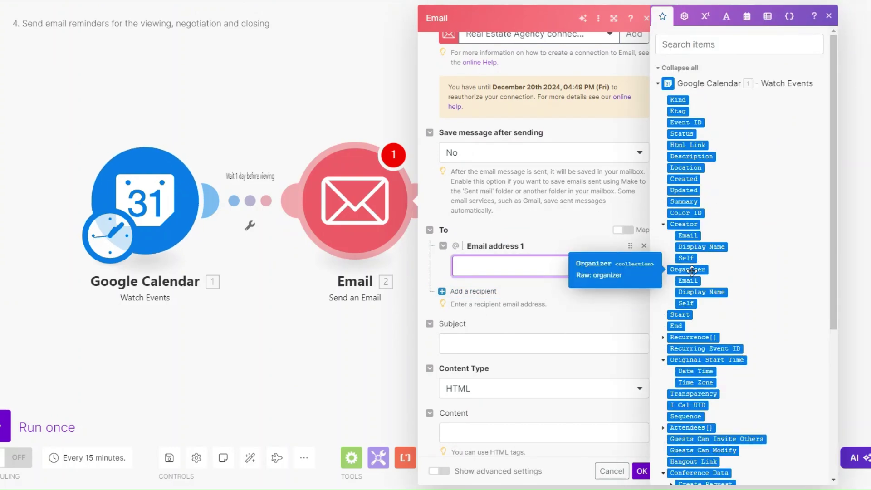
pyautogui.moveTo(690, 281); pyautogui.dragTo(635, 270)
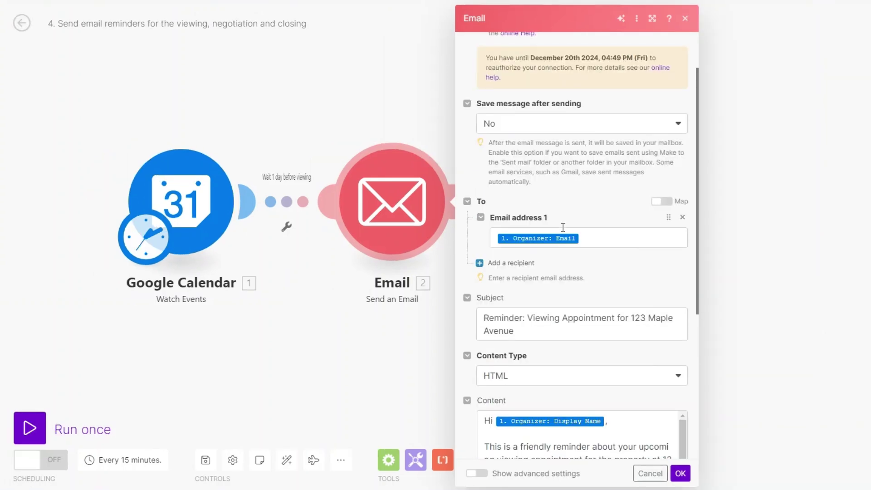
pyautogui.scroll(-3, 562, 232)
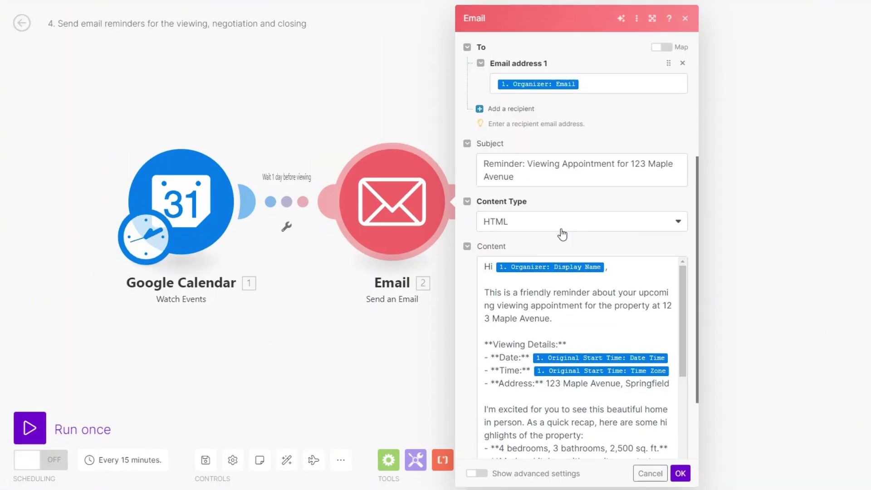
pyautogui.scroll(-2, 571, 200)
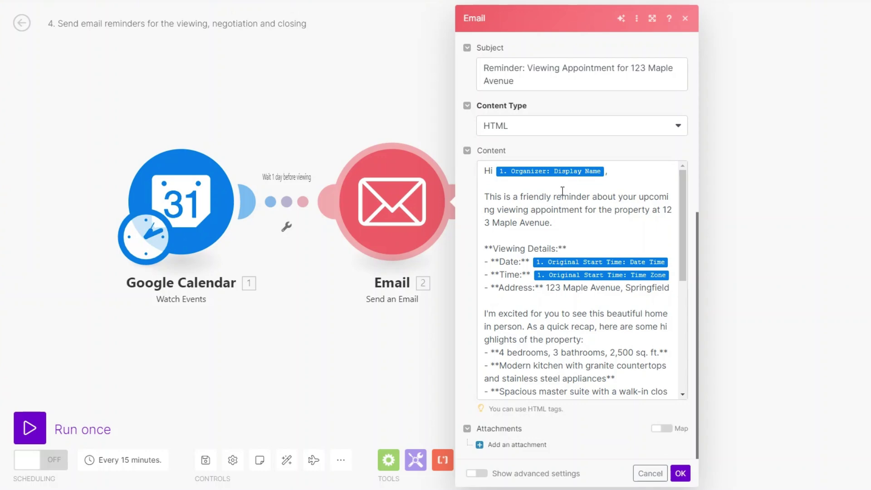
pyautogui.scroll(-5, 562, 191)
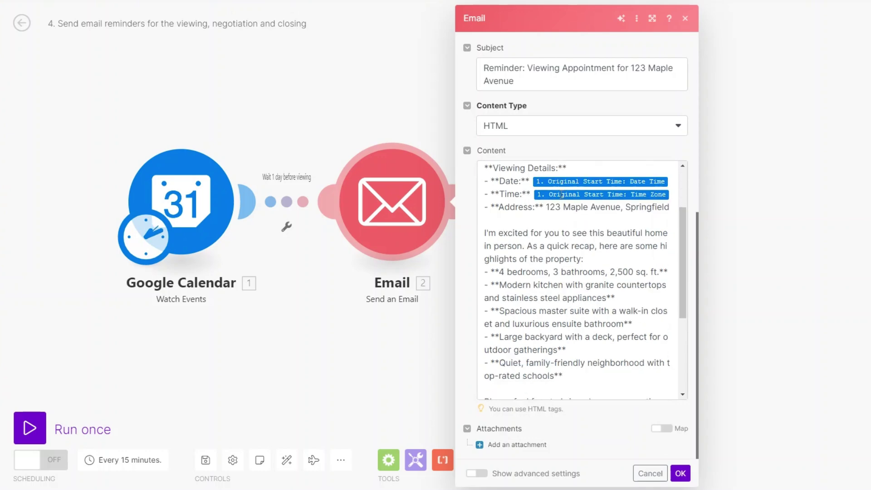
pyautogui.click(677, 277)
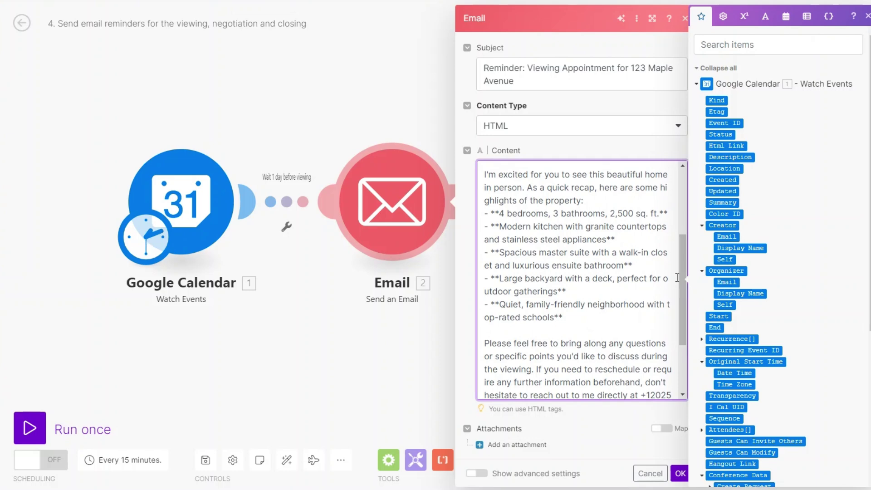
pyautogui.scroll(-3, 677, 278)
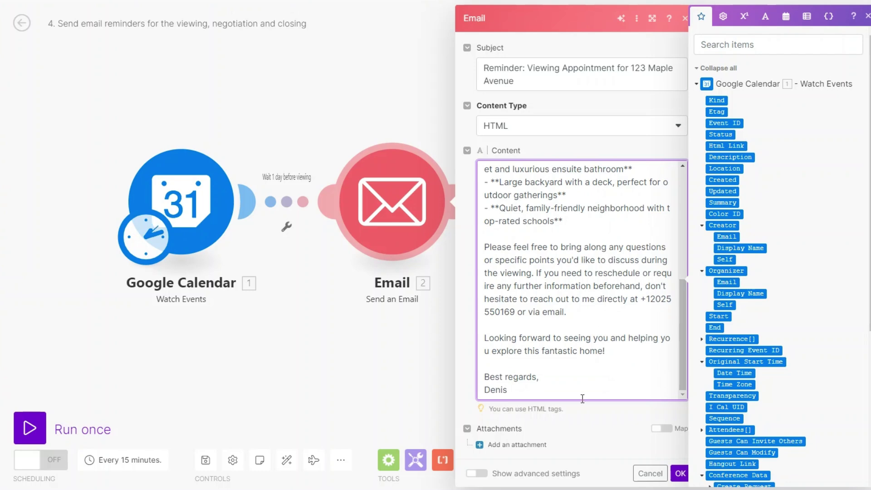
pyautogui.click(652, 461)
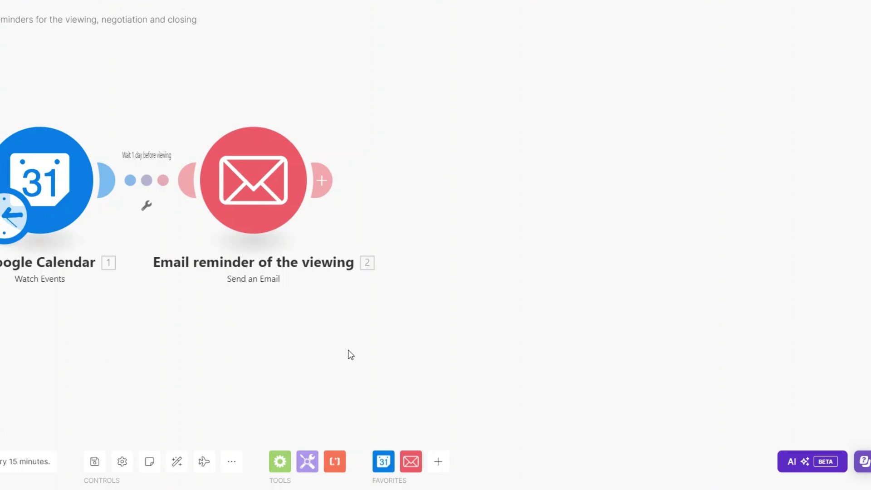
# - Add a second Send an Email module linked through a 'Wait 1 day after viewing' filter
pyautogui.click(321, 180)
pyautogui.click(587, 132)
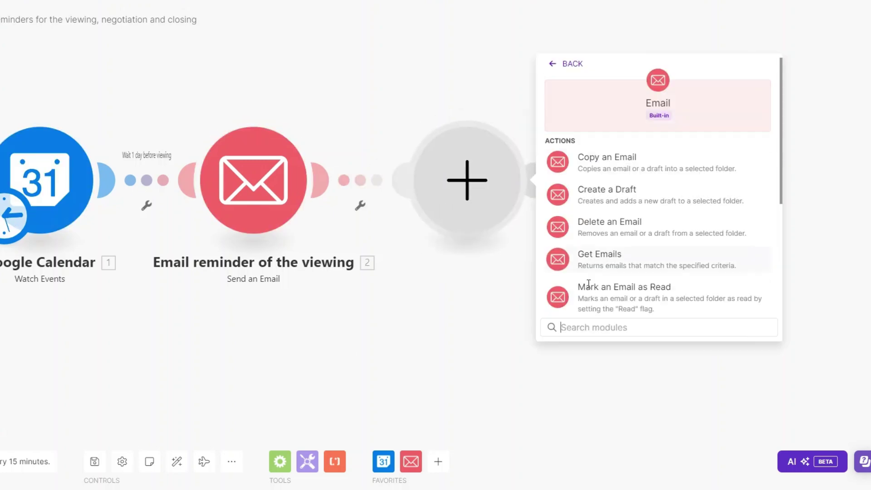
pyautogui.scroll(-3, 589, 254)
pyautogui.scroll(-1, 598, 313)
pyautogui.click(599, 249)
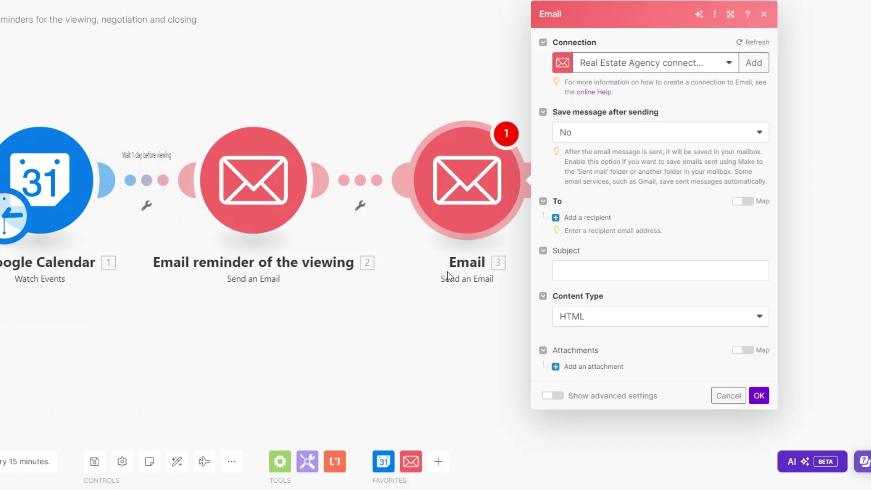
pyautogui.click(310, 205)
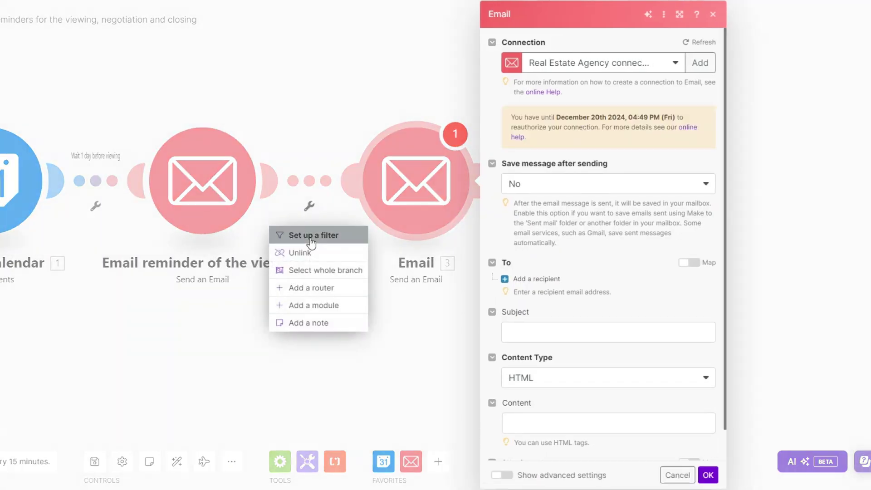
pyautogui.click(312, 234)
pyautogui.click(375, 133)
pyautogui.write('wai')
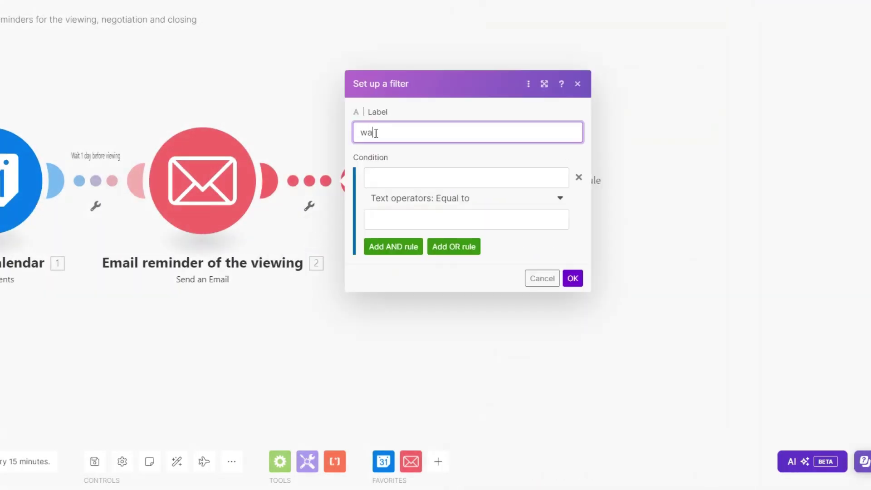
pyautogui.write('t')
pyautogui.click(434, 178)
pyautogui.write('a')
pyautogui.click(433, 163)
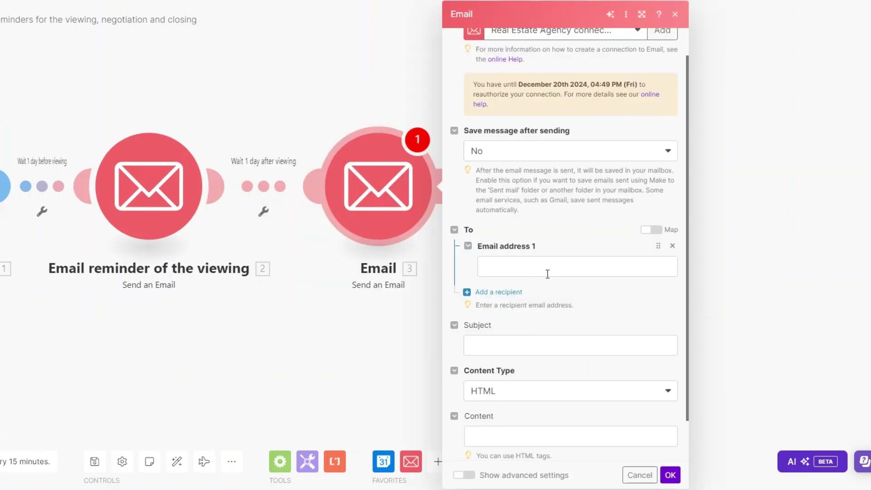
# - Fill in the follow-up email's recipient, subject and body about 123 Maple Avenue
pyautogui.click(589, 266)
pyautogui.scroll(3, 743, 293)
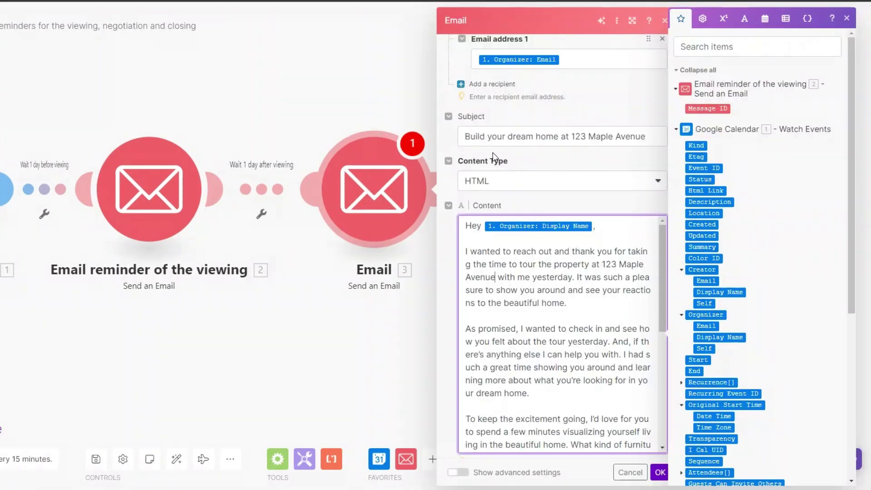
pyautogui.click(654, 136)
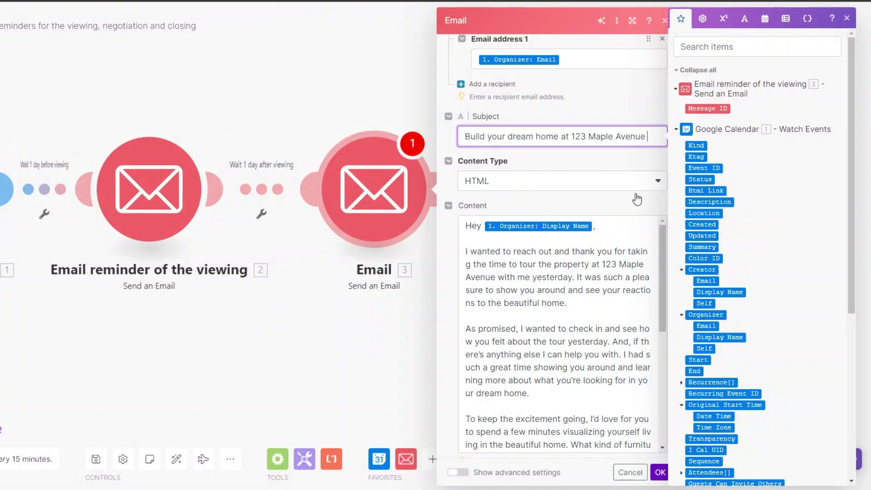
pyautogui.scroll(-2, 603, 253)
pyautogui.scroll(2, 589, 227)
pyautogui.scroll(-1, 576, 182)
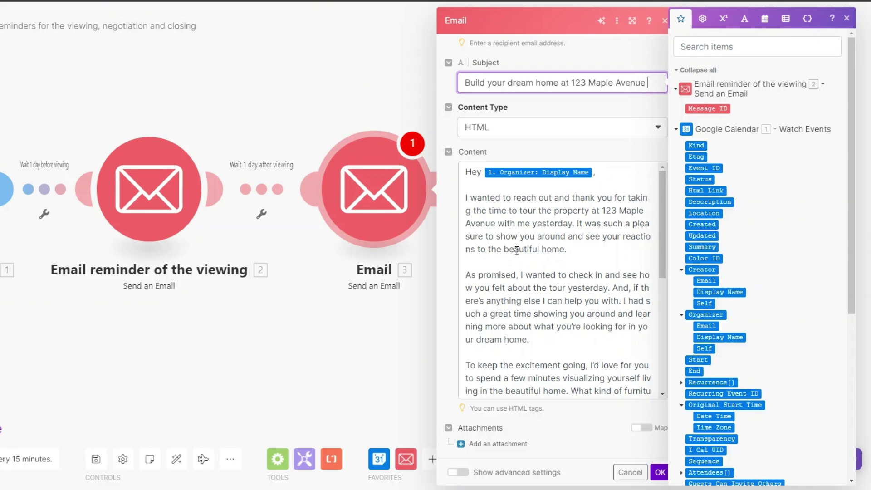
pyautogui.scroll(-3, 517, 334)
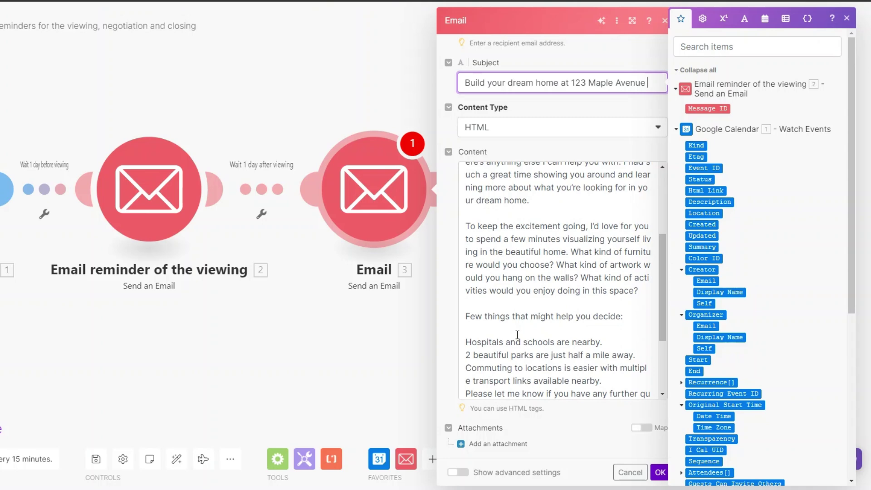
pyautogui.scroll(-3, 517, 334)
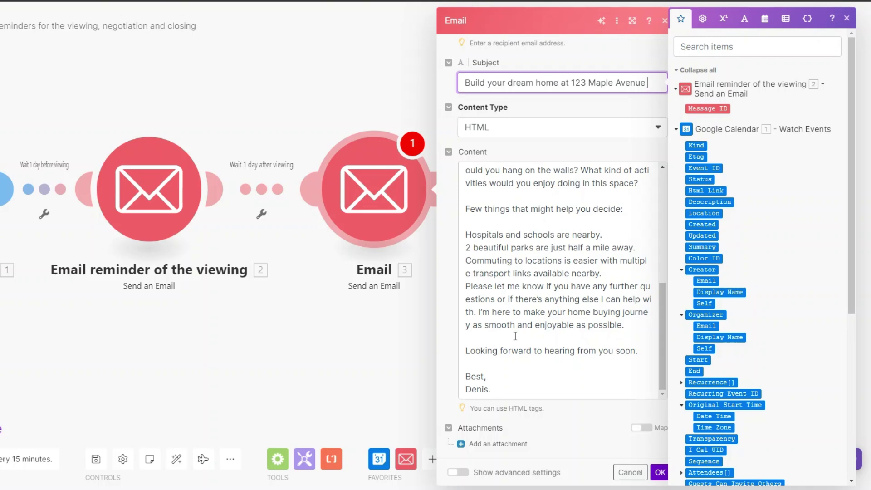
pyautogui.click(608, 273)
pyautogui.press('Return')
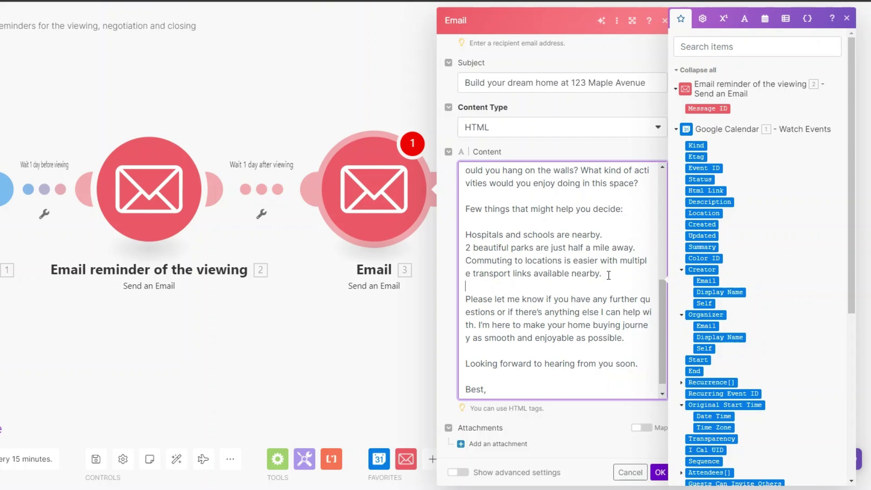
pyautogui.scroll(-1, 622, 352)
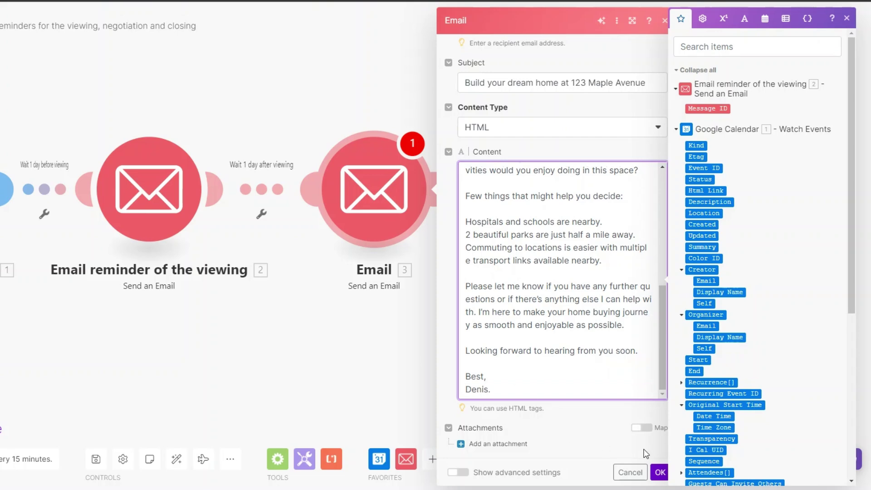
pyautogui.click(628, 471)
# - Rename the third module to 'Negotiation Follow Up Email'
pyautogui.rightClick(415, 272)
pyautogui.click(410, 253)
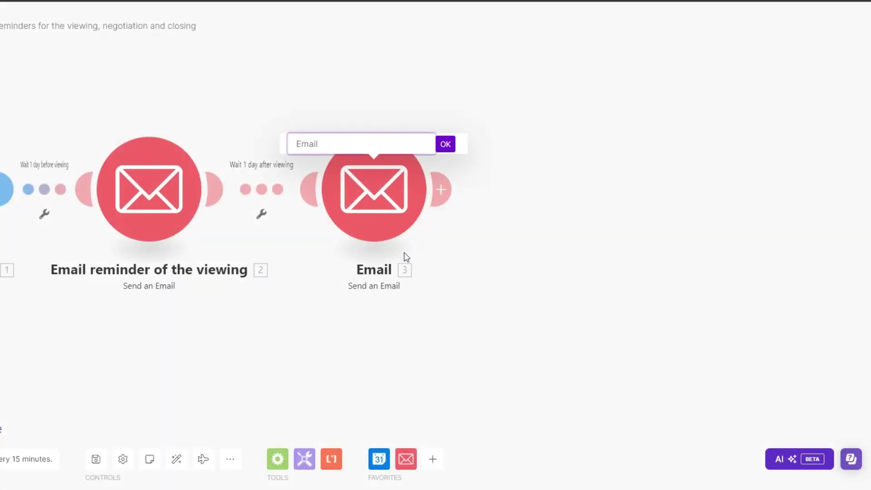
pyautogui.write('Negotiation Follow Up Email')
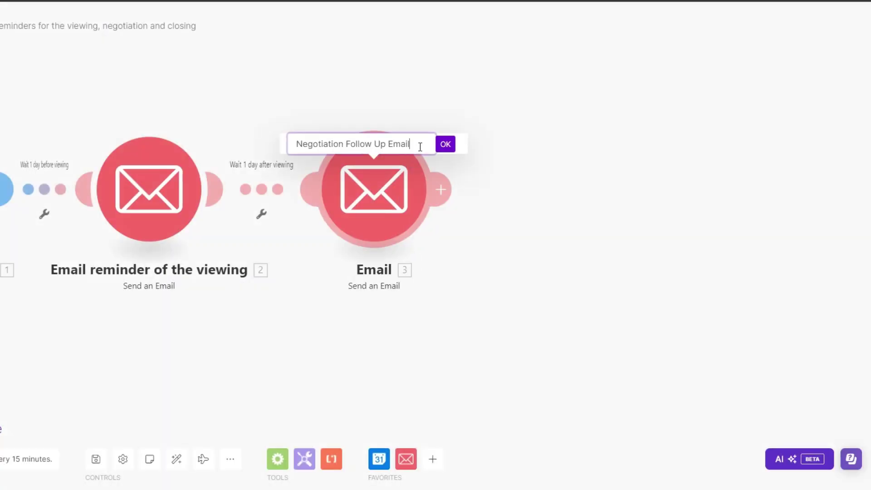
pyautogui.click(444, 145)
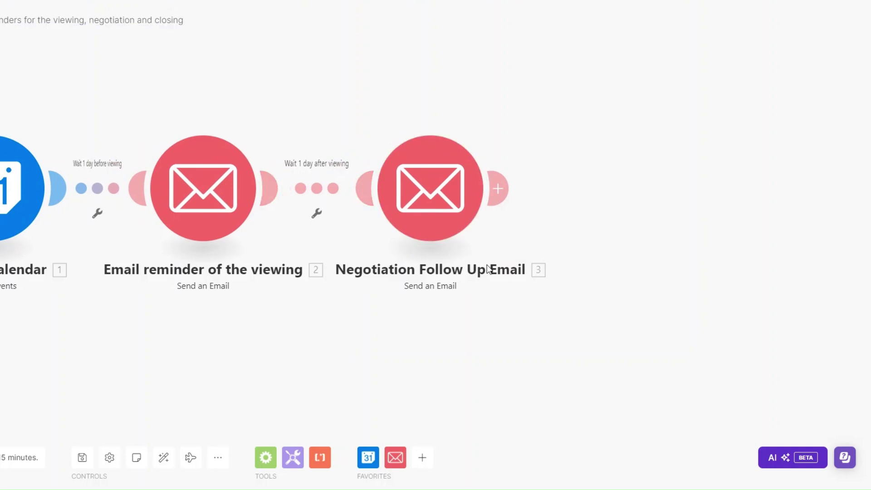
# - Add a Send an Email module with subject 'Ready to Make 123 Maple Avenue Your New Home?' and its content
pyautogui.click(497, 188)
pyautogui.click(653, 141)
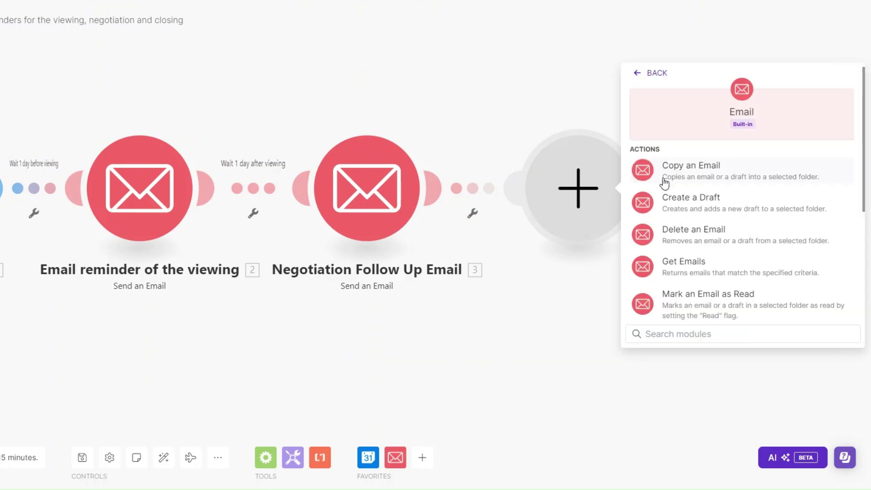
pyautogui.scroll(-3, 703, 263)
pyautogui.click(703, 290)
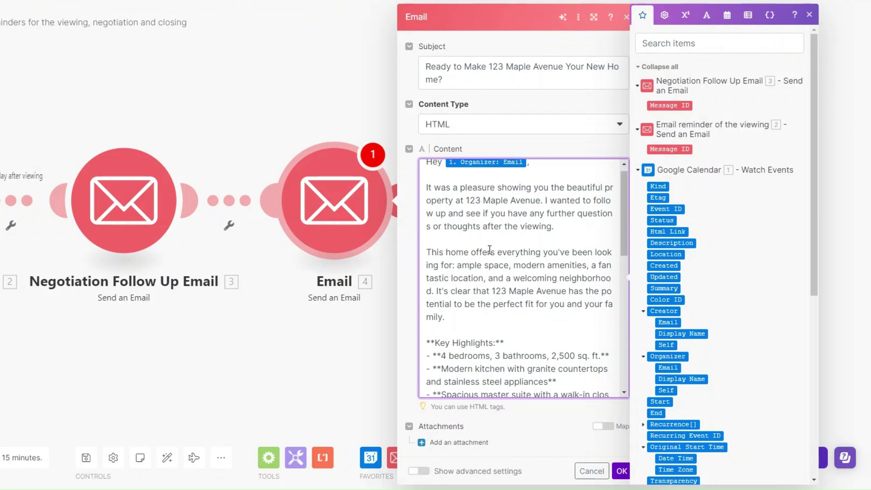
pyautogui.scroll(-2, 489, 250)
pyautogui.scroll(-4, 490, 249)
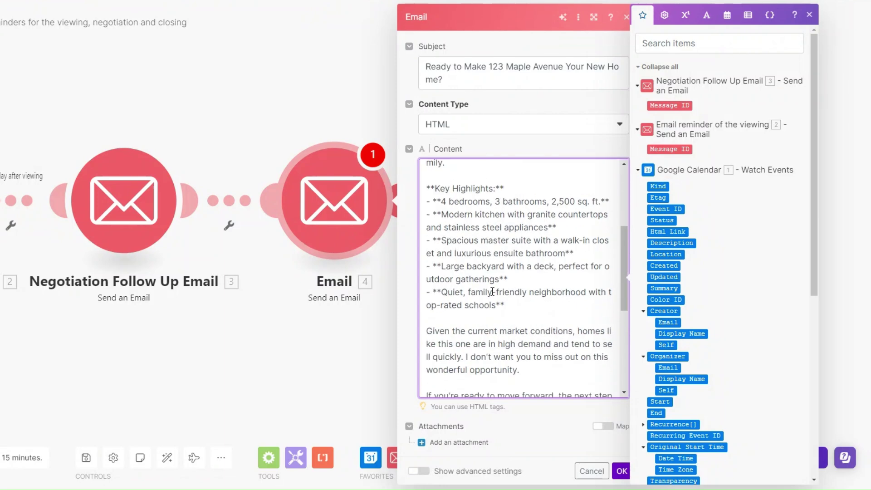
pyautogui.scroll(-4, 549, 298)
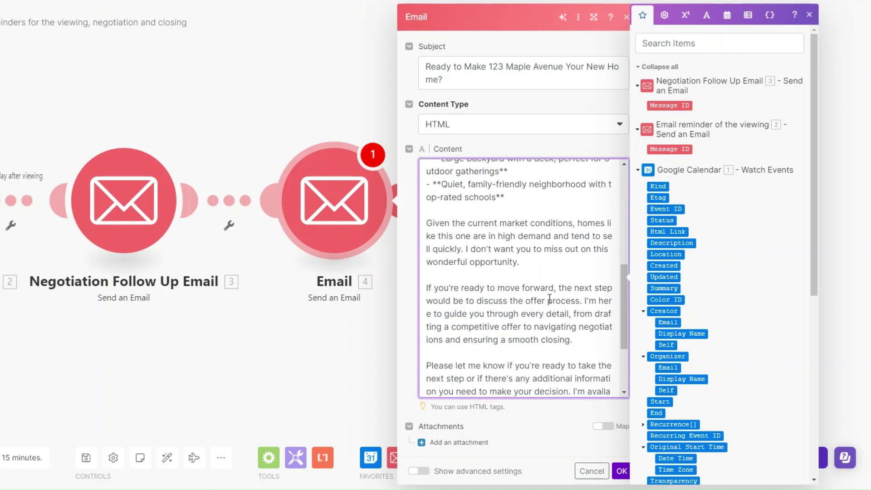
pyautogui.scroll(-2, 549, 299)
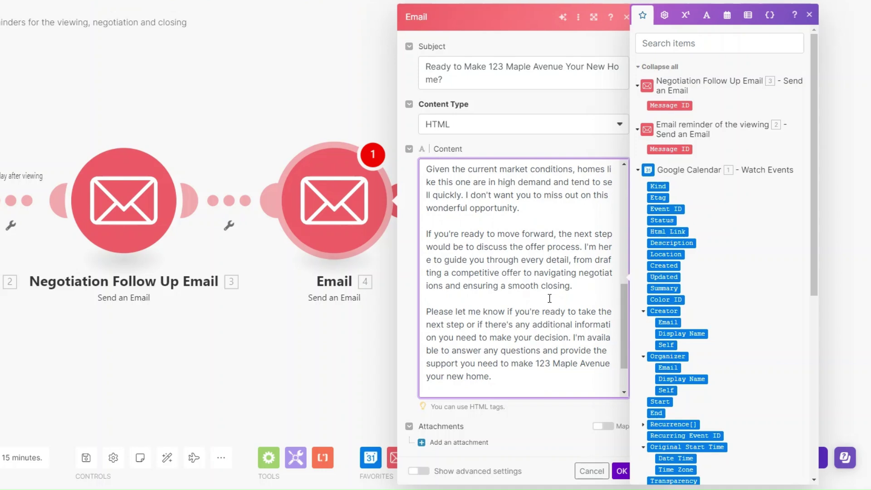
pyautogui.scroll(-2, 549, 299)
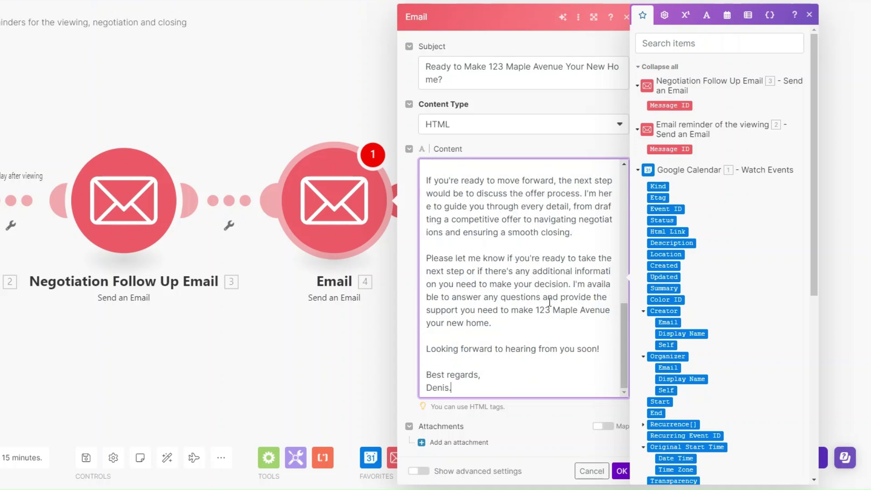
pyautogui.click(621, 471)
# - Rename the fourth module to 'Close the sale Email'
pyautogui.rightClick(324, 190)
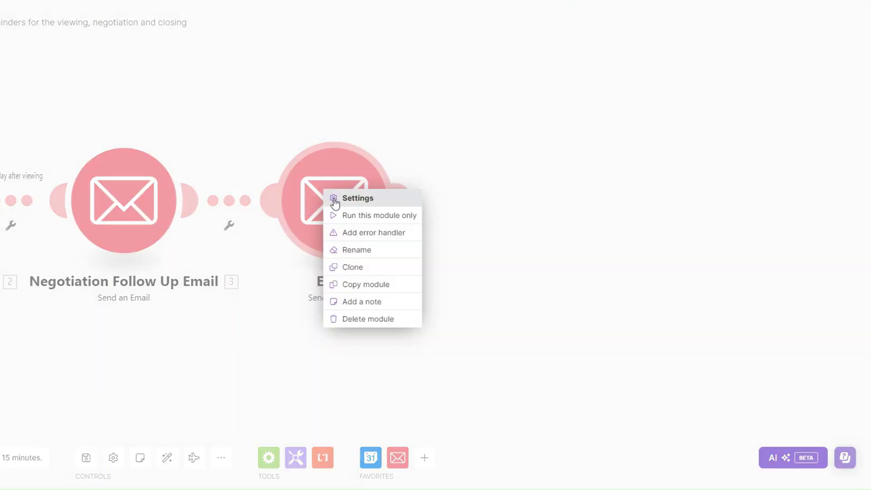
pyautogui.click(358, 249)
pyautogui.write('Close the sale Email')
pyautogui.click(409, 157)
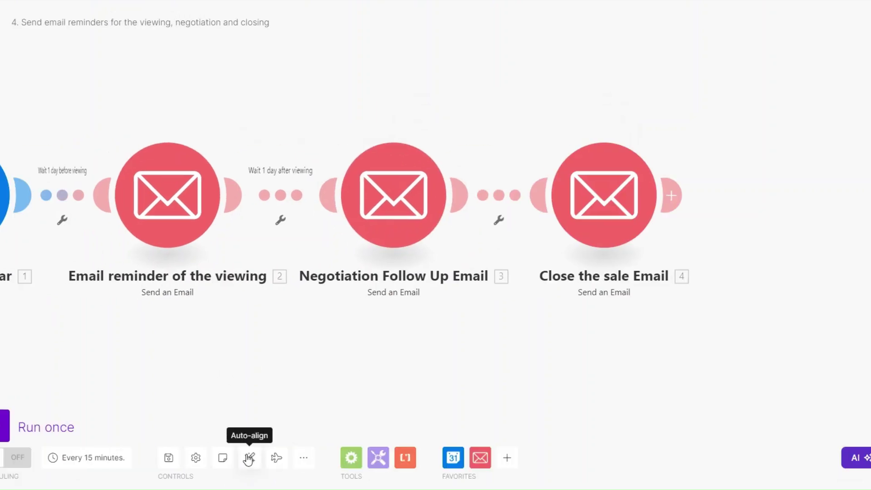
# - Auto-align the modules and filter the link before Close the sale Email, labelled 'Wait 5 days after viewing'
pyautogui.click(167, 457)
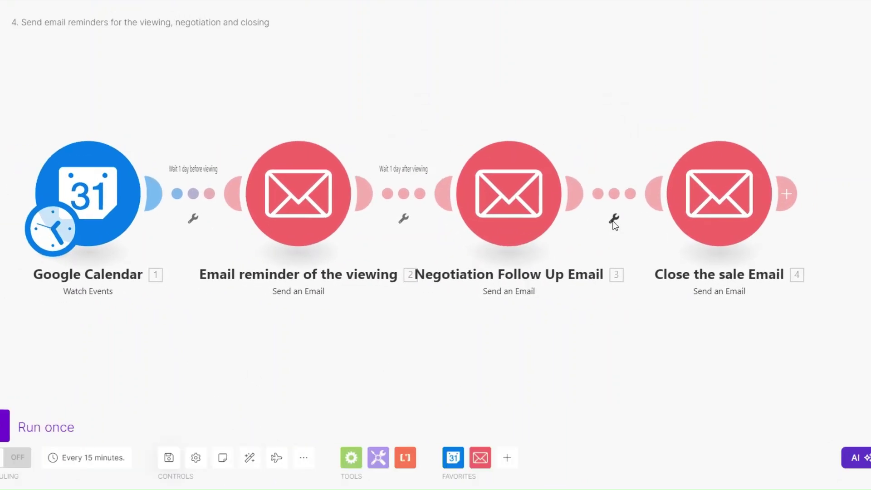
pyautogui.click(613, 219)
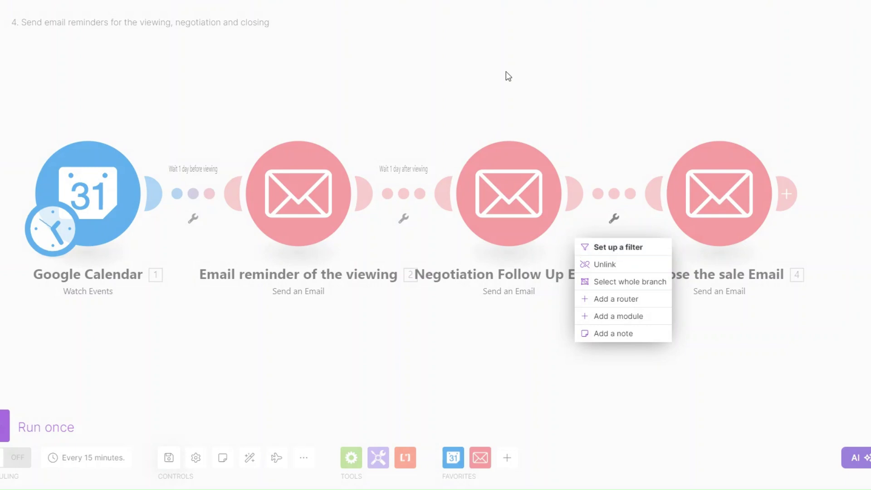
pyautogui.click(615, 247)
pyautogui.doubleClick(626, 145)
pyautogui.write('5 days after viewing')
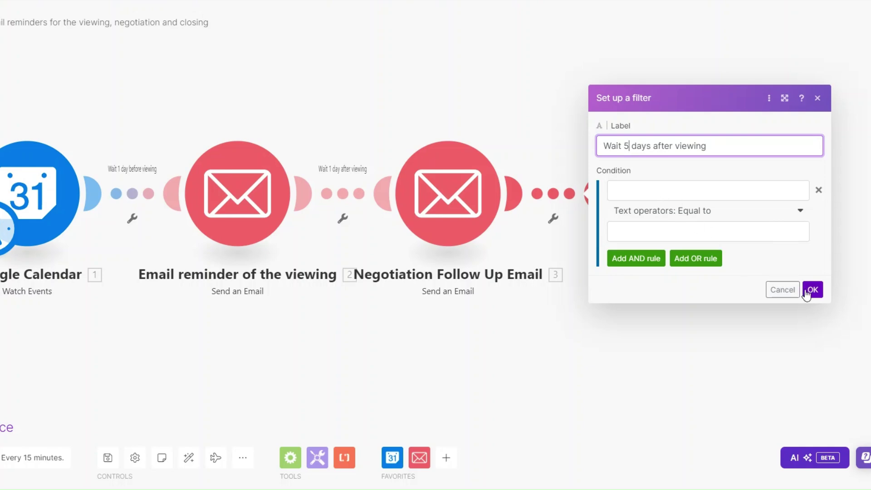
pyautogui.click(812, 289)
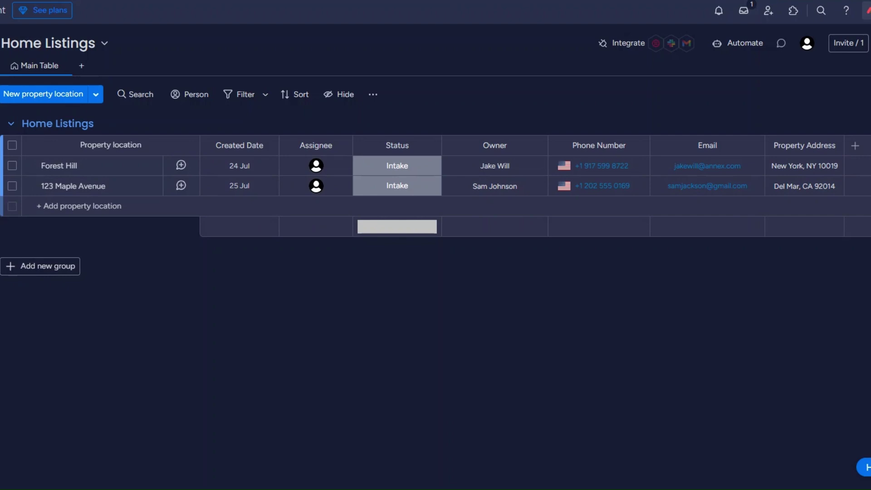
# - Open the Sold Homes board from the monday.com sidebar
pyautogui.click(1, 244)
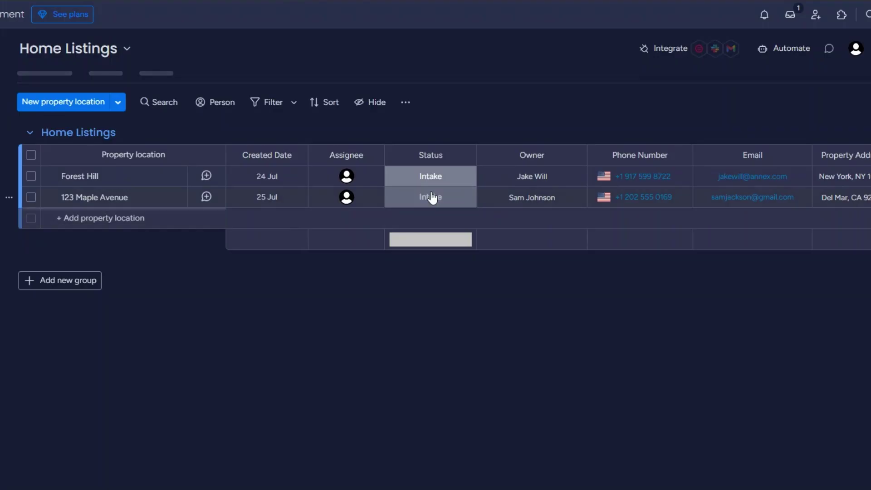
# - View 123 Maple Avenue's Intake/Sold/Lost status options and leave it at Intake
pyautogui.click(429, 198)
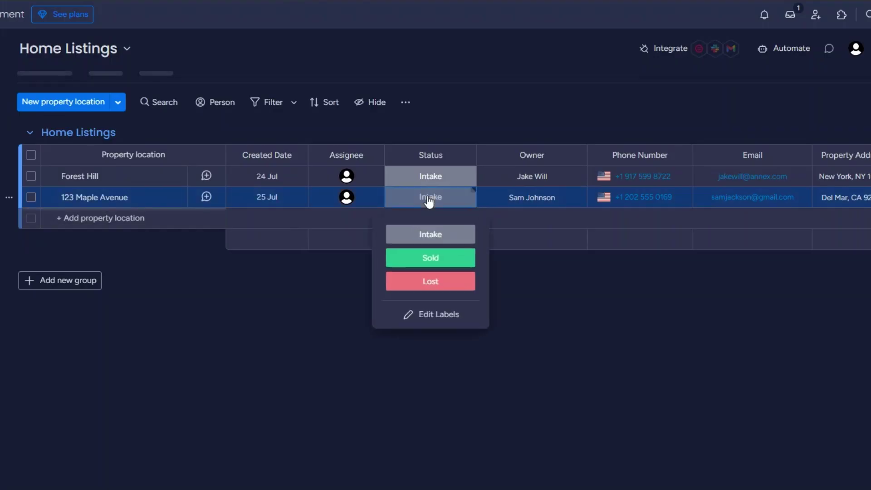
pyautogui.click(431, 259)
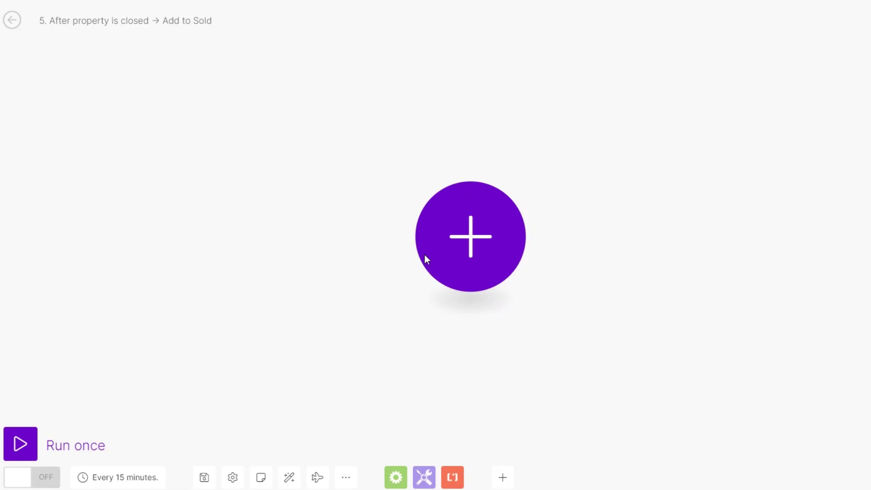
# - Start scenario 5 with a Webhooks Custom webhook trigger
pyautogui.click(426, 259)
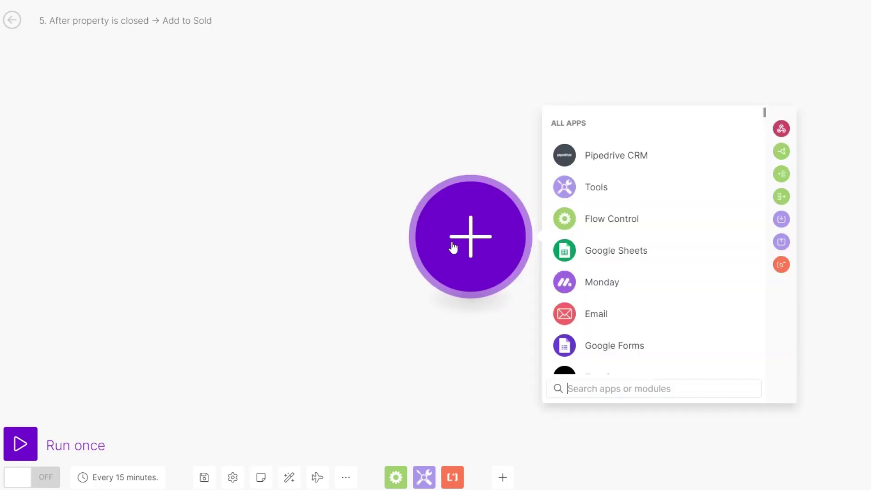
pyautogui.write('web')
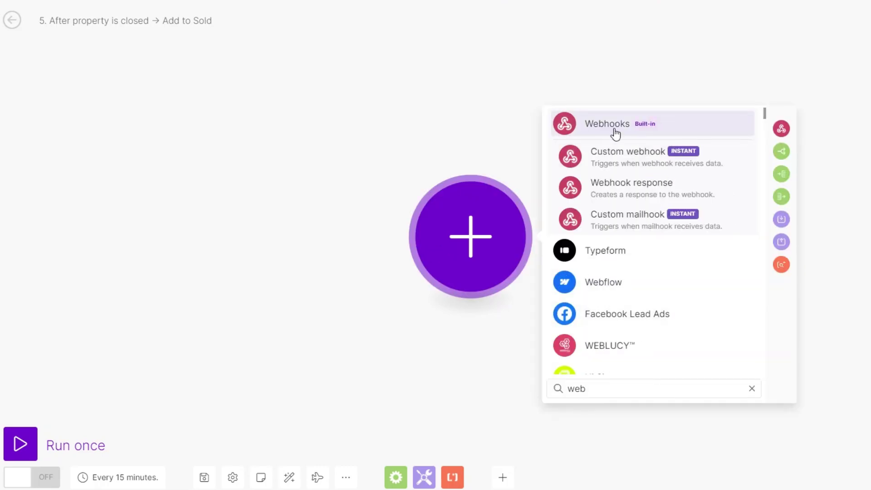
pyautogui.click(616, 132)
pyautogui.click(617, 259)
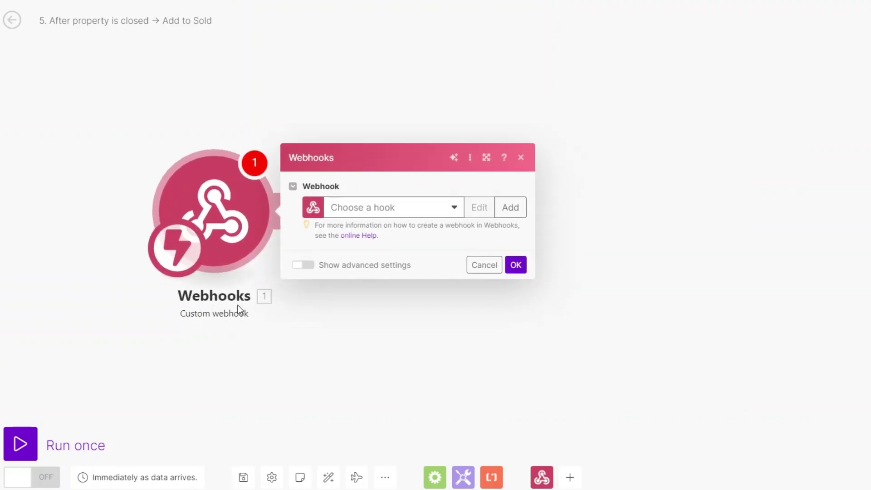
# - Create a new hook named 'Property closed webhook' and copy its address
pyautogui.click(512, 207)
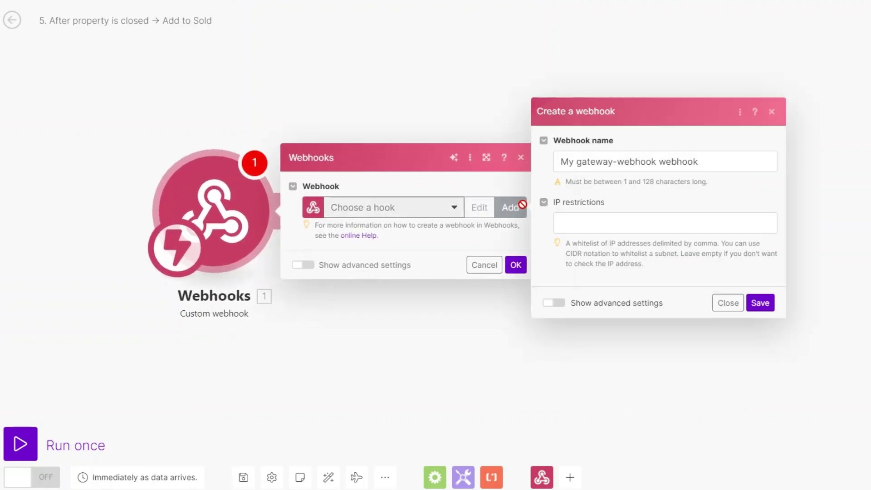
pyautogui.moveTo(656, 162); pyautogui.dragTo(539, 177)
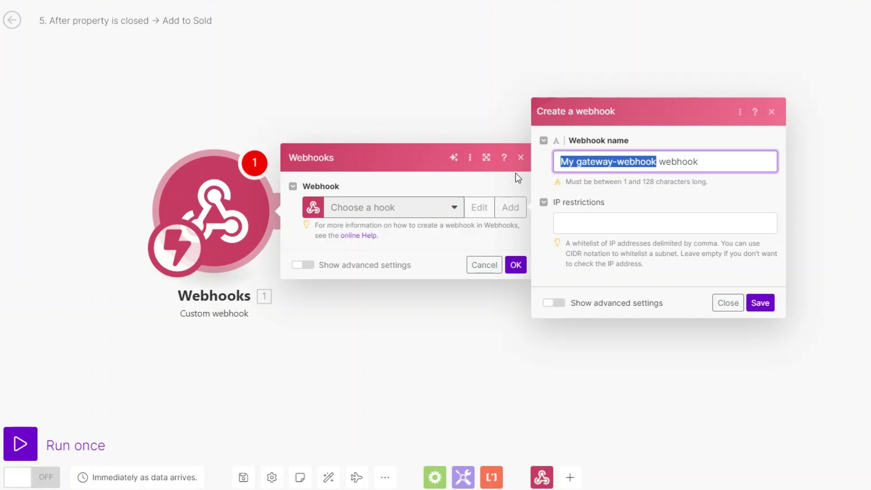
pyautogui.write('Property closed')
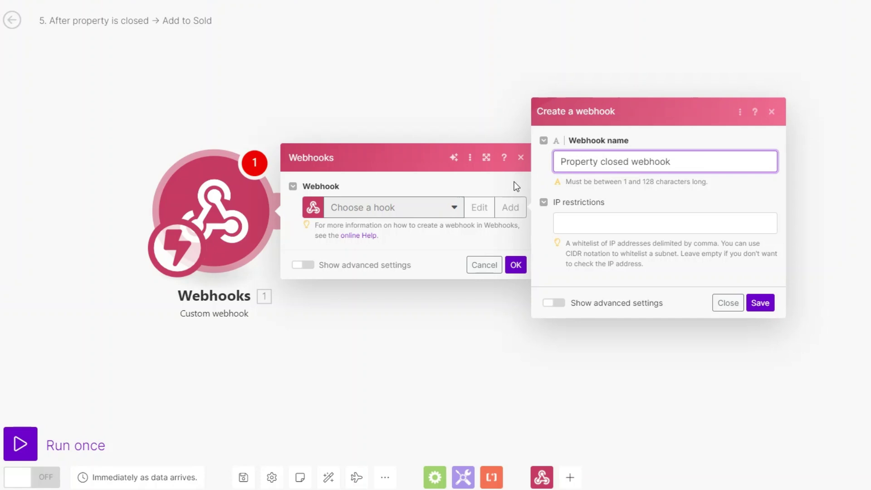
pyautogui.click(769, 304)
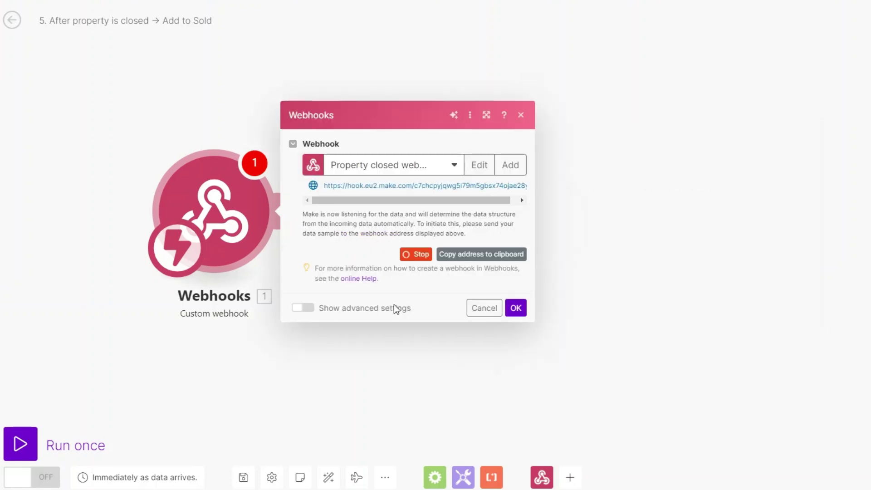
pyautogui.click(459, 261)
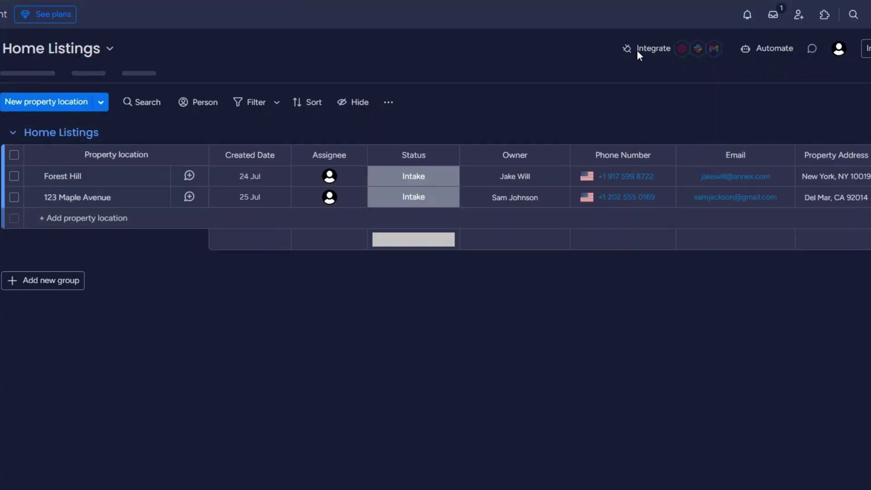
# - In monday.com, add the status-change webhook recipe using the pasted Make webhook URL
pyautogui.click(646, 49)
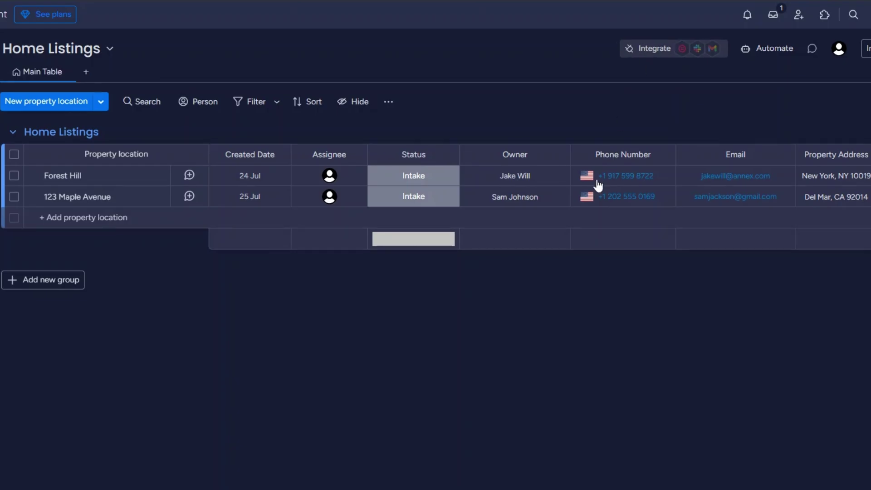
pyautogui.click(836, 379)
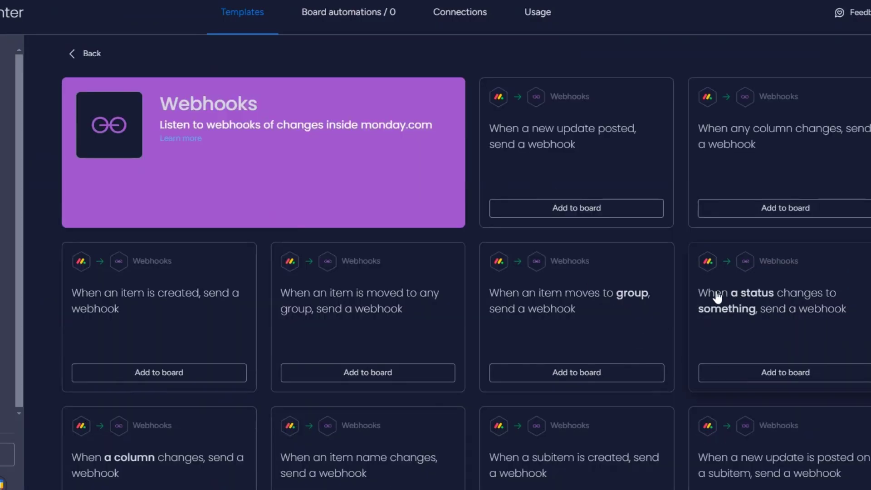
pyautogui.click(766, 367)
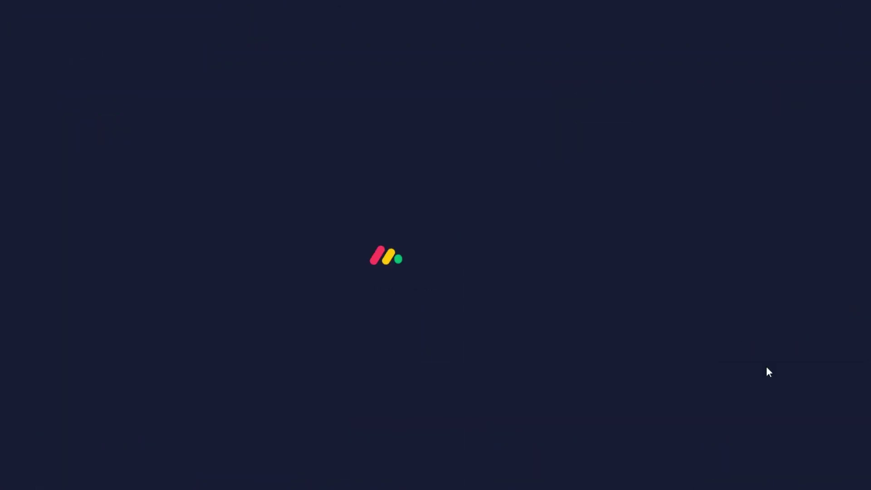
pyautogui.click(436, 307)
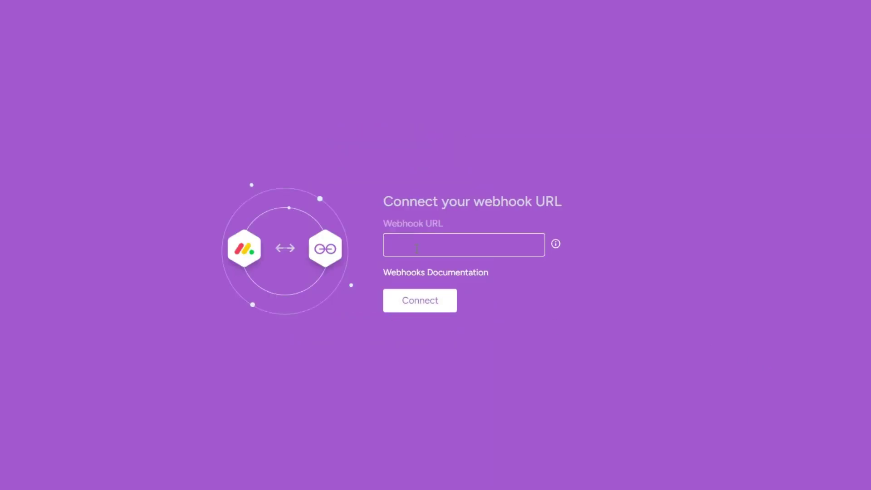
pyautogui.hotkey('ctrl', 'v')
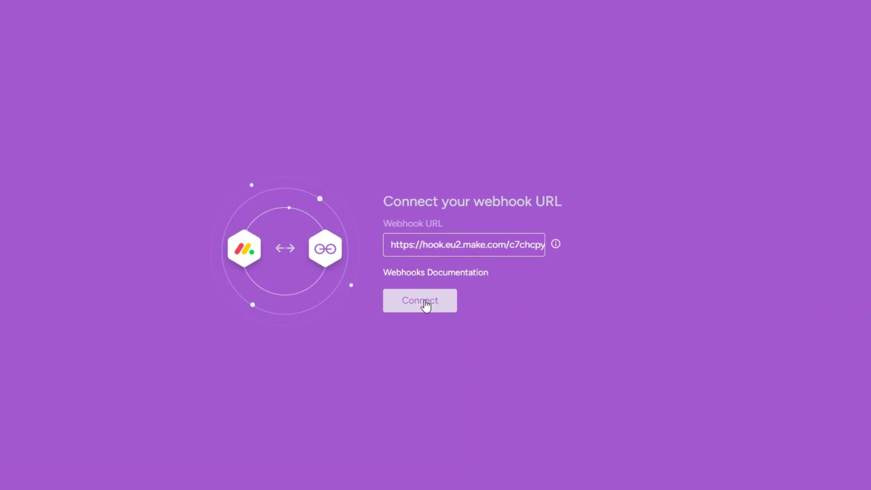
pyautogui.click(423, 305)
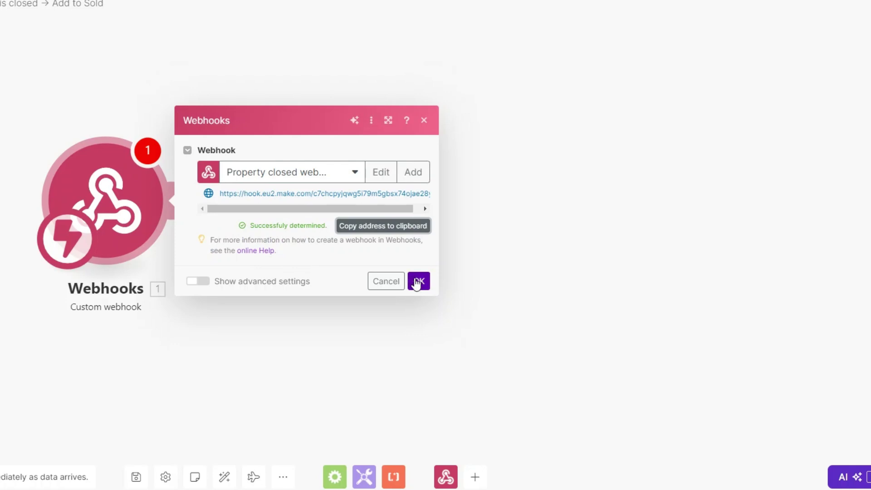
pyautogui.click(418, 280)
# - Add a Webhook response returning monday.com's challenge, then connect the monday.com automation to it
pyautogui.click(180, 200)
pyautogui.click(440, 113)
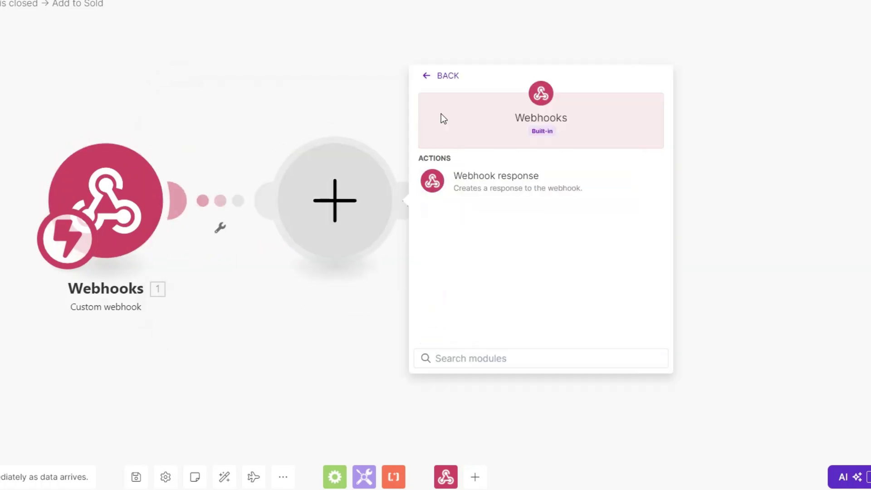
pyautogui.click(474, 188)
pyautogui.click(437, 240)
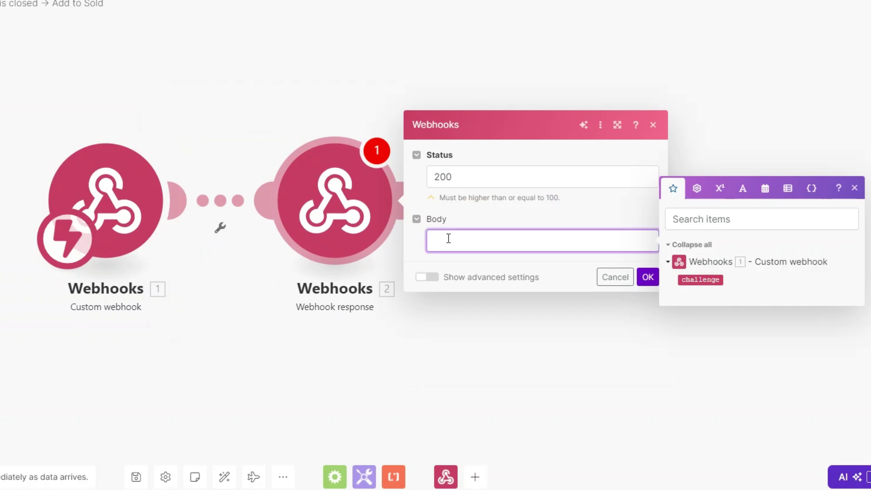
pyautogui.write('{}')
pyautogui.write('""')
pyautogui.write('challen')
pyautogui.write('ge')
pyautogui.write(':""')
pyautogui.click(703, 272)
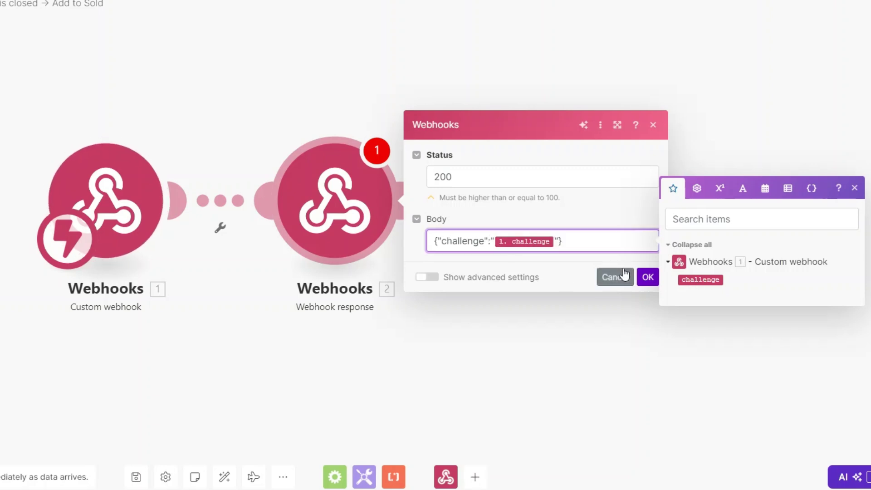
pyautogui.click(648, 276)
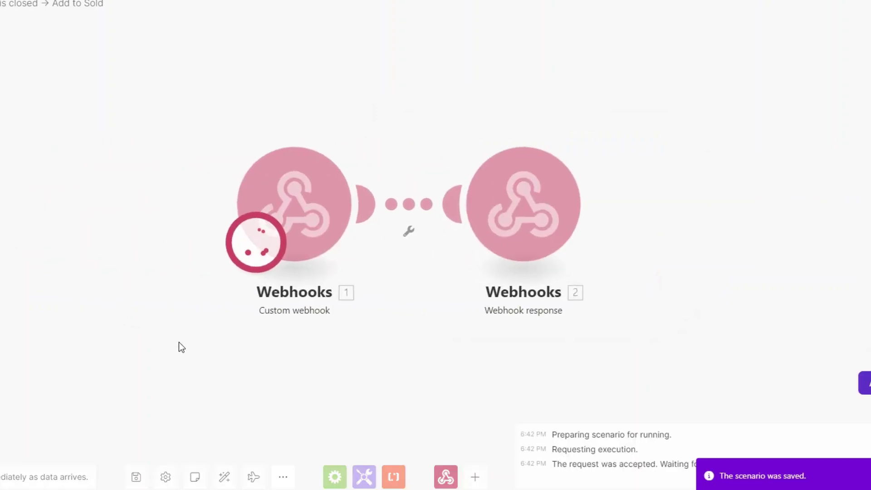
pyautogui.moveTo(188, 343); pyautogui.dragTo(141, 331)
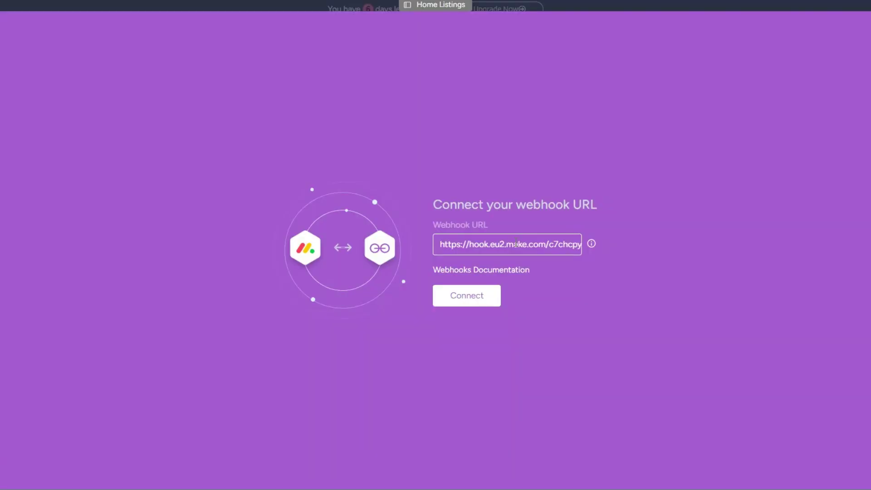
pyautogui.click(470, 300)
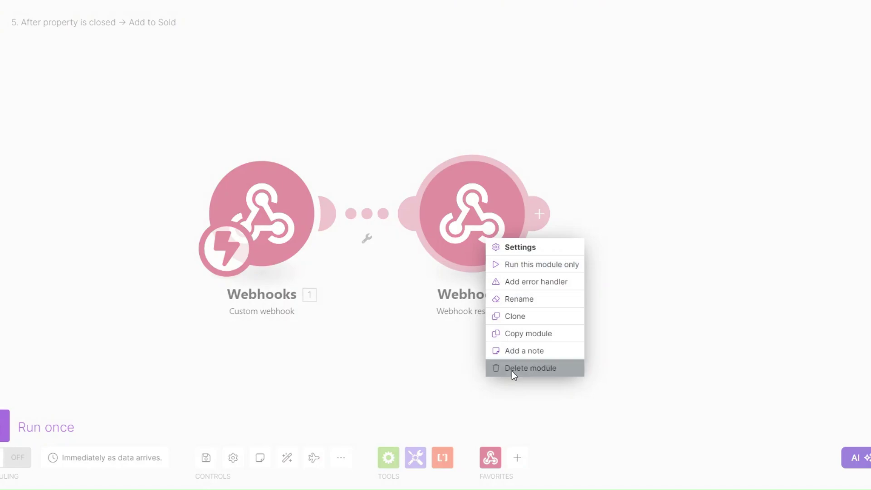
# - Delete the webhook response module and trigger the automation when Status changes to Sold
pyautogui.click(512, 368)
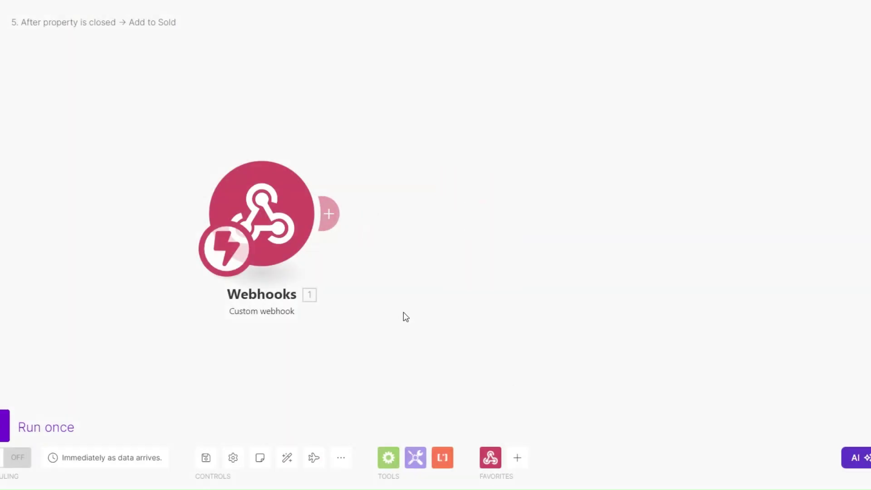
pyautogui.moveTo(403, 312); pyautogui.dragTo(321, 308)
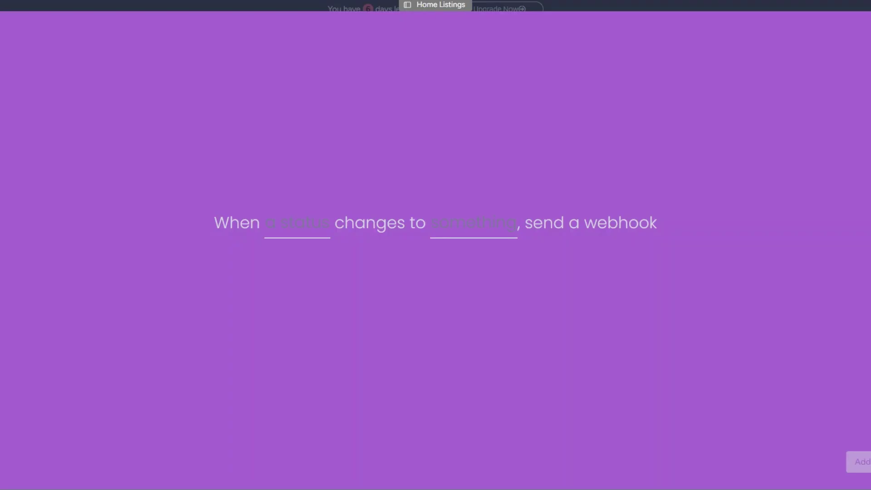
pyautogui.click(278, 218)
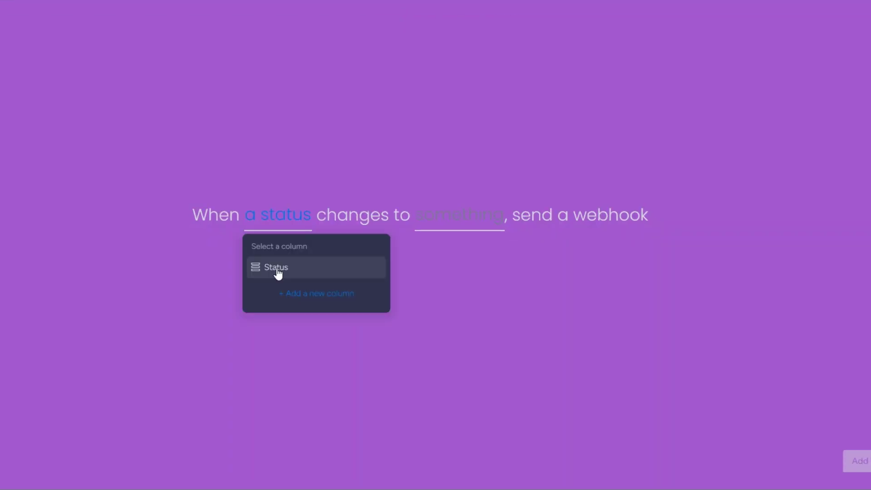
pyautogui.click(277, 268)
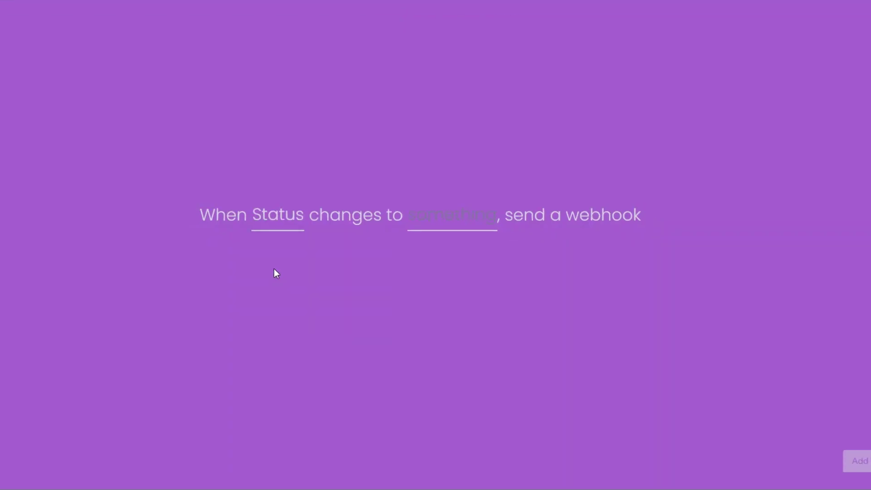
pyautogui.click(448, 216)
pyautogui.click(454, 313)
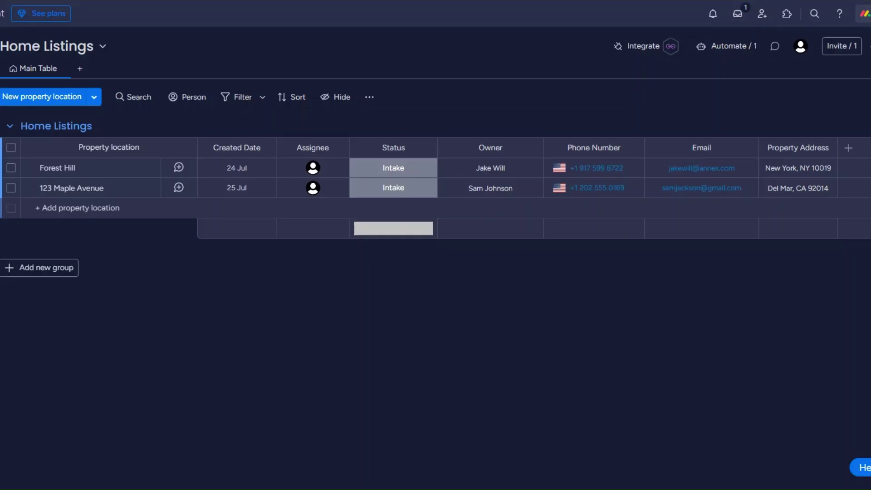
# - Mark 123 Maple Avenue Sold and inspect the event data the webhook received
pyautogui.click(393, 187)
pyautogui.click(390, 249)
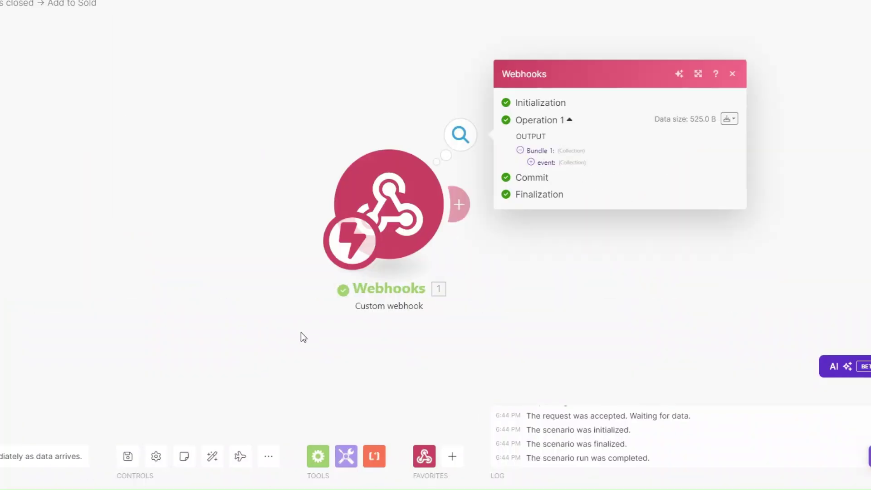
pyautogui.moveTo(301, 334); pyautogui.dragTo(5, 340)
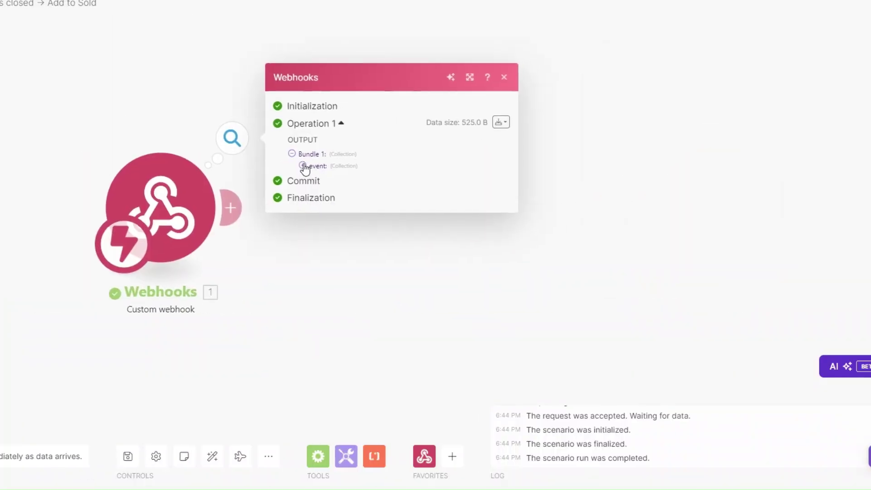
pyautogui.click(303, 165)
pyautogui.moveTo(364, 200); pyautogui.dragTo(414, 200)
pyautogui.click(405, 202)
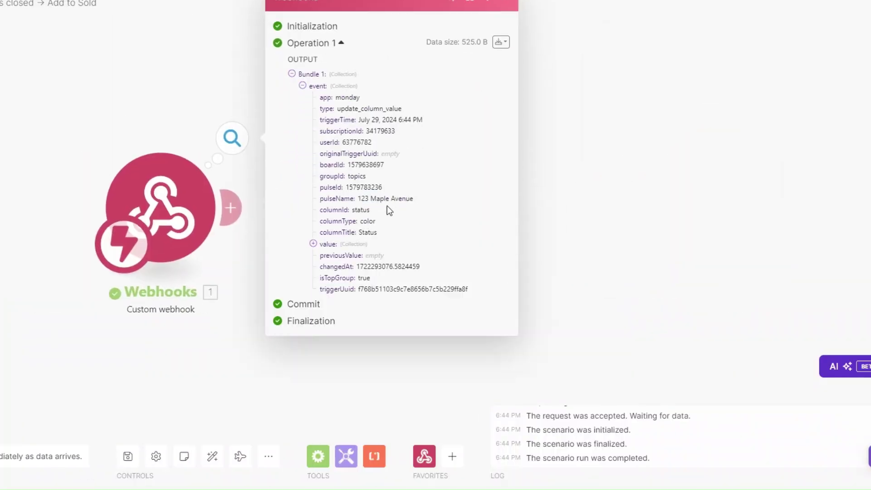
pyautogui.click(228, 355)
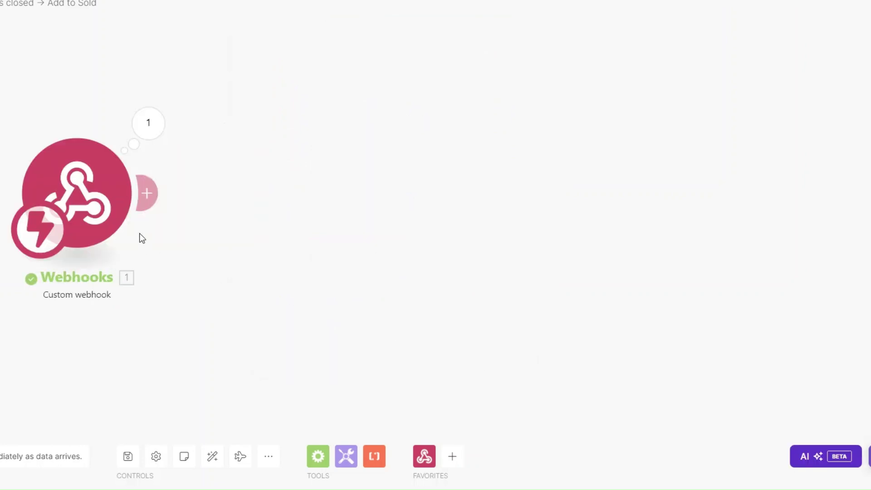
# - Add a Monday Get an Item module after the webhook
pyautogui.click(148, 192)
pyautogui.scroll(-3, 436, 267)
pyautogui.click(431, 171)
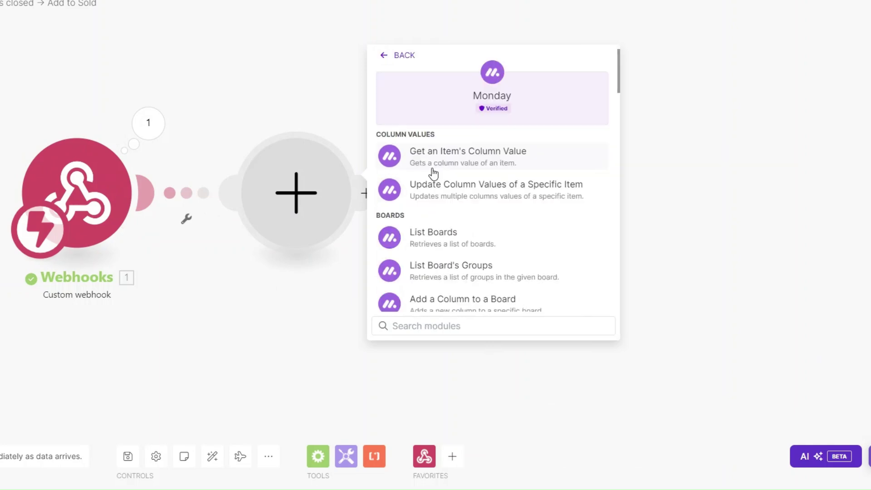
pyautogui.scroll(-3, 472, 236)
pyautogui.write('get a')
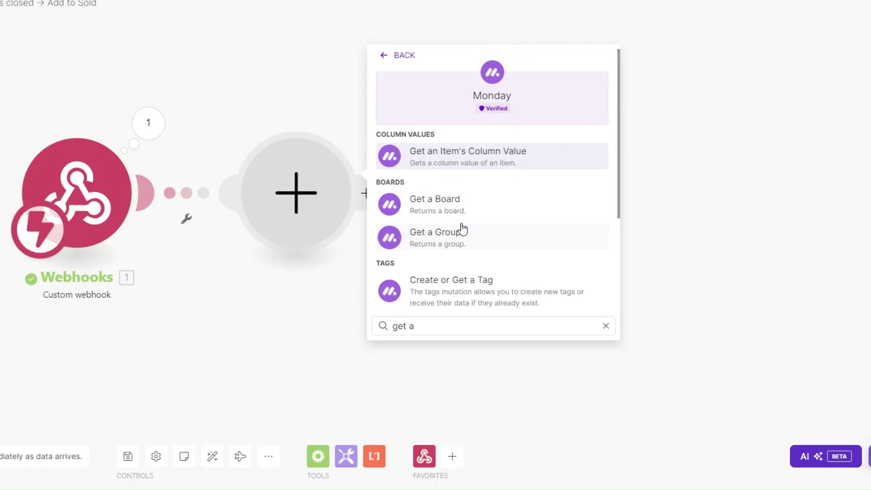
pyautogui.scroll(-3, 462, 228)
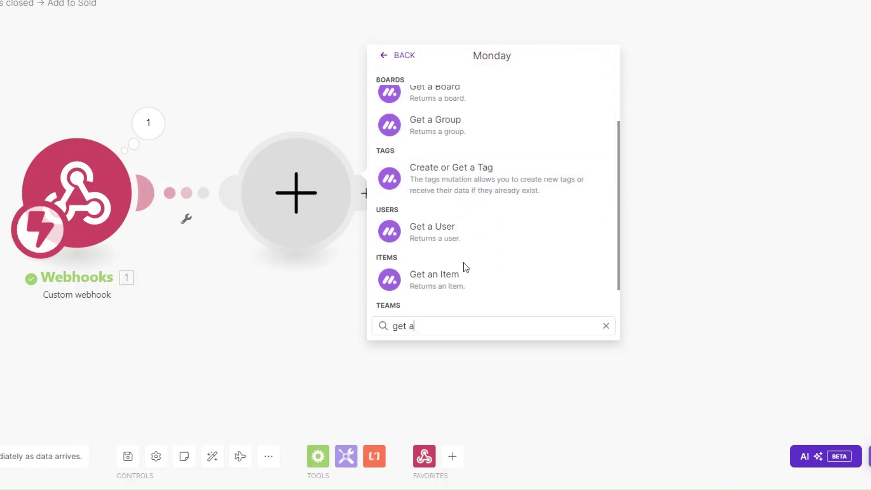
pyautogui.click(463, 286)
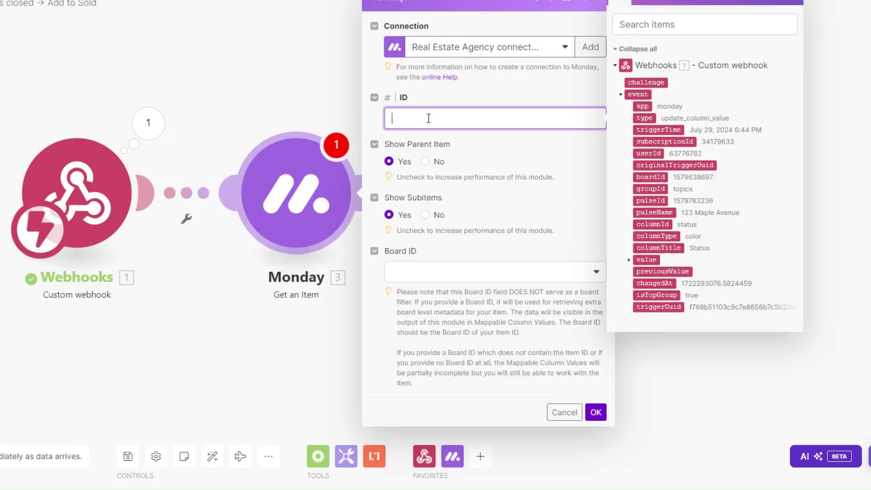
# - Map event pulseId to the item ID and choose the Home Listings board
pyautogui.click(660, 200)
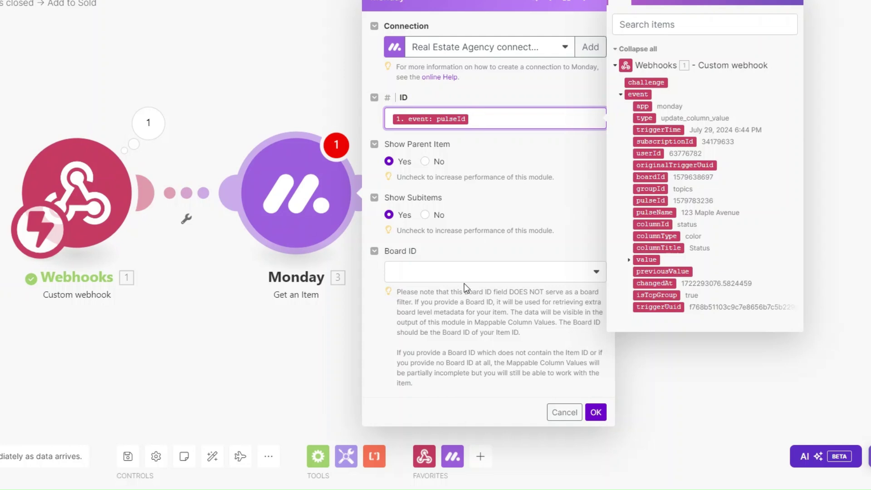
pyautogui.click(463, 274)
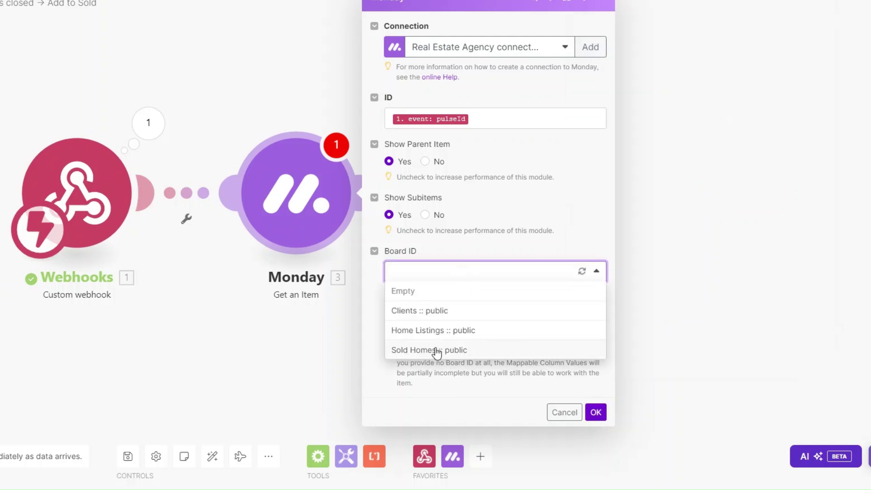
pyautogui.click(425, 332)
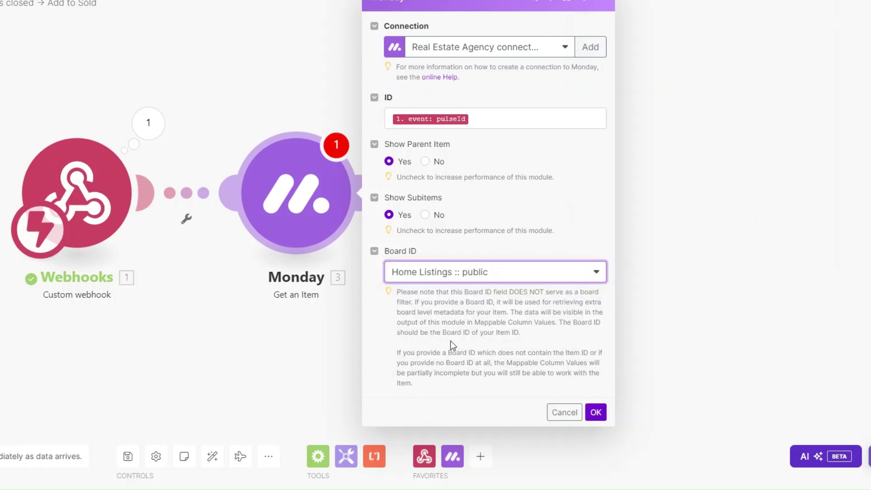
pyautogui.click(595, 412)
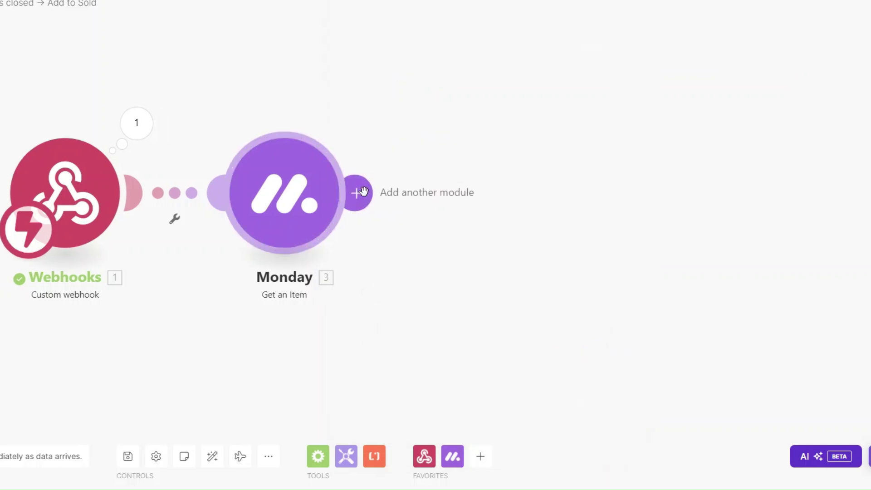
pyautogui.click(357, 193)
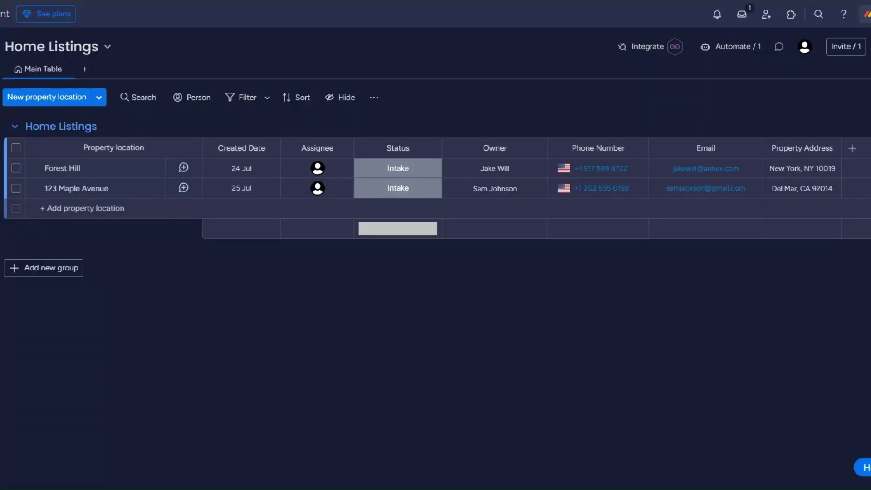
# - Mark Forest Hill Sold and confirm Get an Item returned the Forest Hill item
pyautogui.click(389, 173)
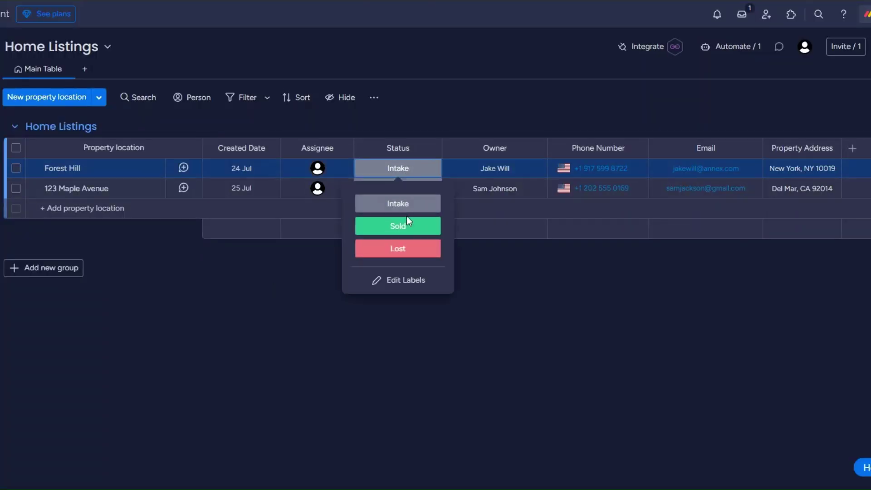
pyautogui.click(403, 225)
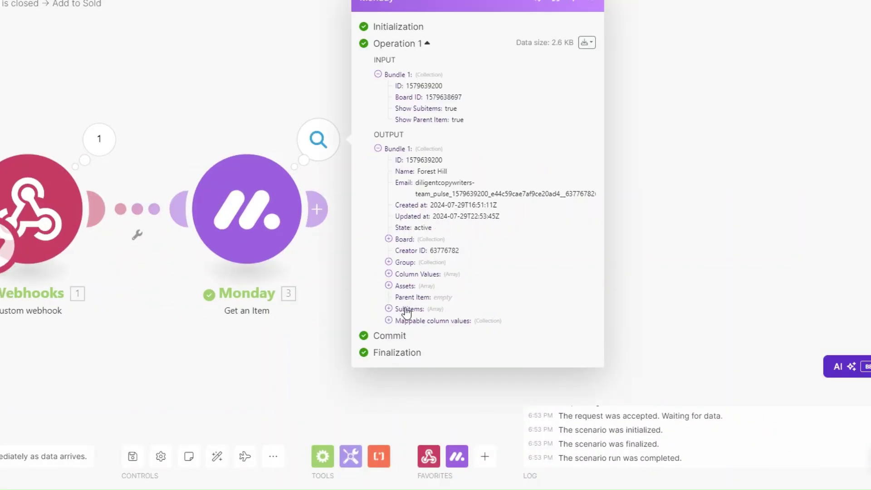
pyautogui.moveTo(417, 172); pyautogui.dragTo(462, 172)
pyautogui.click(184, 120)
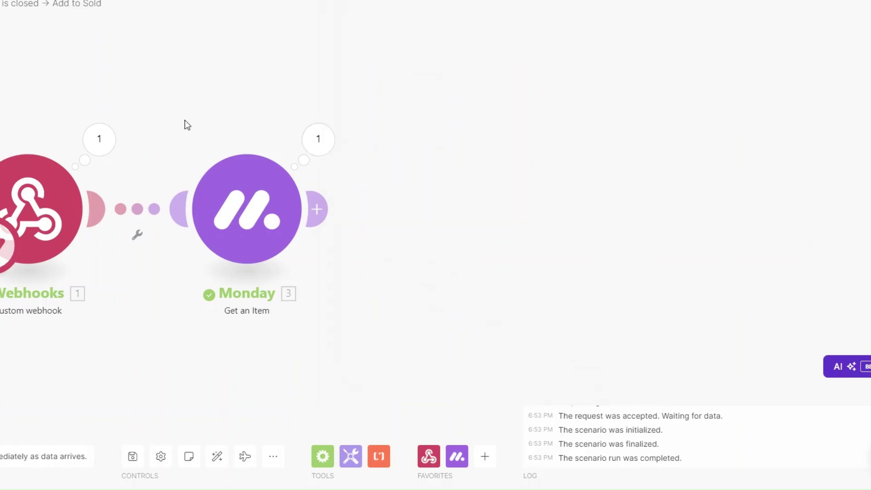
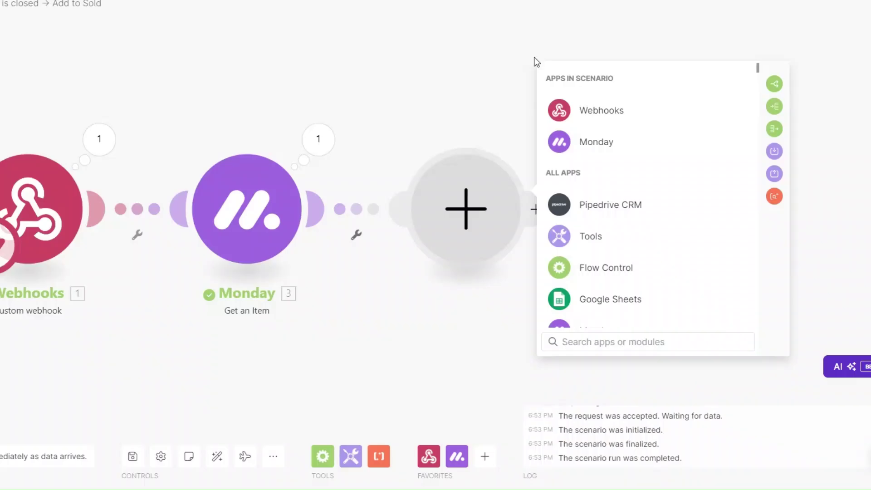
# - Bring up the Monday module list for a third module after Get an Item
pyautogui.click(592, 135)
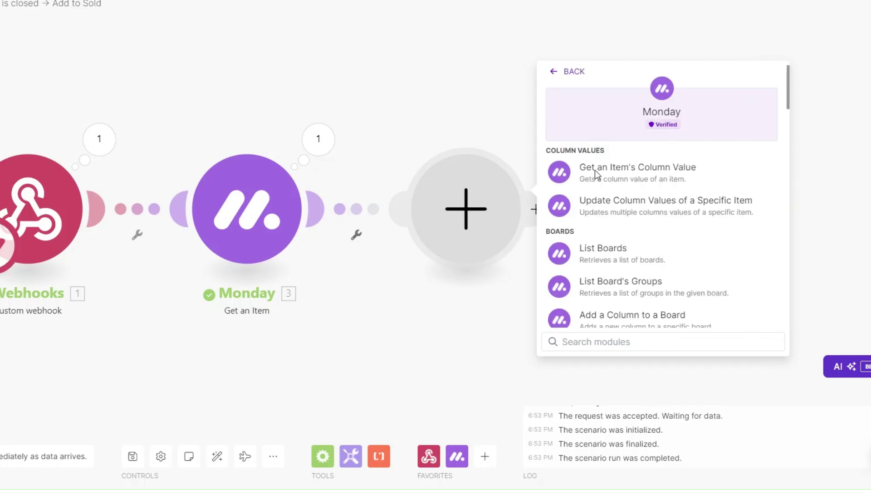
# - Add a Monday Create an Item module whose item name comes from Get an Item's Name
pyautogui.click(605, 337)
pyautogui.write('create')
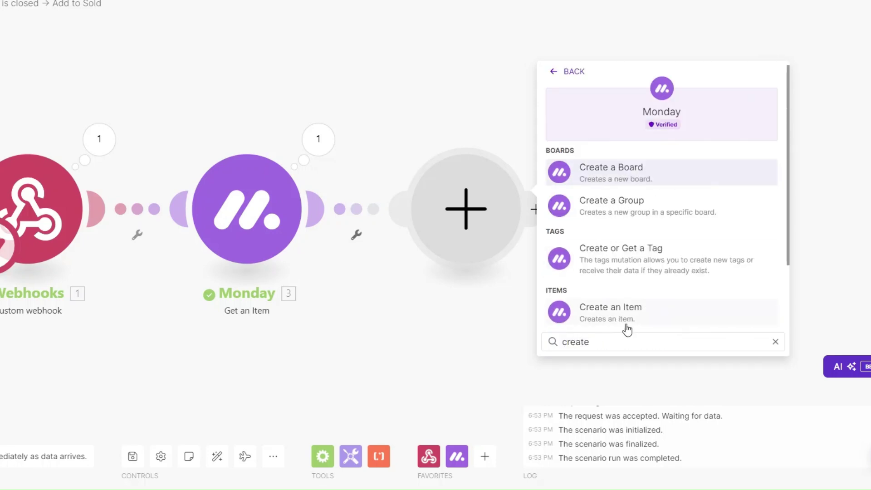
pyautogui.click(625, 318)
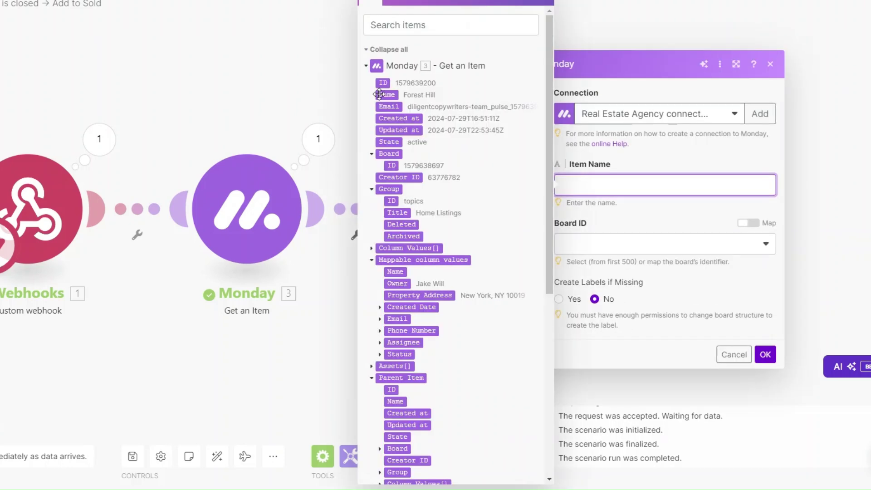
pyautogui.click(379, 95)
# - Target the Sold Homes board and its Sold Homes group
pyautogui.click(620, 249)
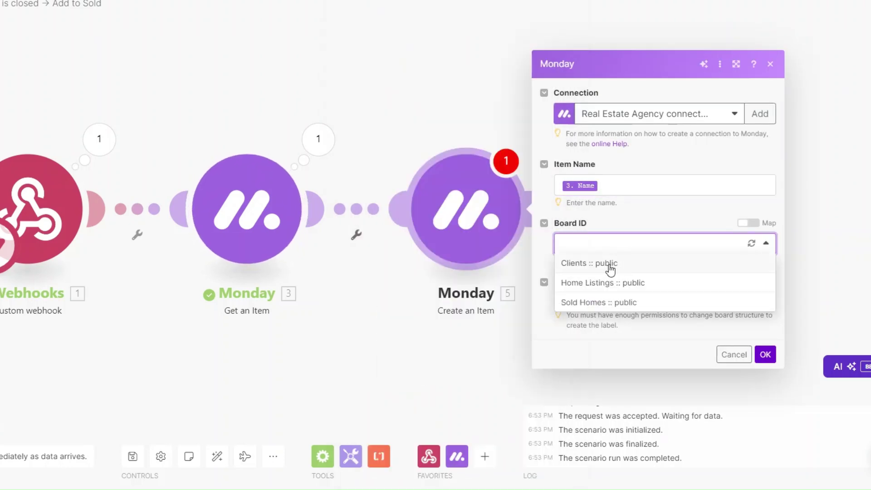
pyautogui.click(603, 302)
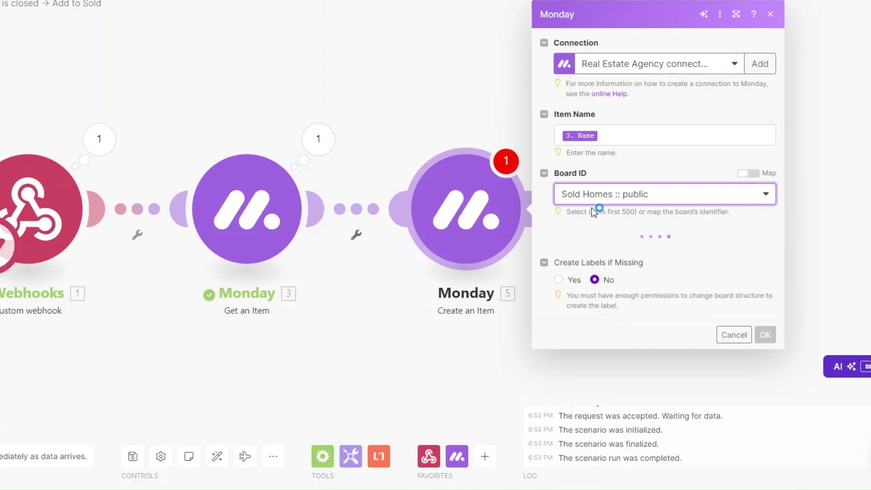
pyautogui.click(598, 257)
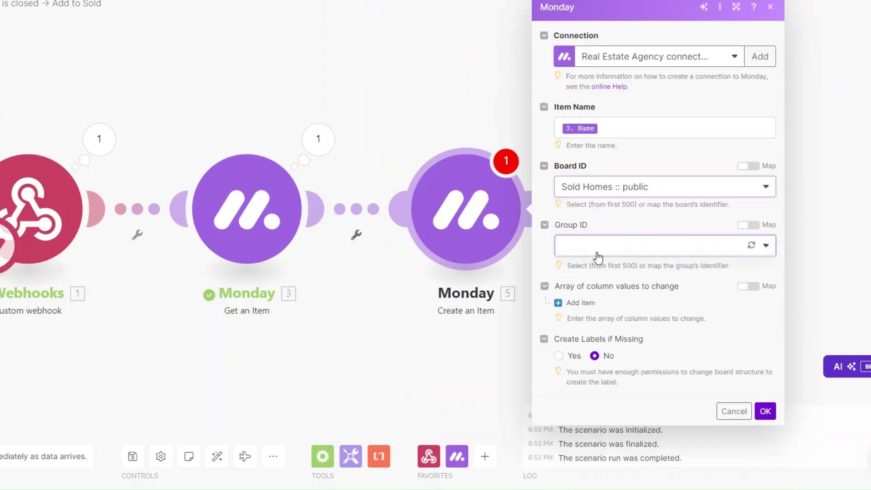
pyautogui.click(589, 283)
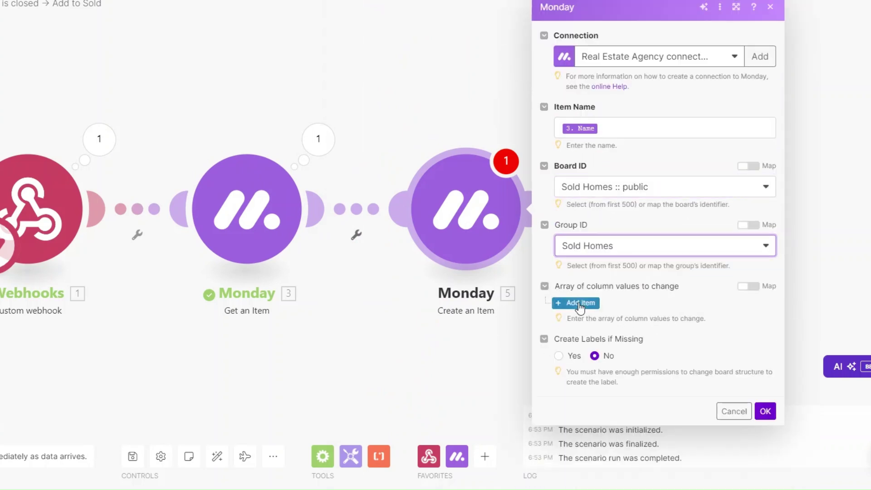
# - Add an Assignee column value that assigns the item to a chosen Person
pyautogui.click(579, 302)
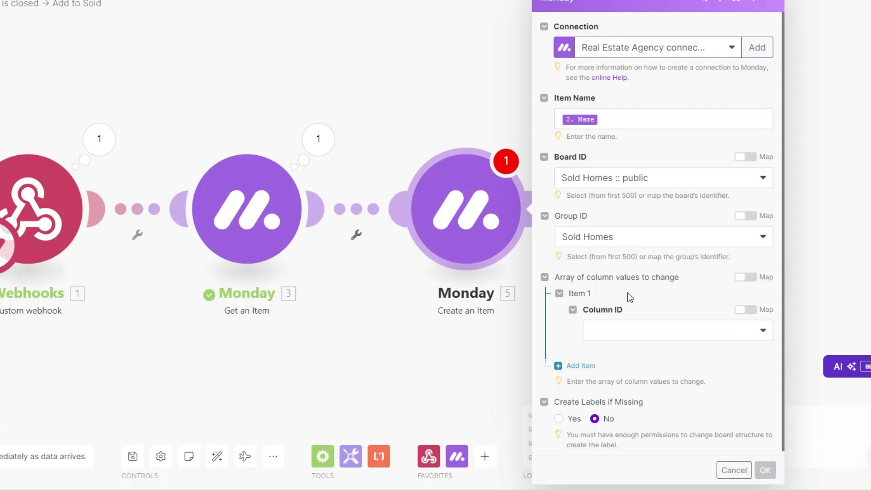
pyautogui.click(635, 329)
pyautogui.click(630, 348)
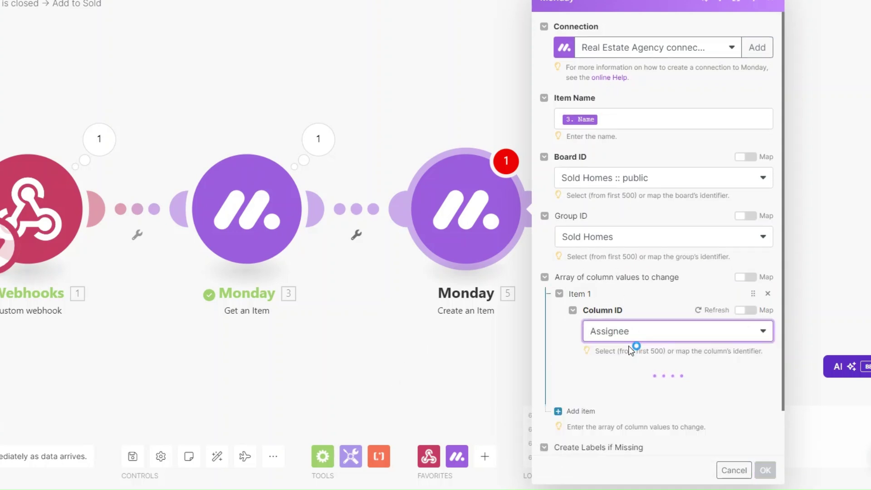
pyautogui.scroll(-2, 671, 369)
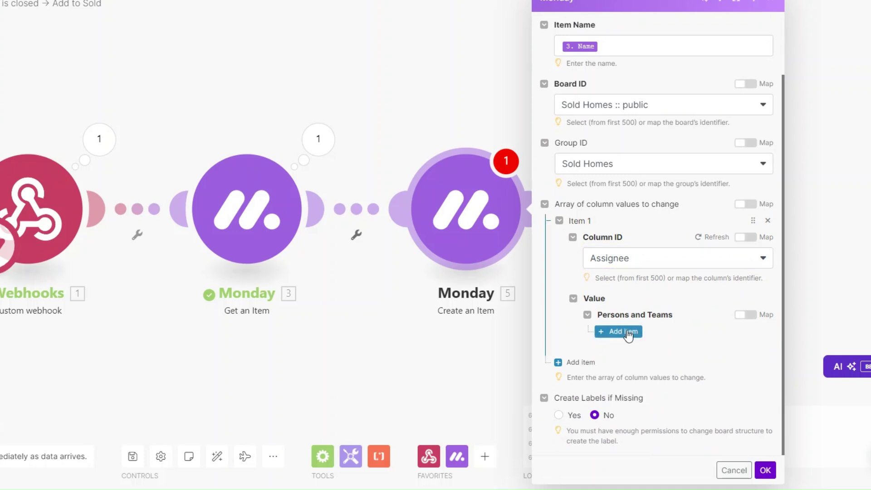
pyautogui.click(626, 332)
pyautogui.click(651, 376)
pyautogui.click(653, 371)
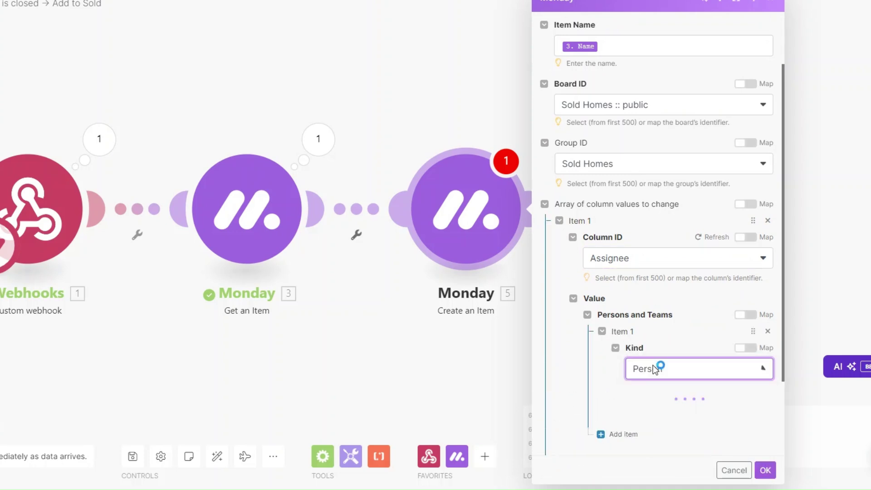
pyautogui.click(659, 415)
pyautogui.click(667, 415)
# - Add a second column value set to Created Date
pyautogui.scroll(-3, 595, 360)
pyautogui.click(596, 361)
pyautogui.click(628, 312)
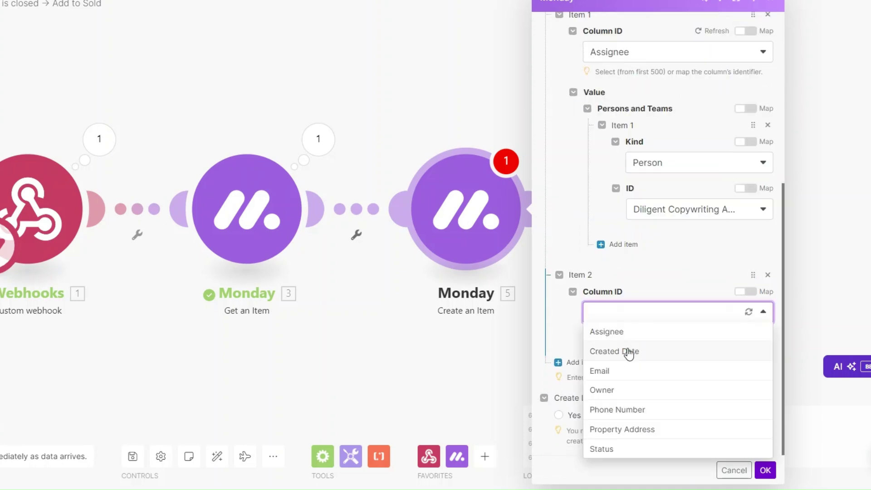
pyautogui.click(629, 352)
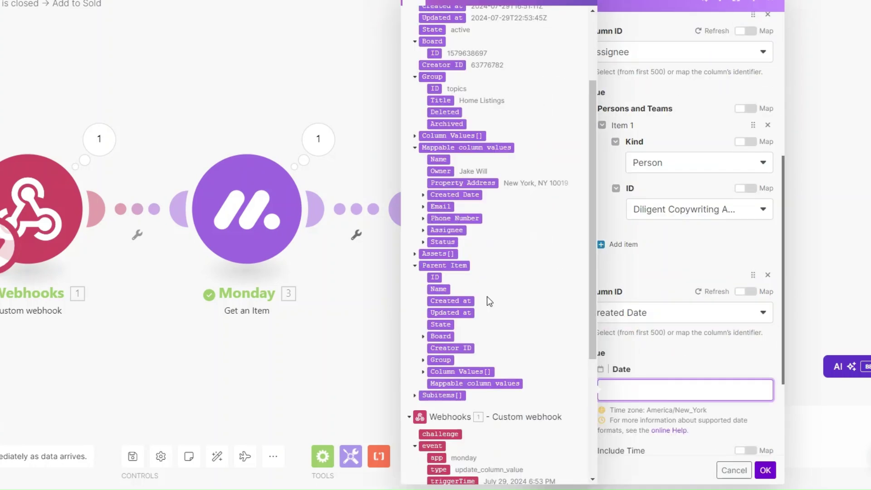
# - Map the fetched item's Created Date into the Created Date value
pyautogui.click(422, 195)
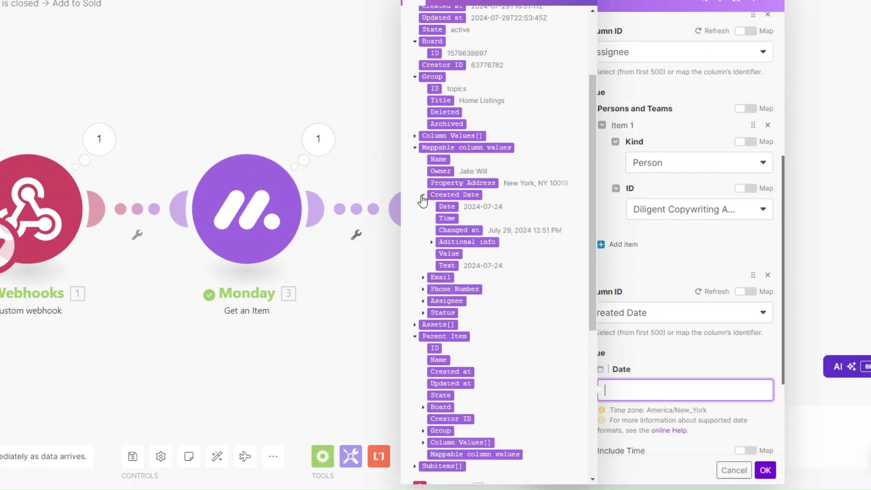
pyautogui.click(446, 207)
pyautogui.scroll(-2, 735, 393)
pyautogui.click(734, 393)
# - Add an Email column value mapping the fetched Email and its Text
pyautogui.click(583, 356)
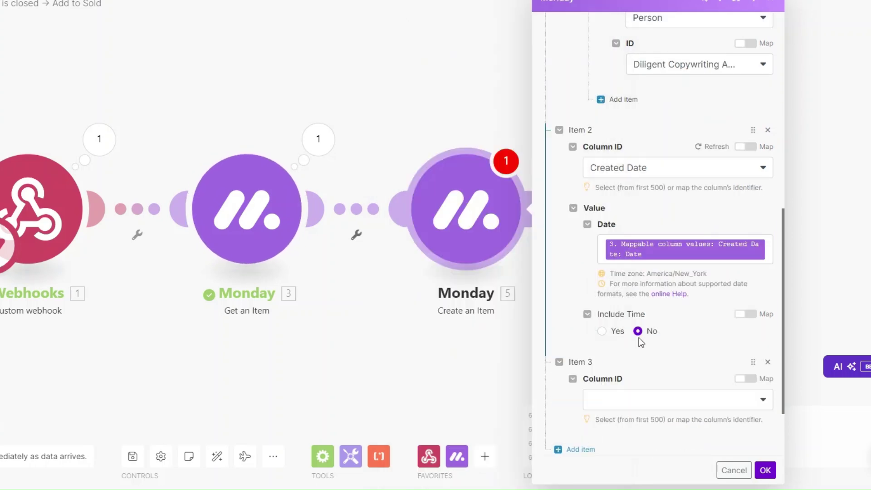
pyautogui.scroll(-3, 637, 335)
pyautogui.click(631, 321)
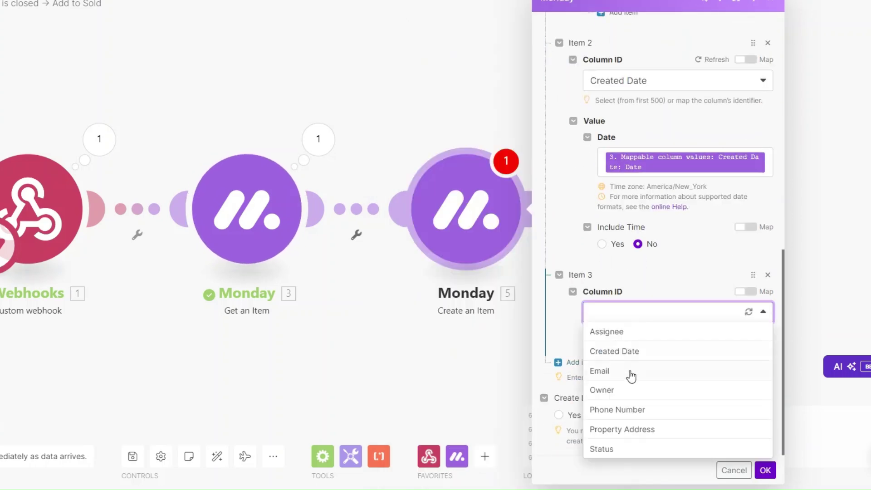
pyautogui.click(631, 370)
pyautogui.click(630, 389)
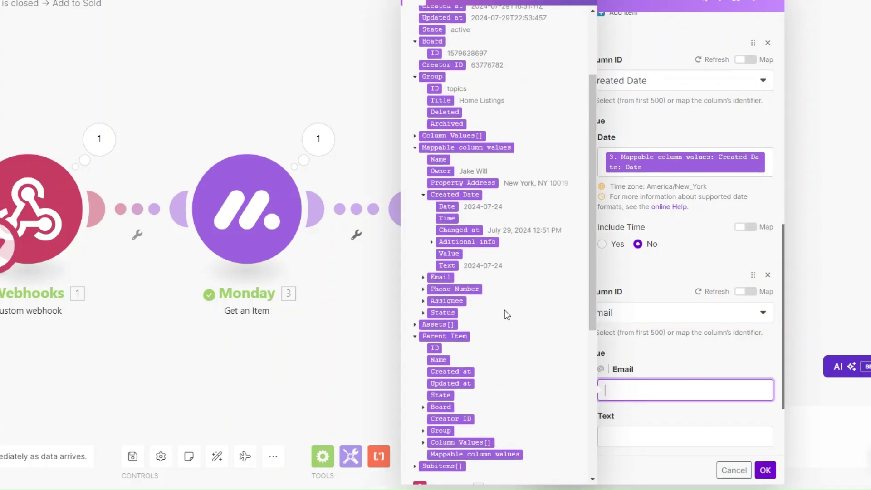
pyautogui.click(423, 277)
pyautogui.click(449, 289)
pyautogui.scroll(-3, 641, 343)
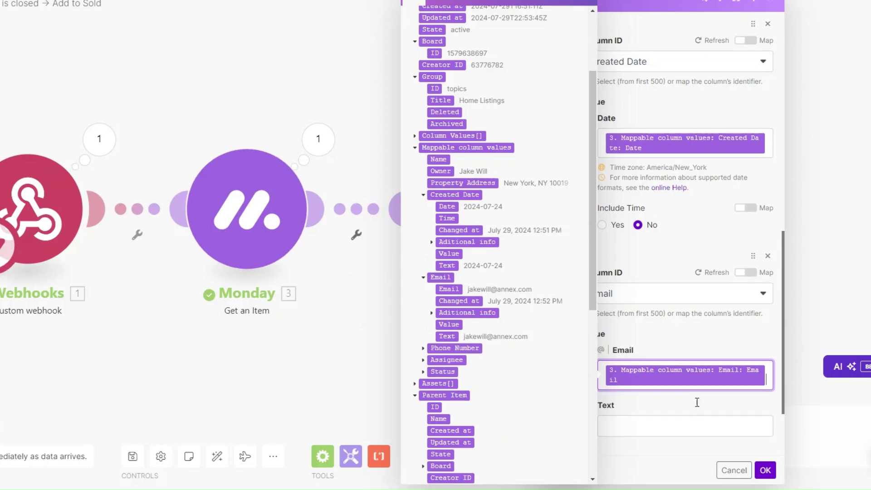
pyautogui.click(641, 343)
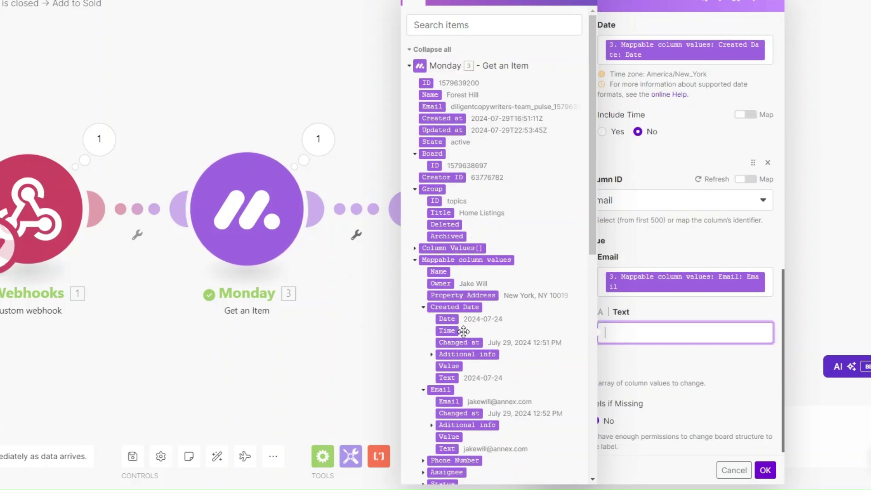
pyautogui.scroll(-3, 463, 395)
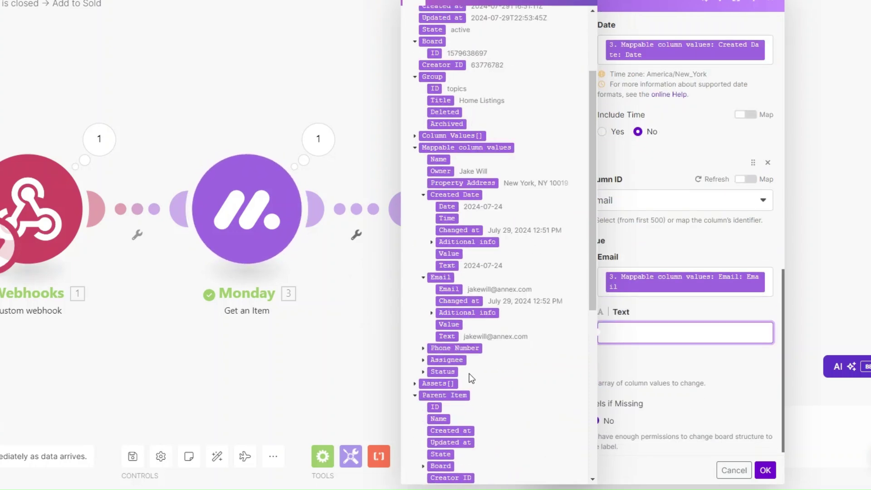
pyautogui.click(448, 336)
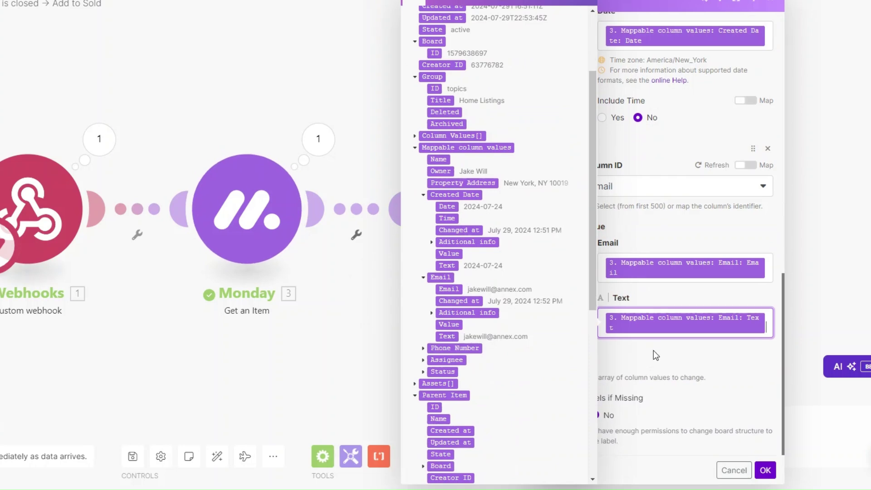
pyautogui.click(653, 350)
# - Add a fourth column value set to Owner, leaving its value empty for now
pyautogui.click(576, 363)
pyautogui.scroll(-2, 676, 357)
pyautogui.click(647, 313)
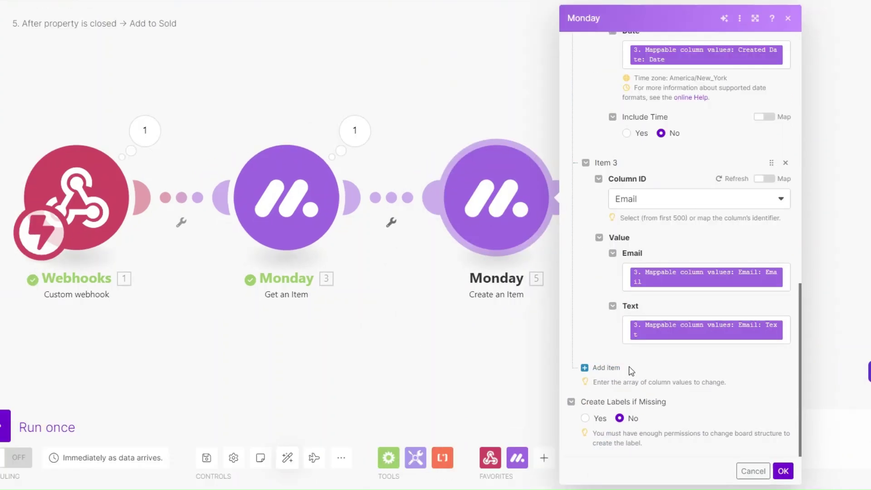
pyautogui.click(610, 367)
pyautogui.scroll(-2, 640, 318)
pyautogui.click(641, 317)
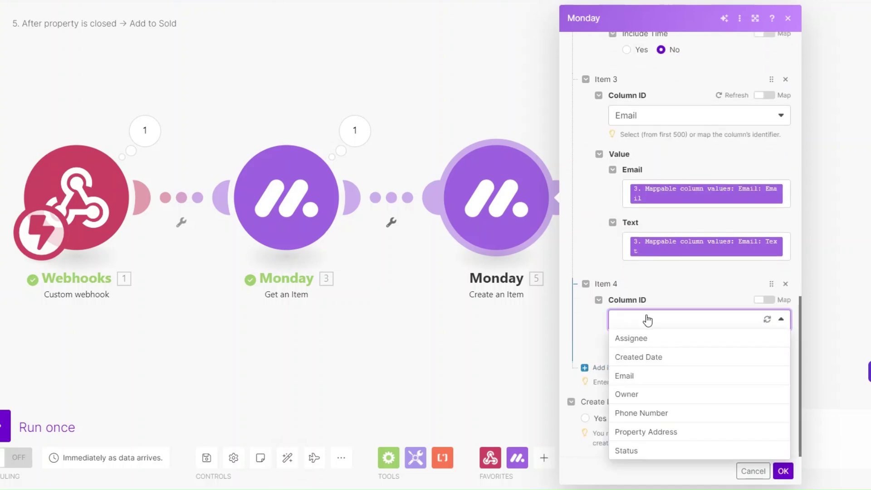
pyautogui.click(628, 394)
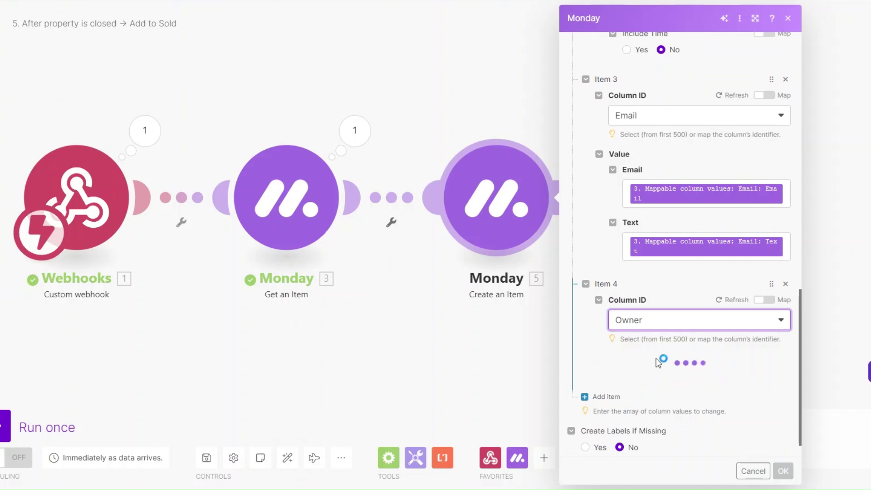
pyautogui.click(646, 376)
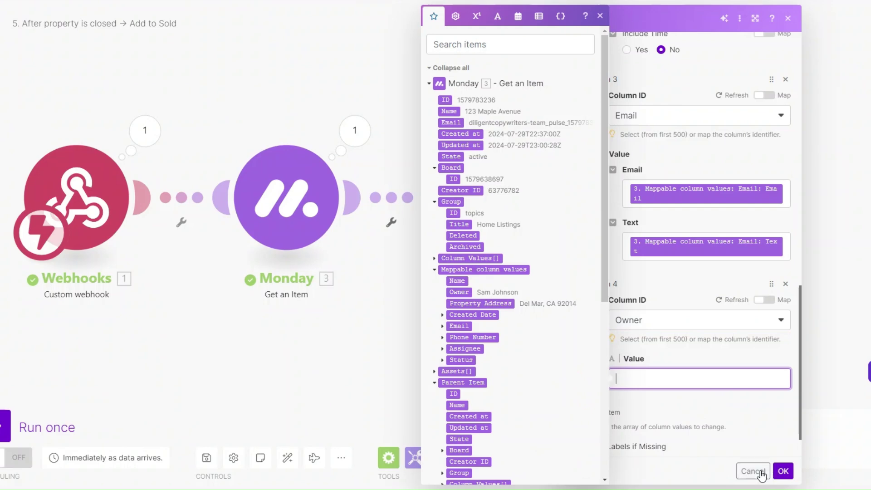
pyautogui.click(785, 285)
# - Save Create an Item, move it right, and insert a Monday List Board's Items module
pyautogui.click(783, 471)
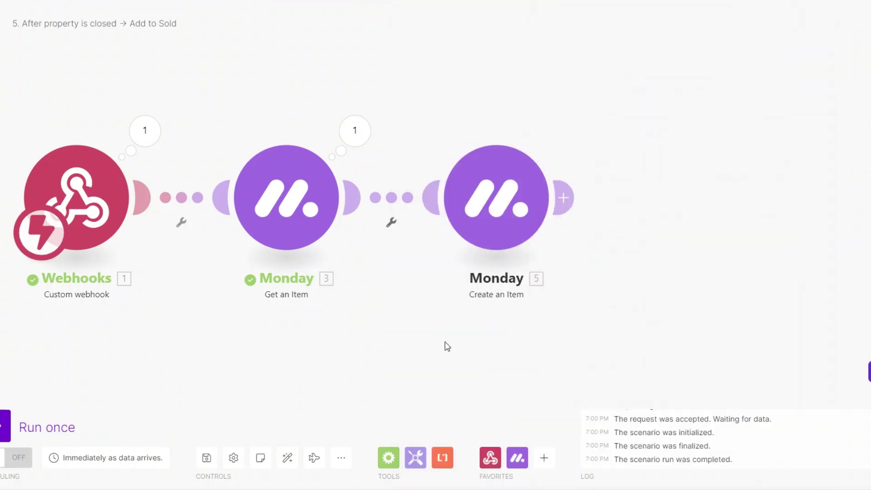
pyautogui.moveTo(481, 171); pyautogui.dragTo(692, 169)
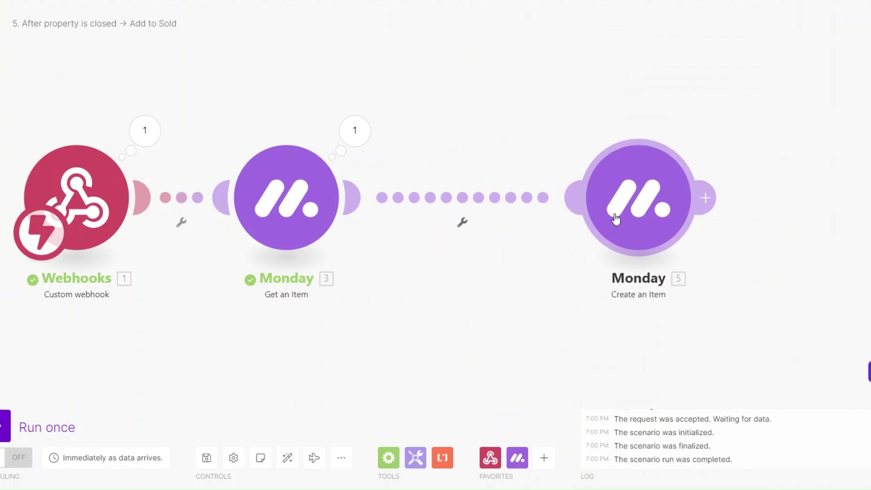
pyautogui.click(517, 458)
pyautogui.scroll(-8, 589, 402)
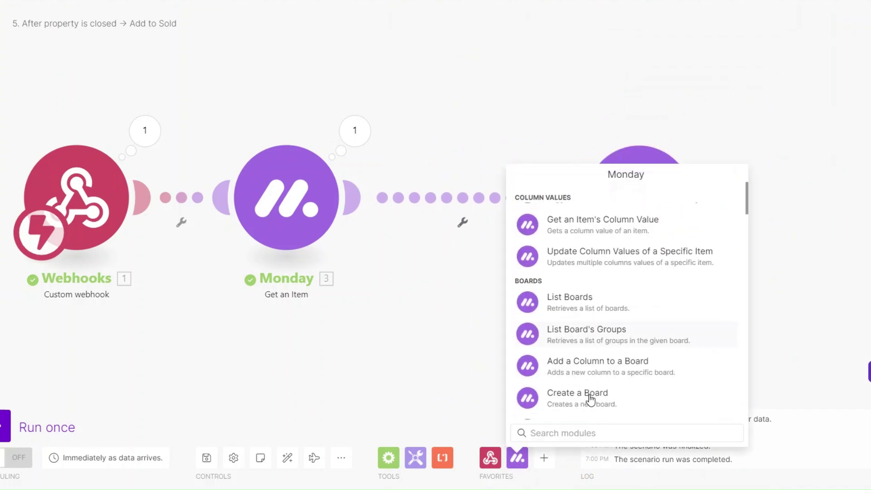
pyautogui.click(578, 435)
pyautogui.write('list')
pyautogui.scroll(-2, 577, 362)
pyautogui.click(562, 346)
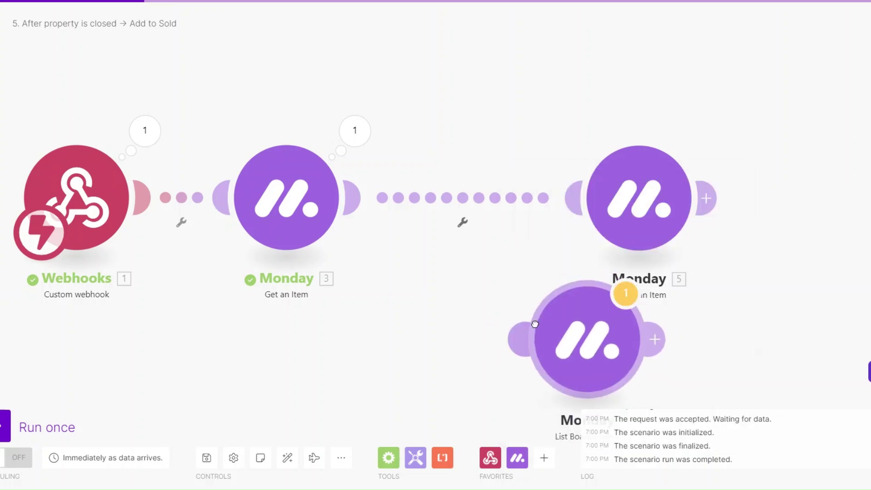
# - Auto-align the scenario's modules and begin choosing List Board's Items' board
pyautogui.click(288, 458)
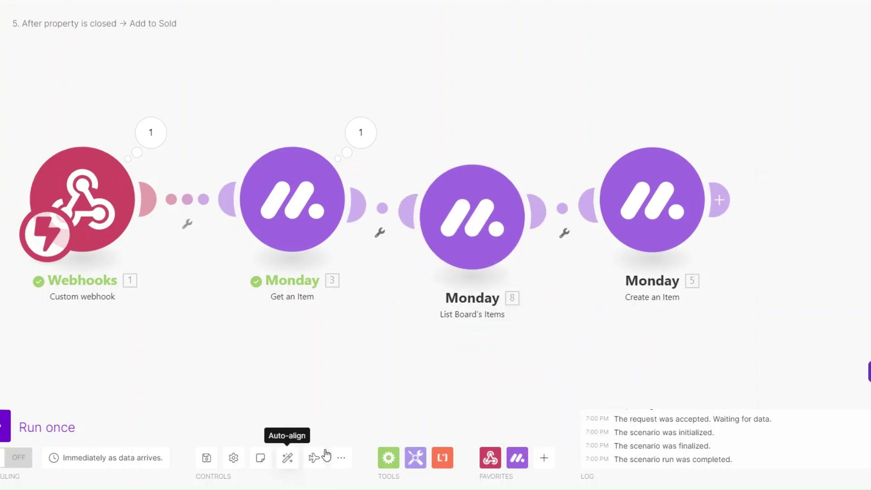
pyautogui.click(461, 236)
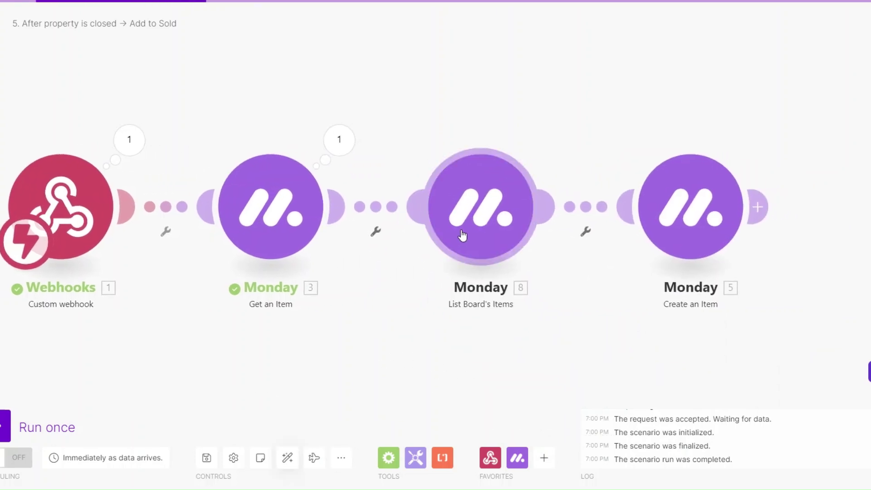
pyautogui.click(597, 232)
# - Read the Clients board and output its Email and First Name columns
pyautogui.click(606, 253)
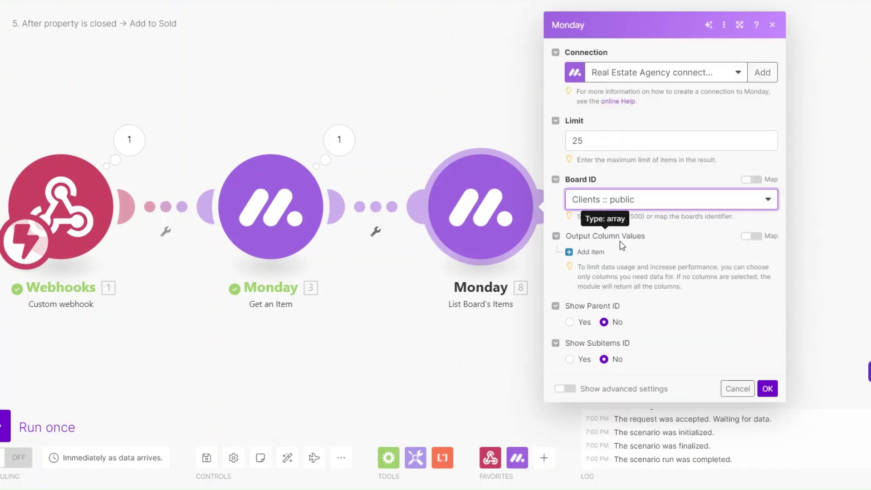
pyautogui.click(592, 251)
pyautogui.click(596, 265)
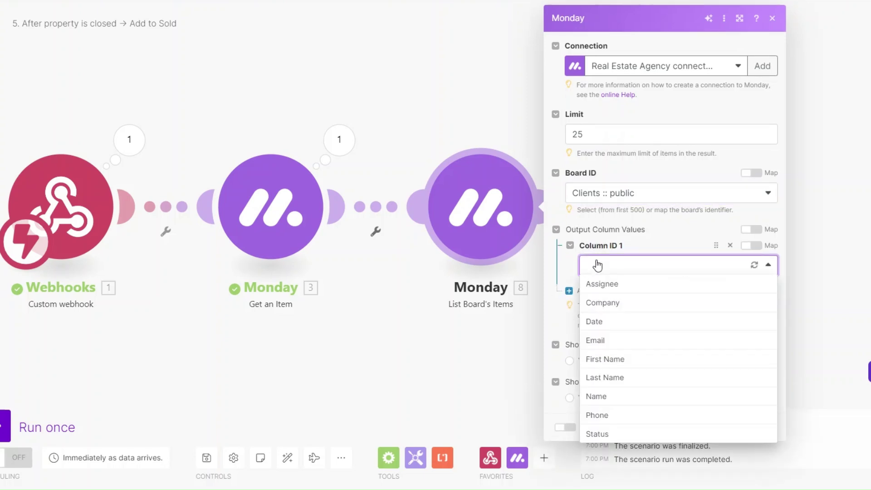
pyautogui.click(607, 343)
pyautogui.click(588, 292)
pyautogui.click(618, 313)
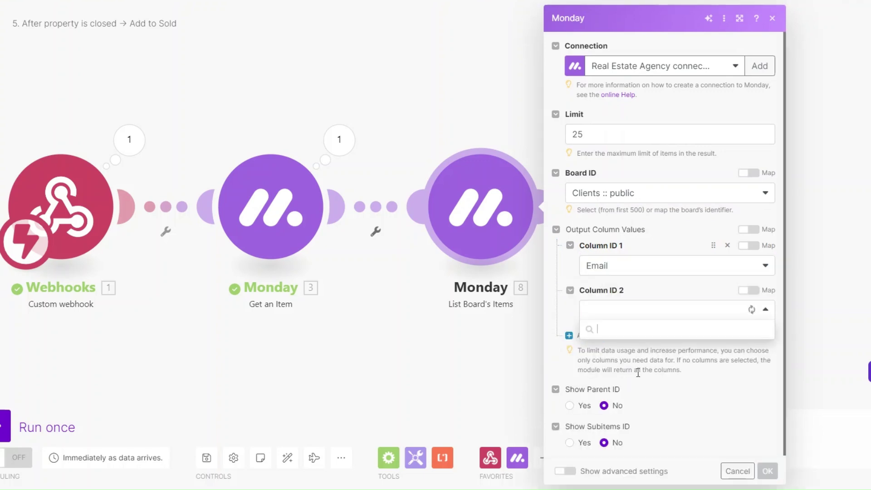
pyautogui.click(620, 406)
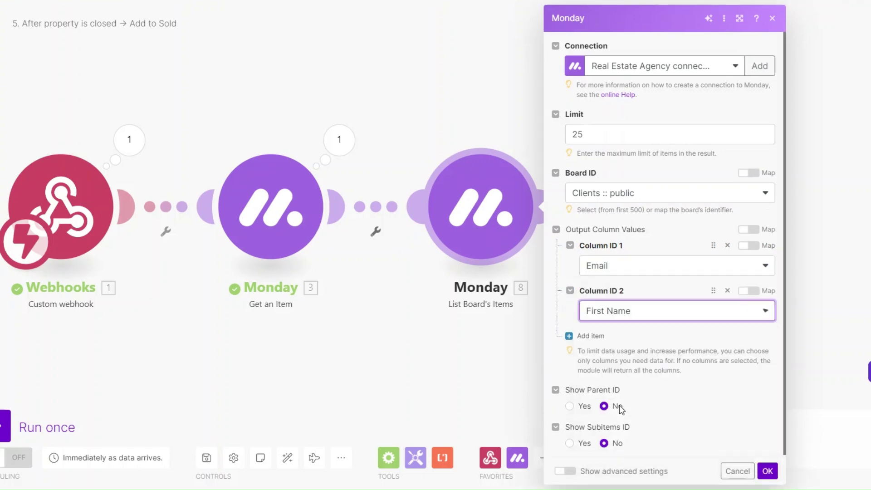
# - Add Last Name and Name as further output columns
pyautogui.click(592, 342)
pyautogui.click(652, 358)
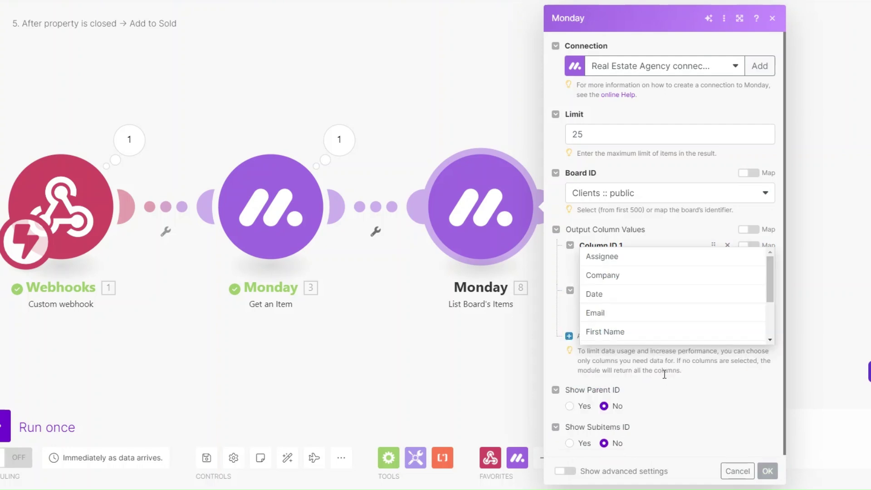
pyautogui.scroll(-2, 613, 326)
pyautogui.click(611, 297)
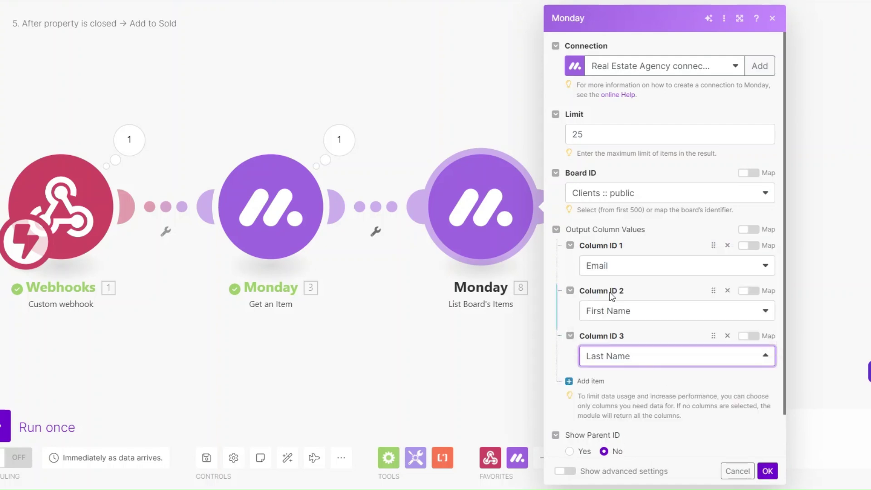
pyautogui.click(588, 381)
pyautogui.click(636, 355)
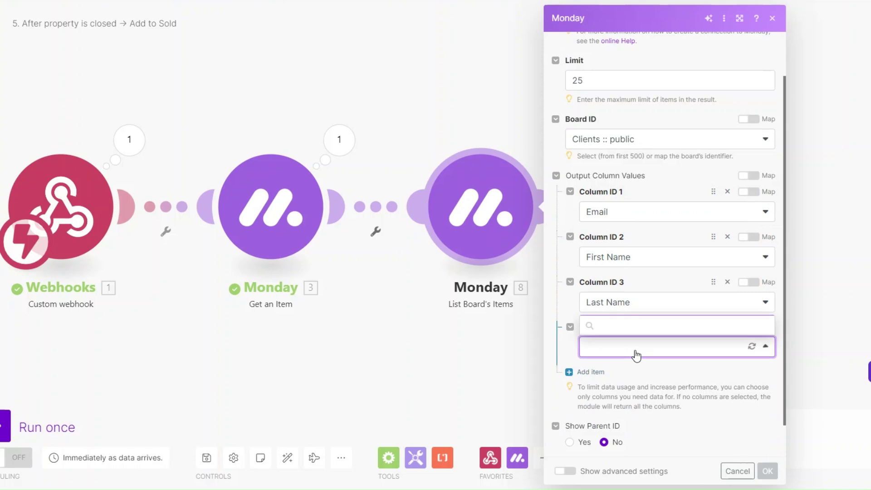
pyautogui.scroll(-2, 620, 318)
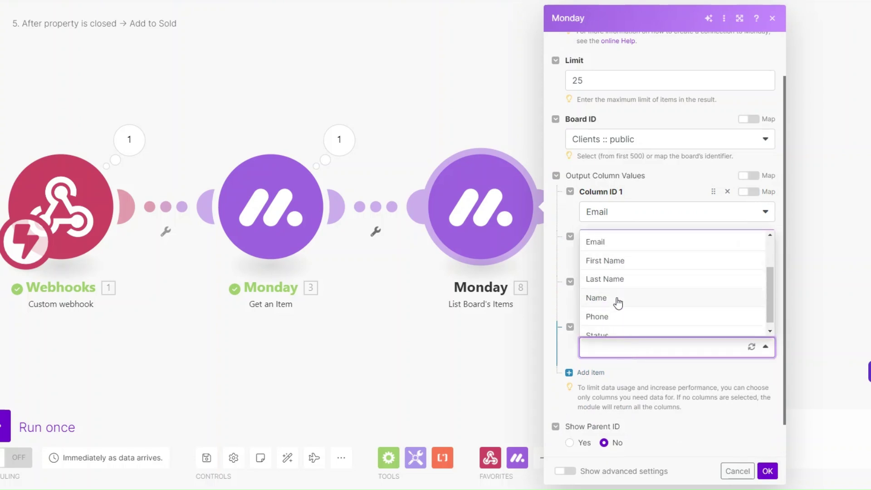
pyautogui.click(617, 303)
# - Add Phone and Company output columns and save the module
pyautogui.scroll(-1, 620, 340)
pyautogui.click(580, 333)
pyautogui.click(631, 322)
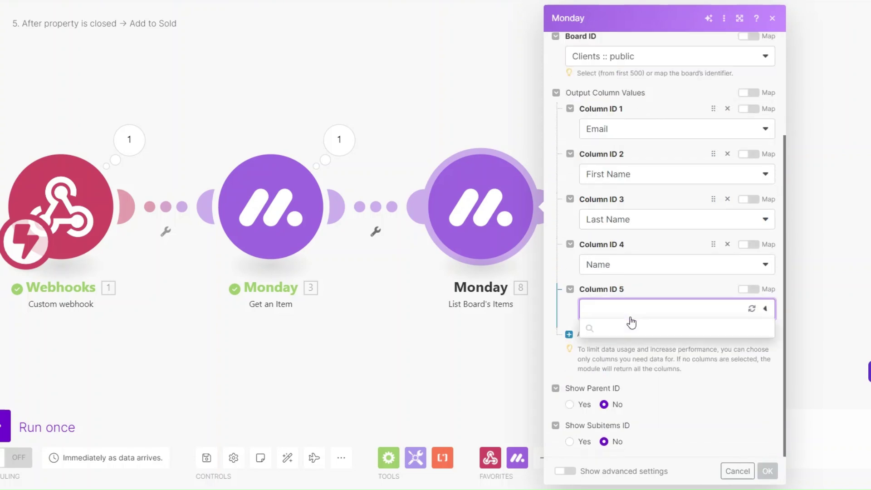
pyautogui.scroll(-1, 639, 391)
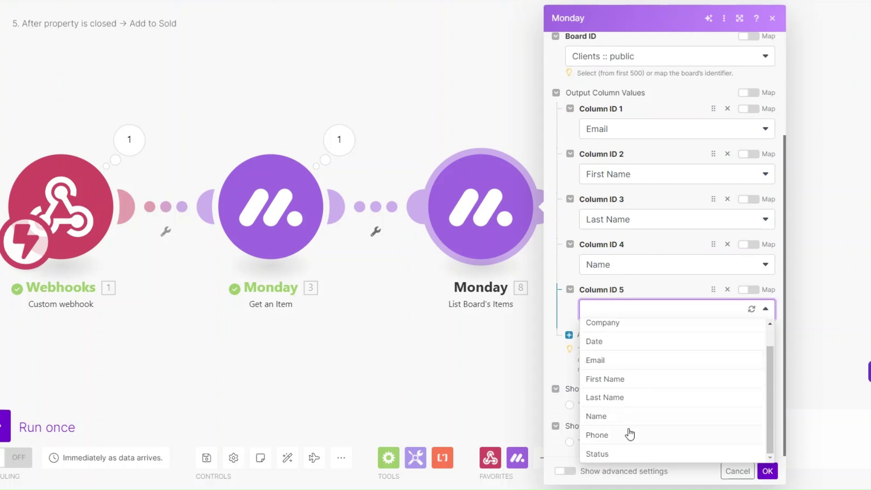
pyautogui.click(628, 433)
pyautogui.click(589, 336)
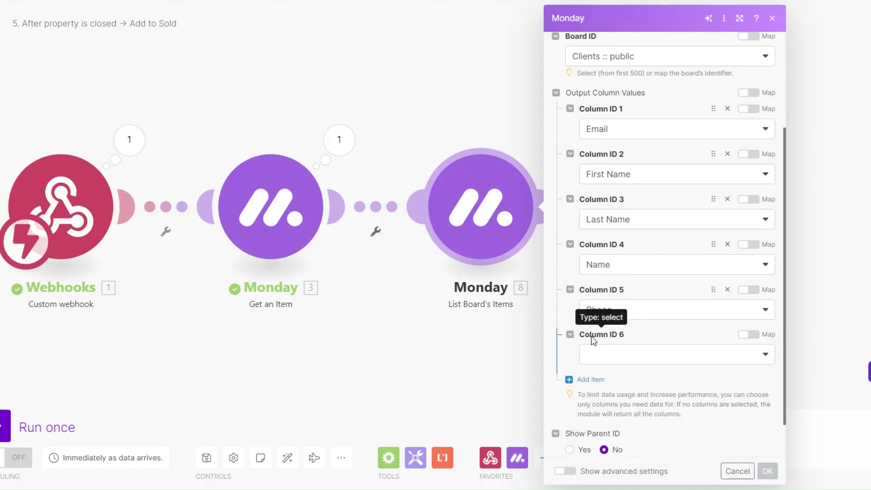
pyautogui.click(608, 359)
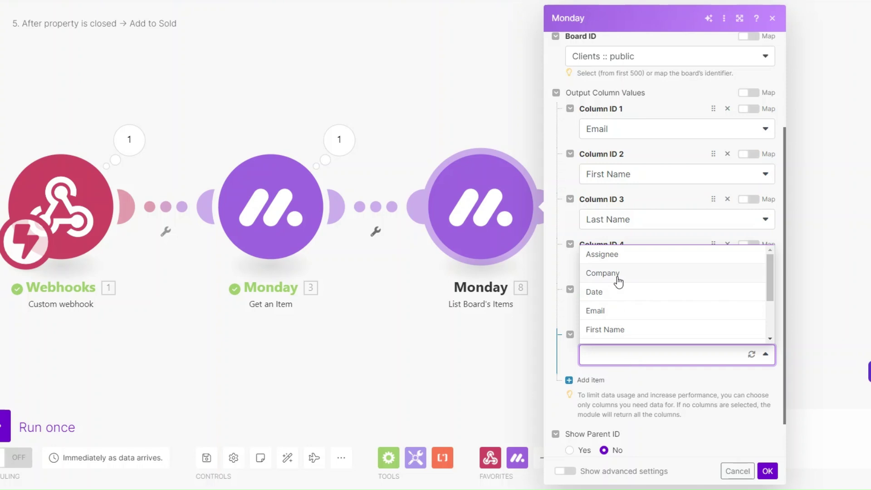
pyautogui.click(620, 273)
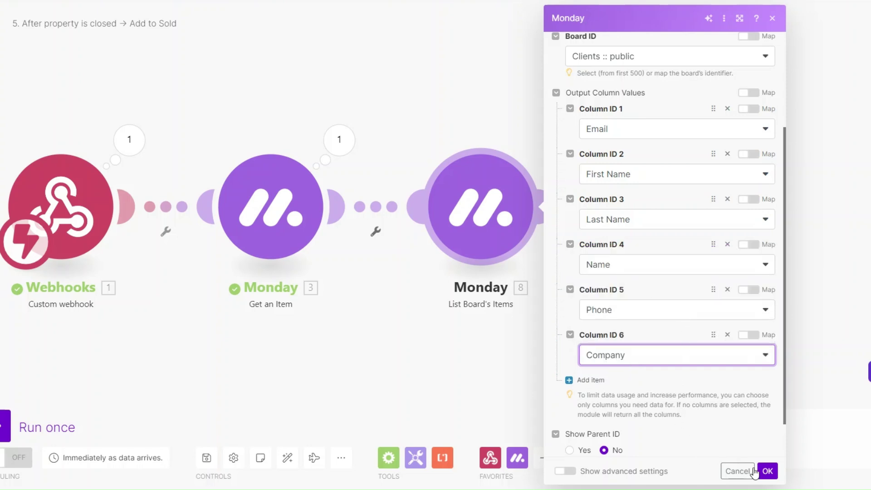
pyautogui.click(767, 470)
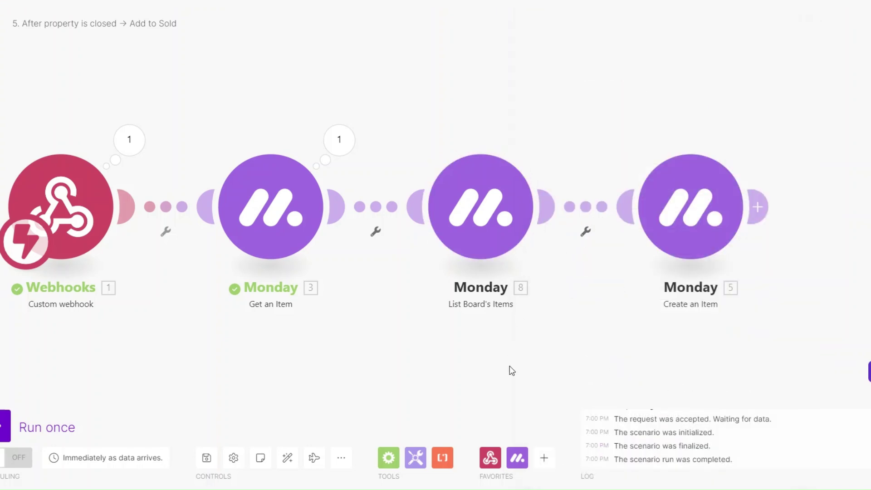
# - Unlink Create an Item from List Board's Items and run the scenario once
pyautogui.click(595, 223)
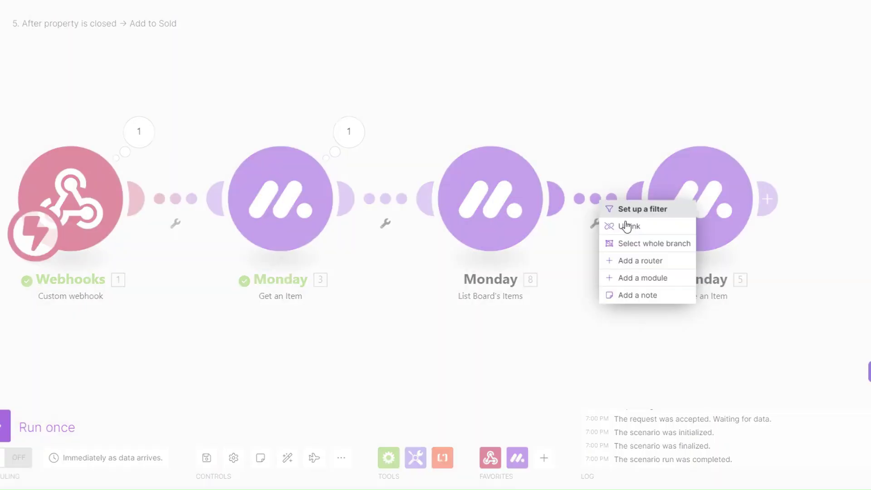
pyautogui.click(627, 229)
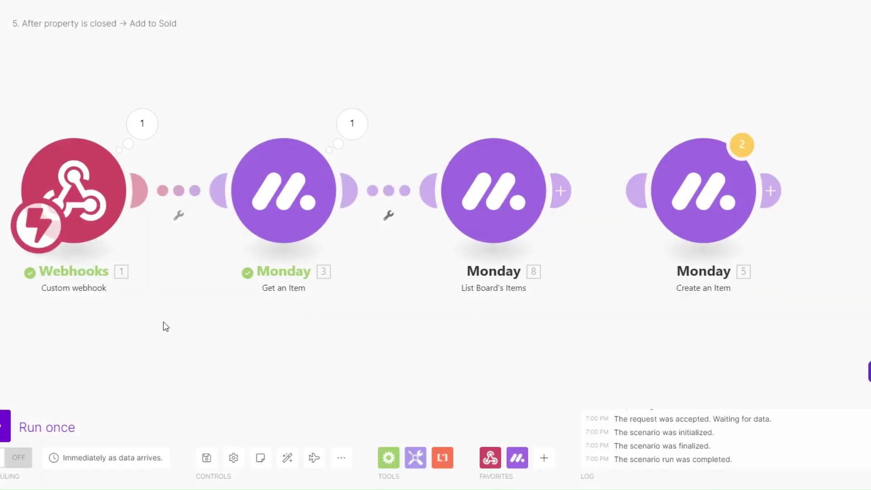
pyautogui.click(25, 418)
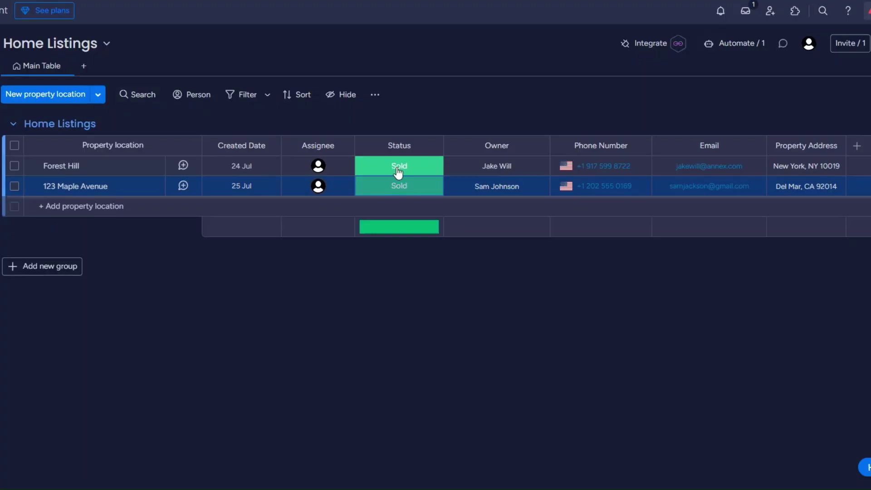
# - Switch Forest Hill's status to Intake and back to Sold to trigger the scenario
pyautogui.click(399, 167)
pyautogui.click(396, 201)
pyautogui.click(399, 168)
pyautogui.click(383, 223)
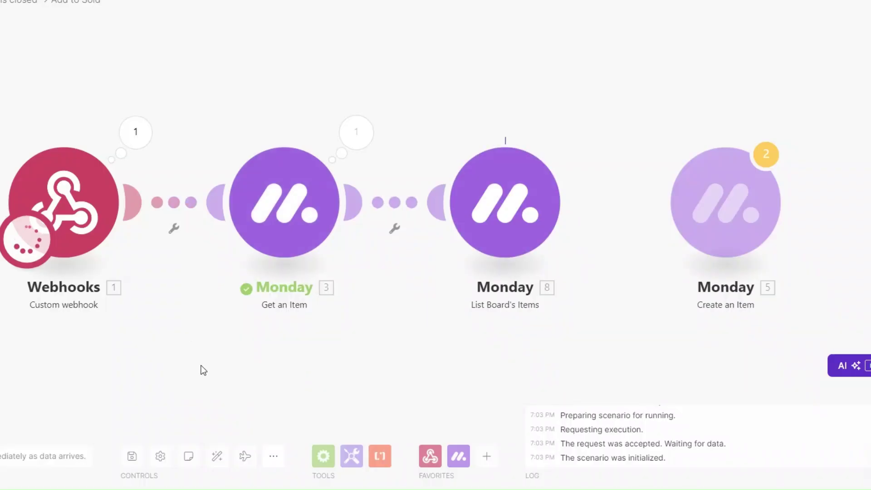
# - Inspect List Board's Items' output bundles and select the second bundle's name
pyautogui.moveTo(200, 365); pyautogui.dragTo(111, 362)
pyautogui.click(495, 130)
pyautogui.tripleClick(594, 300)
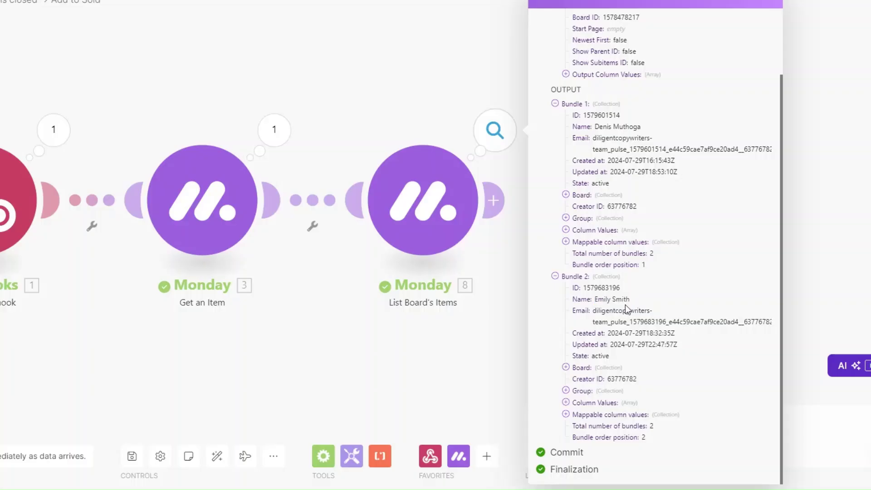
# - Review the second client bundle's Email, Phone and company values, then close the inspector
pyautogui.click(565, 415)
pyautogui.scroll(-2, 590, 394)
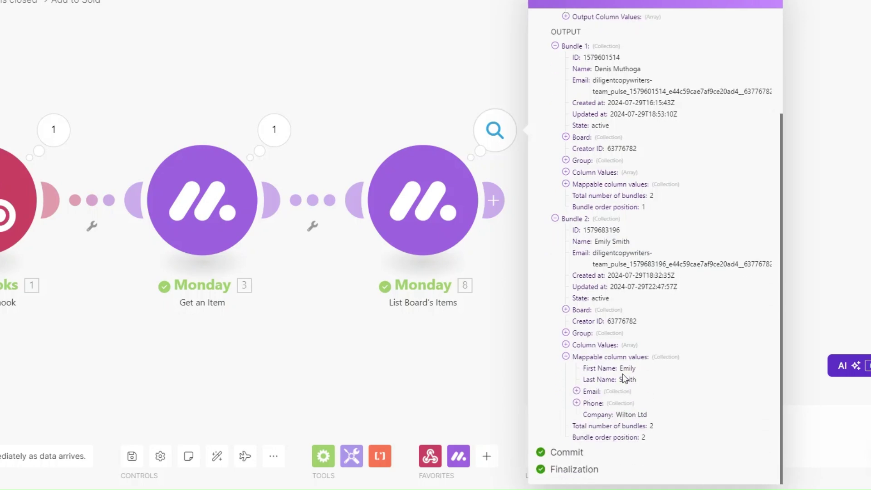
pyautogui.click(576, 391)
pyautogui.click(576, 425)
pyautogui.scroll(-2, 632, 410)
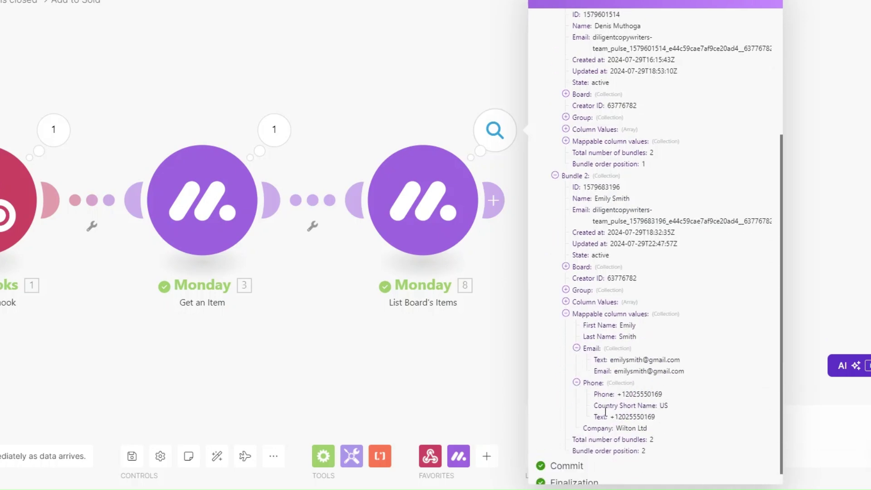
pyautogui.moveTo(607, 415); pyautogui.dragTo(663, 415)
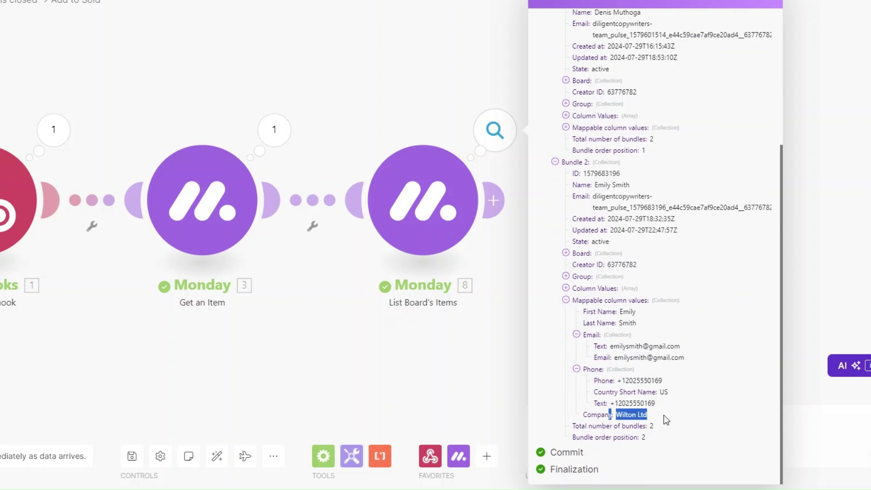
pyautogui.click(502, 409)
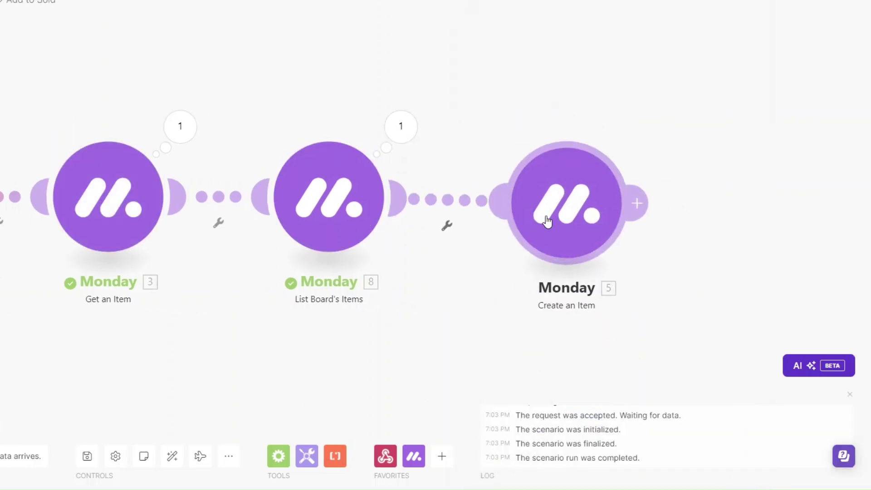
# - In Create an Item, set a fourth column value to Owner mapped from the client Name
pyautogui.click(560, 203)
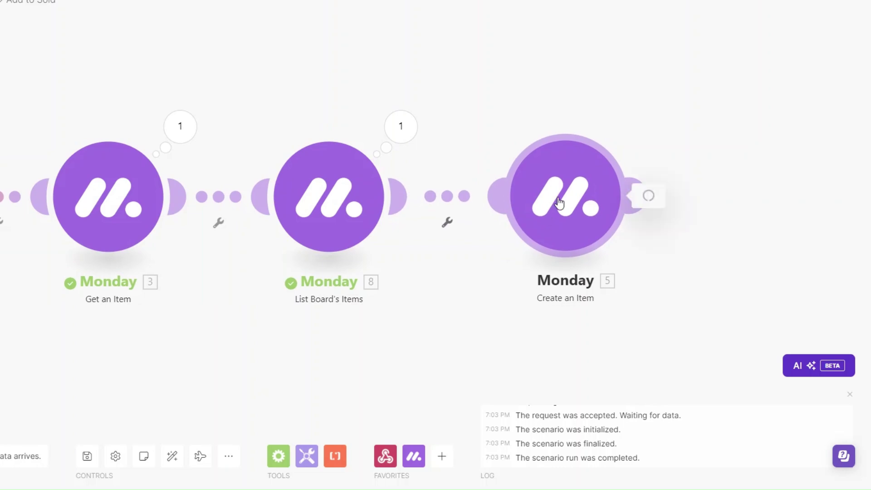
pyautogui.scroll(-5, 739, 270)
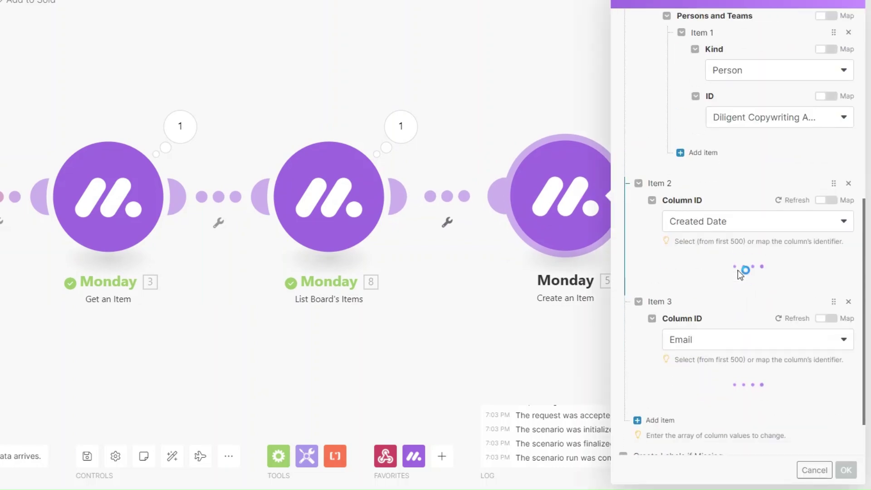
pyautogui.scroll(-5, 730, 279)
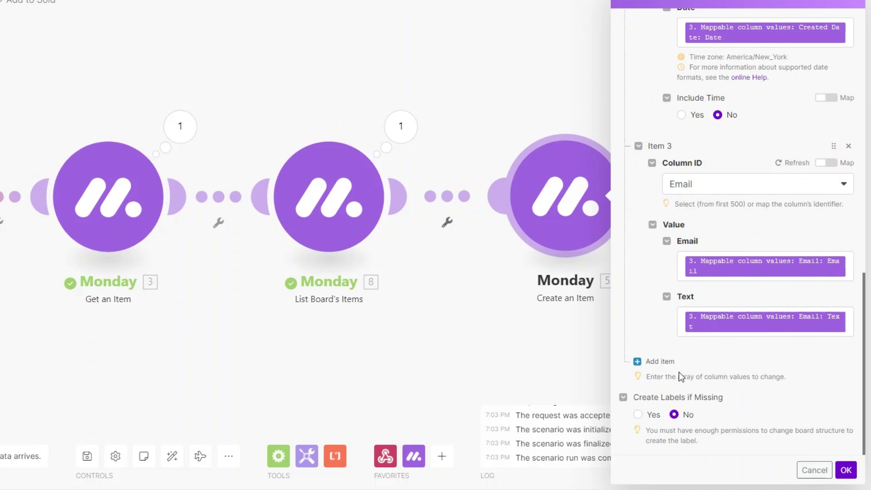
pyautogui.click(662, 361)
pyautogui.click(634, 308)
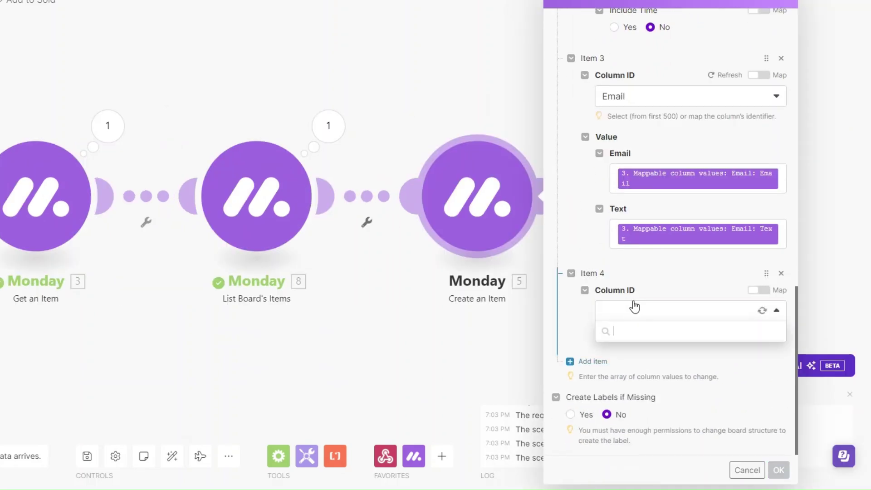
pyautogui.click(640, 393)
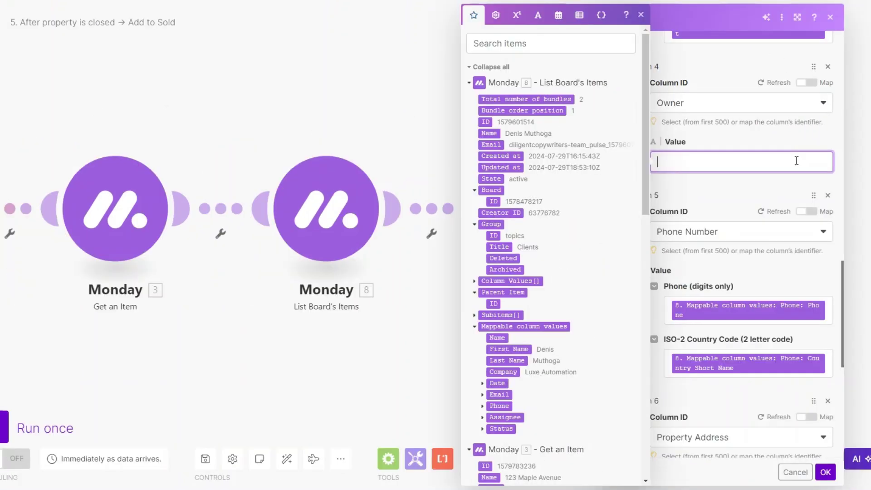
pyautogui.click(492, 132)
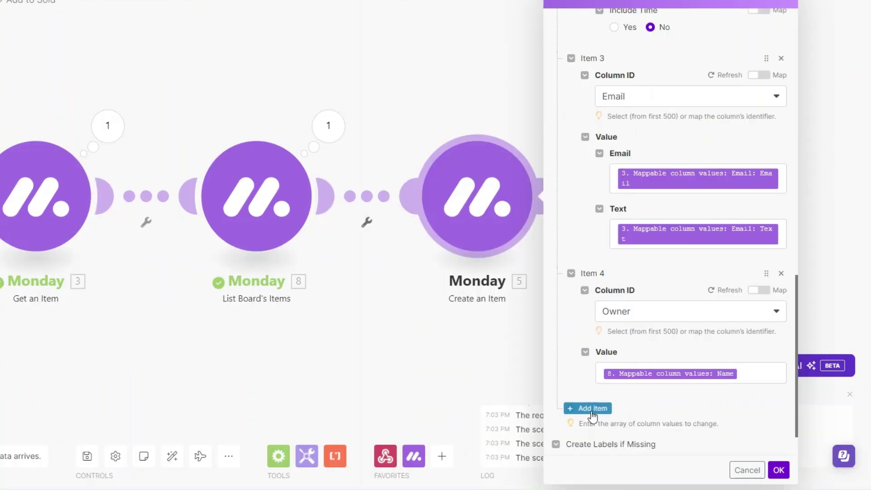
# - Add a Phone Number column mapped from the client's Phone and Country Short Name
pyautogui.click(587, 407)
pyautogui.scroll(-3, 684, 363)
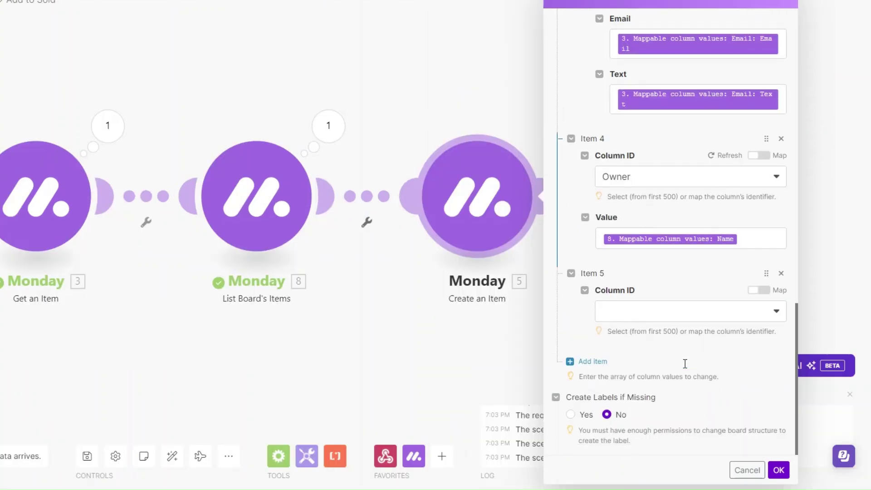
pyautogui.click(655, 316)
pyautogui.click(630, 408)
pyautogui.scroll(1, 629, 190)
pyautogui.scroll(-3, 630, 191)
pyautogui.click(698, 278)
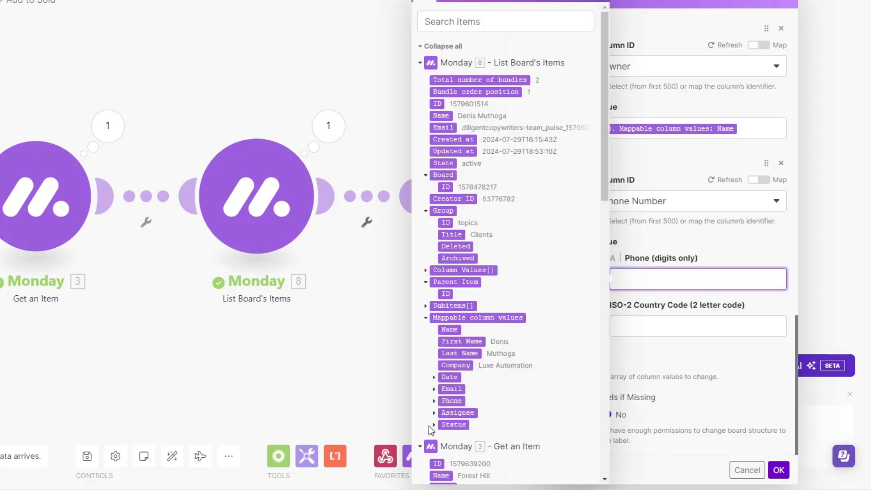
pyautogui.click(434, 401)
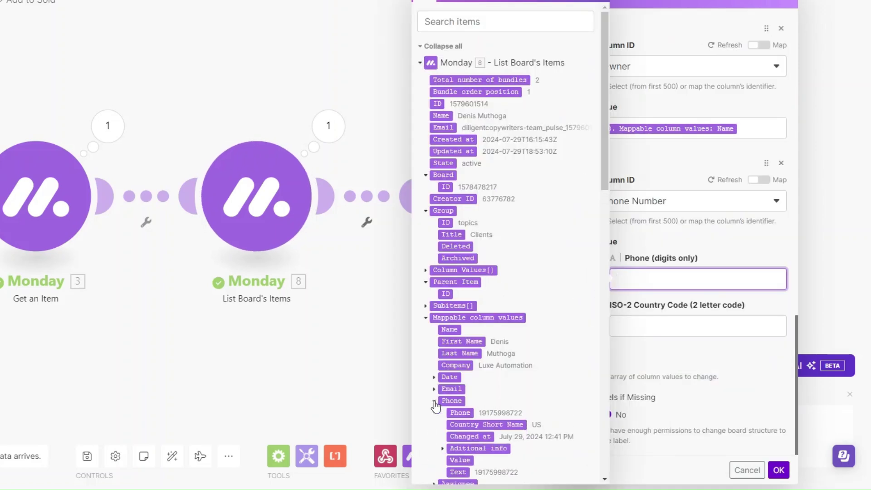
pyautogui.click(460, 412)
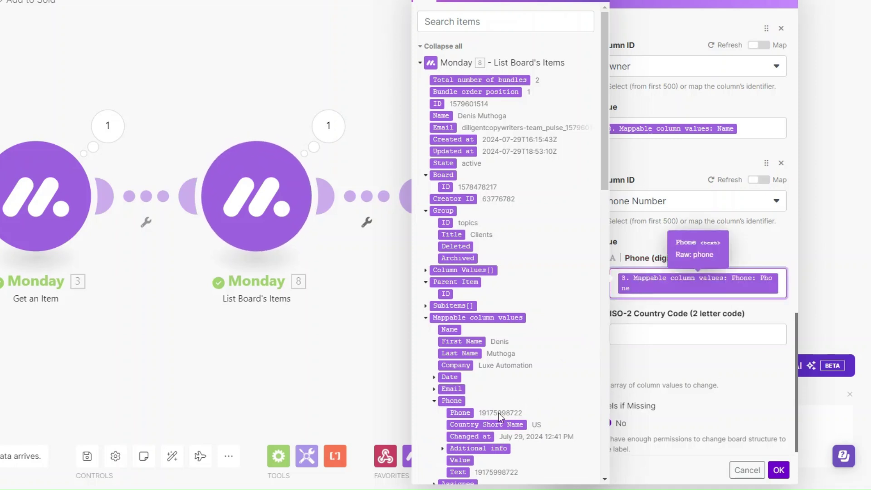
pyautogui.press('Tab')
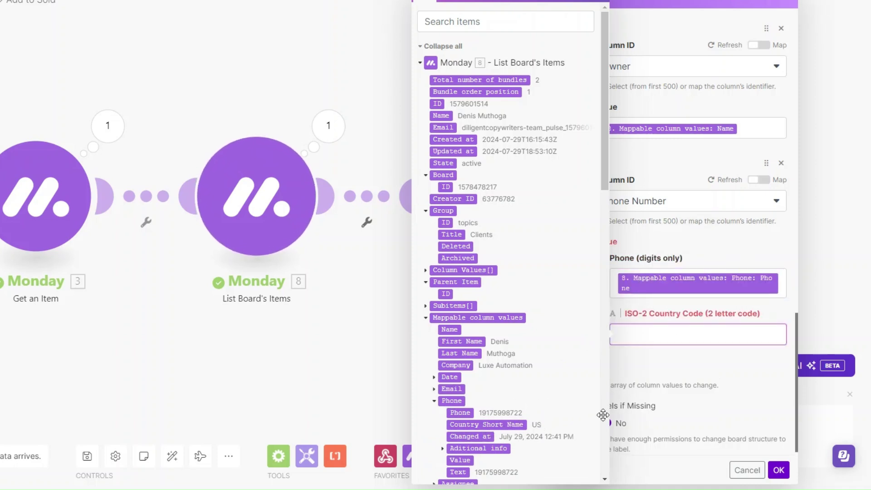
pyautogui.click(542, 424)
# - Add a sixth column item and remap the Email field to the client's Email
pyautogui.click(587, 377)
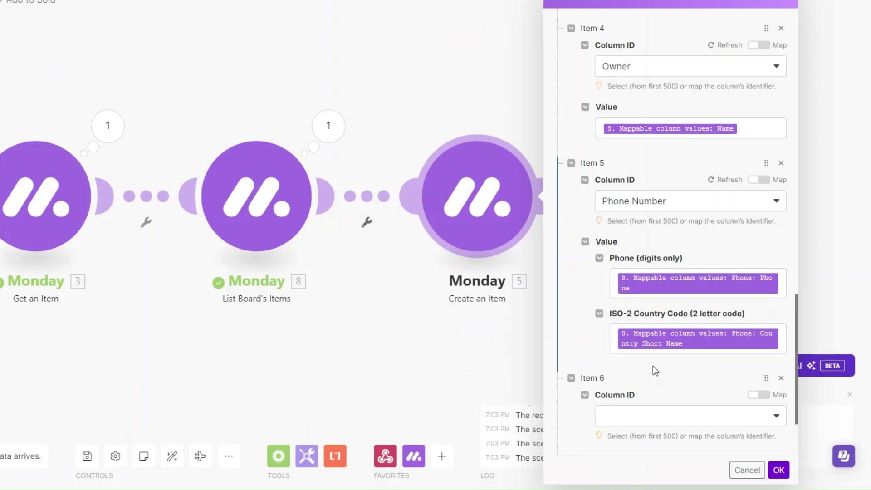
pyautogui.scroll(-2, 652, 366)
pyautogui.click(632, 315)
pyautogui.scroll(8, 735, 215)
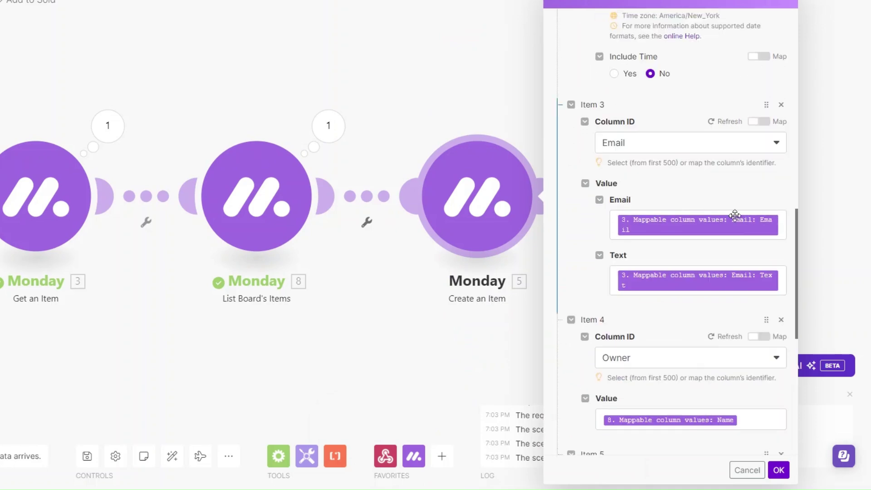
pyautogui.click(783, 223)
pyautogui.press('BackSpace')
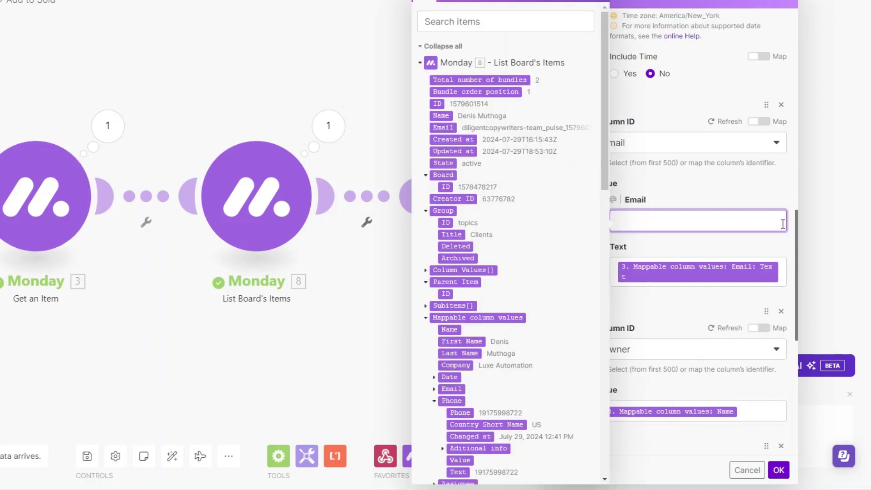
pyautogui.click(784, 275)
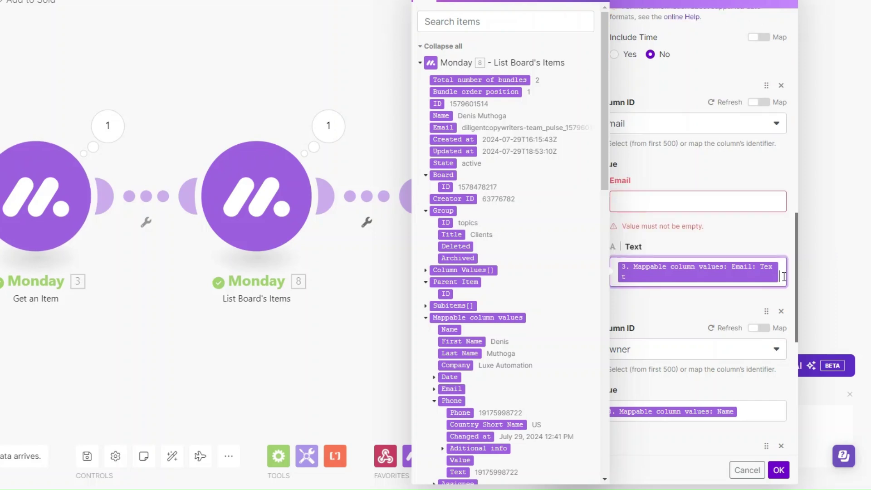
pyautogui.press('BackSpace')
pyautogui.click(654, 199)
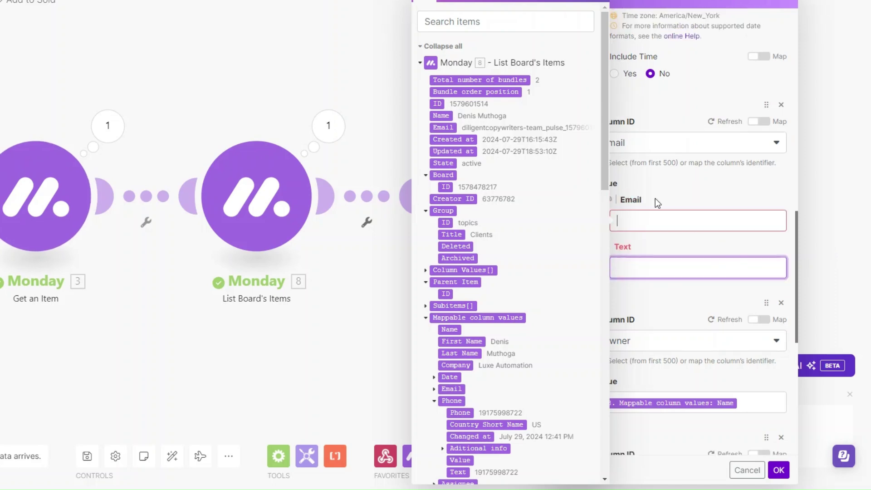
pyautogui.scroll(-3, 499, 324)
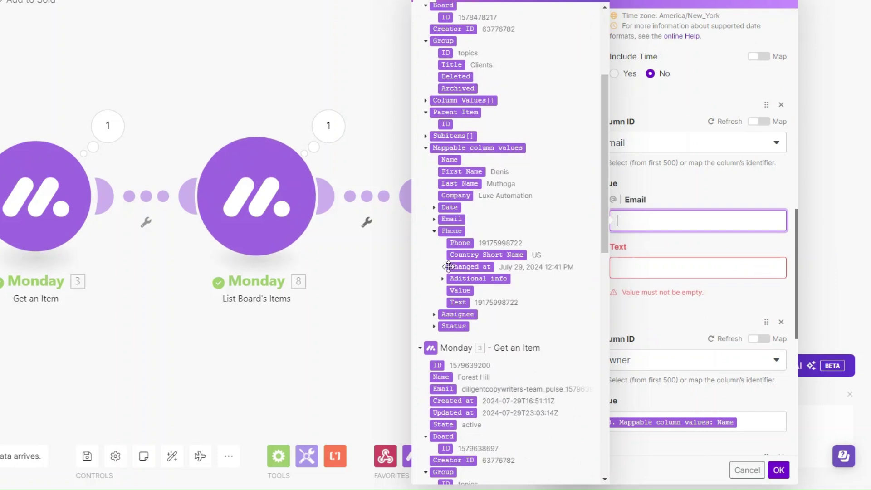
pyautogui.scroll(1, 474, 287)
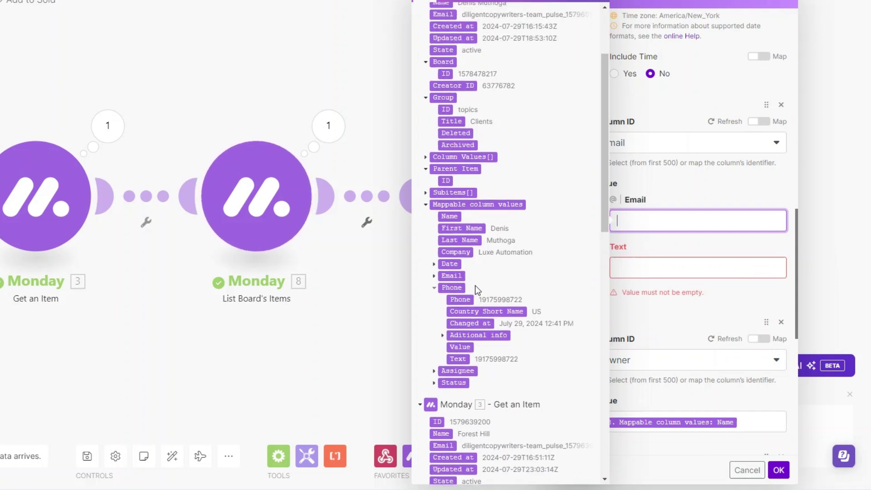
pyautogui.click(437, 276)
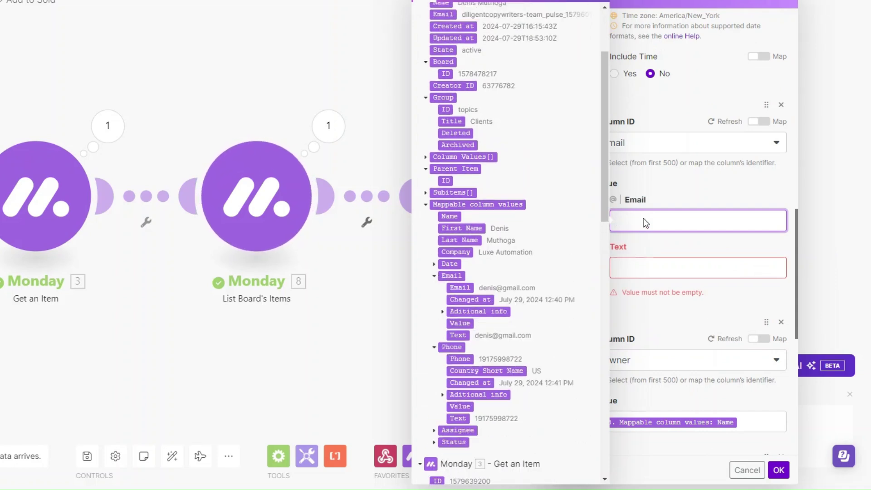
pyautogui.click(462, 292)
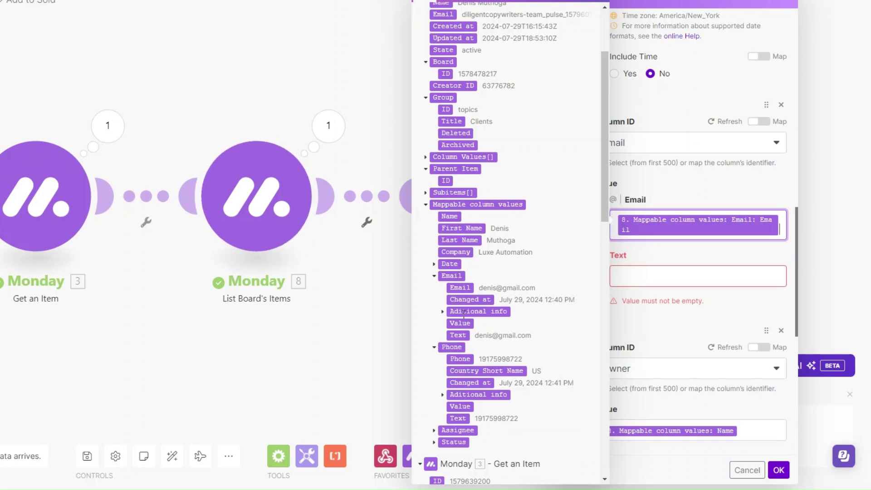
# - Set Item 6's column to Property Address, mapped from the home's Property Address
pyautogui.scroll(3, 463, 312)
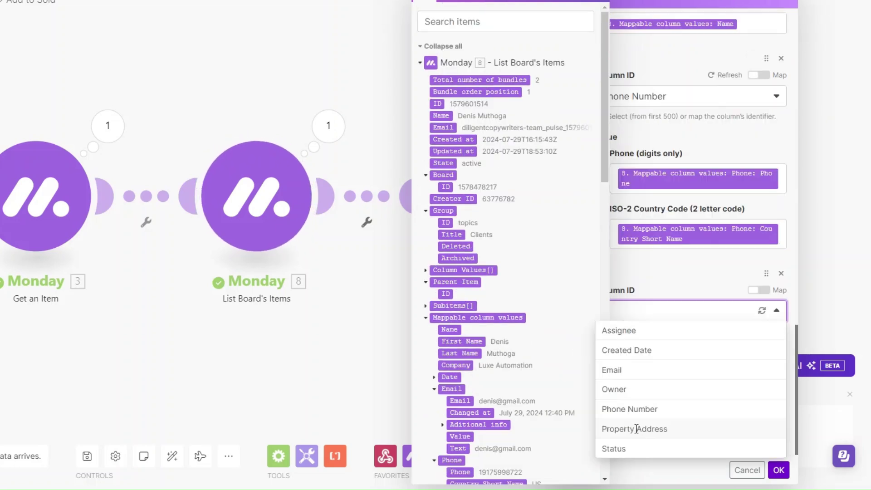
pyautogui.click(636, 429)
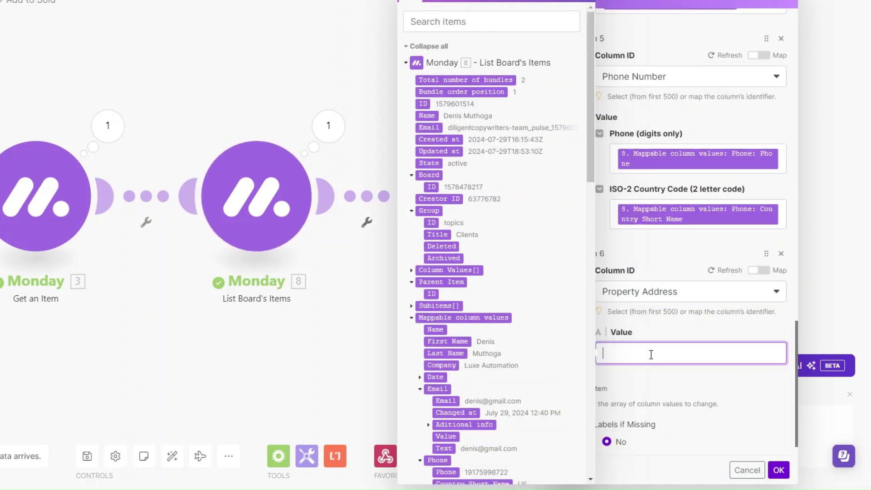
pyautogui.scroll(-8, 515, 345)
pyautogui.scroll(-5, 516, 344)
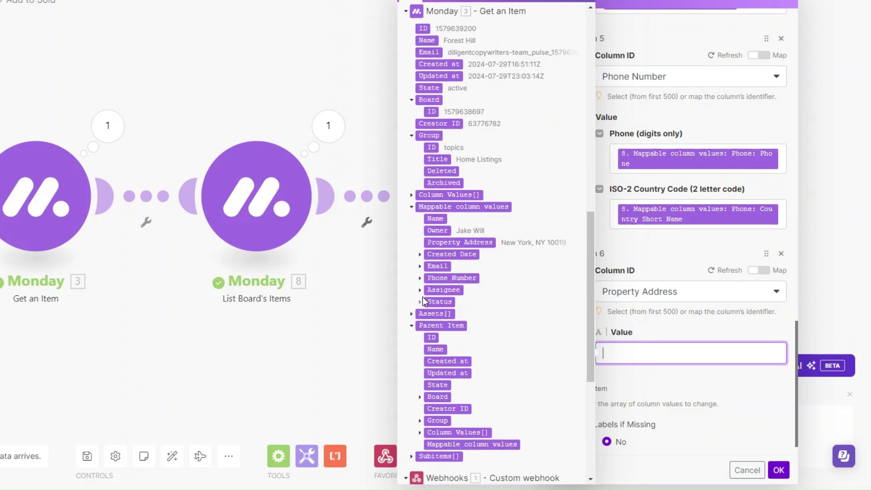
pyautogui.moveTo(448, 243); pyautogui.dragTo(649, 356)
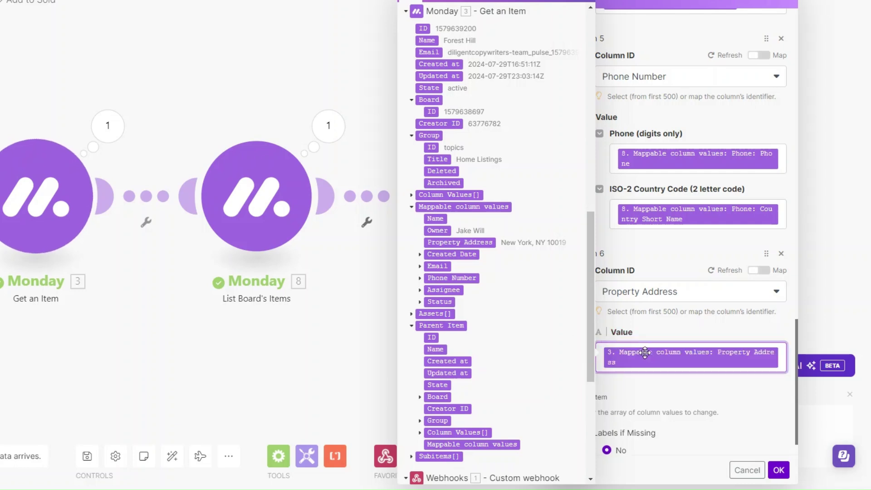
# - Add Item 7 setting the Status column by label to Sold, and save the module
pyautogui.click(601, 397)
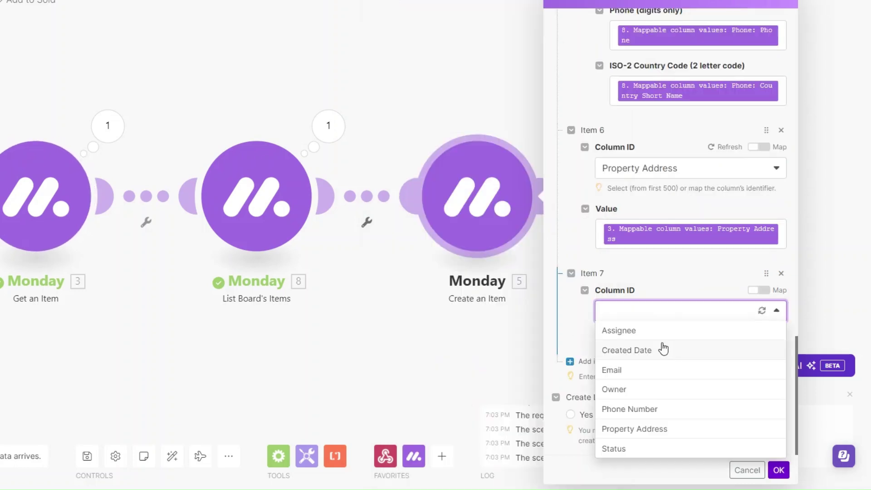
pyautogui.click(657, 448)
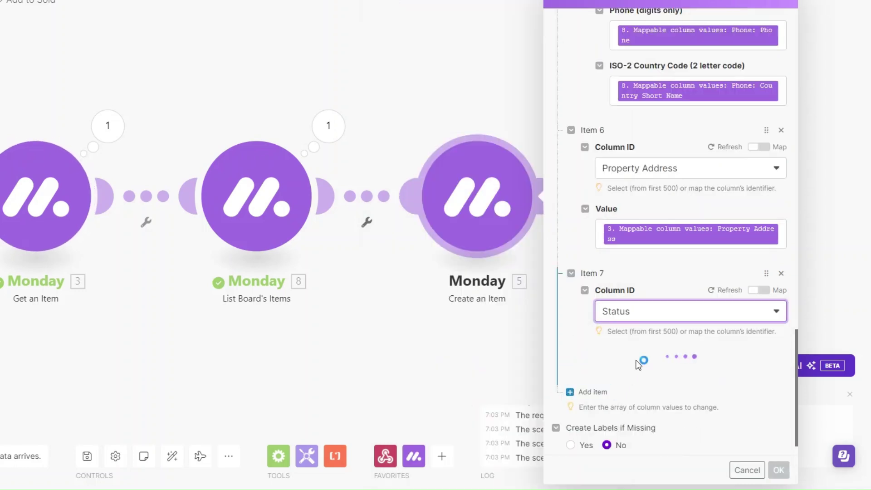
pyautogui.click(647, 389)
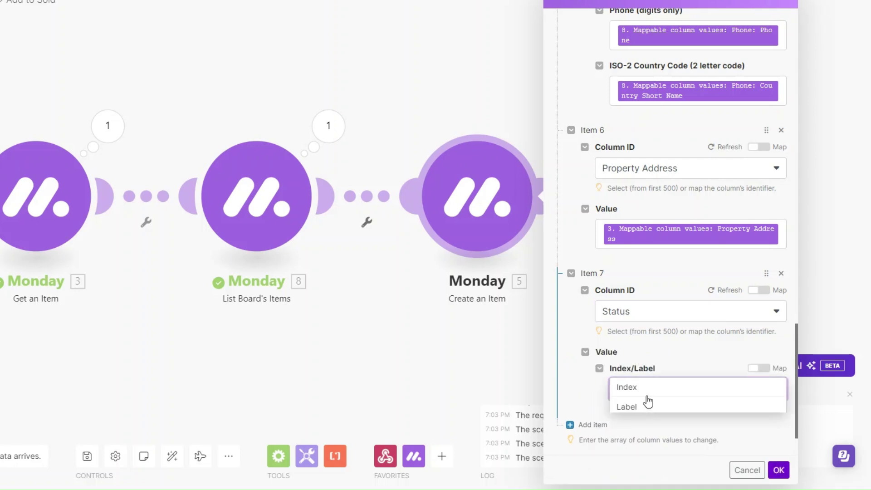
pyautogui.click(635, 405)
pyautogui.click(643, 433)
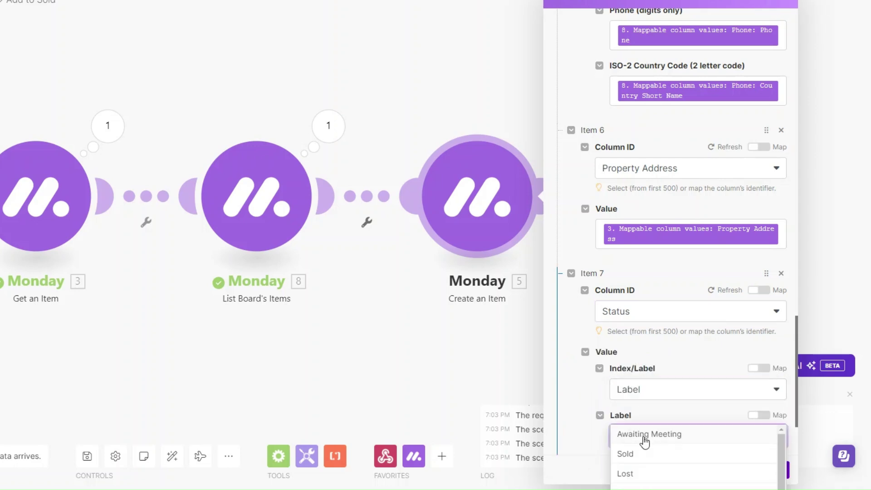
pyautogui.click(644, 449)
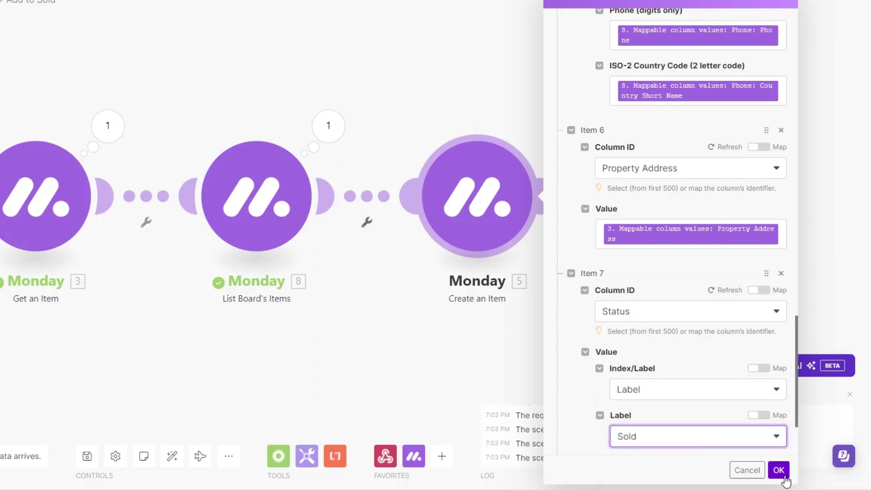
pyautogui.click(777, 470)
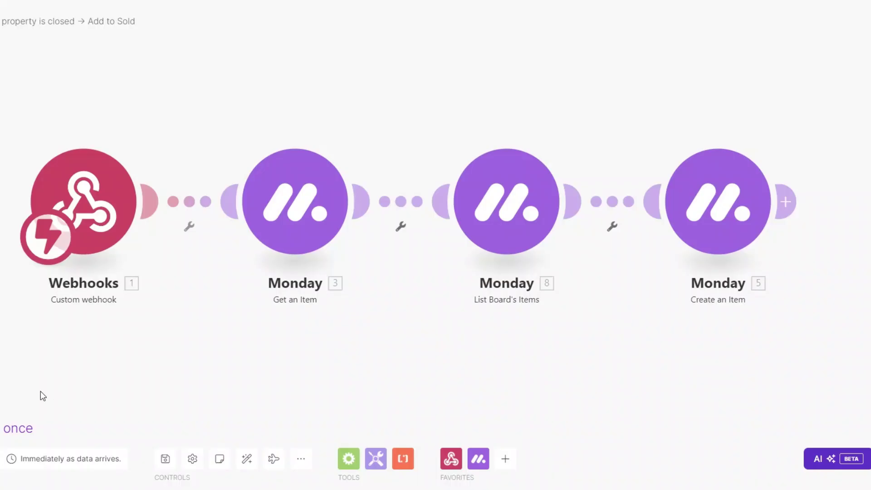
# - Start a single scenario run that waits for new webhook data
pyautogui.click(109, 466)
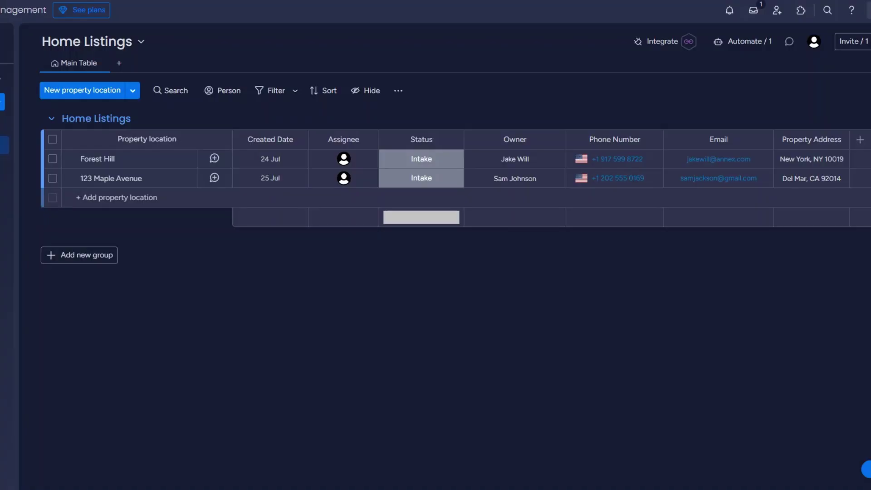
# - Change 123 Maple Avenue's Status to Sold on the Home Listings board
pyautogui.click(420, 182)
pyautogui.click(426, 236)
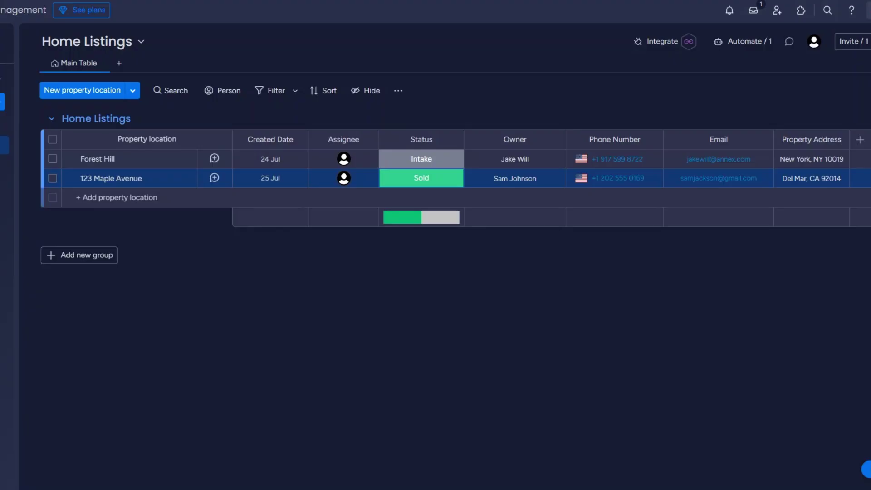
# - Check the new 123 Maple Avenue rows on Sold Homes, then go to the Clients board
pyautogui.click(4, 163)
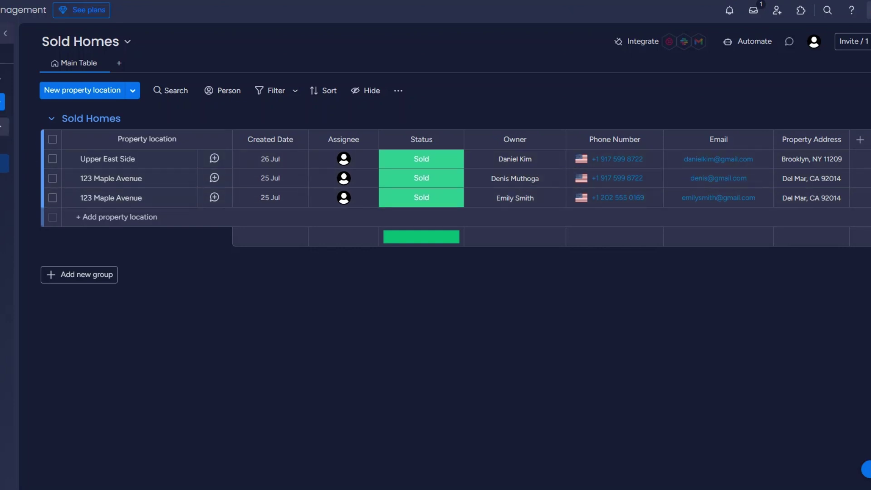
pyautogui.click(3, 127)
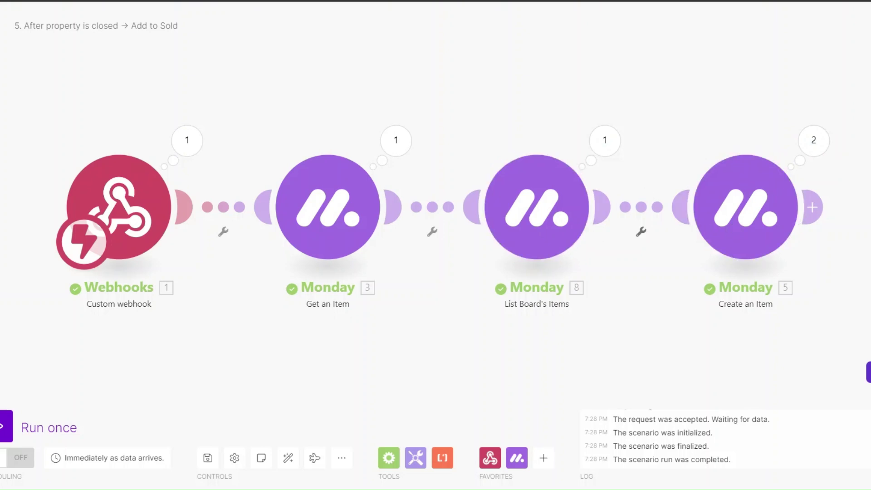
# - Review the item limit in the List Board's Items module without changing it
pyautogui.click(536, 218)
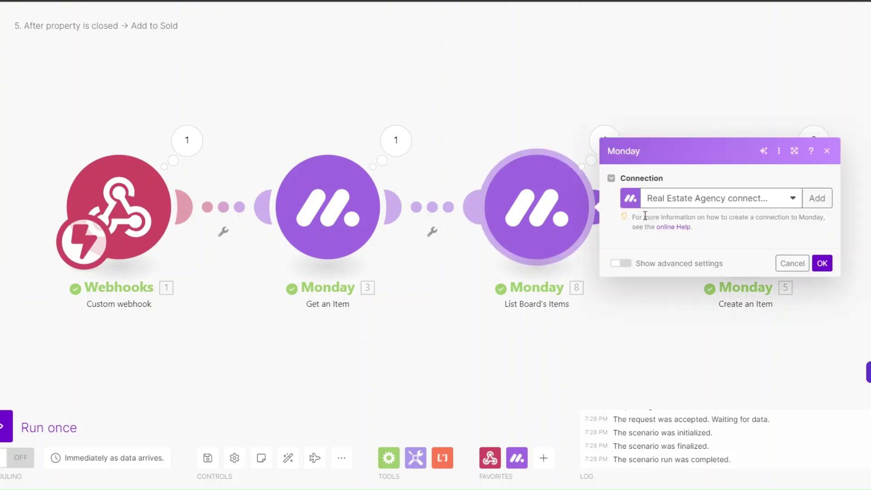
pyautogui.click(710, 145)
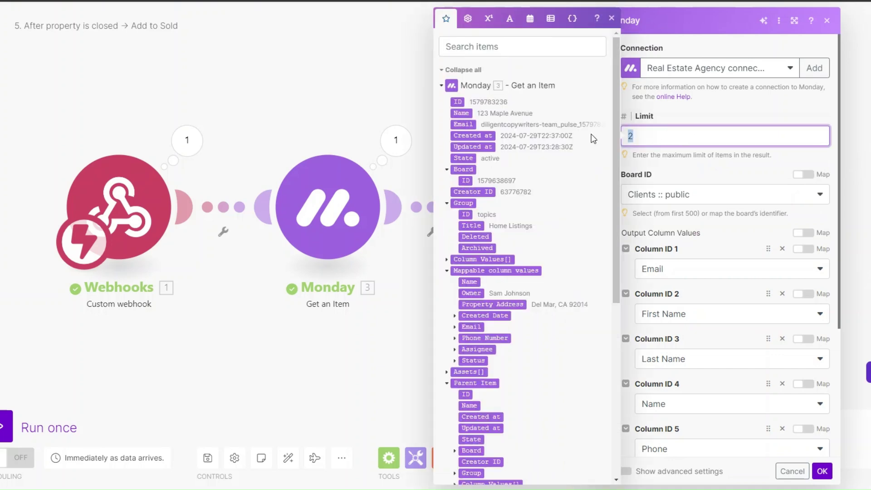
pyautogui.click(823, 471)
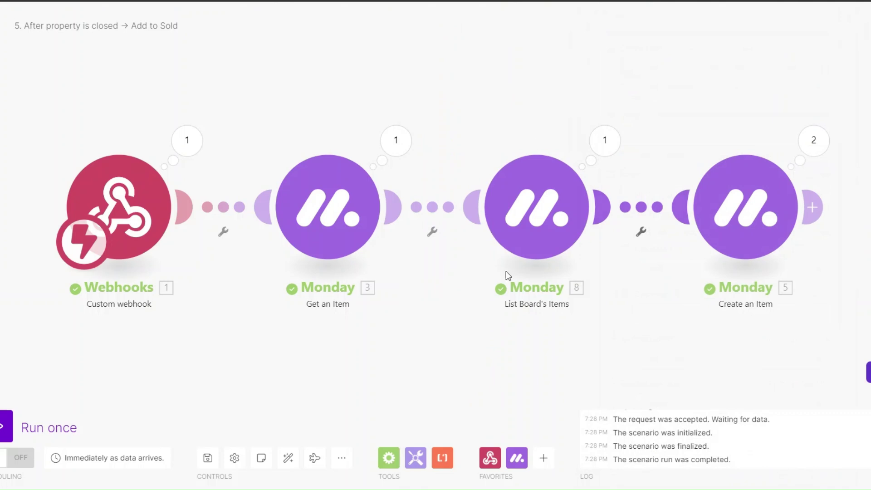
# - Delete the Owner column mapping from Create an Item and save the module
pyautogui.hscroll(2, 696, 270)
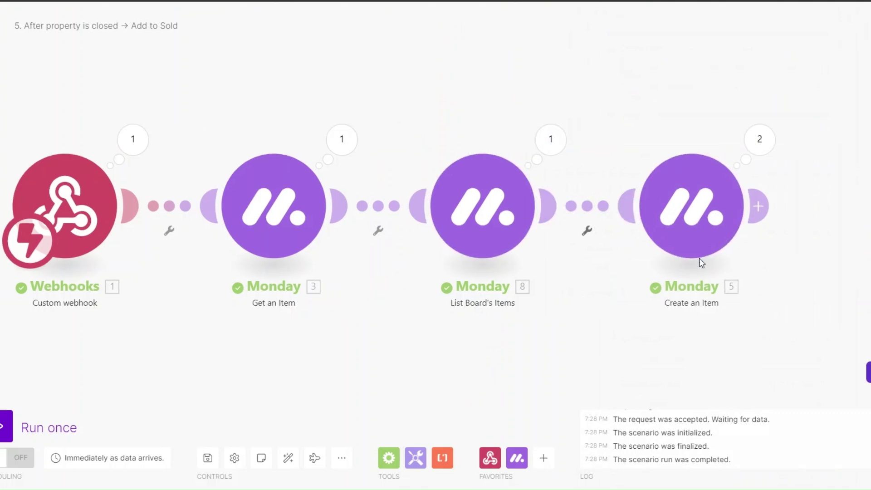
pyautogui.click(723, 211)
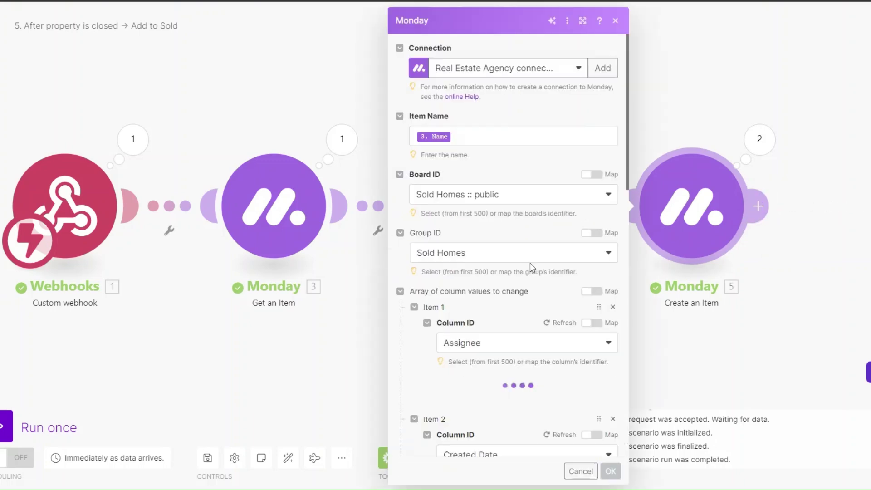
pyautogui.scroll(-5, 529, 262)
pyautogui.scroll(-12, 505, 276)
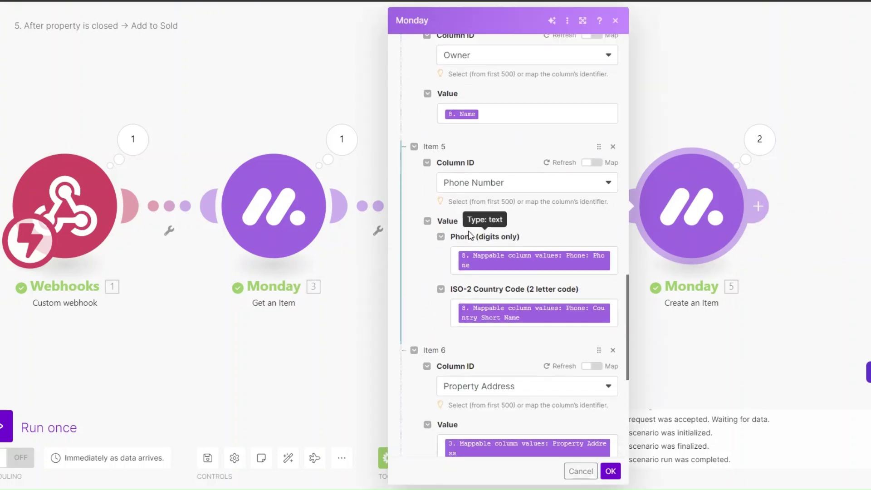
pyautogui.scroll(3, 544, 213)
pyautogui.click(612, 177)
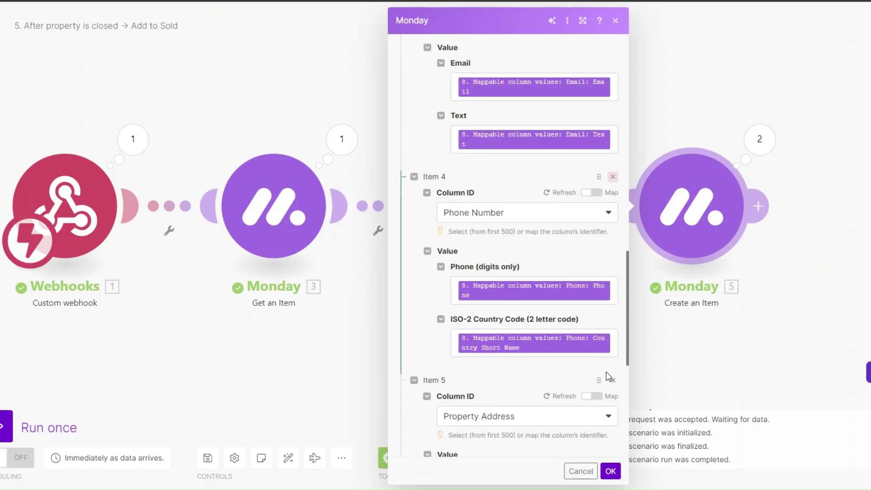
pyautogui.scroll(-7, 605, 371)
pyautogui.click(610, 471)
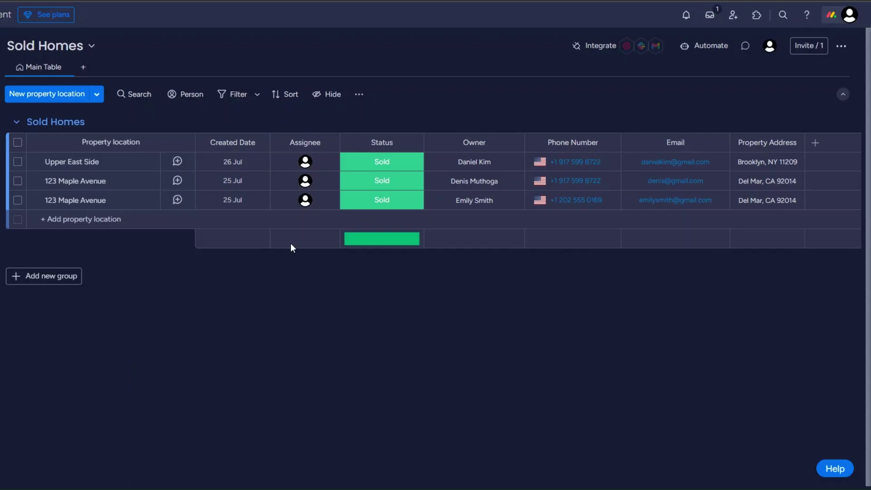
# - Delete the Owner column from the Sold Homes board
pyautogui.click(513, 142)
pyautogui.click(552, 316)
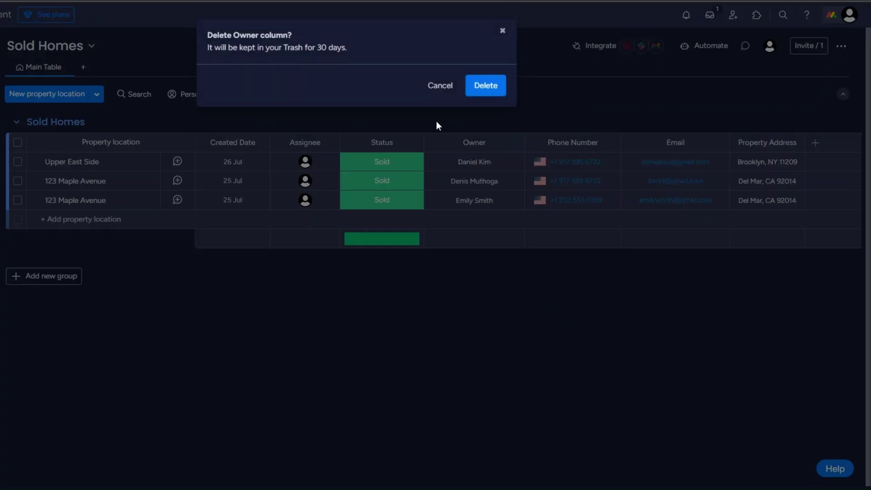
pyautogui.click(484, 83)
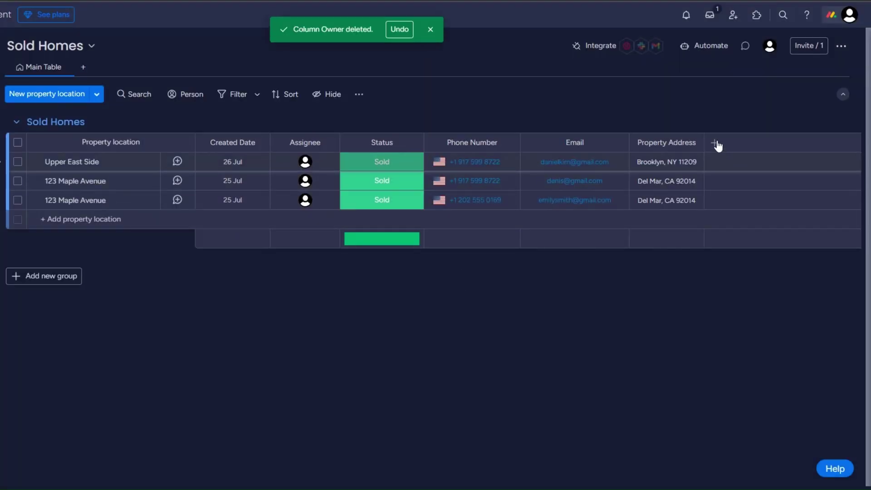
# - Add a Connect boards column linked to Clients and Sold Homes, skipping the mirror column
pyautogui.click(716, 144)
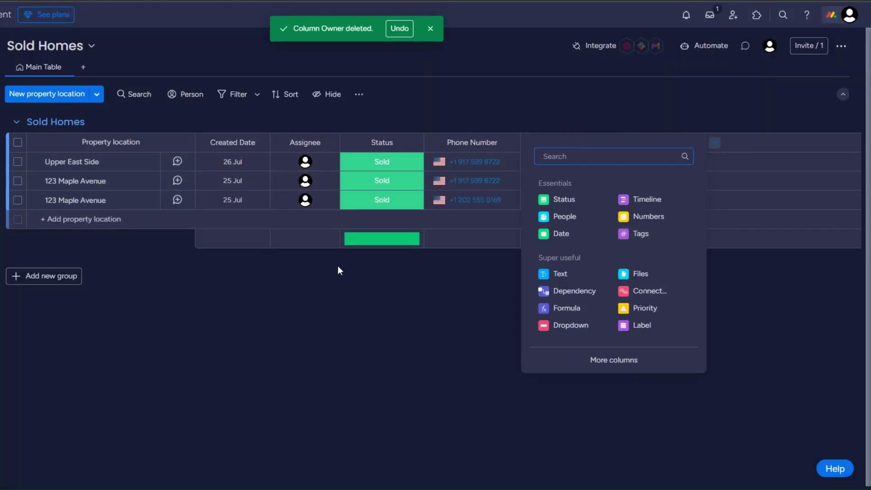
pyautogui.click(653, 291)
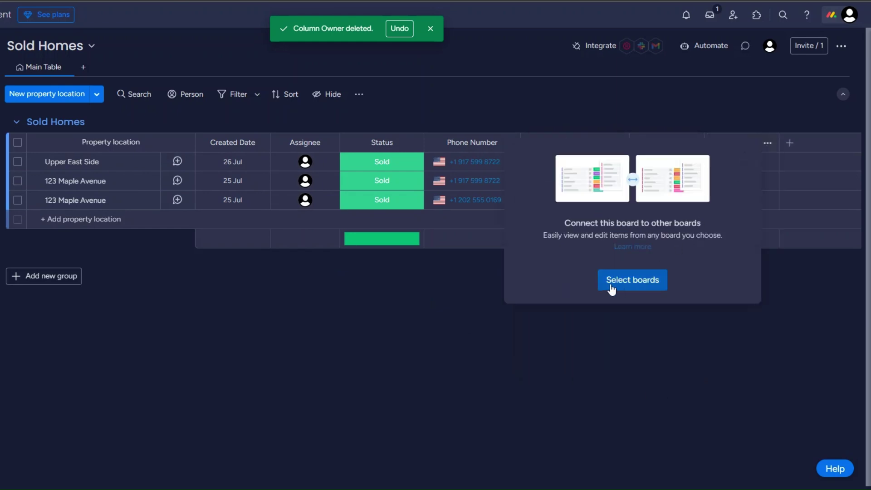
pyautogui.click(635, 281)
pyautogui.click(524, 240)
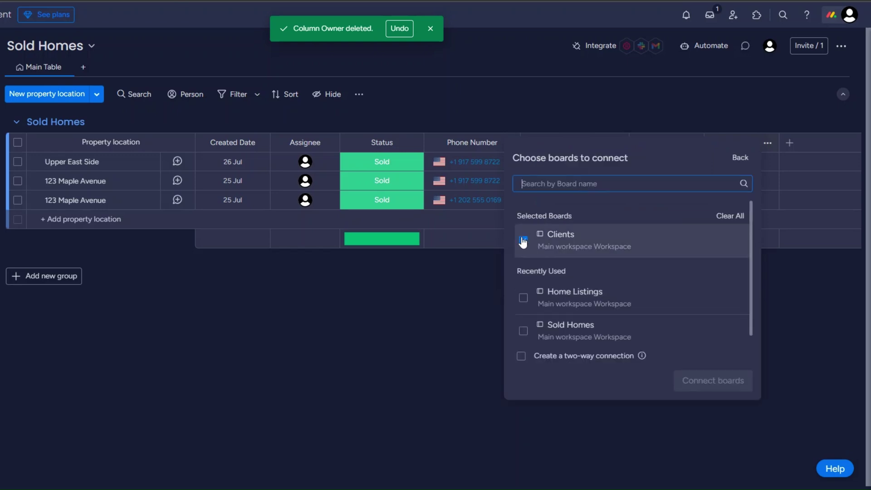
pyautogui.click(522, 327)
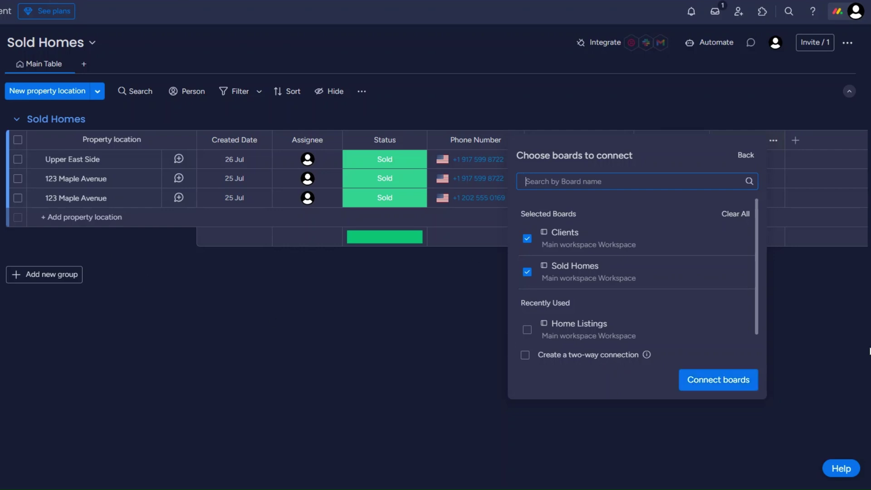
pyautogui.click(729, 382)
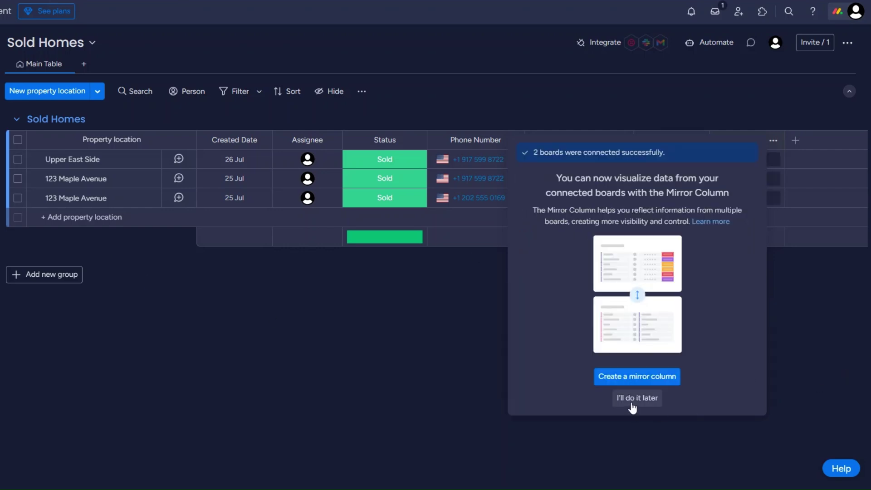
pyautogui.click(637, 398)
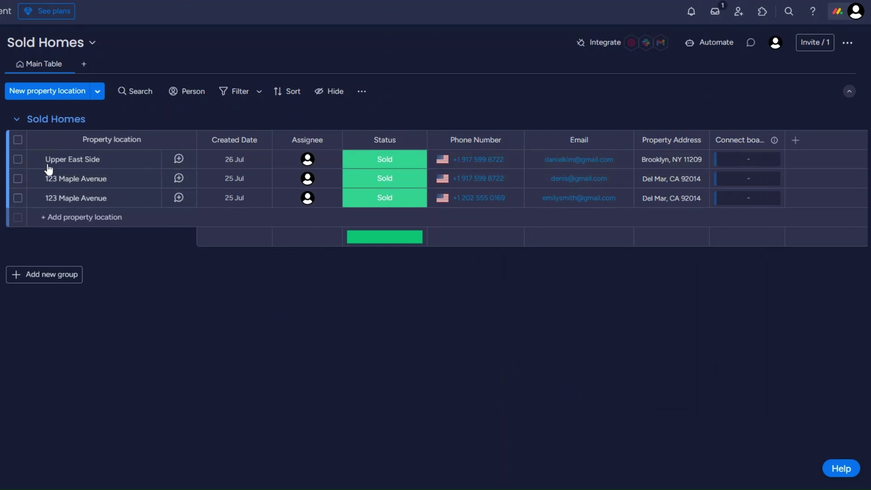
# - Rename the Connect boards column to 'Owners' and move it right after Status
pyautogui.click(738, 140)
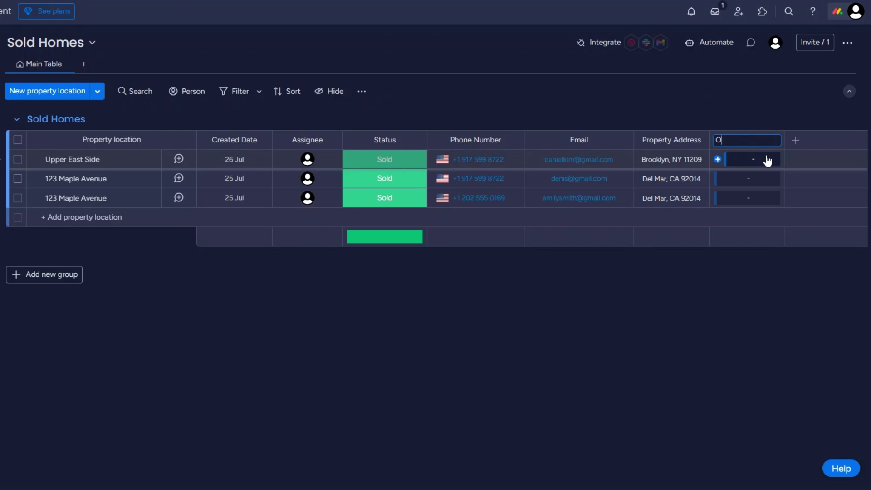
pyautogui.write('Owners')
pyautogui.click(733, 285)
pyautogui.moveTo(717, 139); pyautogui.dragTo(445, 140)
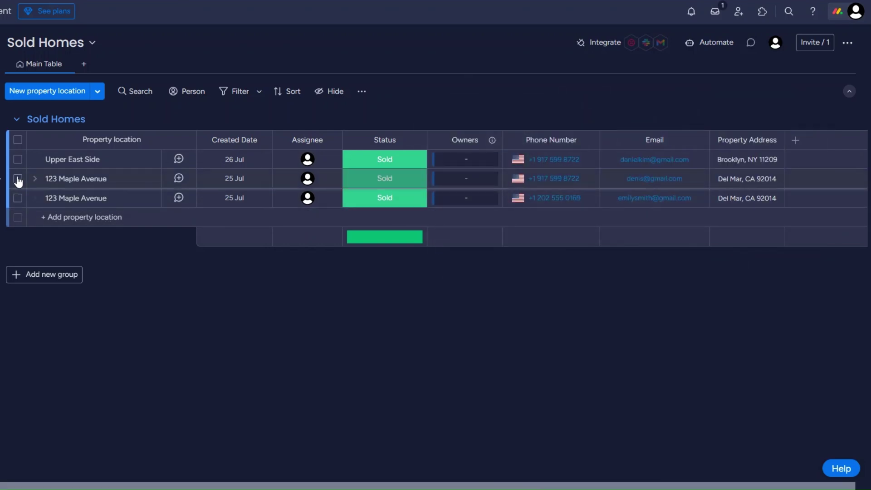
# - Delete the duplicate 123 Maple Avenue row from Sold Homes
pyautogui.click(17, 178)
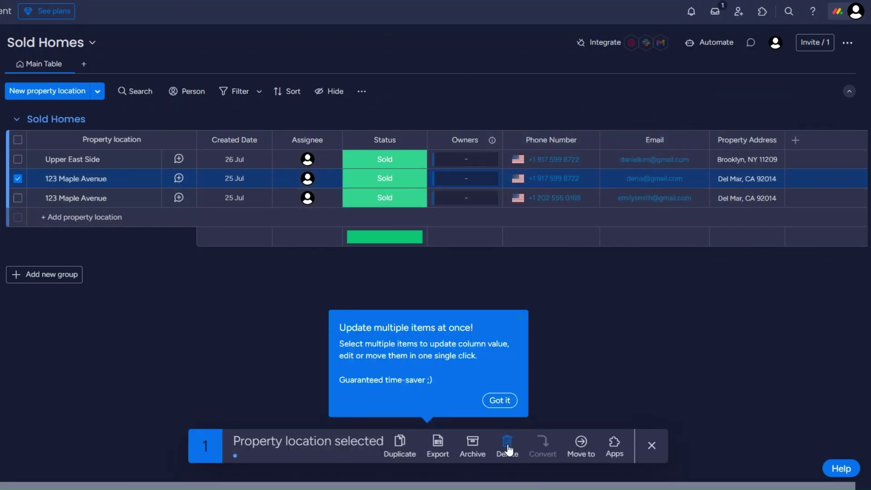
pyautogui.click(507, 446)
pyautogui.click(470, 268)
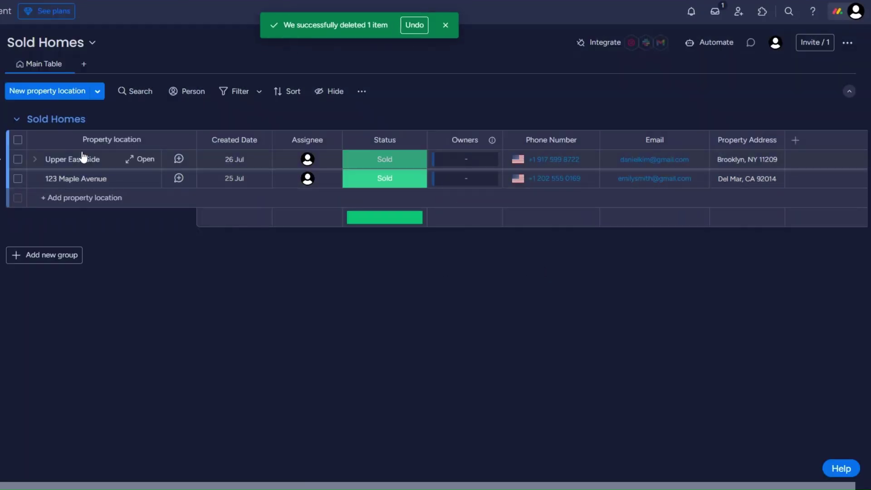
# - Link a client owner to both 123 Maple Avenue and Upper East Side in Owners
pyautogui.click(469, 179)
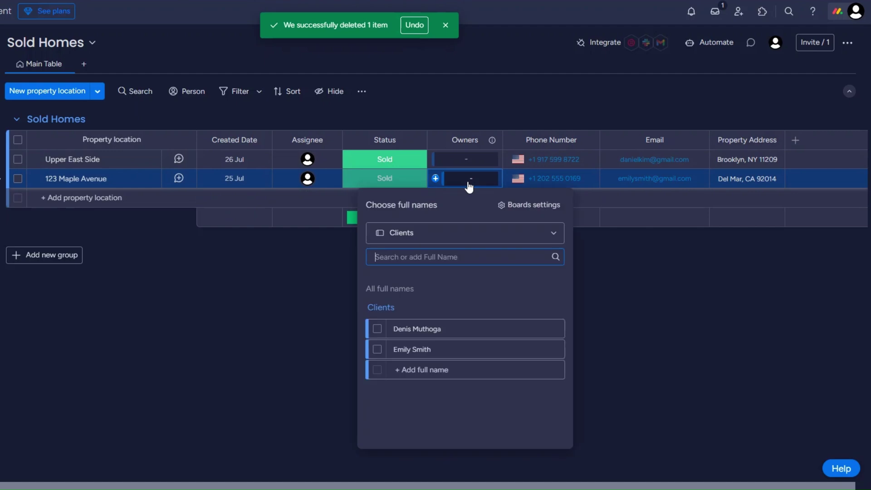
pyautogui.click(378, 349)
pyautogui.click(630, 383)
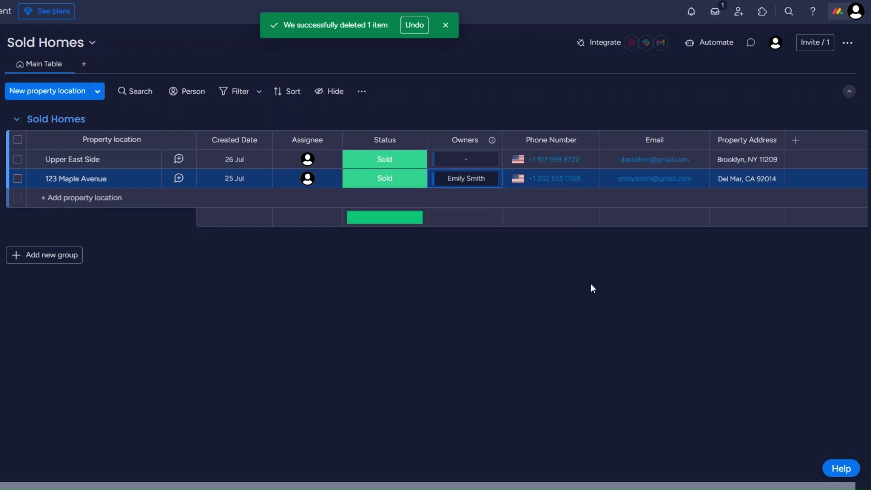
pyautogui.click(470, 163)
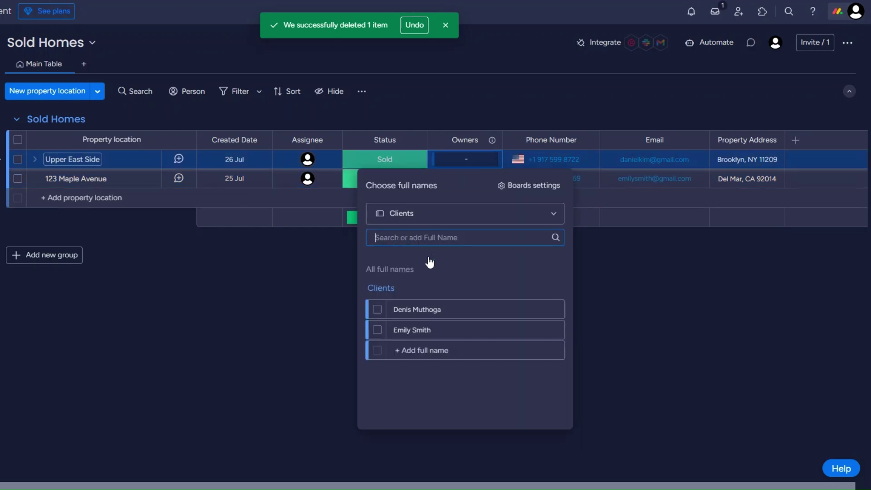
pyautogui.click(377, 307)
pyautogui.click(621, 364)
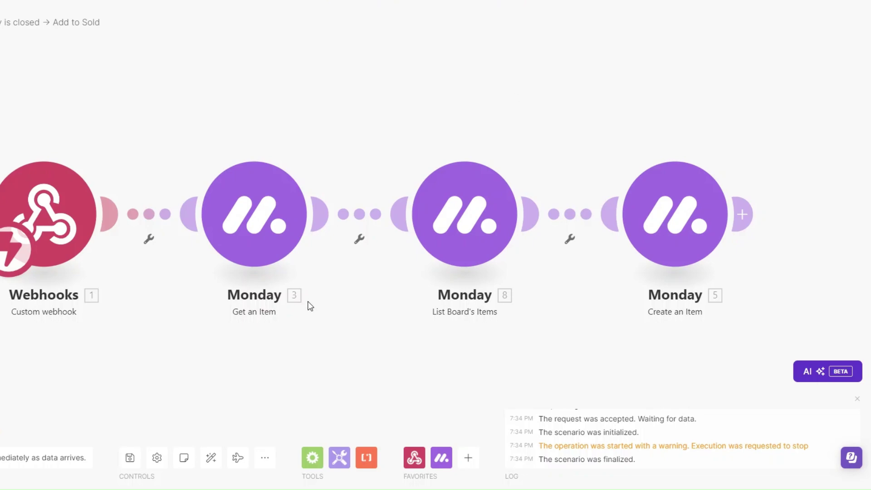
# - Run the Make scenario once and mark Forest Hill as Sold
pyautogui.moveTo(289, 322); pyautogui.dragTo(298, 321)
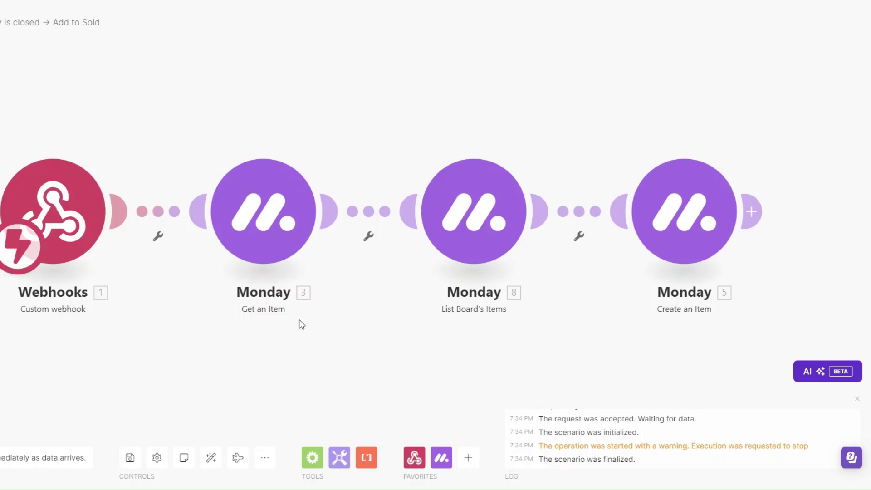
pyautogui.click(1, 402)
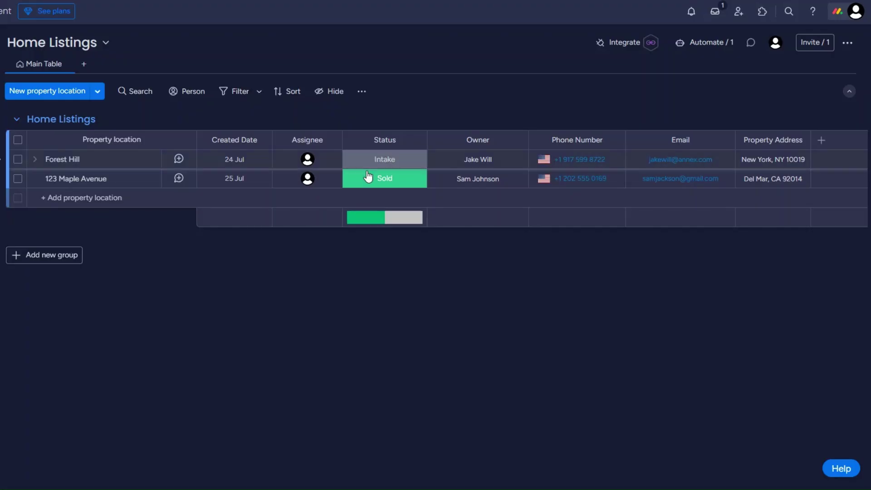
pyautogui.click(384, 160)
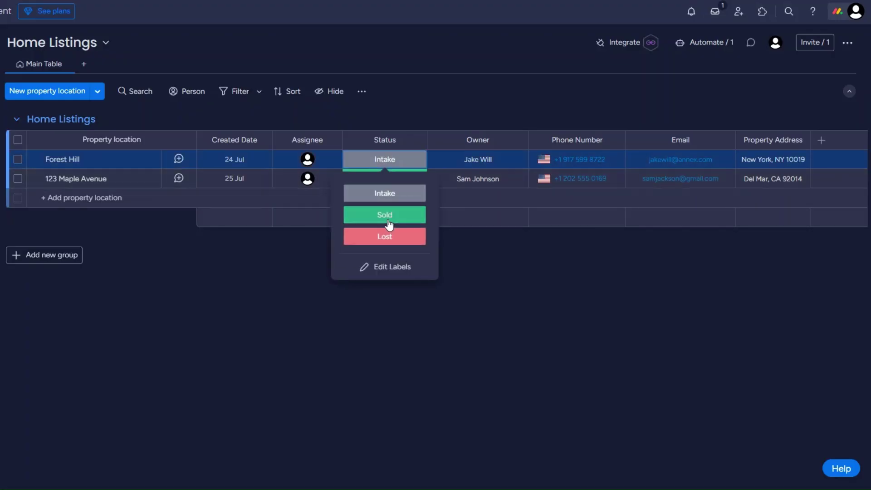
pyautogui.click(388, 218)
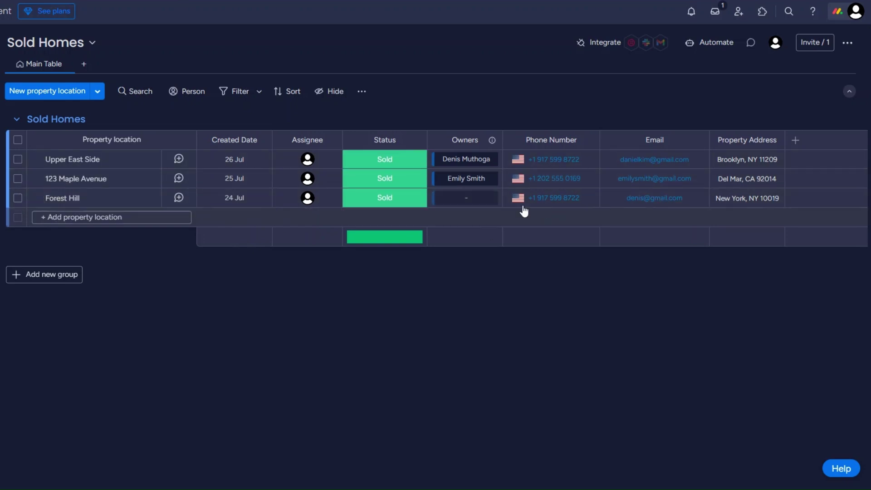
# - Link a client as Forest Hill's owner in the Owners column
pyautogui.click(467, 206)
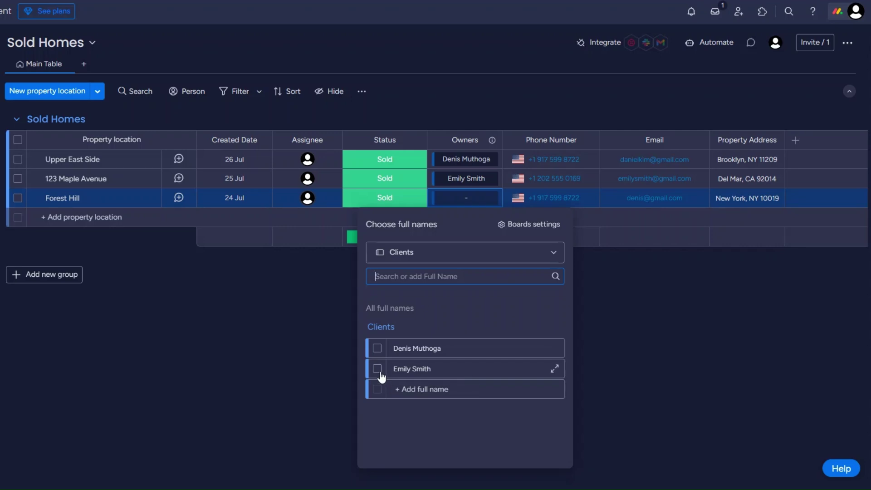
pyautogui.click(377, 348)
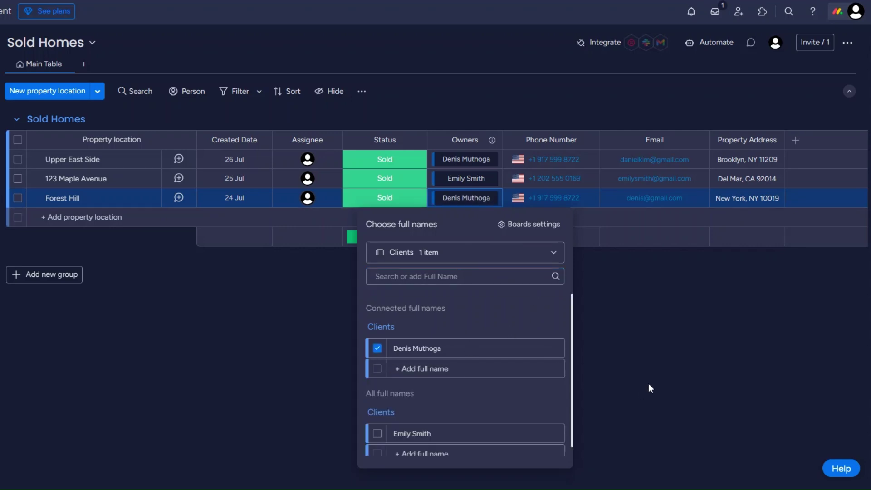
pyautogui.click(648, 384)
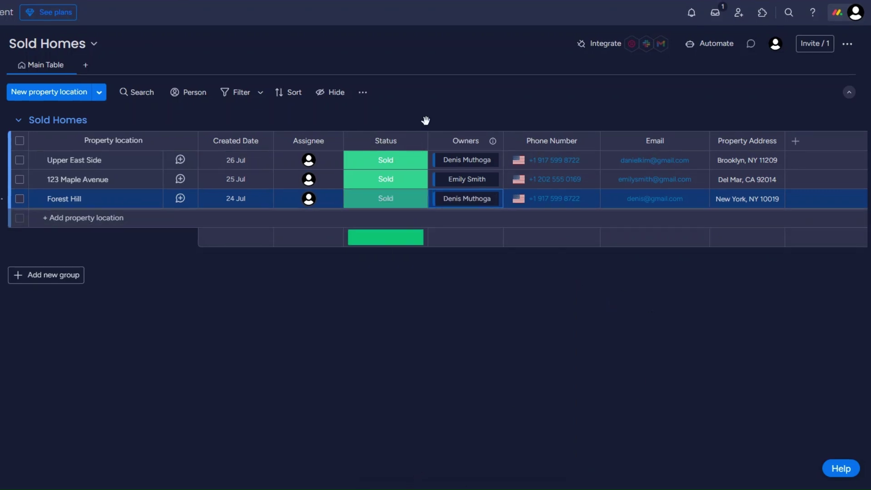
# - Hide the Status column summary on both Sold Homes and Home Listings
pyautogui.click(415, 141)
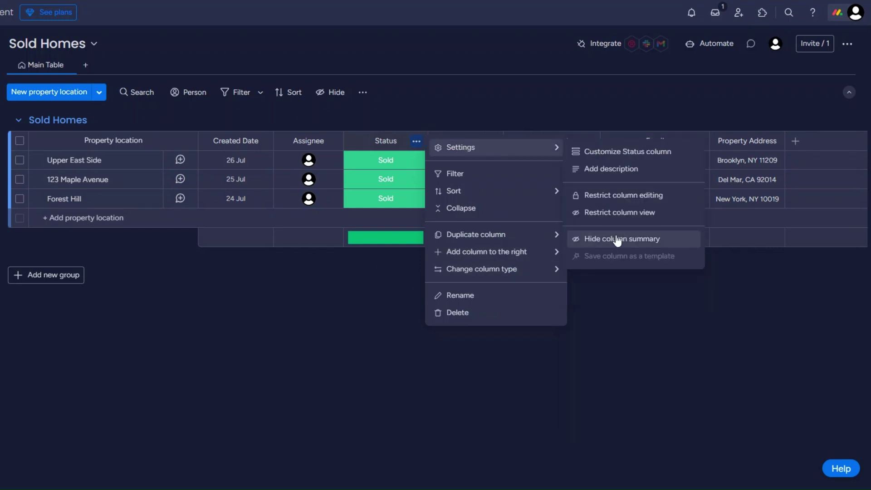
pyautogui.click(615, 241)
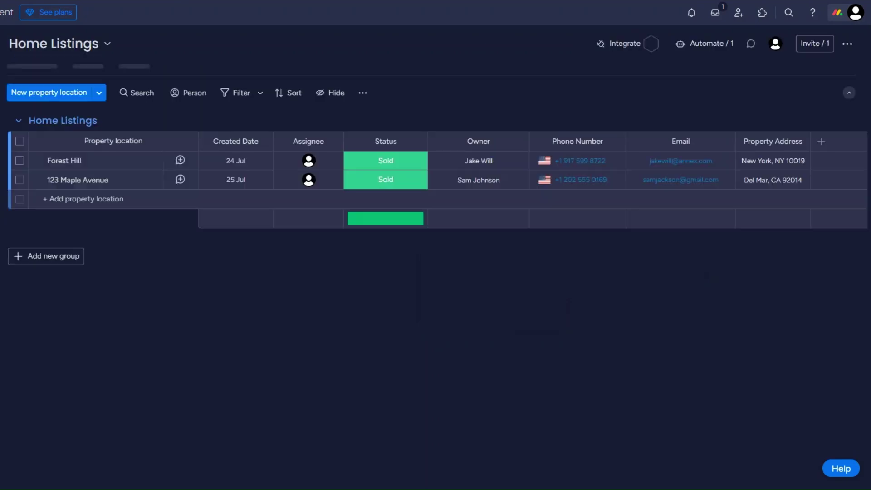
pyautogui.click(416, 140)
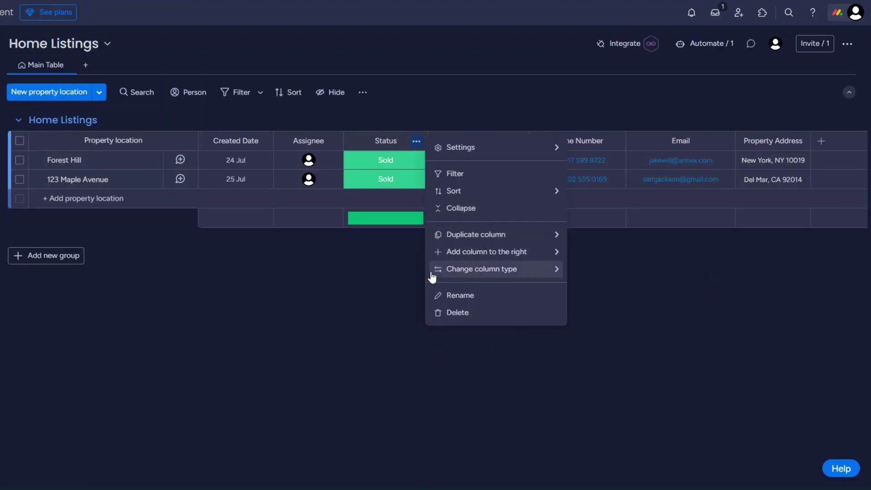
pyautogui.moveTo(483, 149)
pyautogui.click(622, 236)
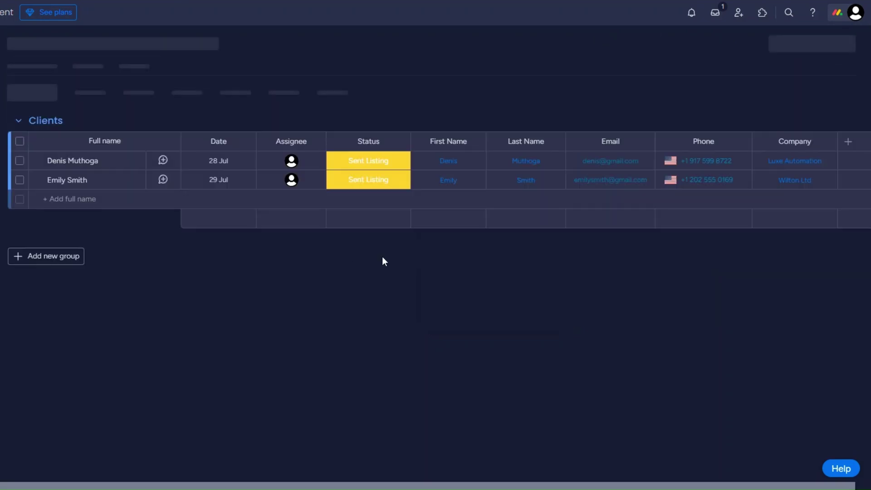
# - Hide the Clients board's Status summary, leaving both clients at Sent Listing
pyautogui.click(399, 141)
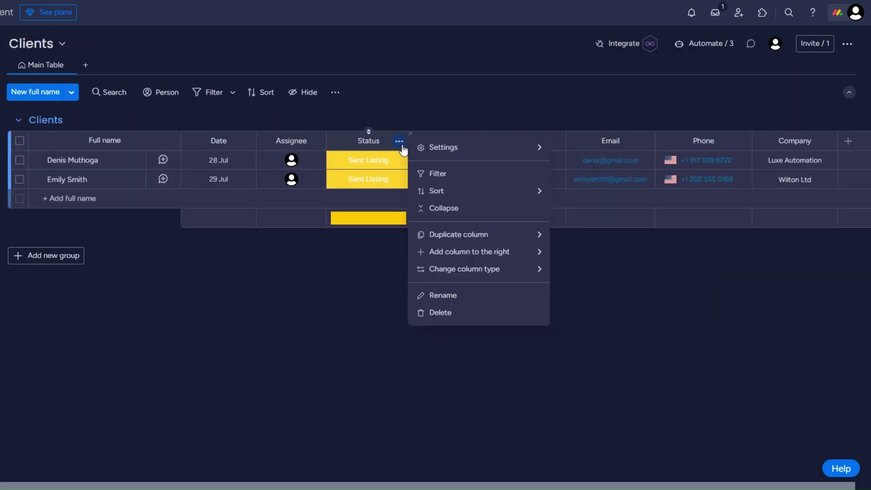
pyautogui.moveTo(454, 148)
pyautogui.click(621, 238)
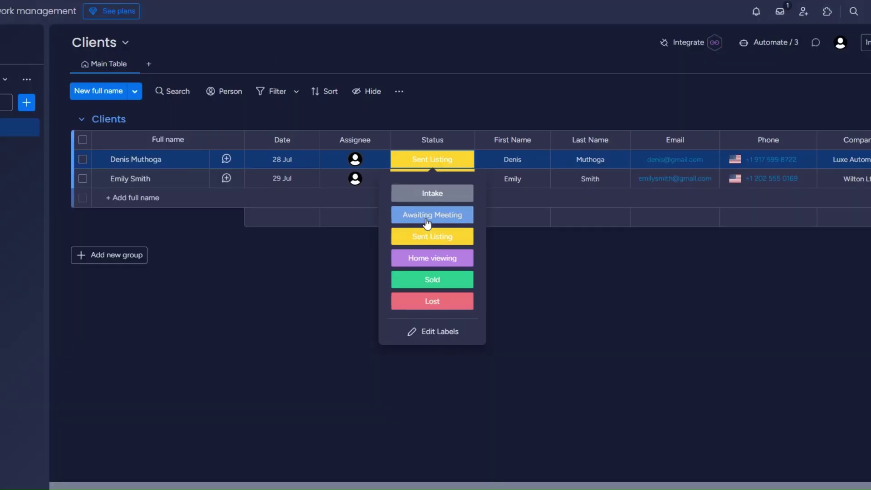
pyautogui.click(298, 246)
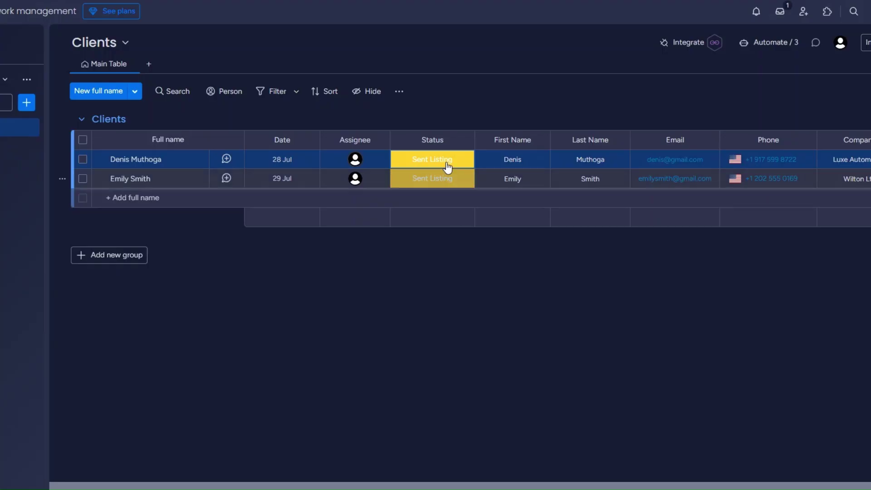
pyautogui.click(437, 160)
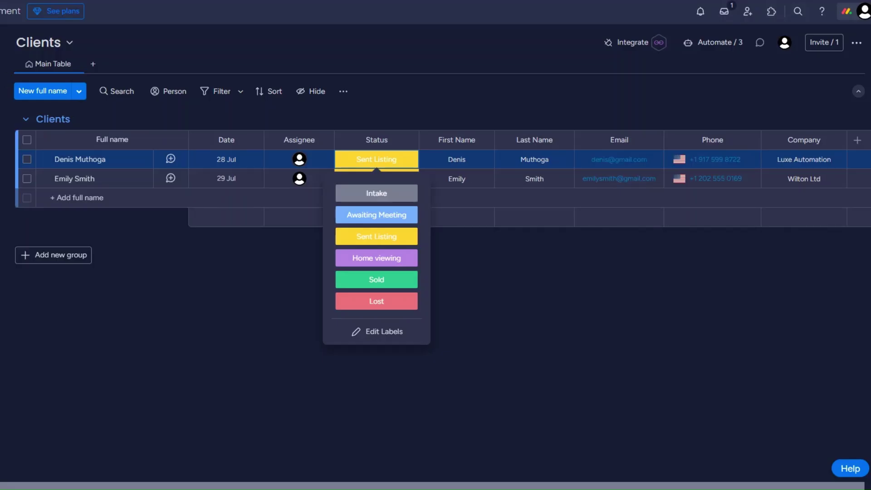
# - Dismiss the open status choices without changing any status
pyautogui.press('Escape')
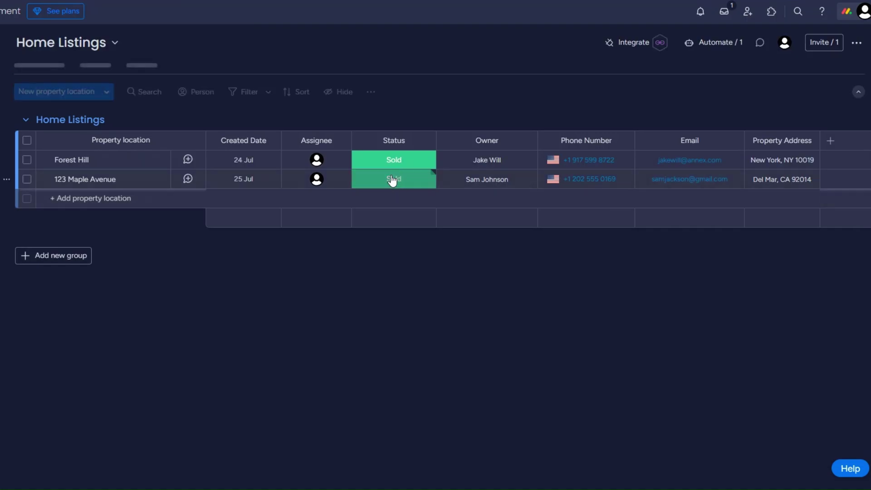
# - Open the linked Clients record of Forest Hill's owner, which shows status Sent Listing
pyautogui.click(392, 180)
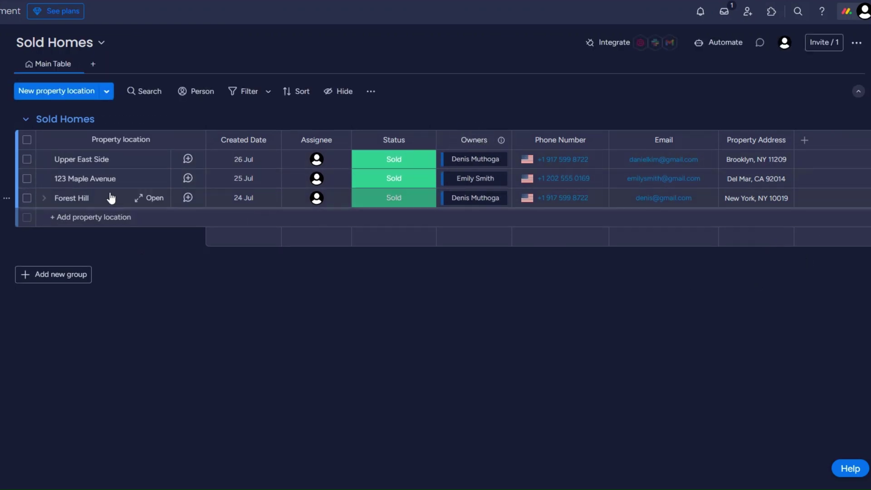
pyautogui.click(471, 199)
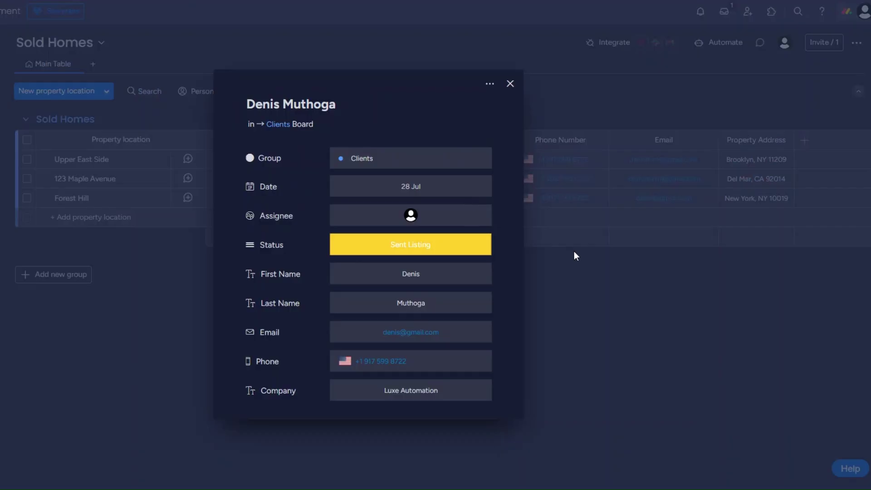